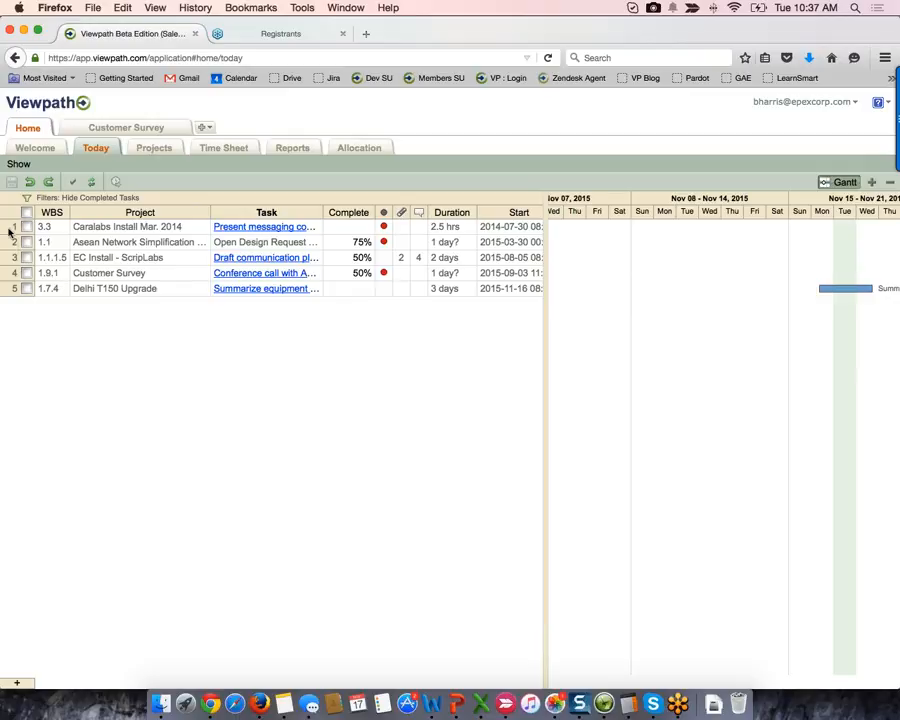
- Try selecting various task rows in the Today list, then select the Project column
{"action": "left_click_drag", "start_coordinate": [9, 236], "coordinate": [8, 297]}
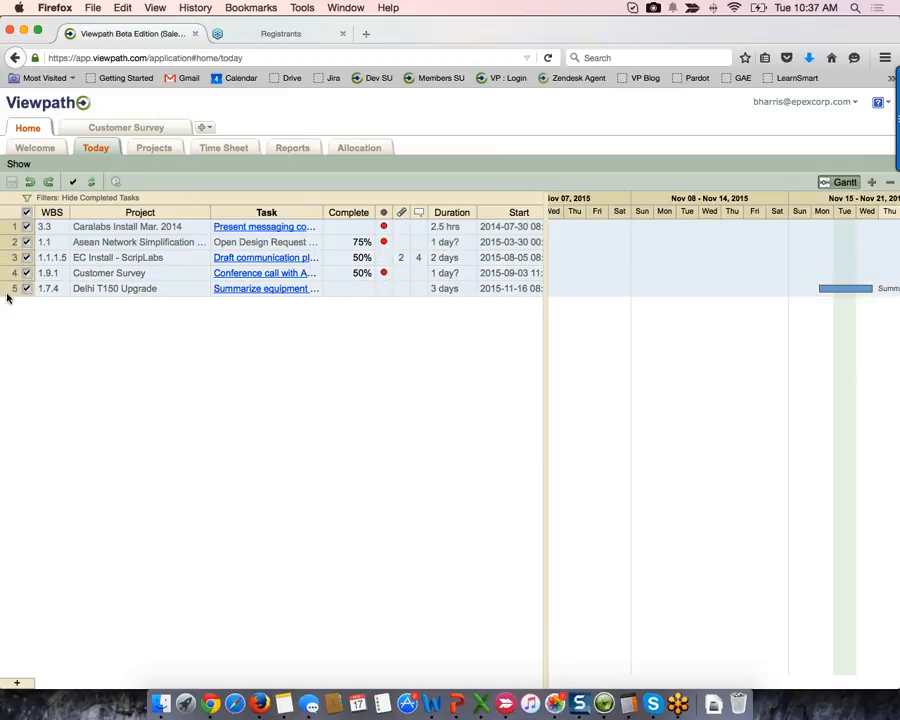
{"action": "left_click", "coordinate": [176, 273]}
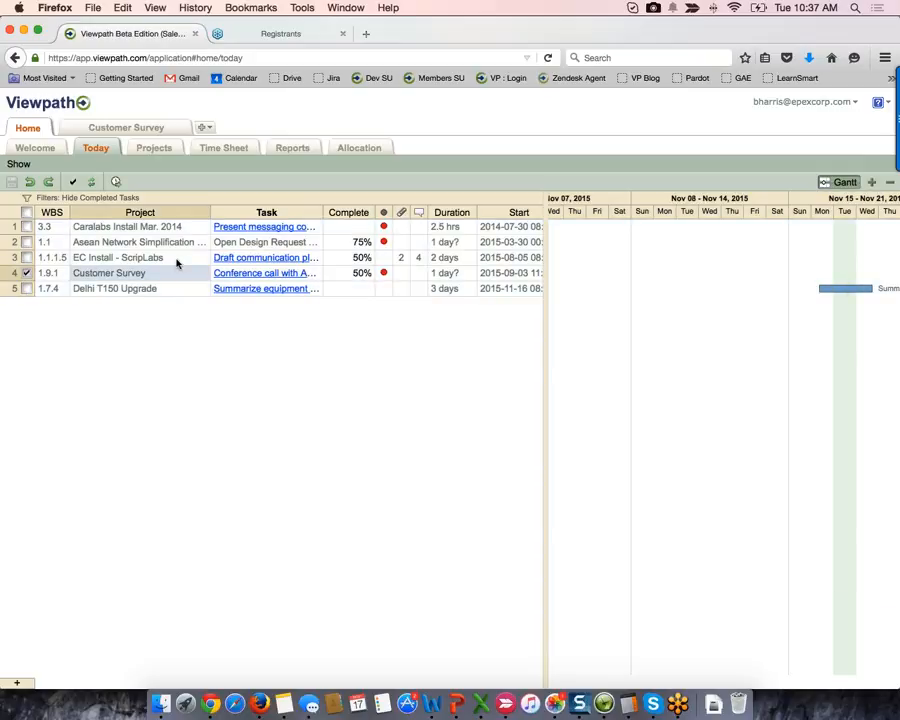
{"action": "left_click", "coordinate": [176, 226]}
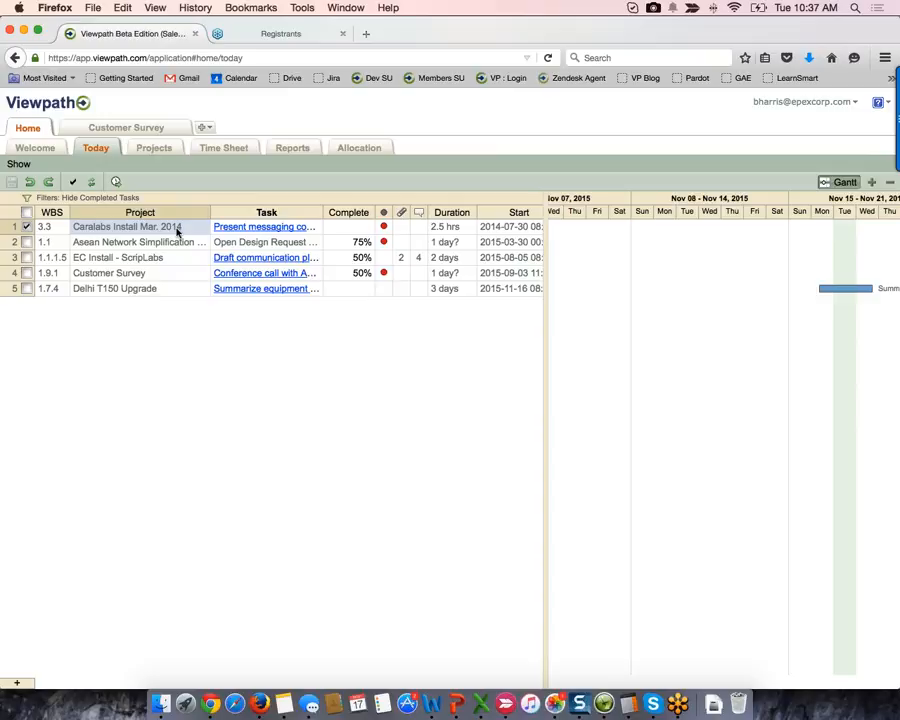
{"action": "left_click", "coordinate": [175, 288], "text": "shift"}
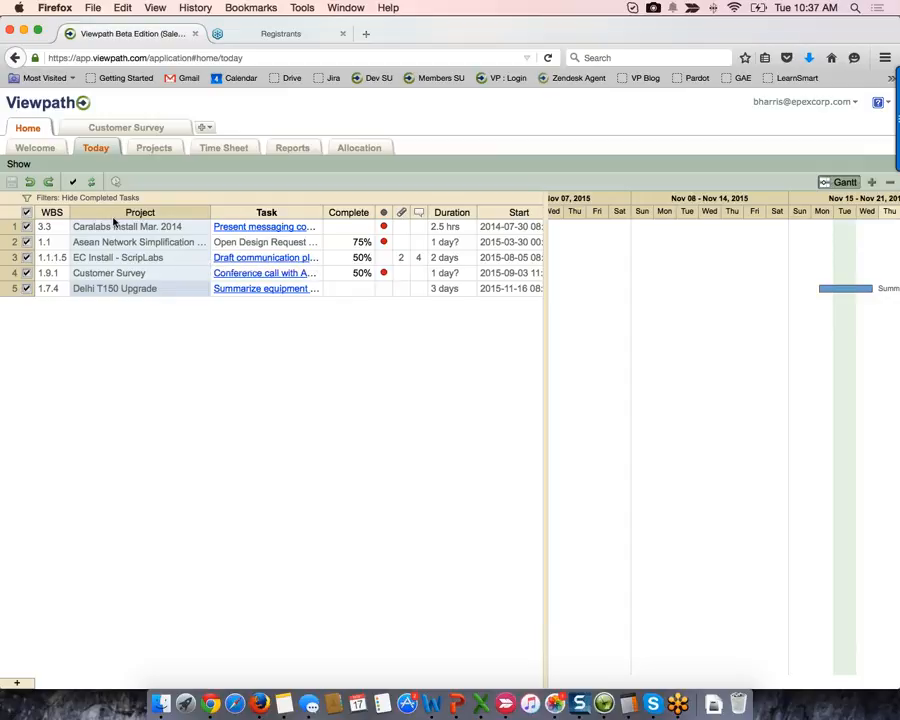
{"action": "left_click", "coordinate": [27, 213]}
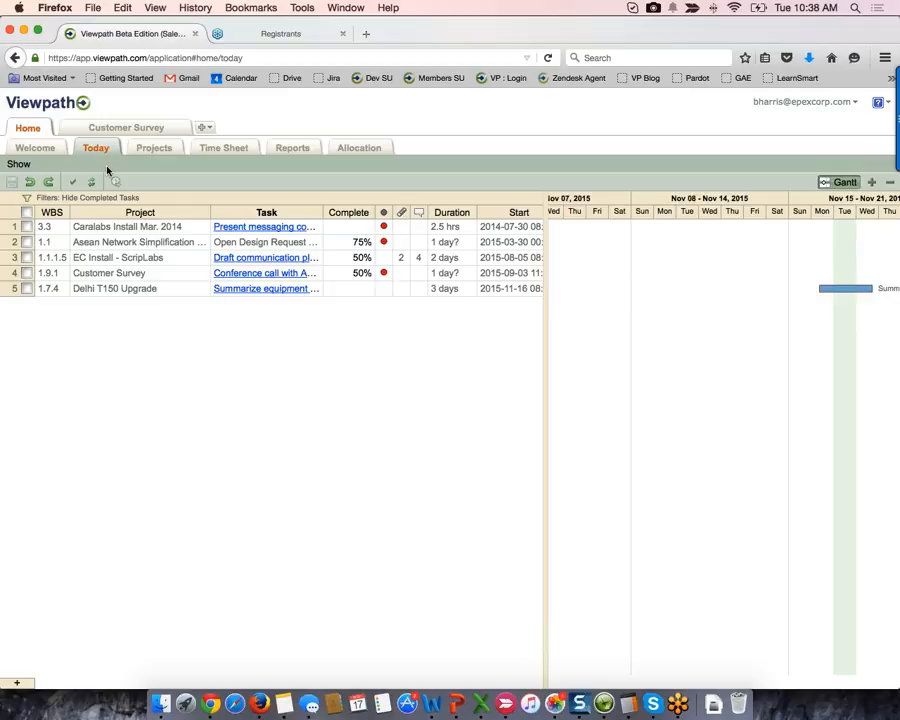
{"action": "left_click", "coordinate": [130, 212]}
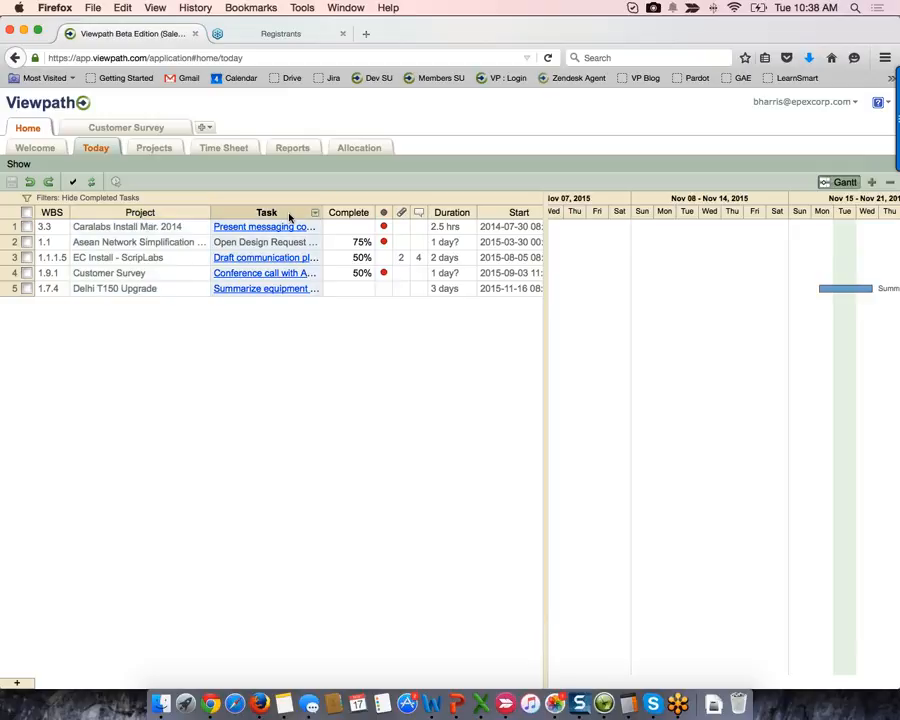
- Set the Draft communication plan task's Complete value to 100%
{"action": "left_click", "coordinate": [357, 260]}
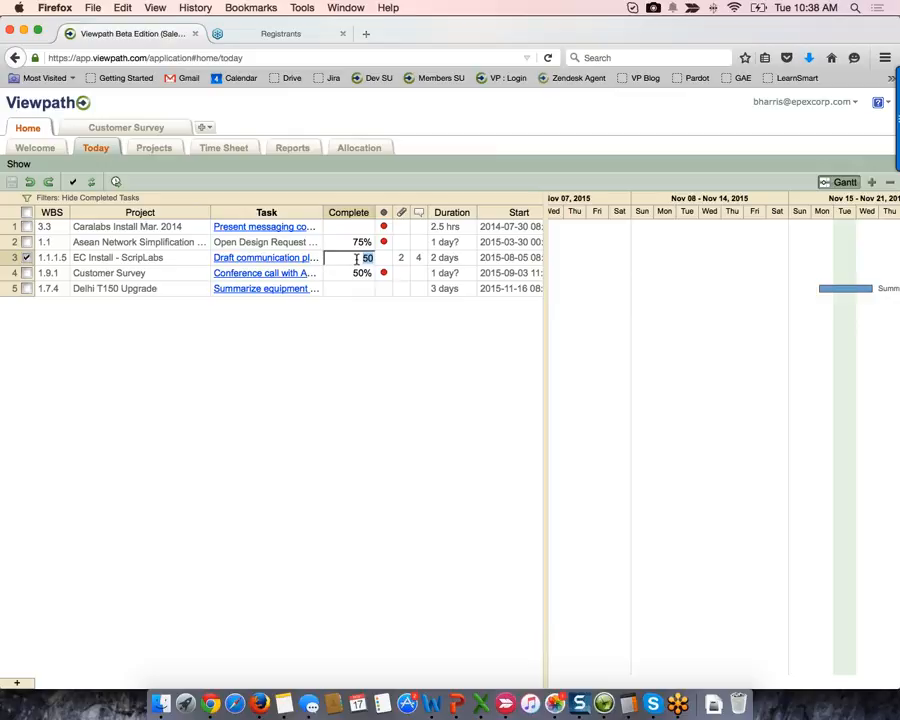
{"action": "type", "text": "100"}
{"action": "key", "text": "Return"}
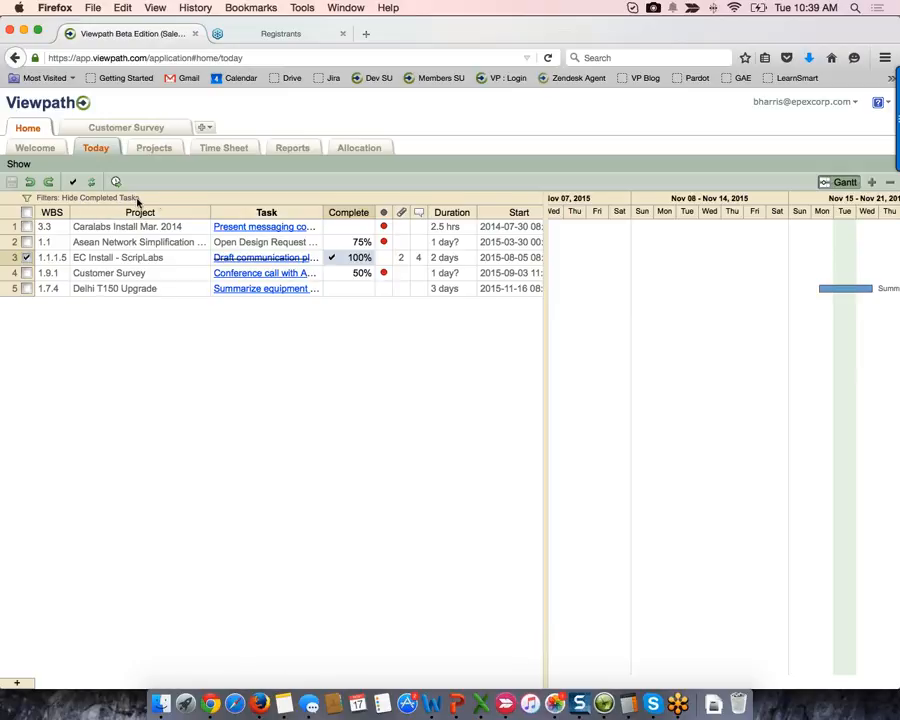
- Show completed tasks, untick the communication plan task's Complete box, re-hide completed tasks, and view its attachments
{"action": "left_click", "coordinate": [27, 200]}
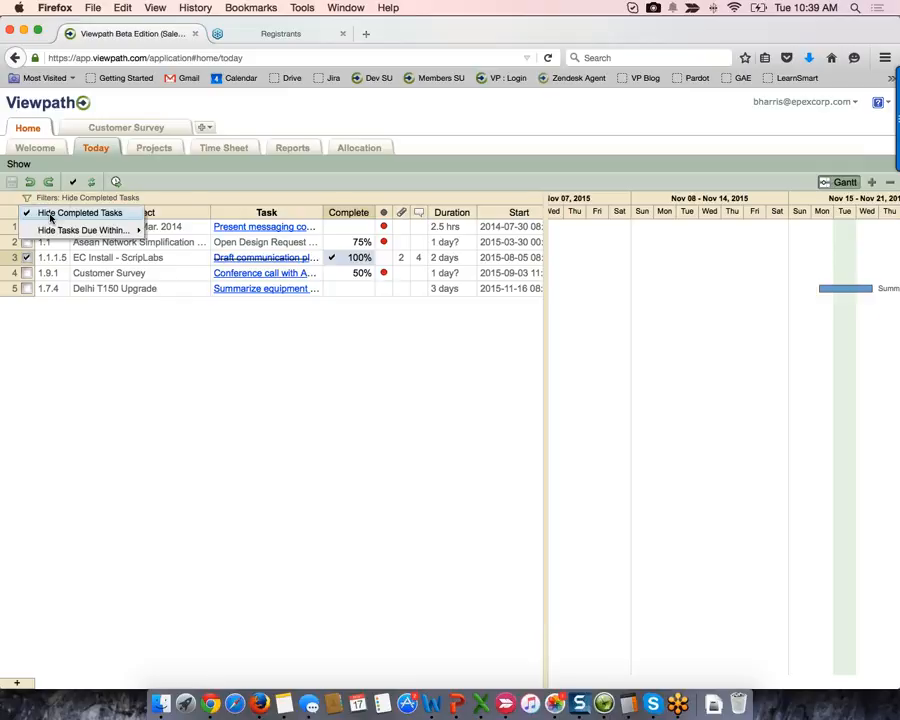
{"action": "left_click", "coordinate": [50, 216]}
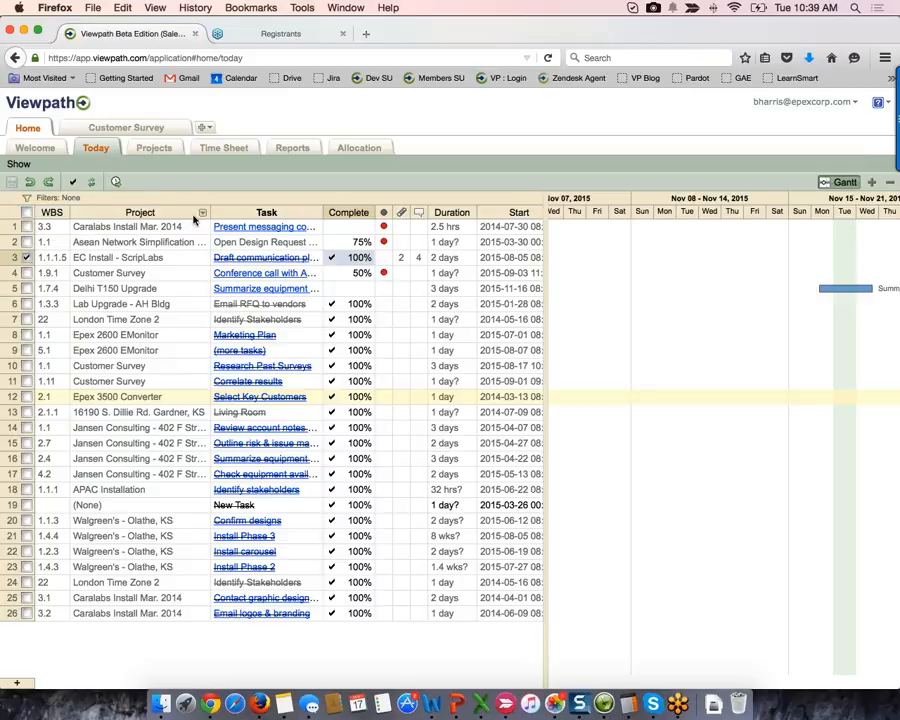
{"action": "left_click", "coordinate": [345, 257]}
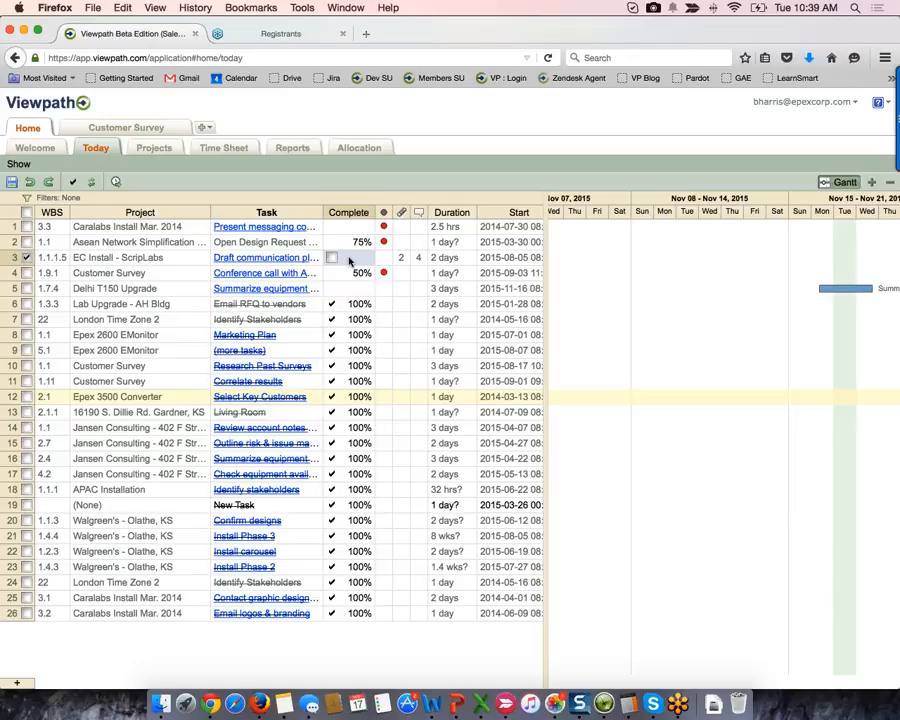
{"action": "left_click", "coordinate": [26, 198]}
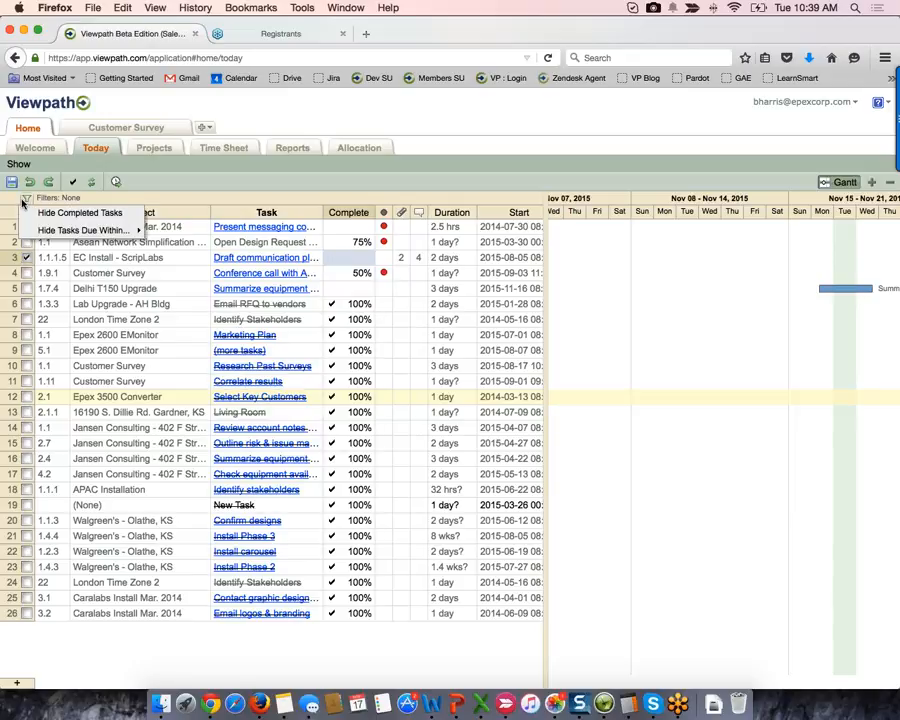
{"action": "left_click", "coordinate": [64, 214]}
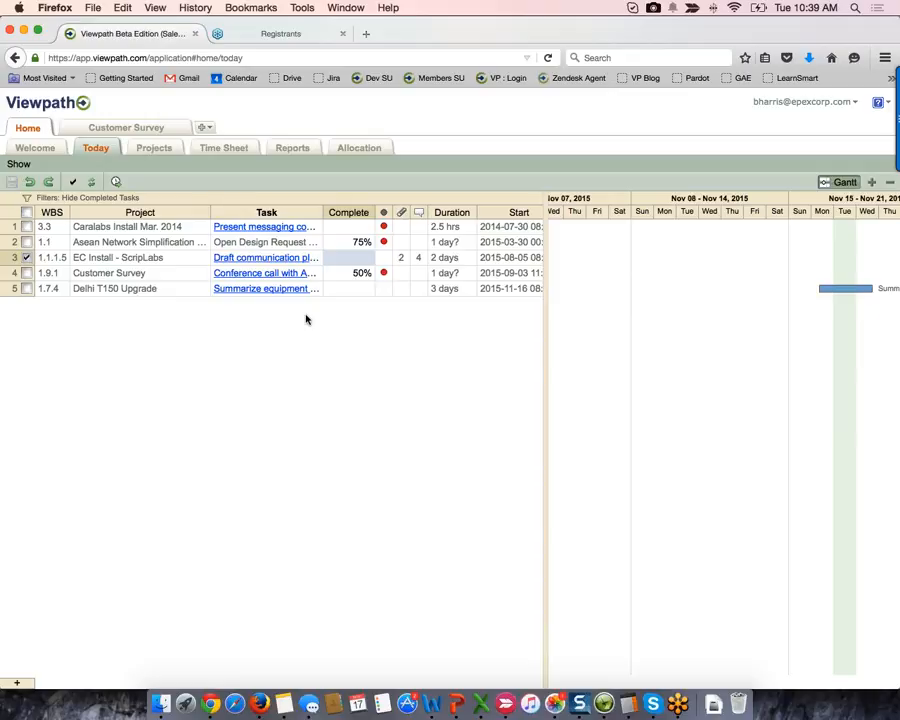
{"action": "left_click", "coordinate": [402, 258]}
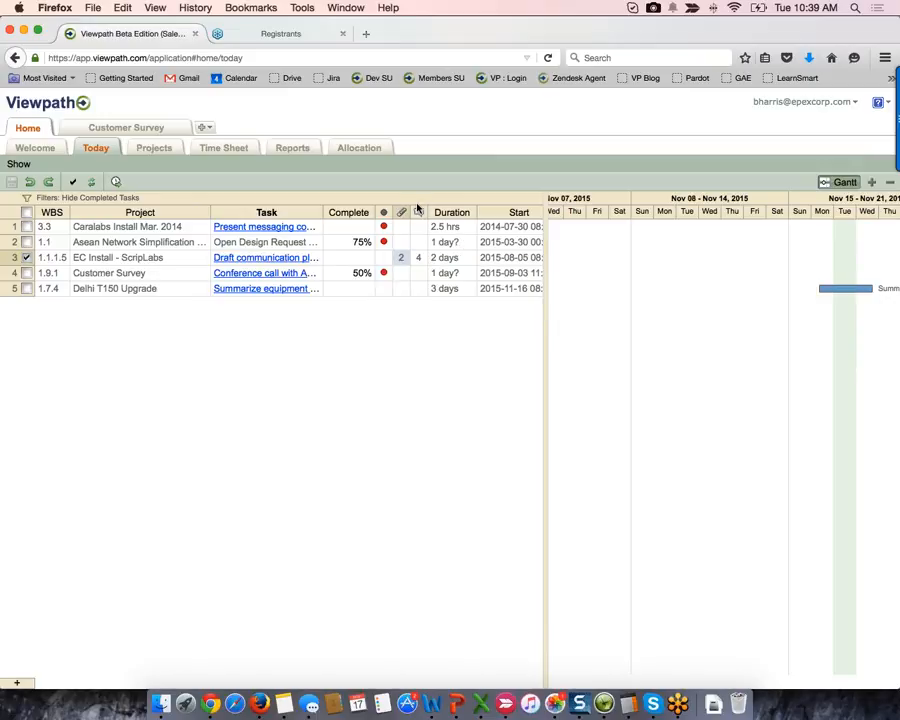
{"action": "left_click", "coordinate": [418, 258]}
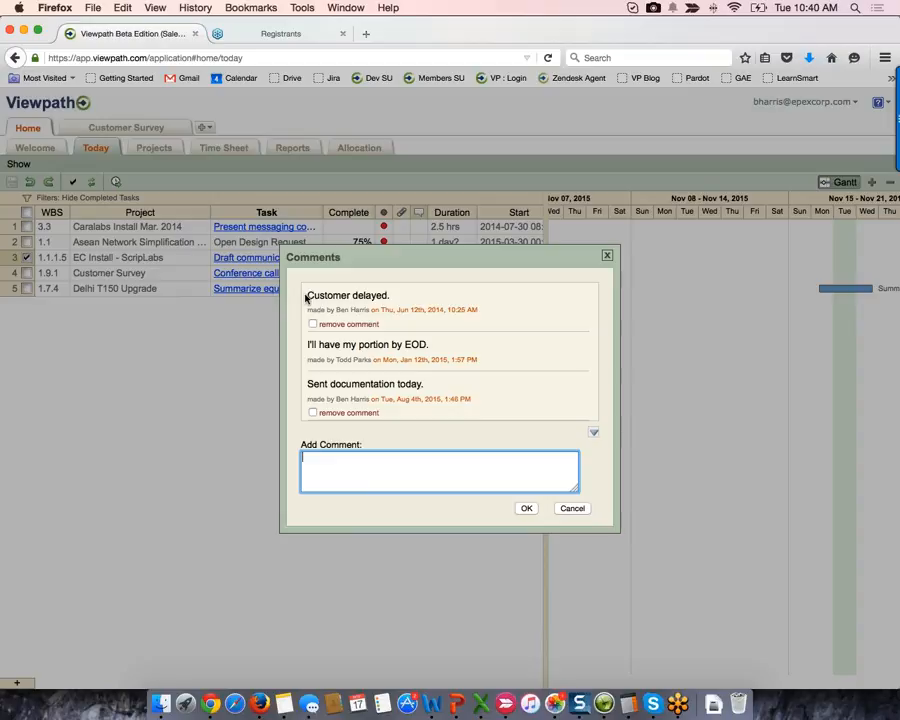
{"action": "left_click_drag", "start_coordinate": [305, 295], "coordinate": [390, 295]}
{"action": "left_click_drag", "start_coordinate": [306, 309], "coordinate": [487, 312]}
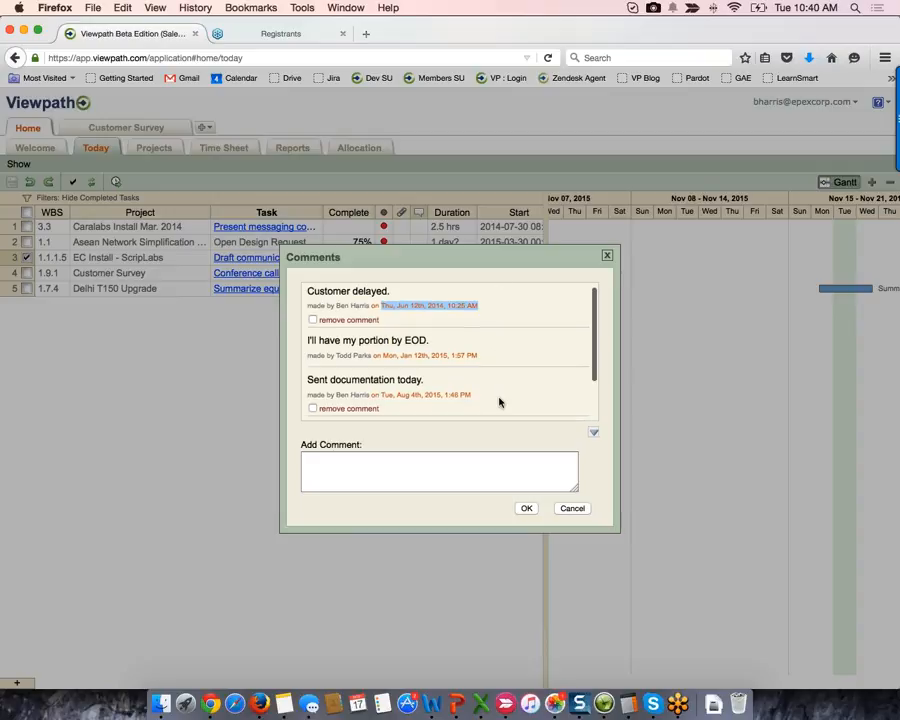
{"action": "scroll", "coordinate": [497, 400], "scroll_direction": "down", "scroll_amount": 2}
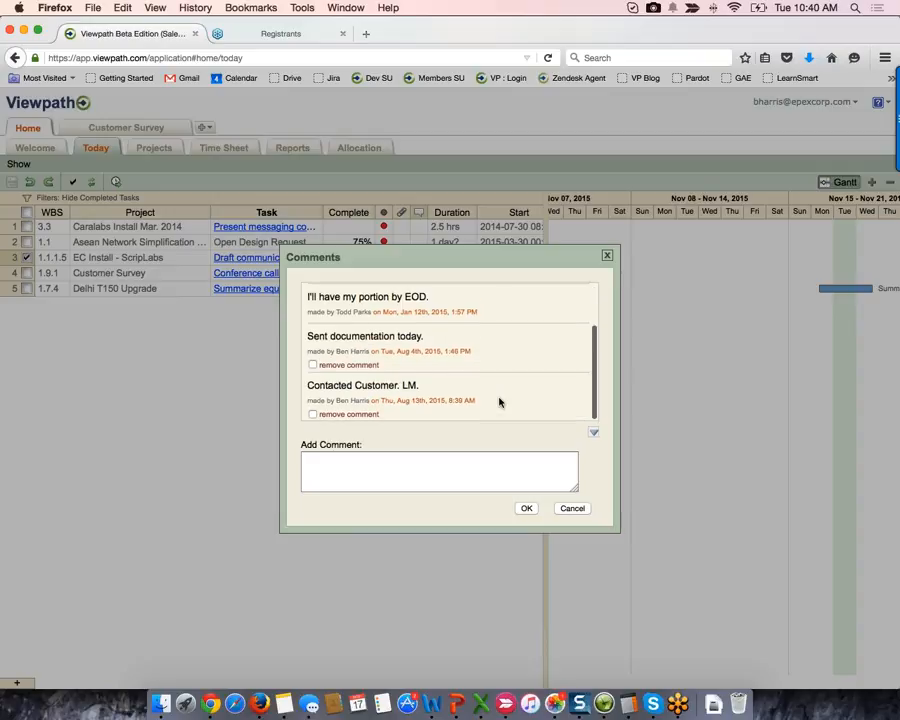
{"action": "scroll", "coordinate": [505, 402], "scroll_direction": "up", "scroll_amount": 2}
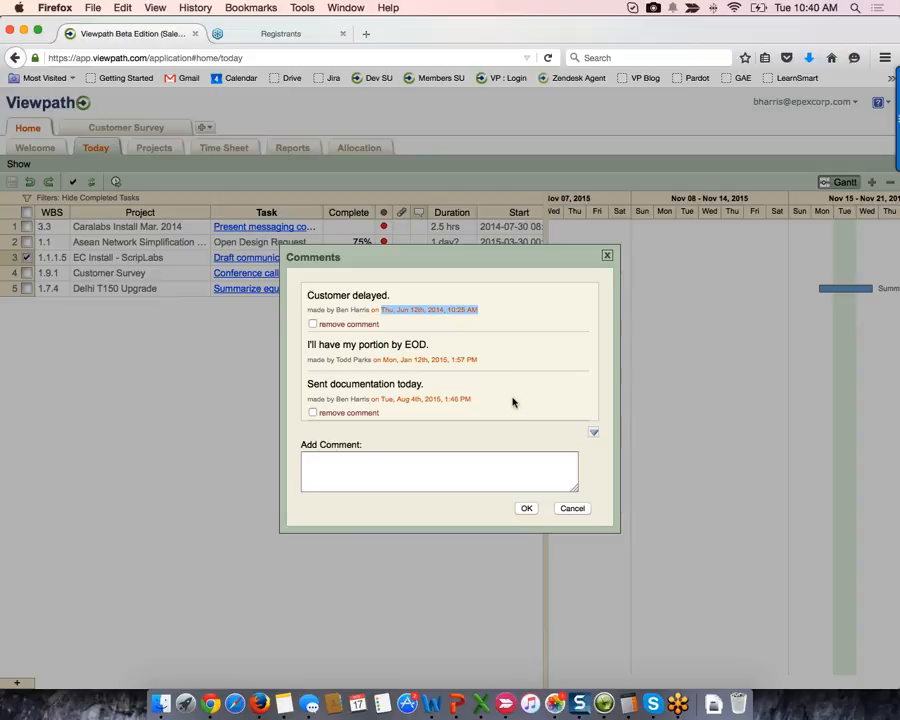
{"action": "left_click", "coordinate": [595, 435]}
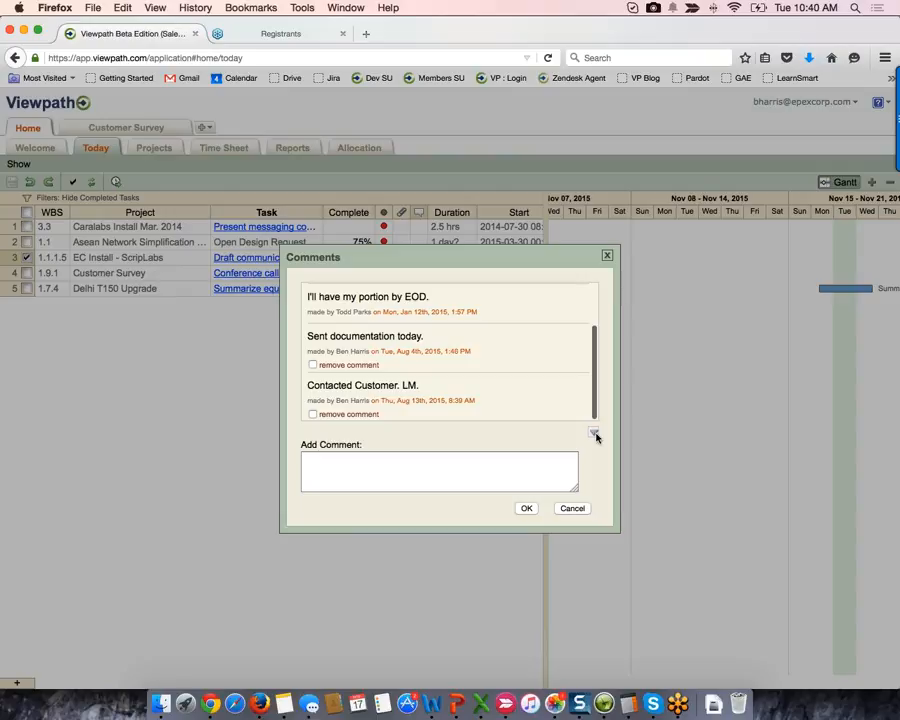
{"action": "left_click", "coordinate": [576, 510]}
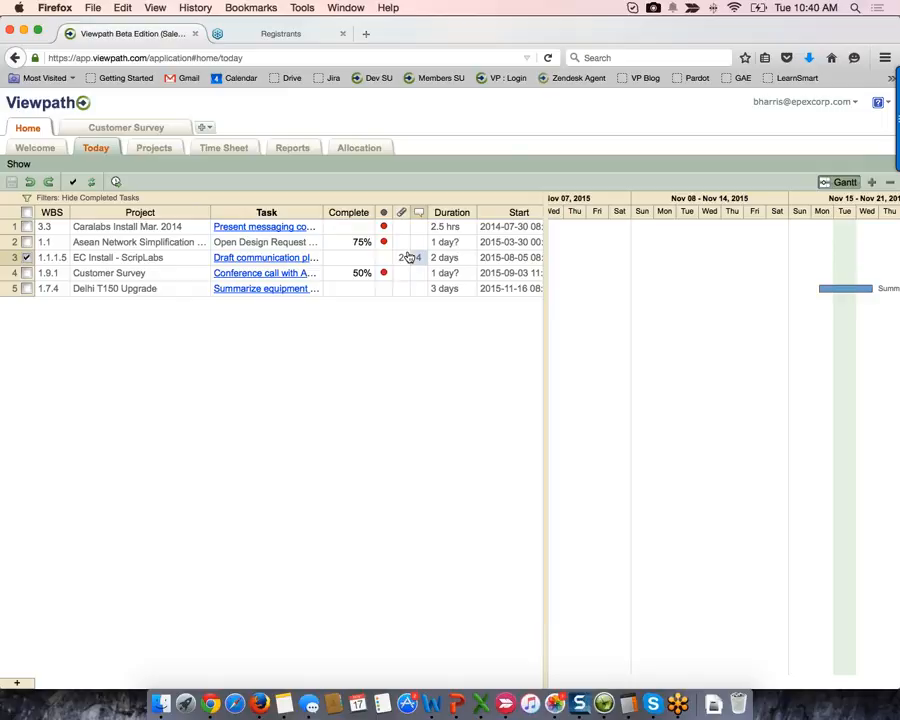
- Enter 25% completion for Draft communication plan, then open it inside EC Install - ScripLabs
{"action": "mouse_move", "coordinate": [418, 262]}
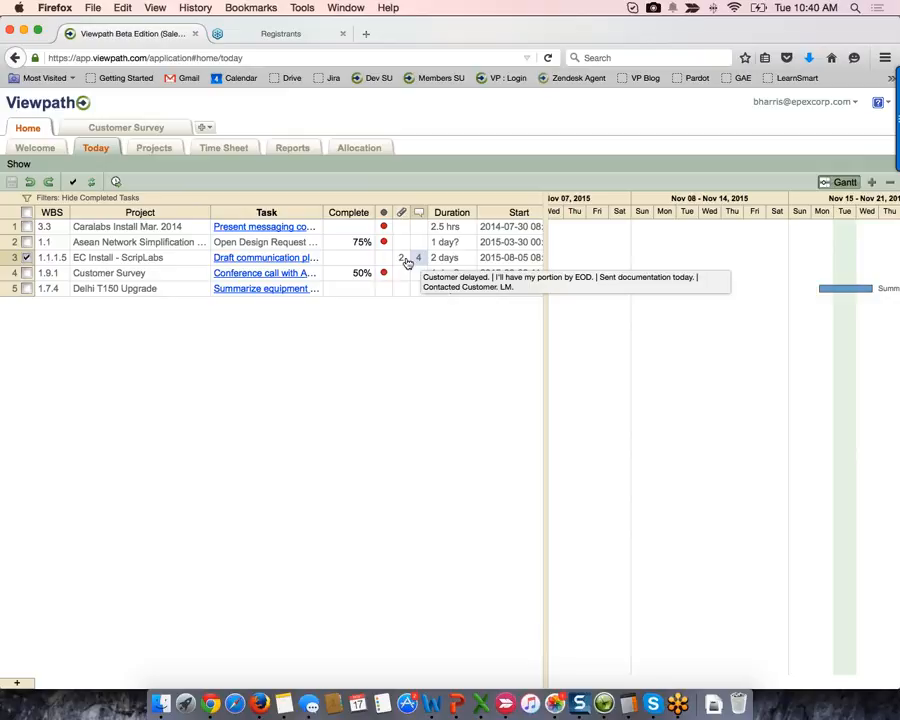
{"action": "left_click", "coordinate": [357, 260]}
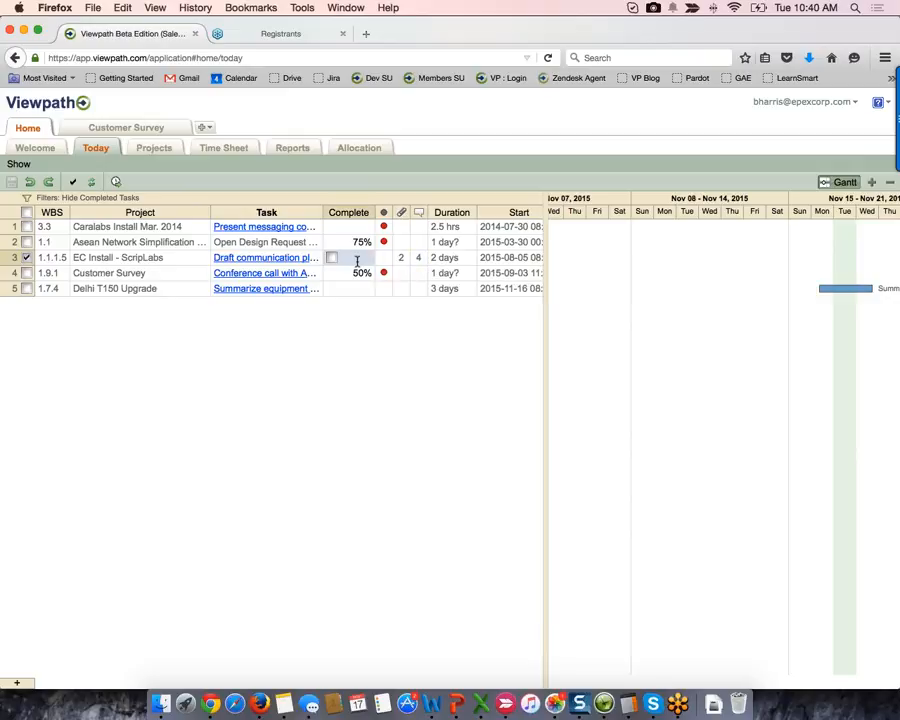
{"action": "type", "text": "2"}
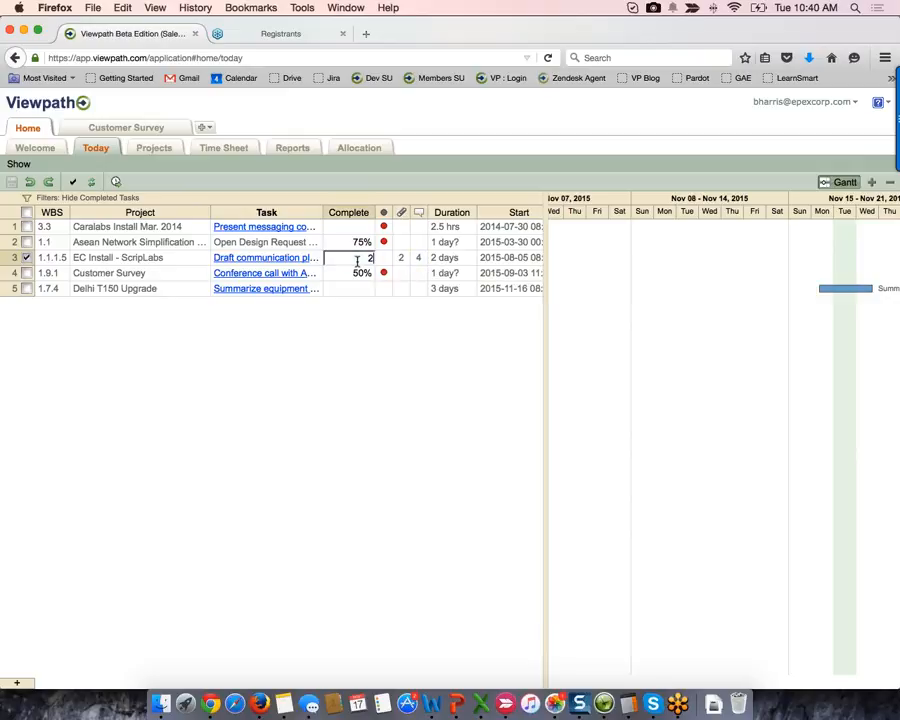
{"action": "type", "text": "5"}
{"action": "key", "text": "Return"}
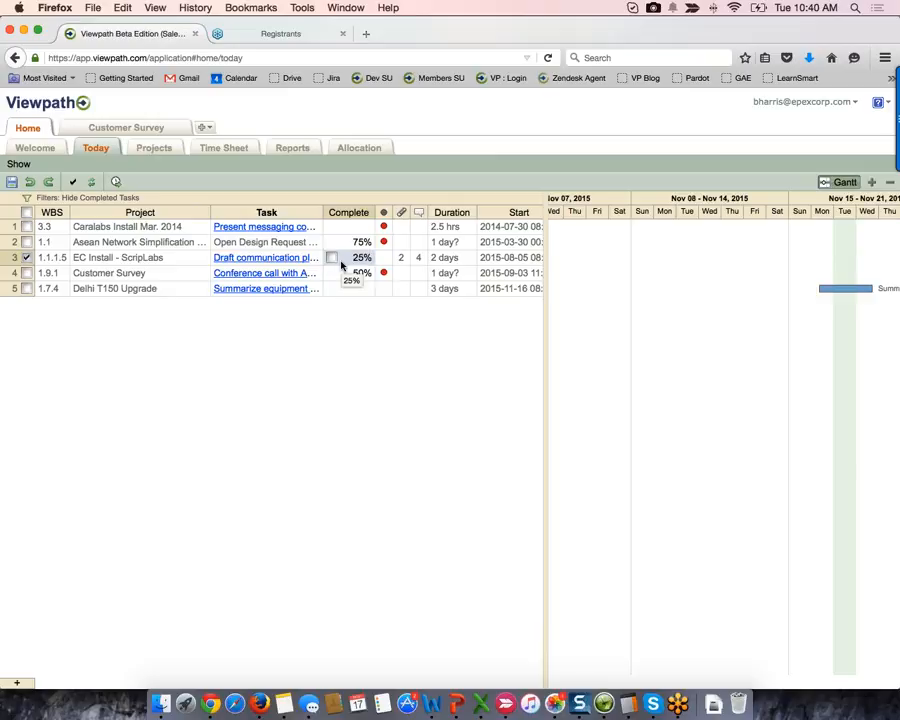
{"action": "left_click", "coordinate": [270, 216]}
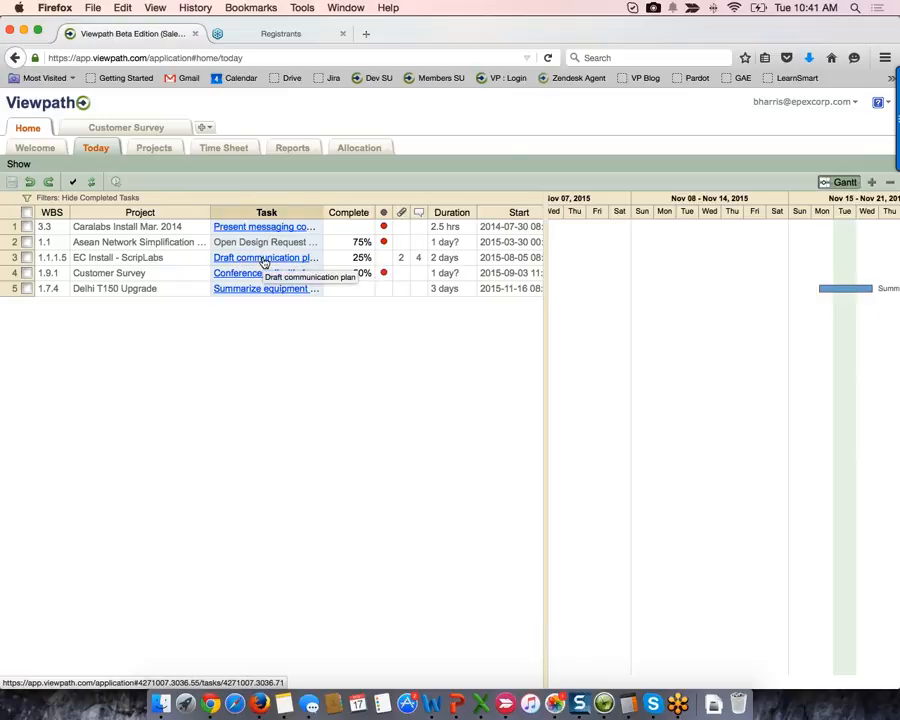
{"action": "left_click", "coordinate": [264, 259]}
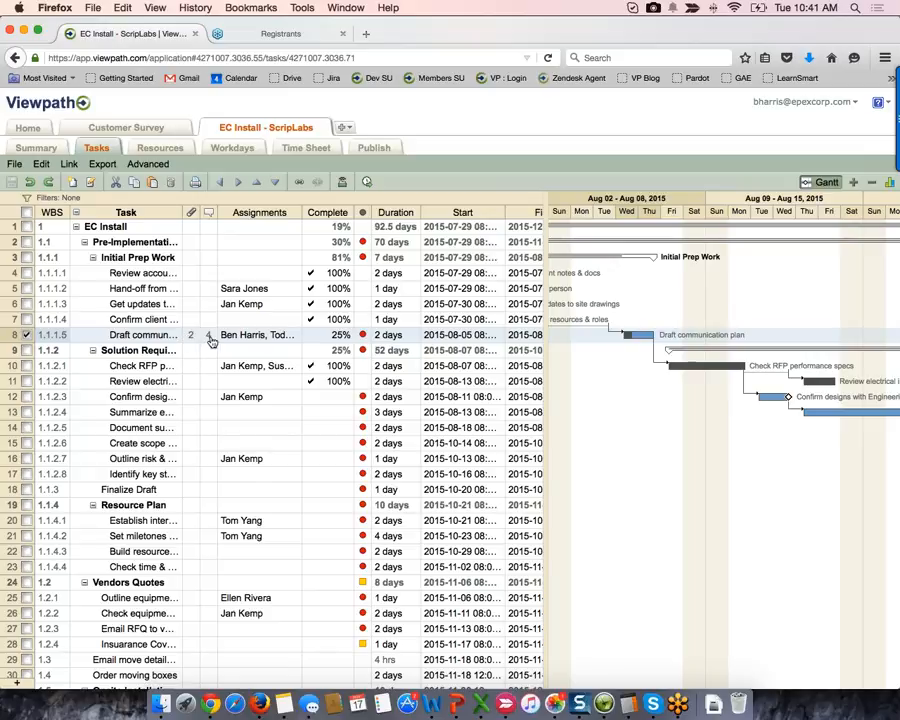
- Change Draft communication plan to 50% in the project's Tasks grid, then go back to Home
{"action": "left_click", "coordinate": [340, 335]}
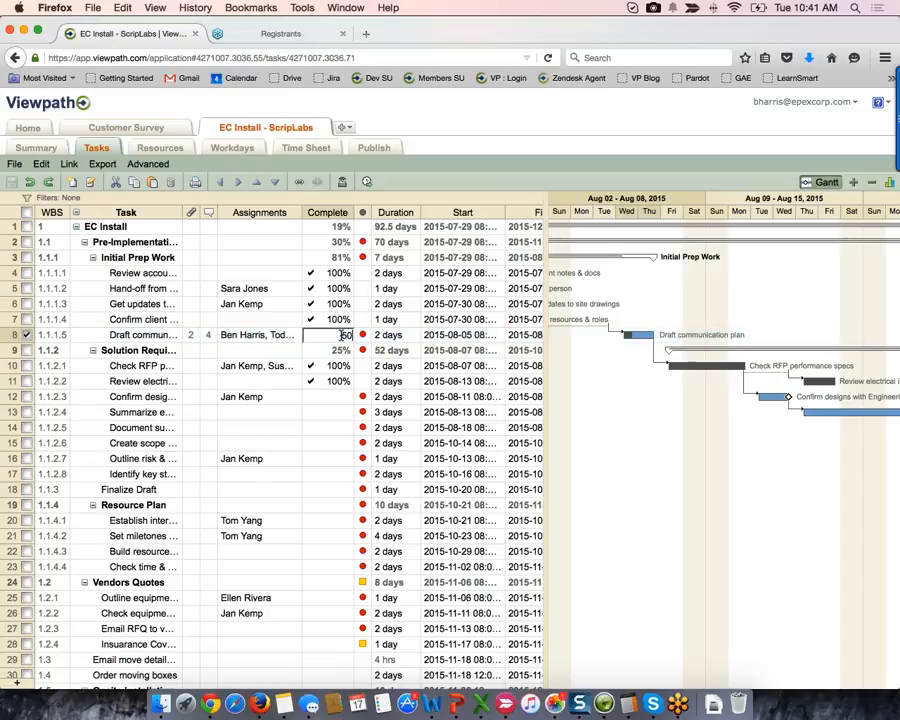
{"action": "type", "text": "50"}
{"action": "key", "text": "Return"}
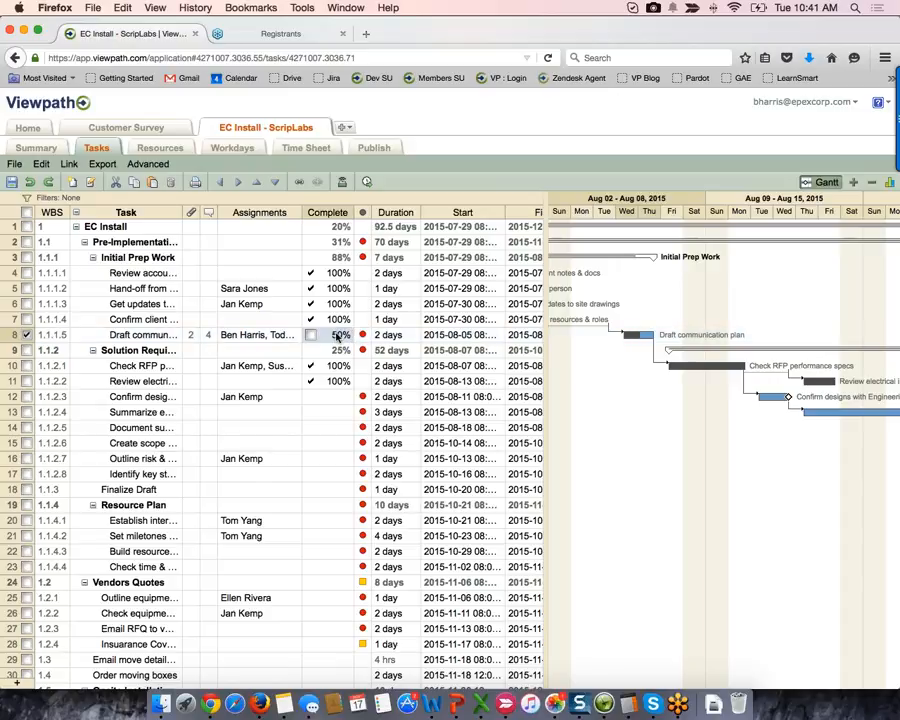
{"action": "left_click", "coordinate": [29, 131]}
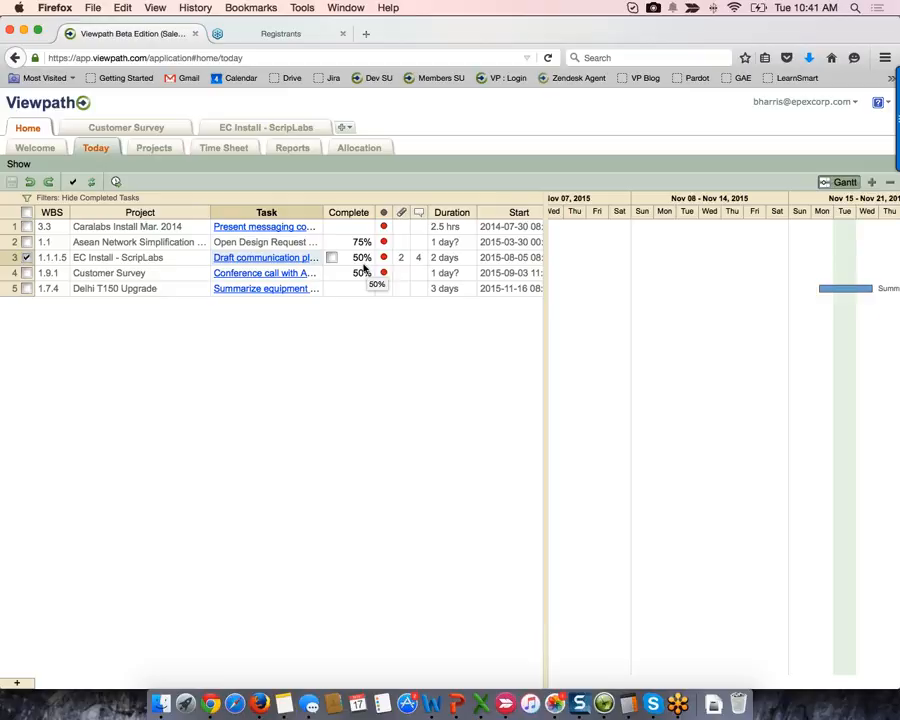
- Select the Open Design Request task row in the Today list
{"action": "left_click", "coordinate": [293, 243]}
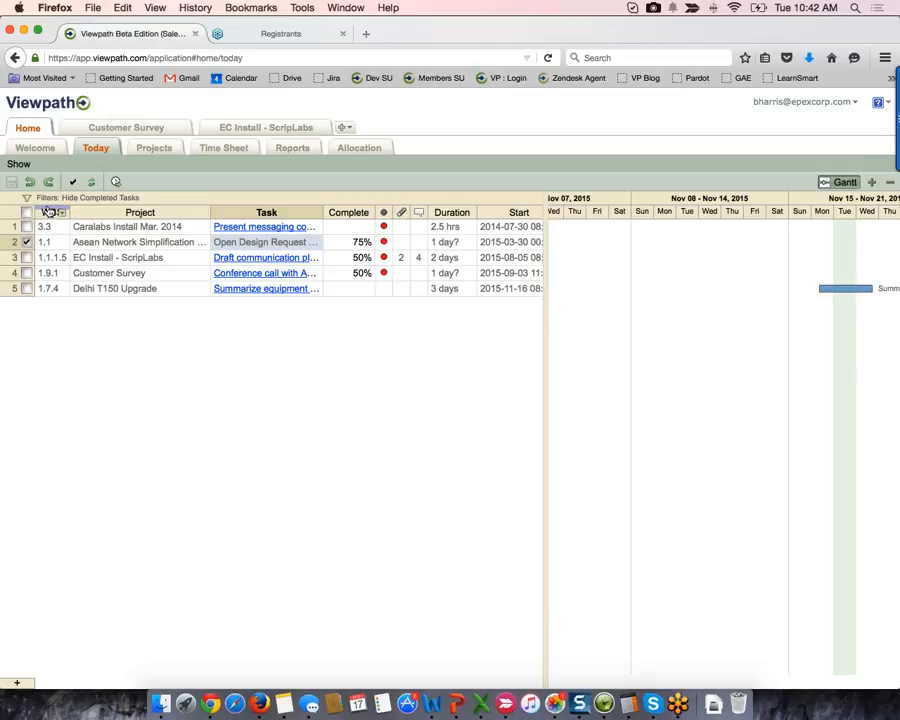
- Move the WBS column after Project and resize Task to show full names with Duration visible
{"action": "left_click_drag", "start_coordinate": [48, 212], "coordinate": [209, 208]}
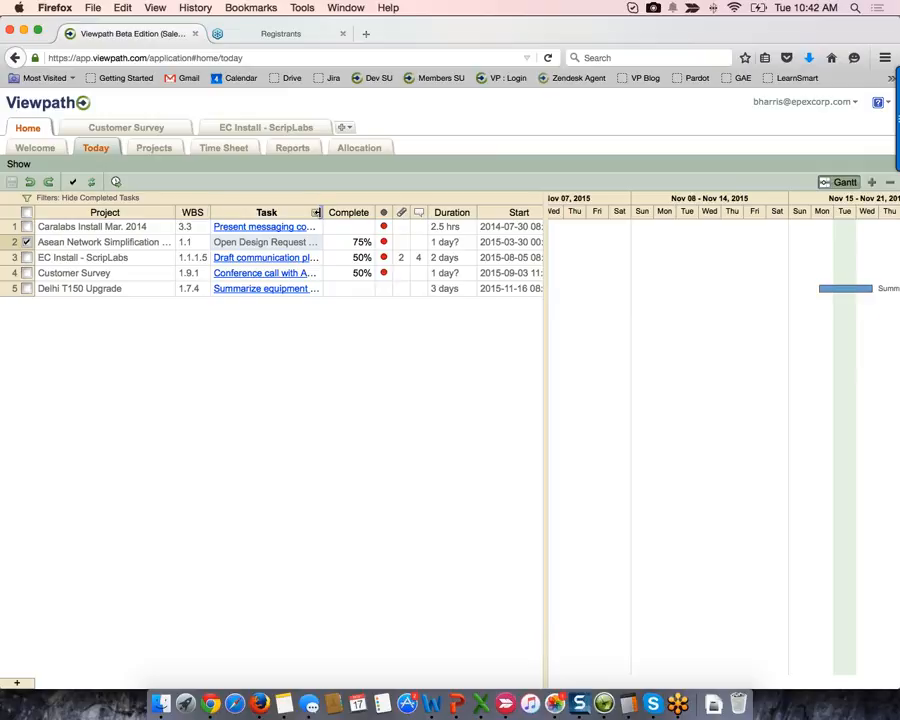
{"action": "left_click_drag", "start_coordinate": [316, 212], "coordinate": [401, 218]}
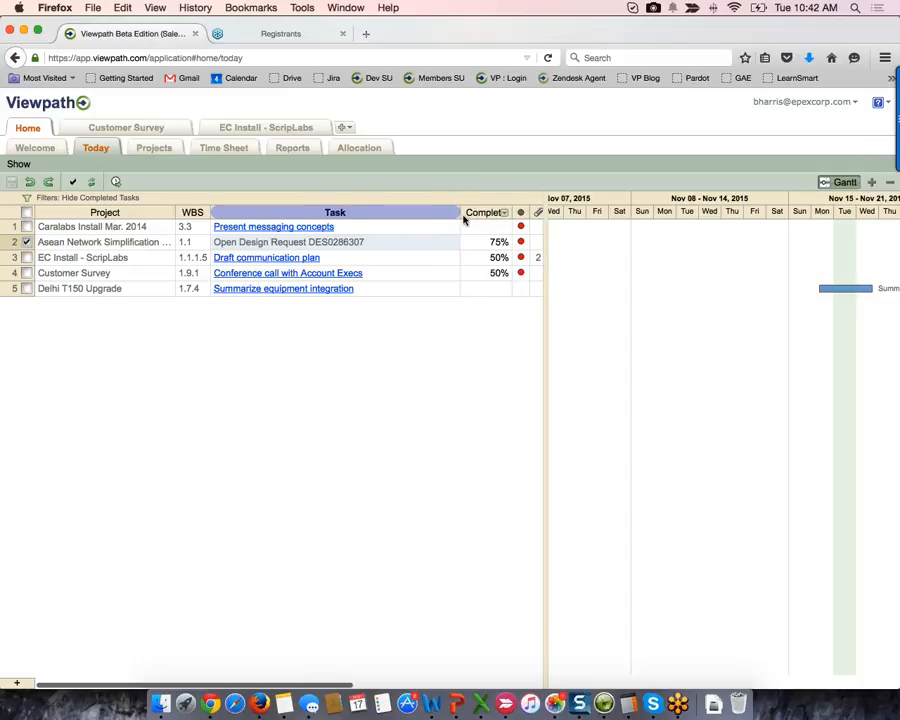
{"action": "left_click_drag", "start_coordinate": [463, 220], "coordinate": [375, 224]}
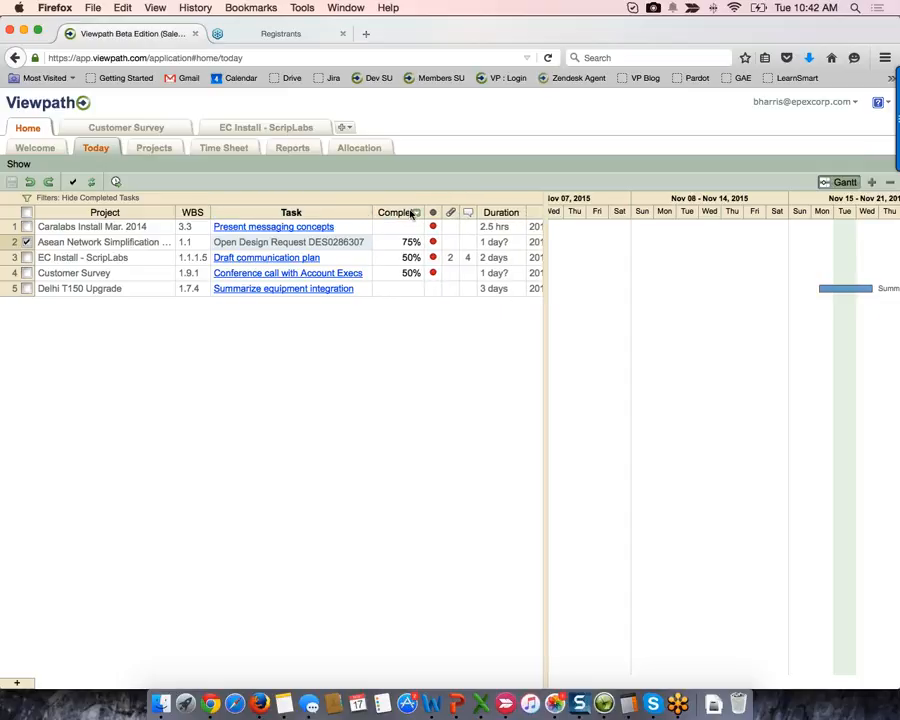
- Close the Task column's options menu without changes, then bring up the account menu
{"action": "left_click", "coordinate": [315, 213]}
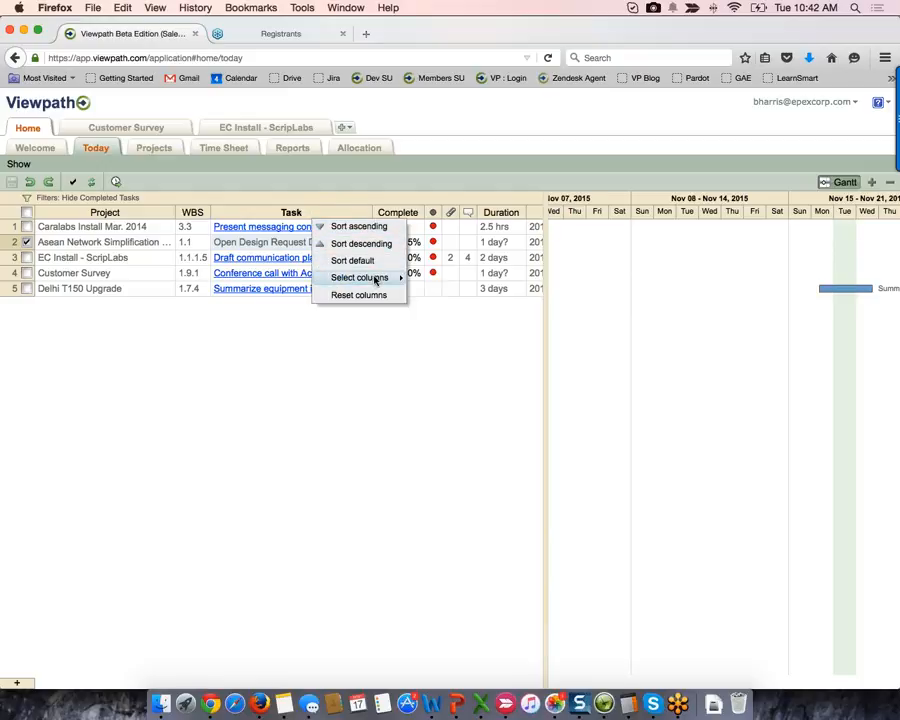
{"action": "mouse_move", "coordinate": [375, 281]}
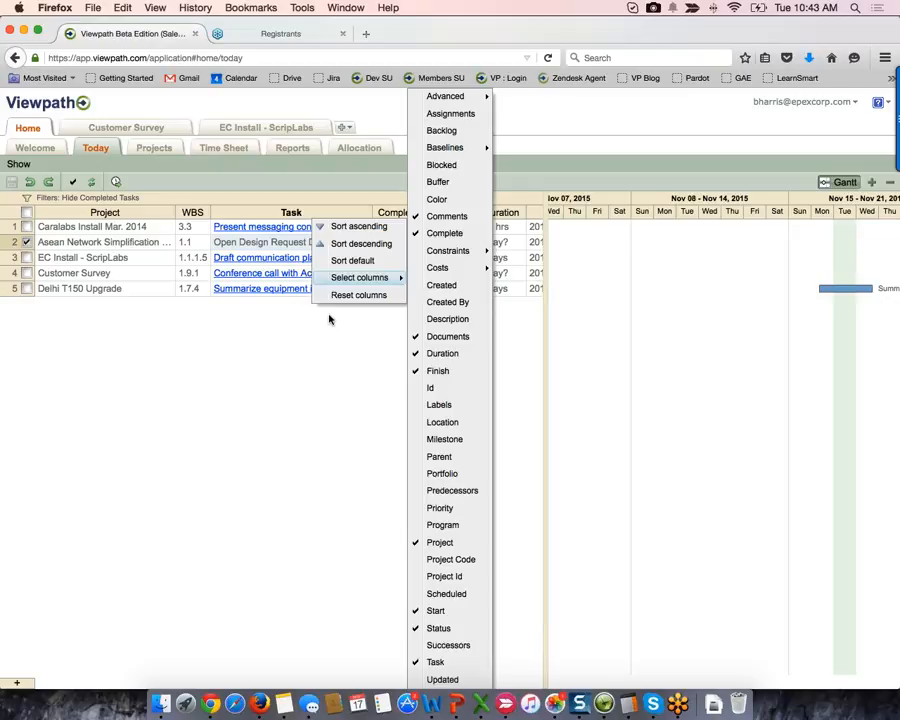
{"action": "left_click", "coordinate": [365, 366]}
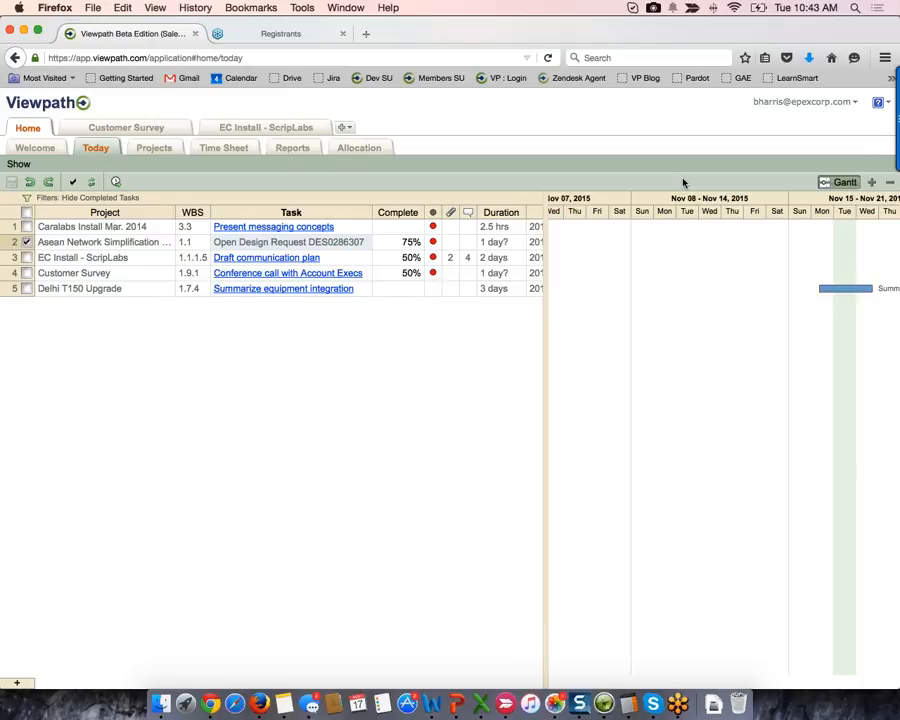
{"action": "left_click", "coordinate": [857, 104]}
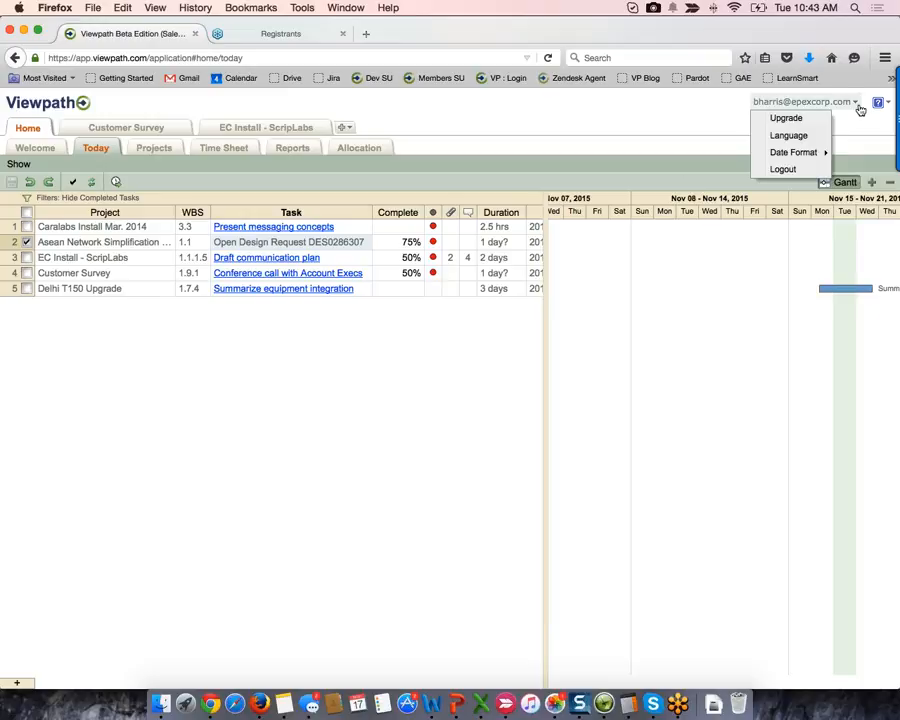
{"action": "left_click", "coordinate": [807, 138]}
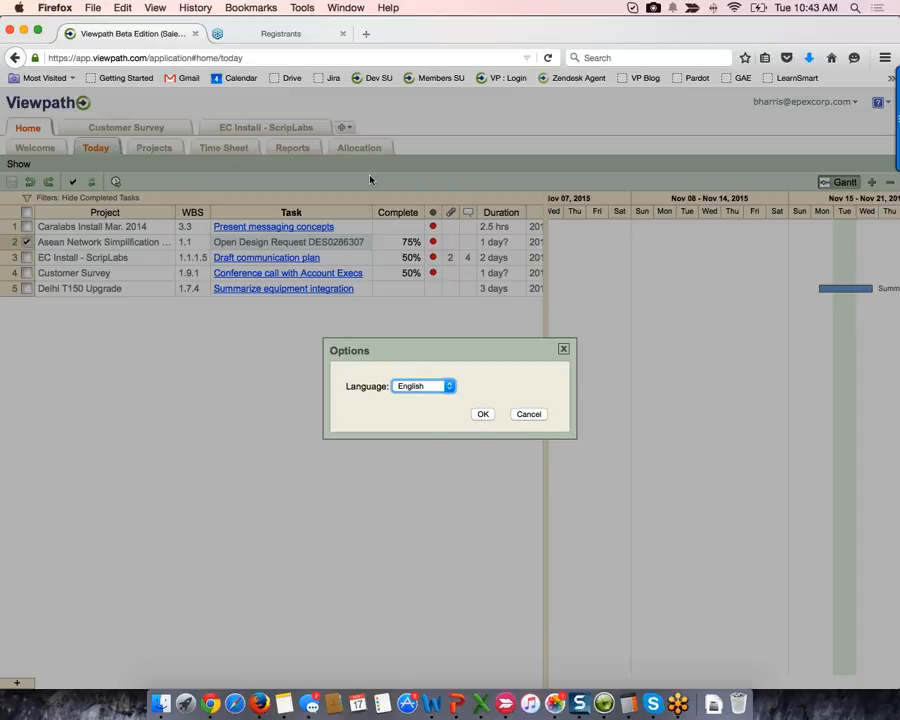
{"action": "left_click", "coordinate": [423, 386]}
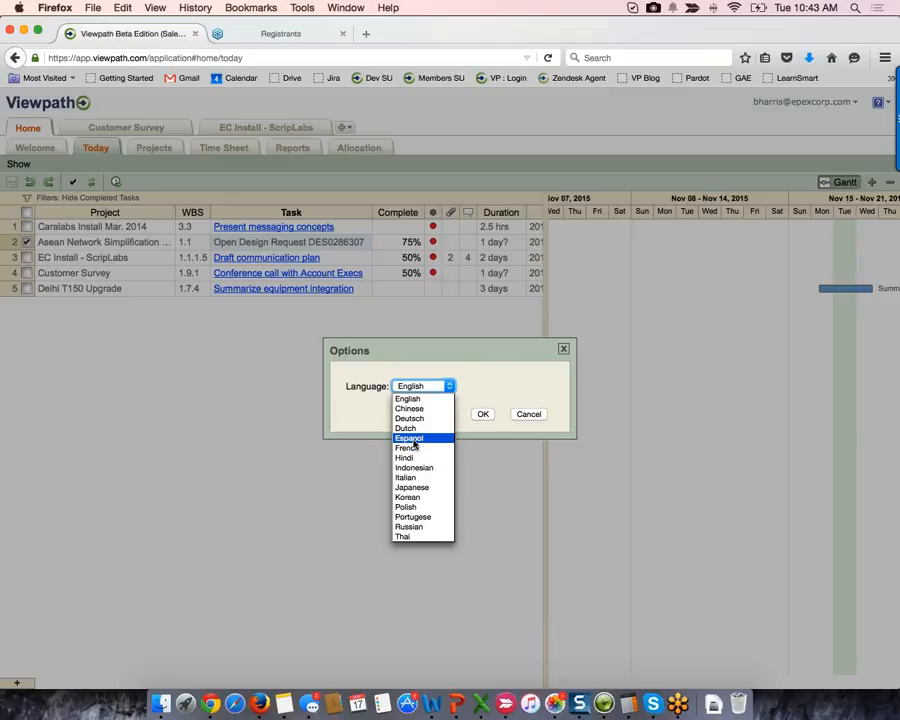
{"action": "left_click", "coordinate": [533, 415]}
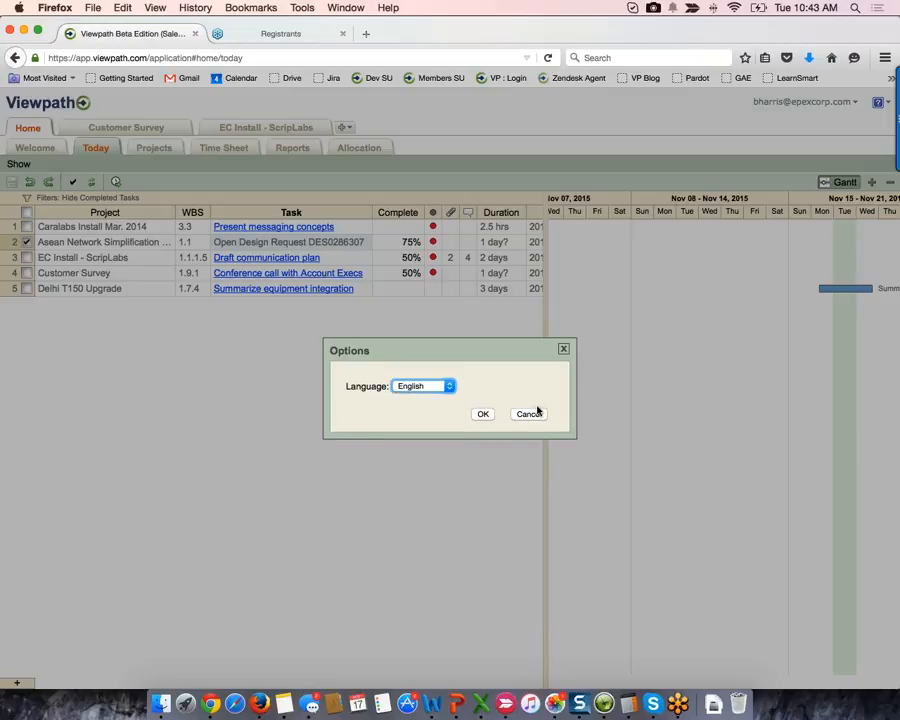
{"action": "left_click", "coordinate": [537, 415]}
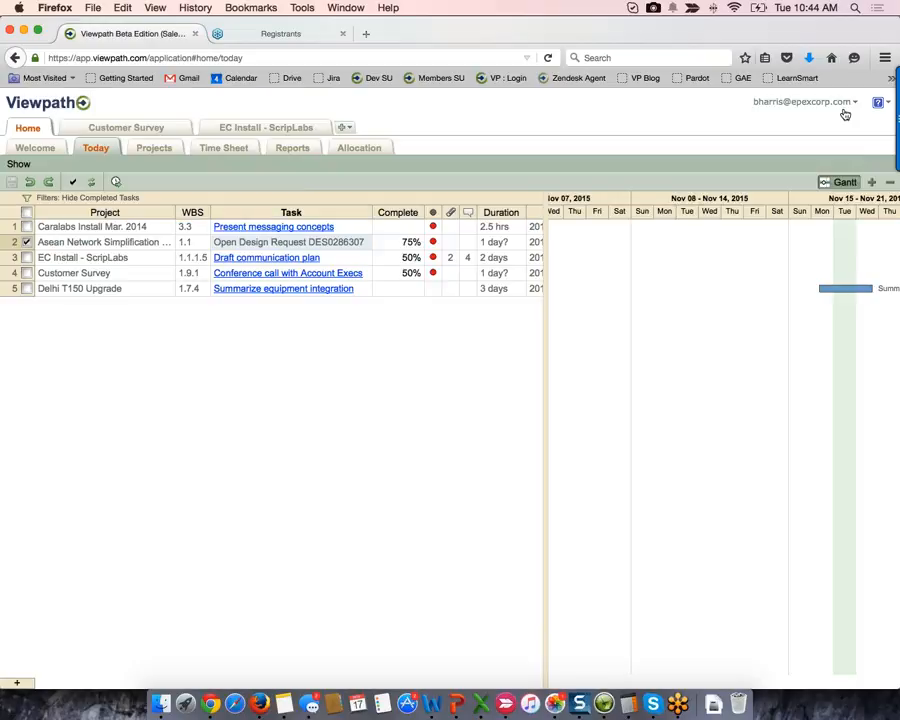
{"action": "left_click", "coordinate": [842, 110]}
{"action": "mouse_move", "coordinate": [808, 159]}
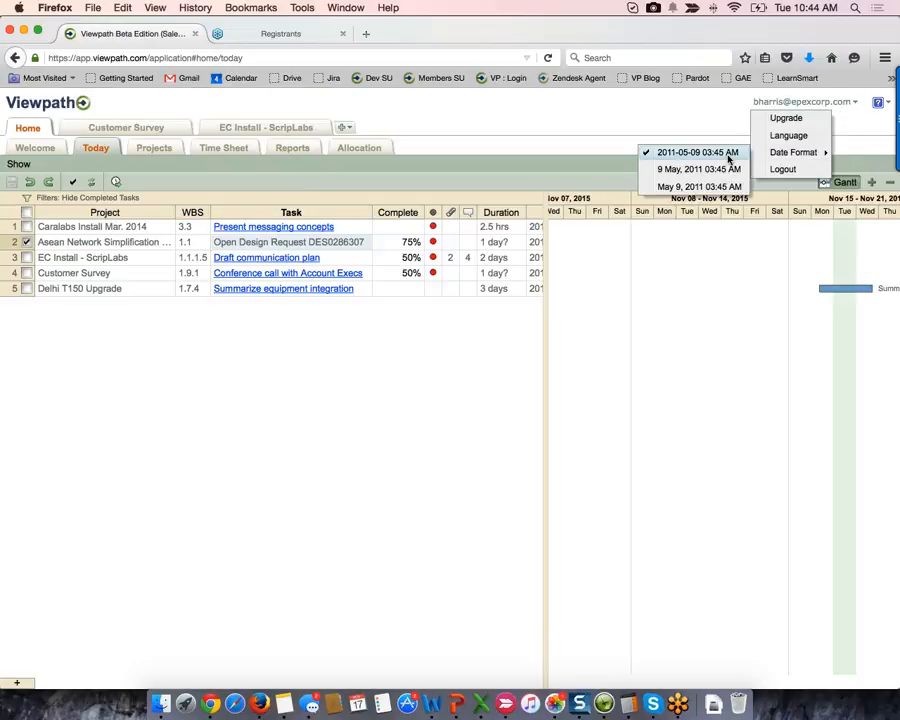
{"action": "left_click", "coordinate": [512, 176]}
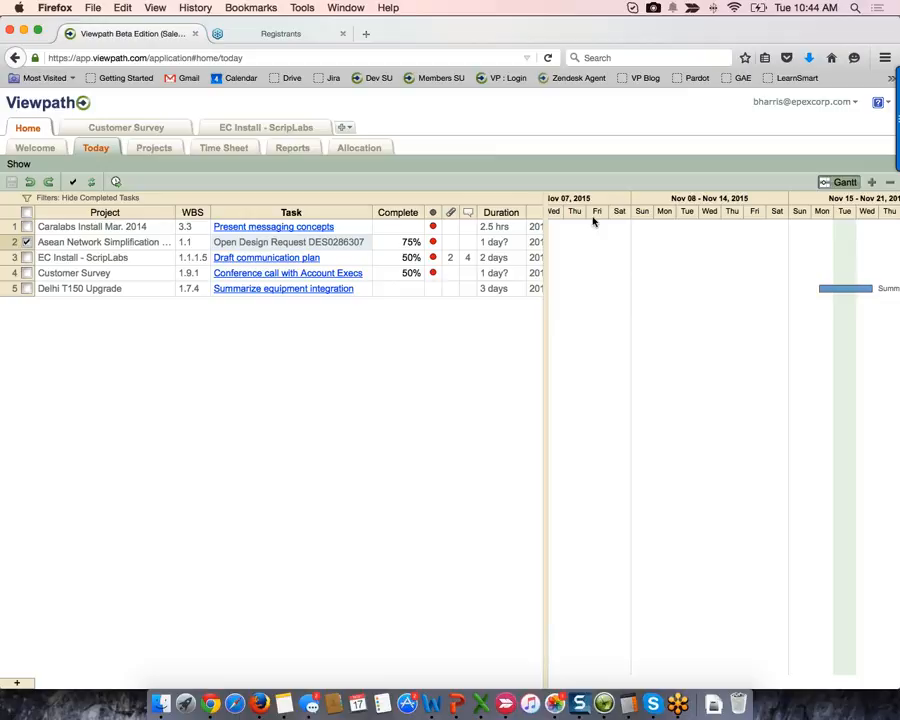
- Widen the grid and Start column, apply the '9 May, 2011 03:45 AM' date format, and autofit Start
{"action": "left_click_drag", "start_coordinate": [543, 235], "coordinate": [660, 240]}
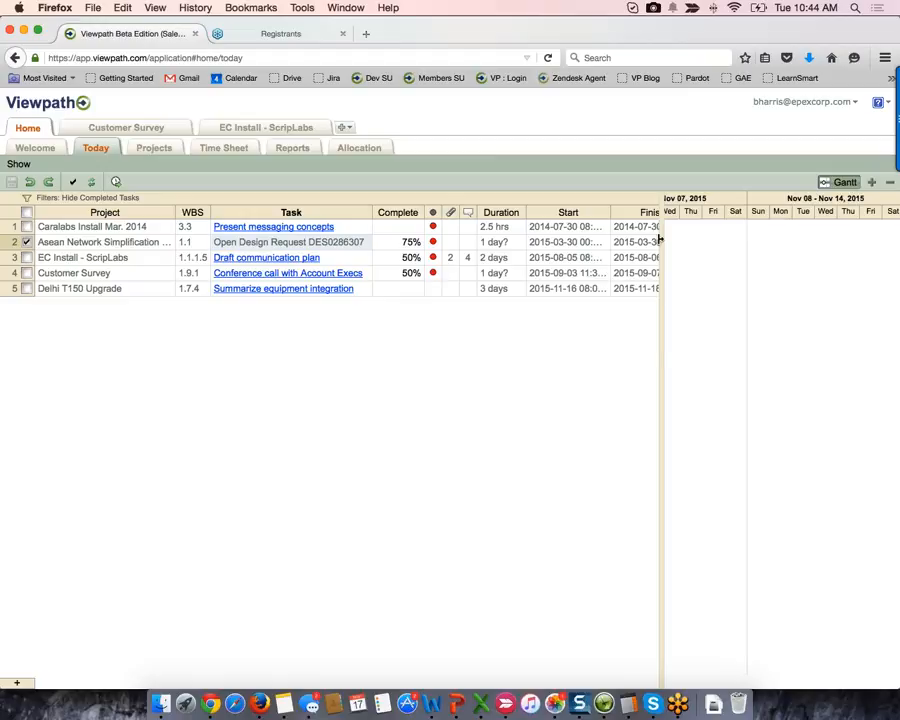
{"action": "left_click_drag", "start_coordinate": [611, 212], "coordinate": [630, 214]}
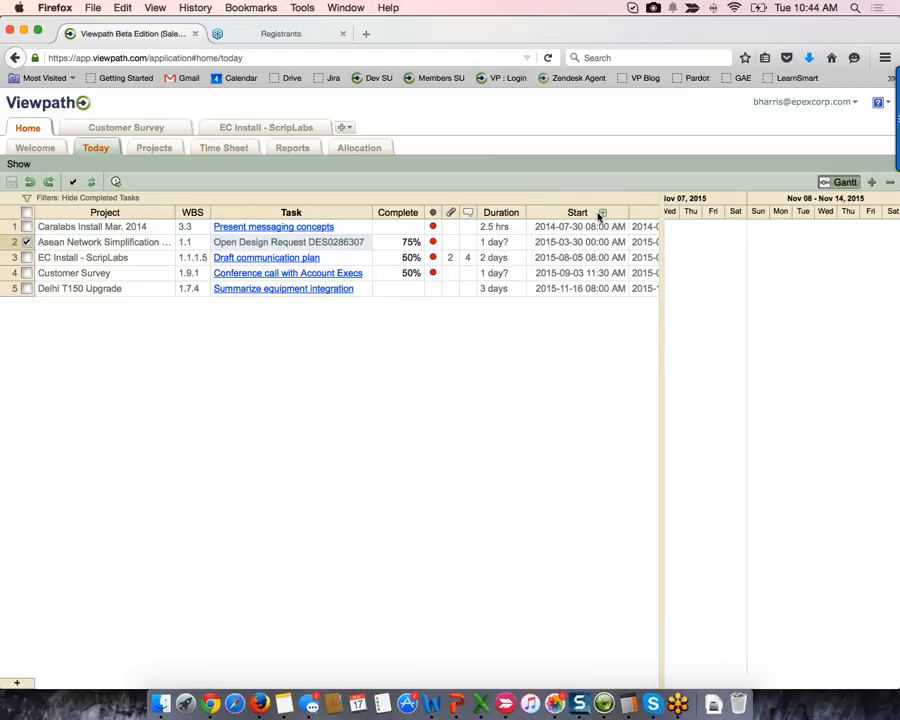
{"action": "left_click", "coordinate": [603, 215]}
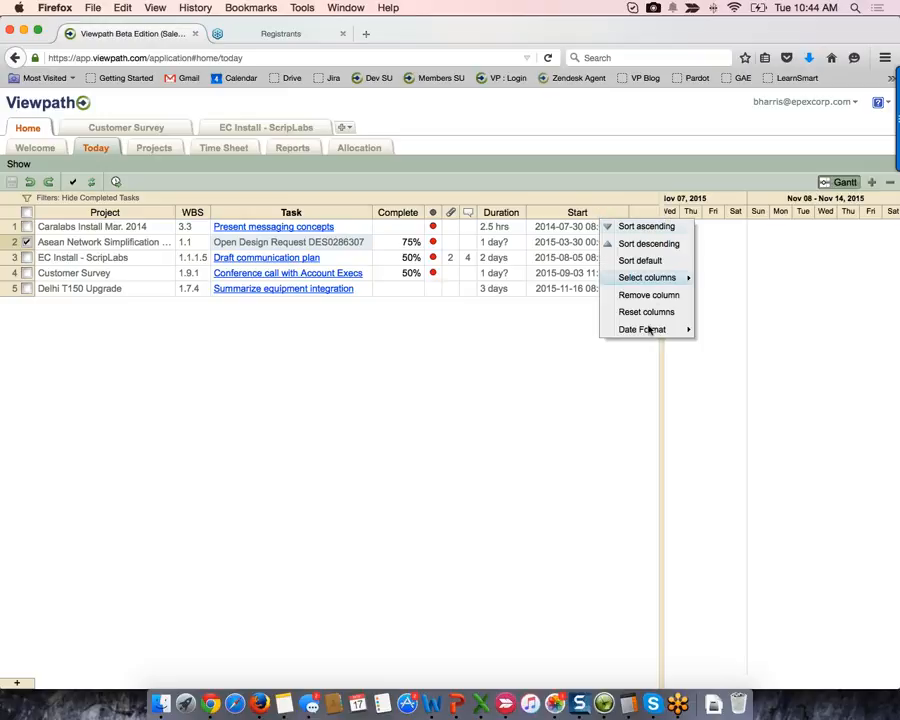
{"action": "mouse_move", "coordinate": [655, 329]}
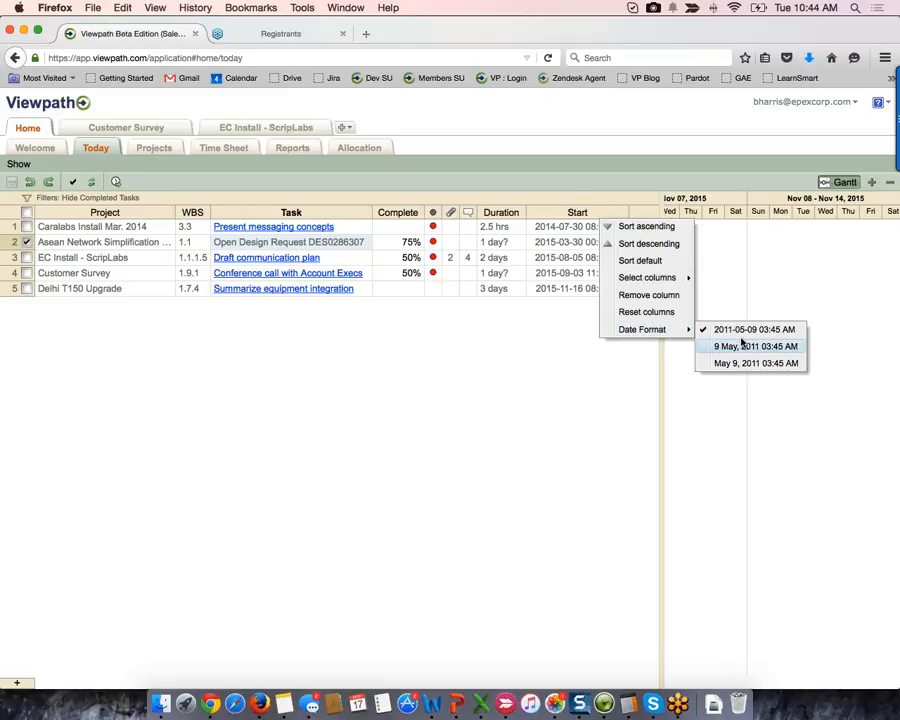
{"action": "left_click", "coordinate": [753, 347]}
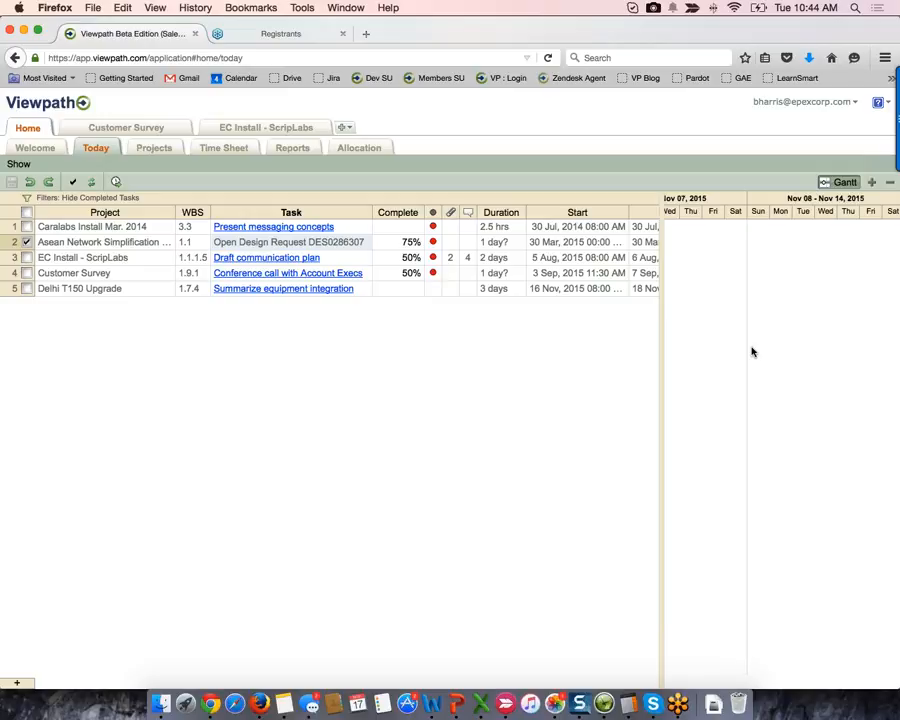
{"action": "double_click", "coordinate": [622, 213]}
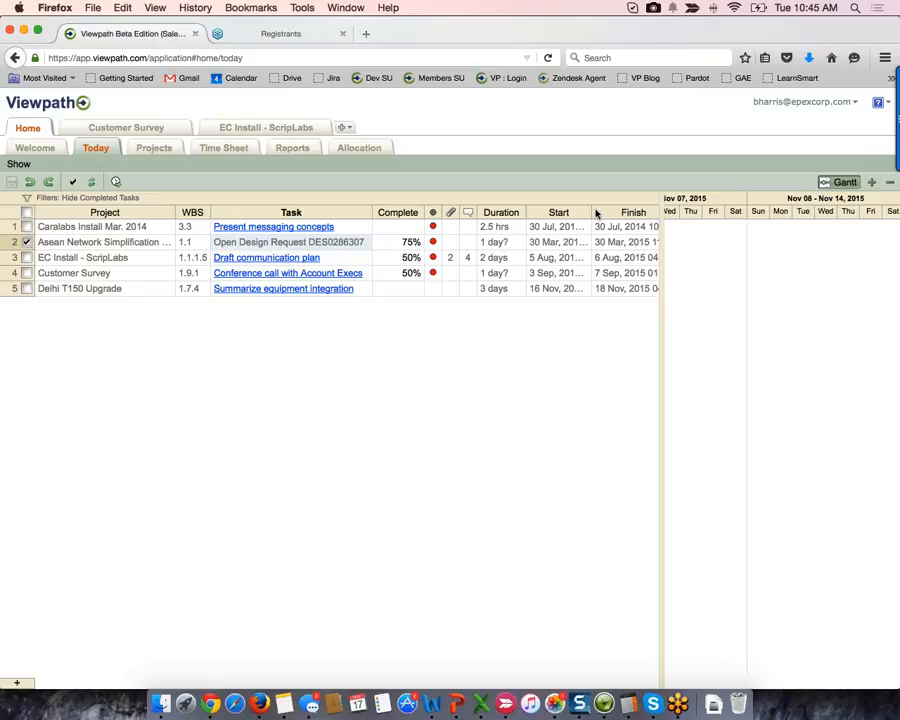
- Scroll the selected task's bar into view, then turn the Gantt chart pane off
{"action": "left_click", "coordinate": [845, 181]}
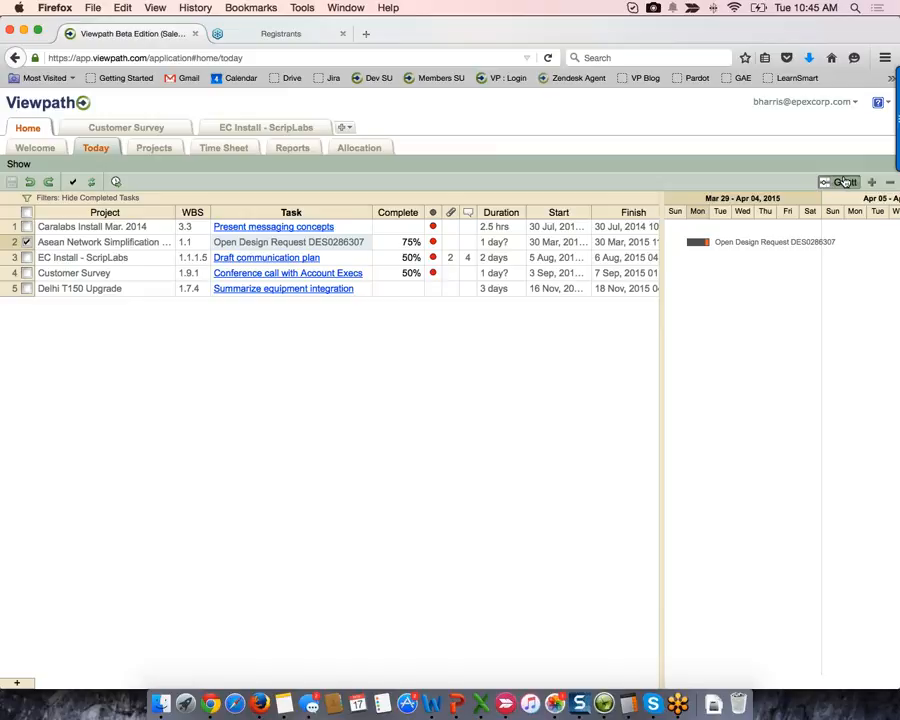
{"action": "left_click", "coordinate": [845, 182]}
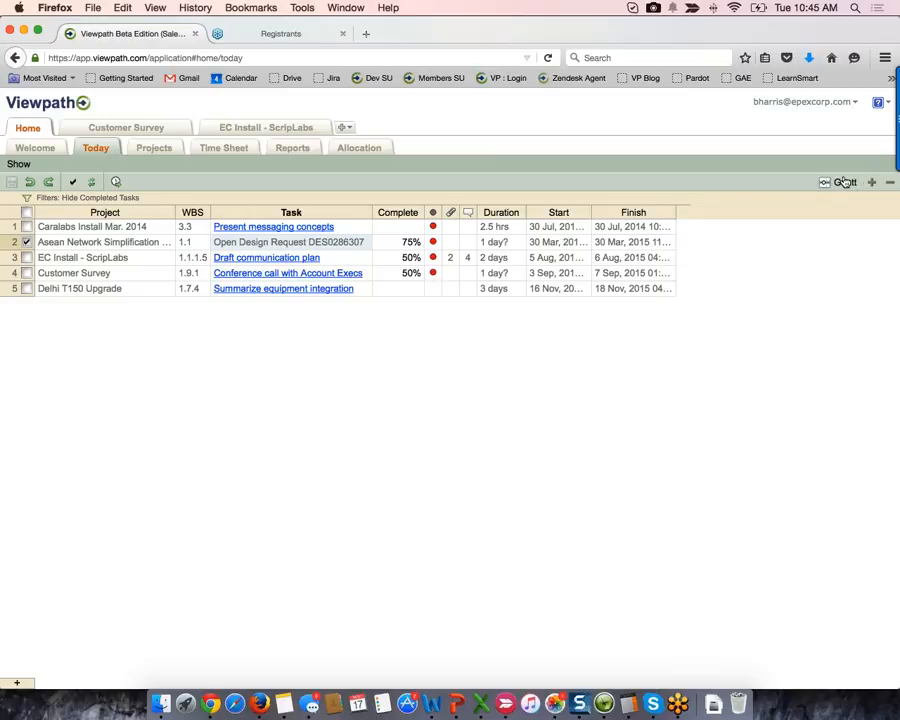
{"action": "left_click", "coordinate": [845, 182]}
{"action": "left_click", "coordinate": [845, 182]}
- Apply the Hide Tasks Not Due Within 5 Days filter to the Today list
{"action": "left_click", "coordinate": [27, 198]}
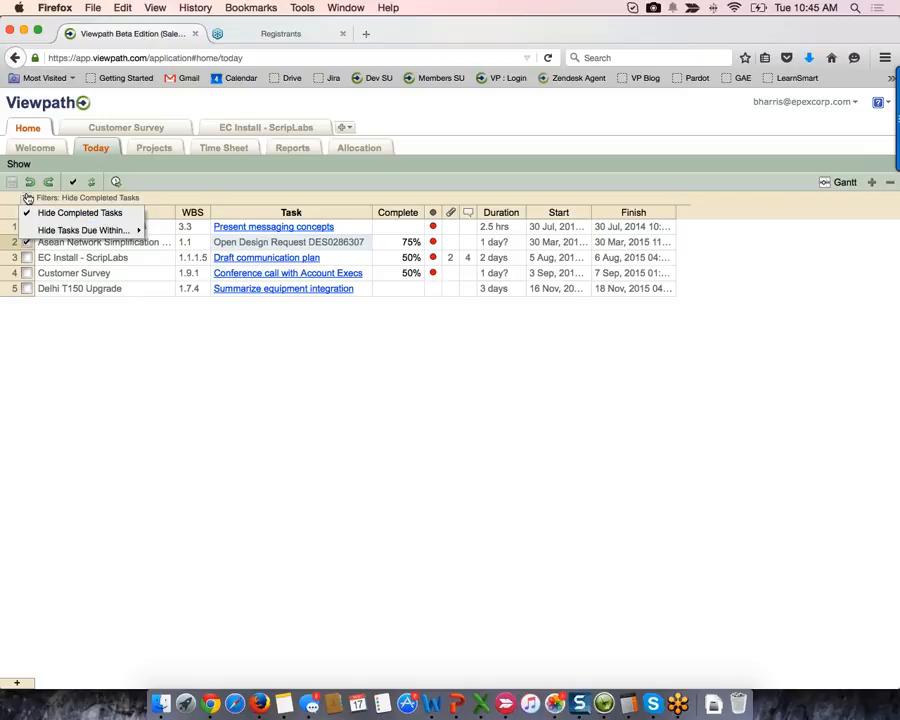
{"action": "mouse_move", "coordinate": [101, 238]}
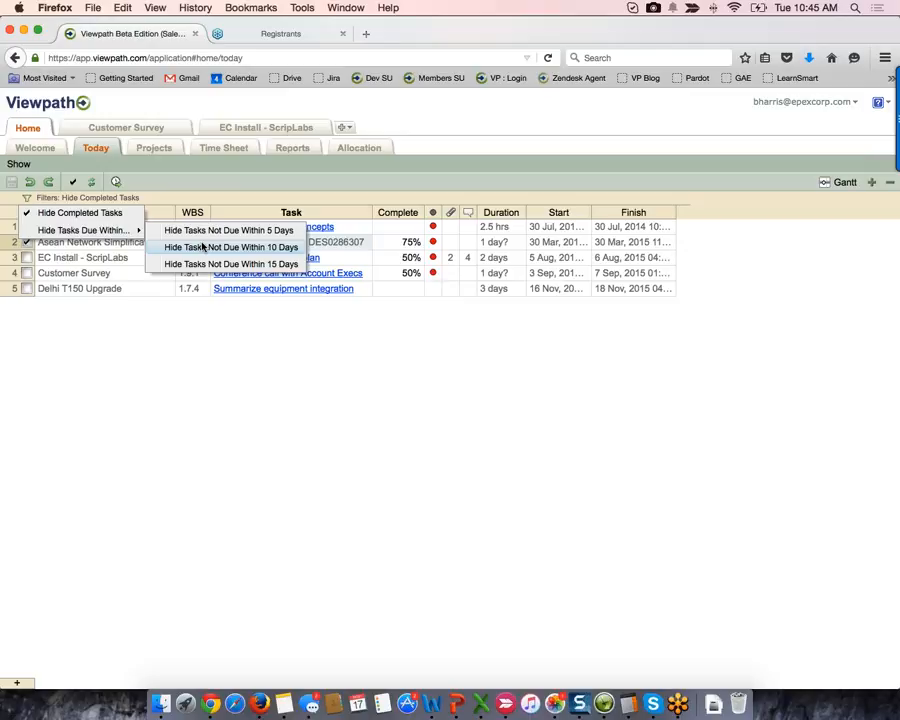
{"action": "left_click", "coordinate": [280, 236]}
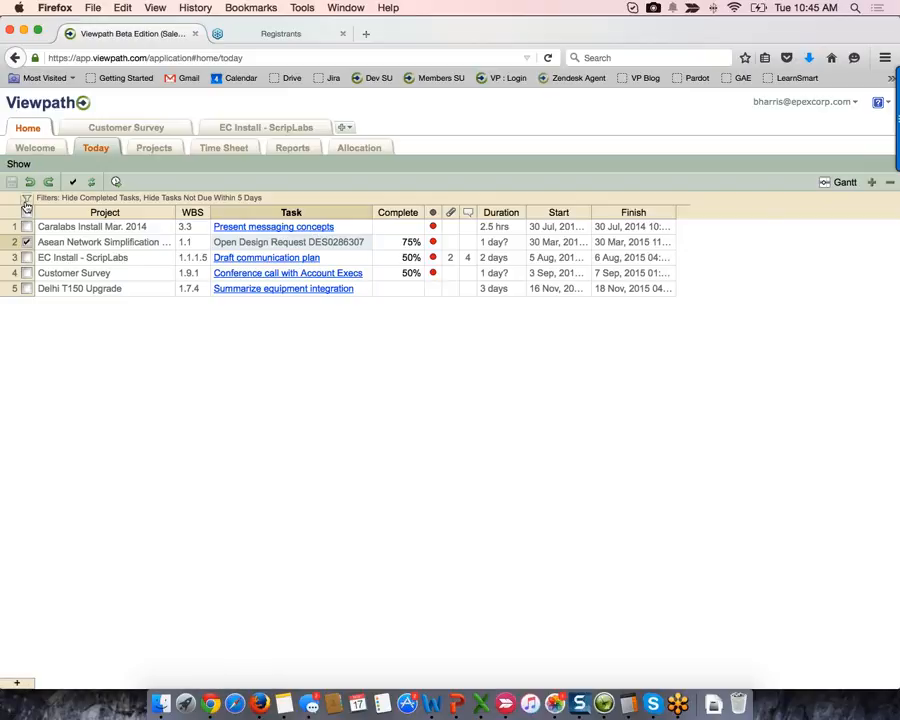
- Open the Projects list, switch the chart to Timeline, and zoom the timeline out
{"action": "left_click", "coordinate": [154, 148]}
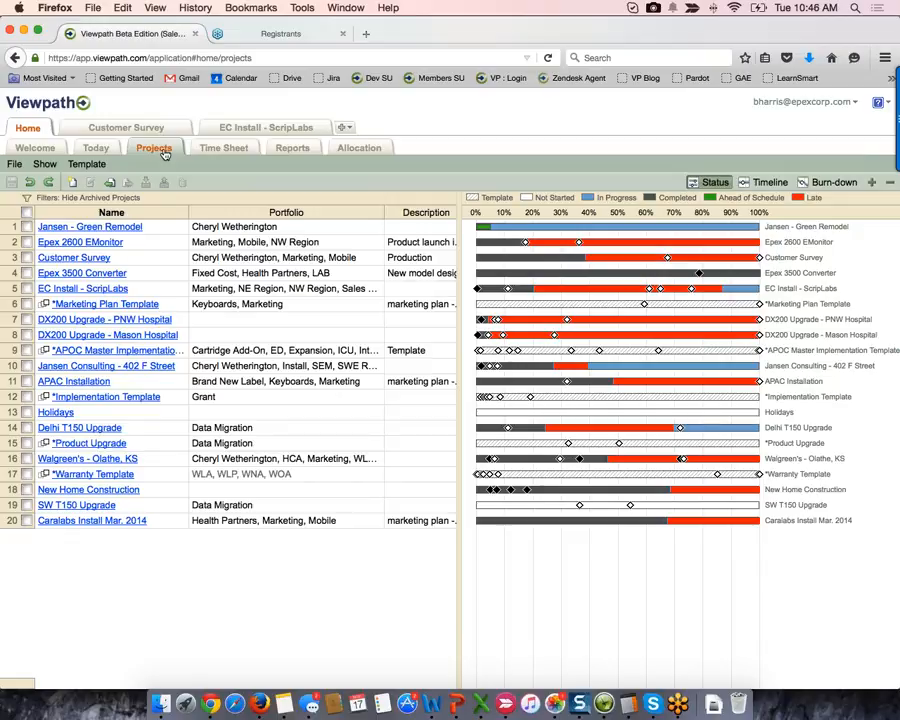
{"action": "left_click", "coordinate": [725, 186]}
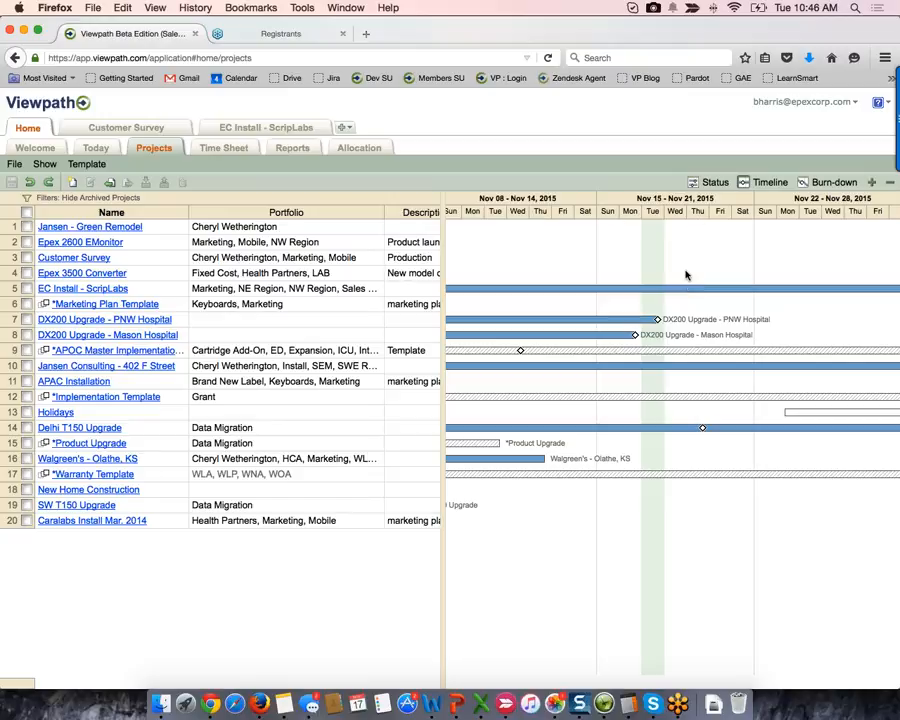
{"action": "scroll", "coordinate": [686, 278], "scroll_direction": "down", "scroll_amount": 2}
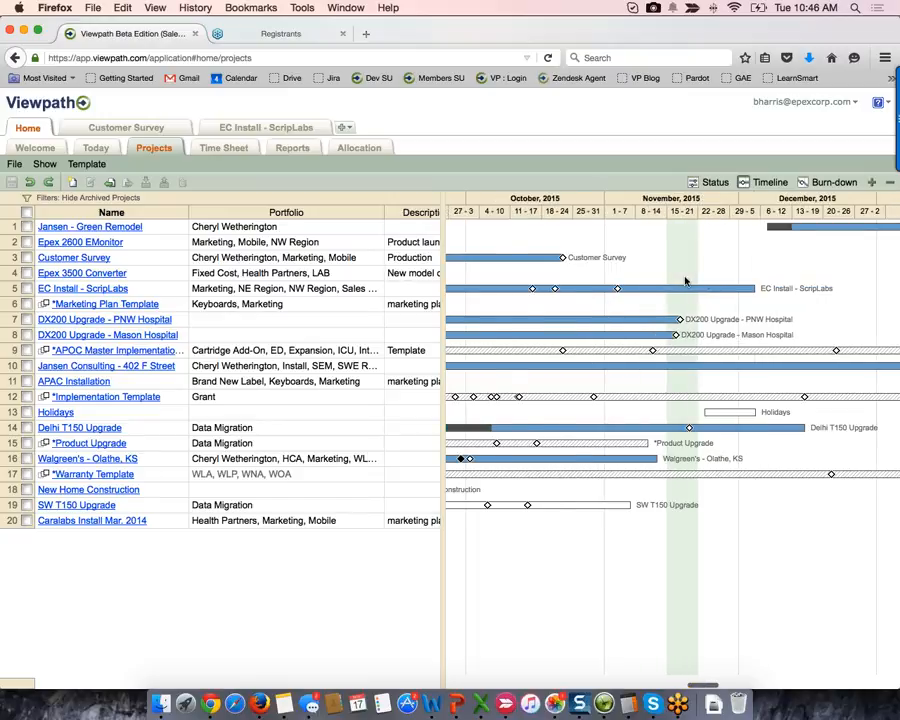
{"action": "scroll", "coordinate": [686, 280], "scroll_direction": "down", "scroll_amount": 2}
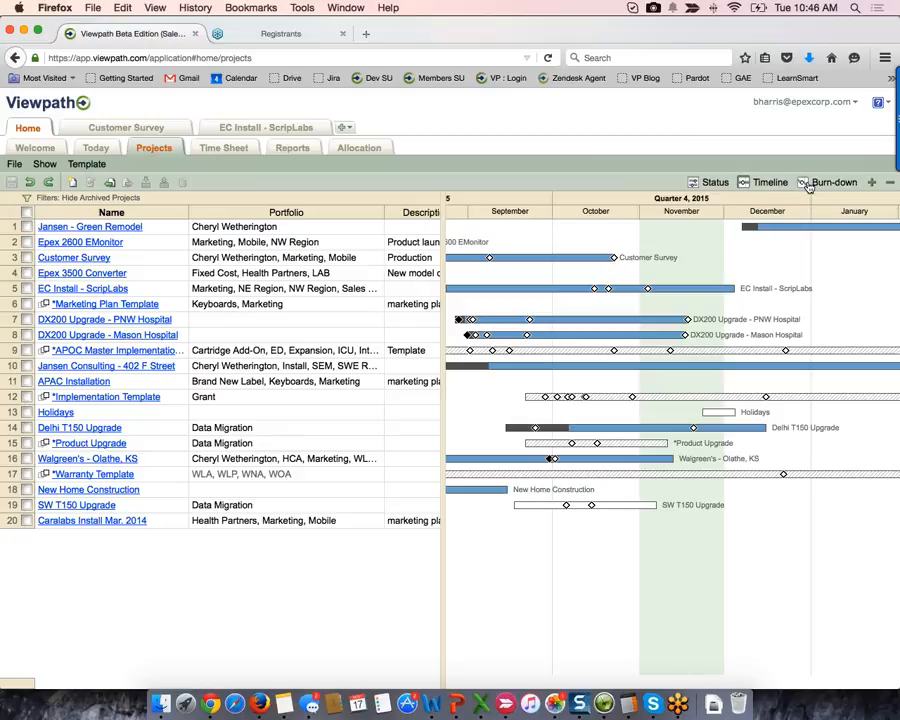
- Hide and restore the project timeline, then zoom out to show July 2015 through March 2016
{"action": "left_click", "coordinate": [771, 188]}
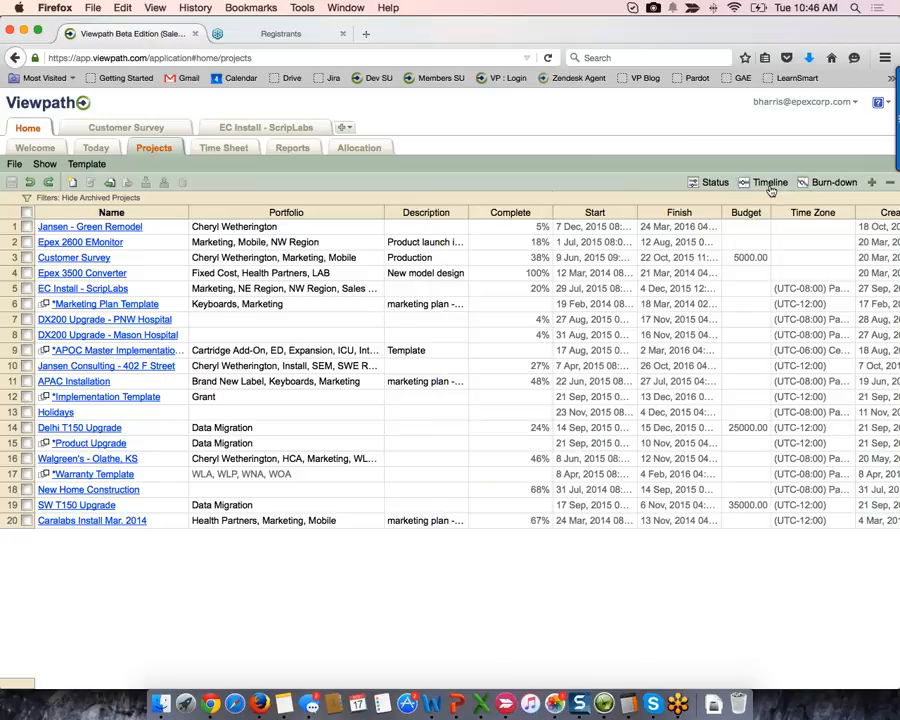
{"action": "left_click", "coordinate": [769, 188]}
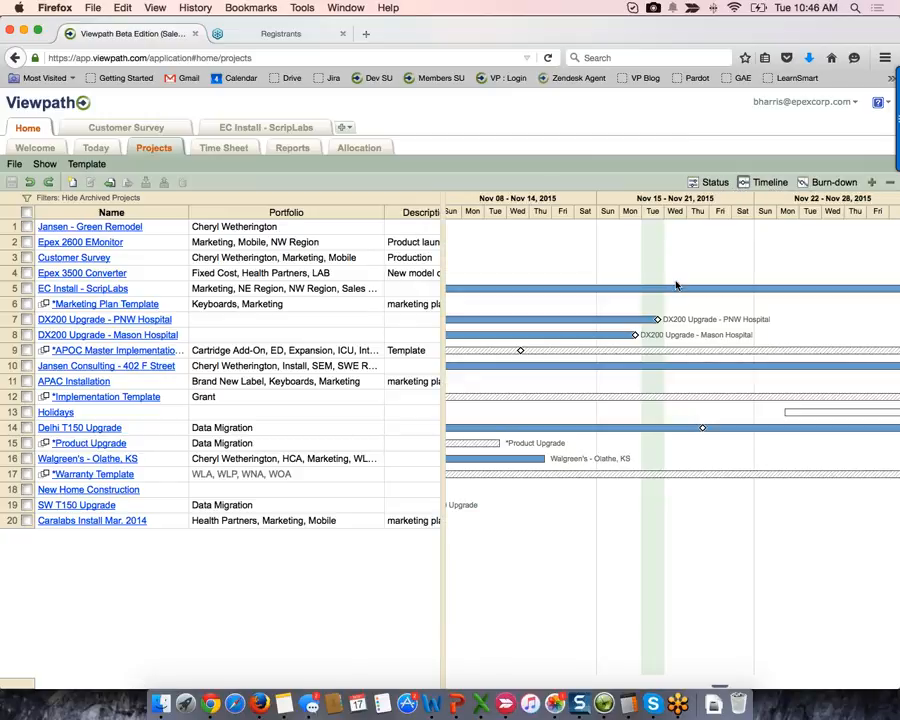
{"action": "scroll", "coordinate": [676, 286], "scroll_direction": "down", "scroll_amount": 5}
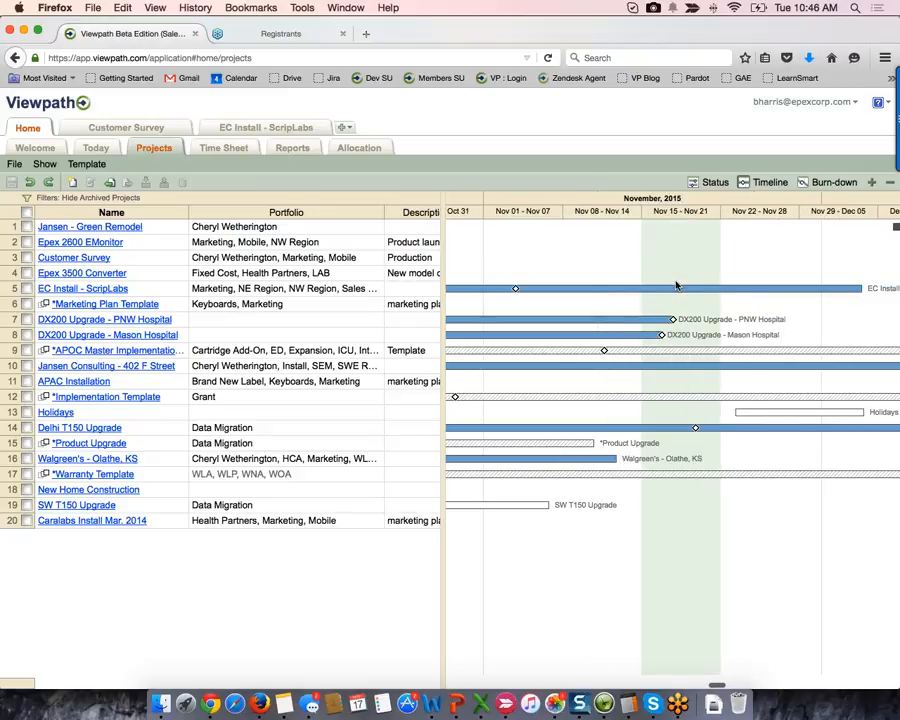
{"action": "scroll", "coordinate": [676, 286], "scroll_direction": "down", "scroll_amount": 3}
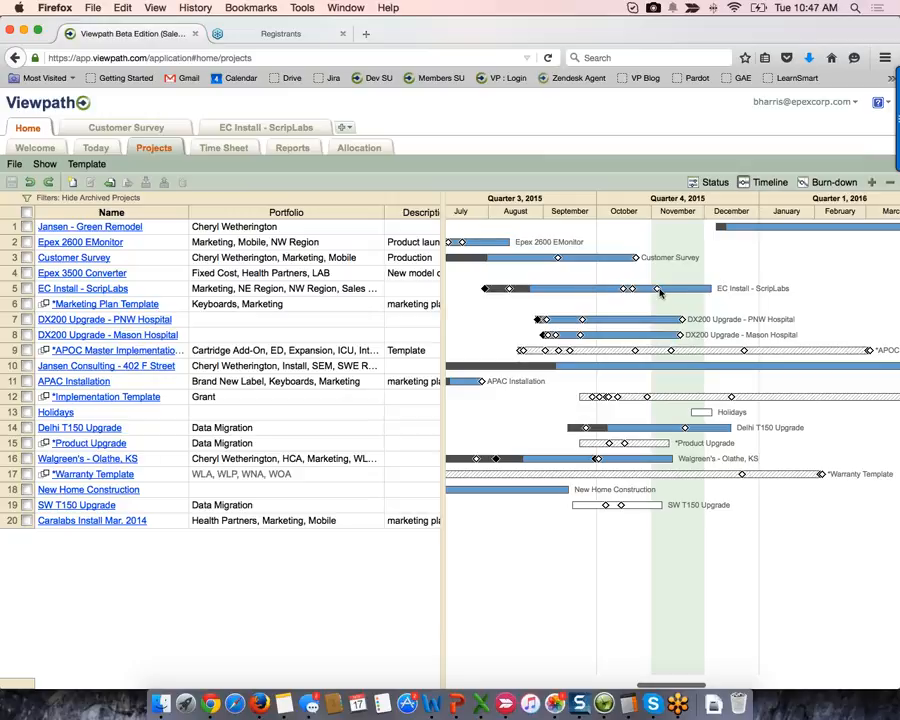
{"action": "mouse_move", "coordinate": [706, 292]}
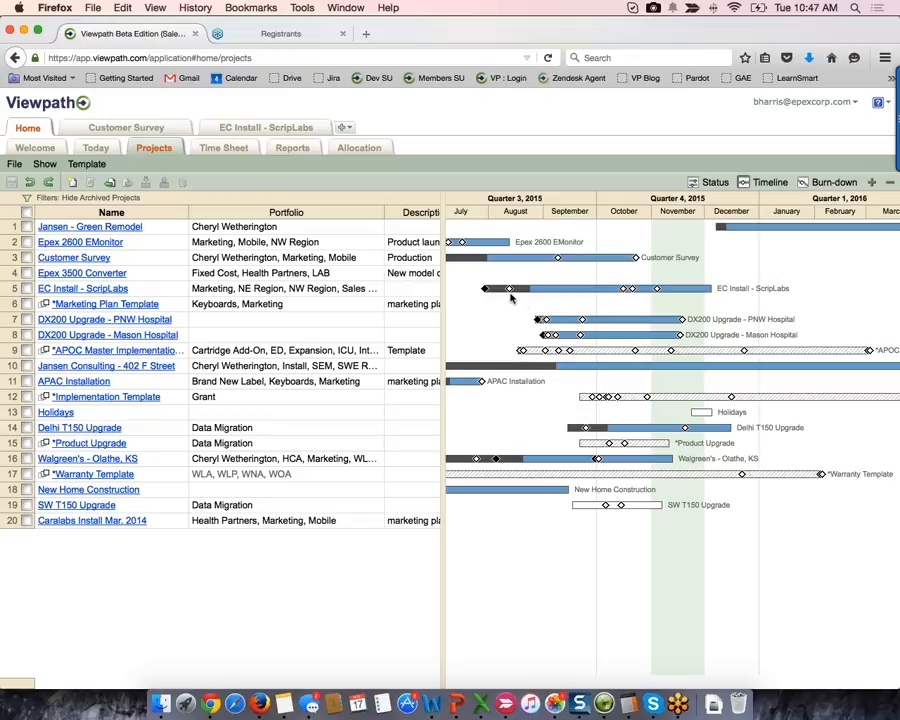
{"action": "mouse_move", "coordinate": [509, 293]}
- Switch the Gantt to Status view, read schedule variance on the bars, and narrow the Portfolio column
{"action": "left_click", "coordinate": [710, 186]}
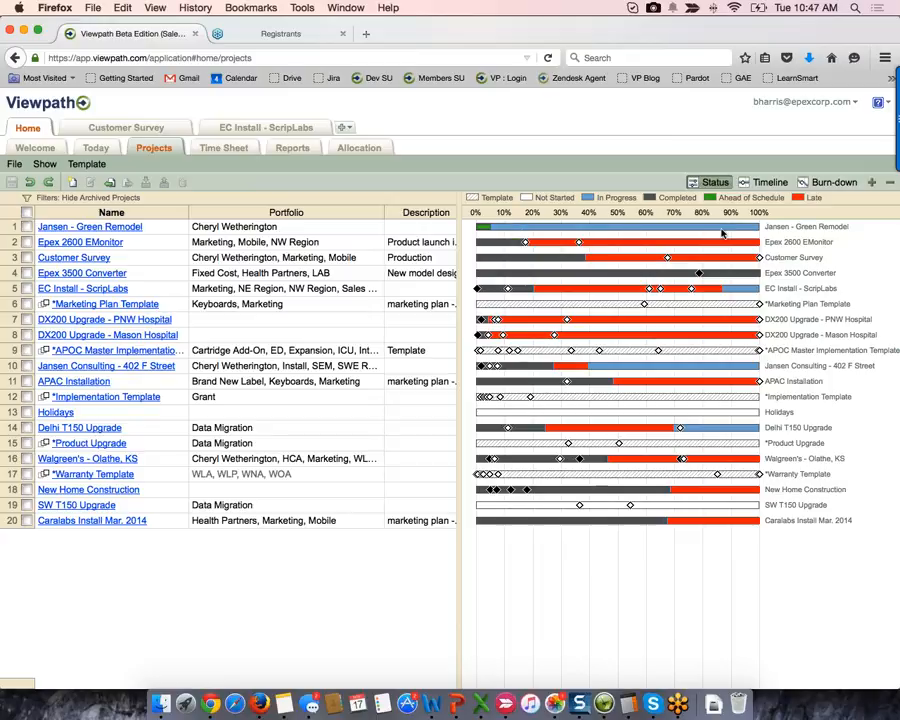
{"action": "mouse_move", "coordinate": [689, 243]}
{"action": "mouse_move", "coordinate": [567, 322]}
{"action": "mouse_move", "coordinate": [620, 324]}
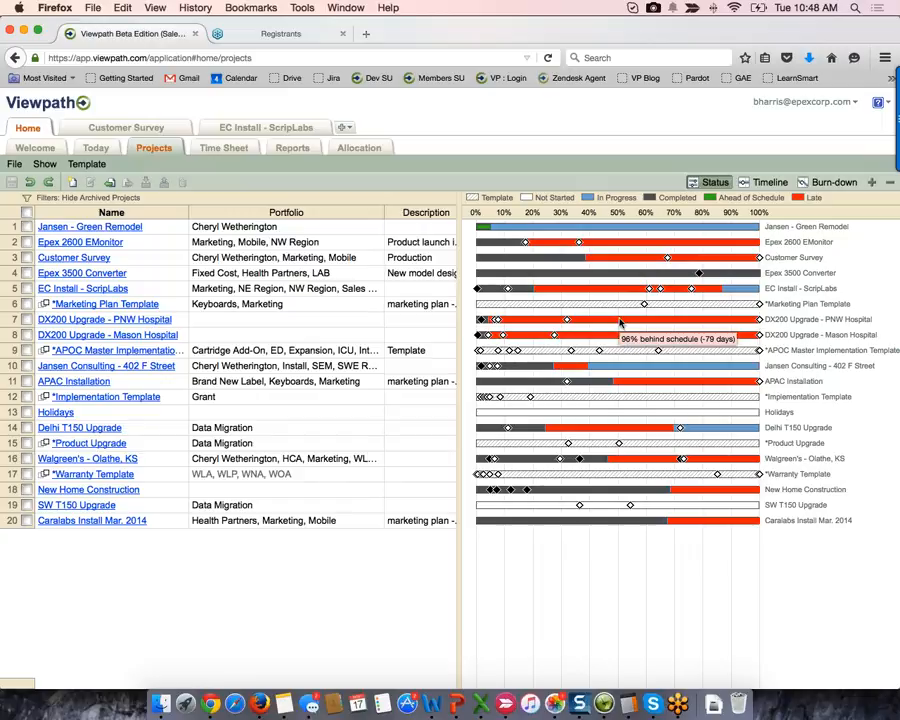
{"action": "mouse_move", "coordinate": [545, 232]}
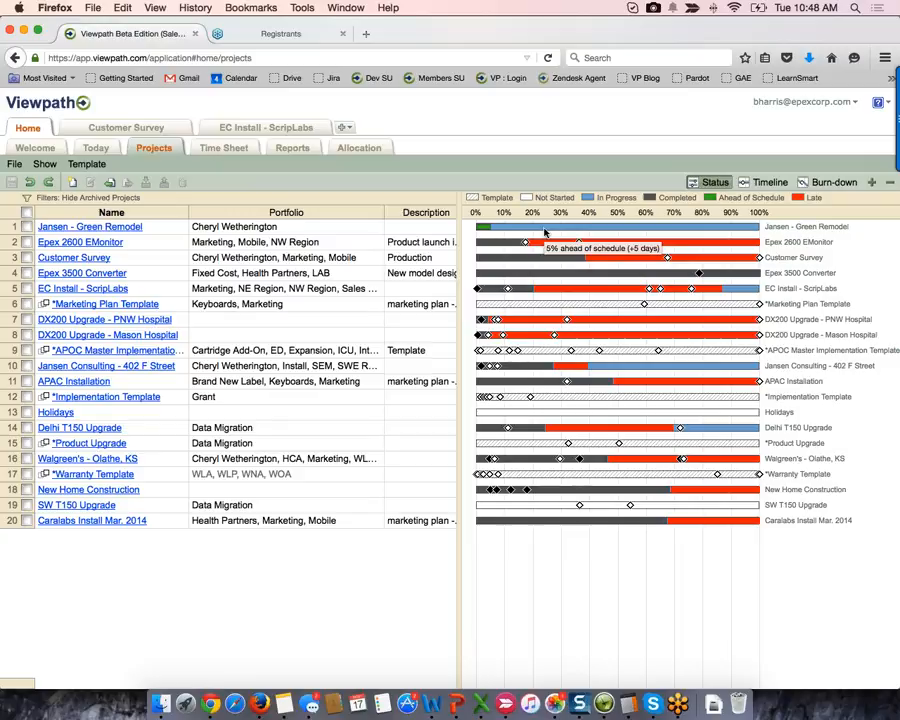
{"action": "left_click_drag", "start_coordinate": [385, 212], "coordinate": [305, 212]}
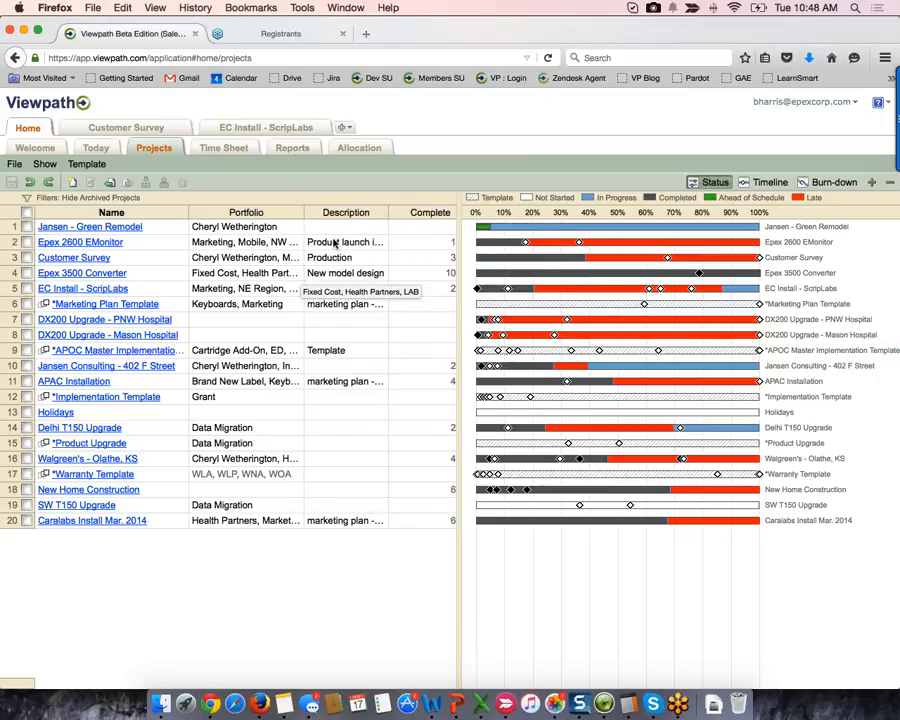
- Scroll the project grid right through the Description, Complete, Start and Finish columns, then back left
{"action": "left_click", "coordinate": [361, 214]}
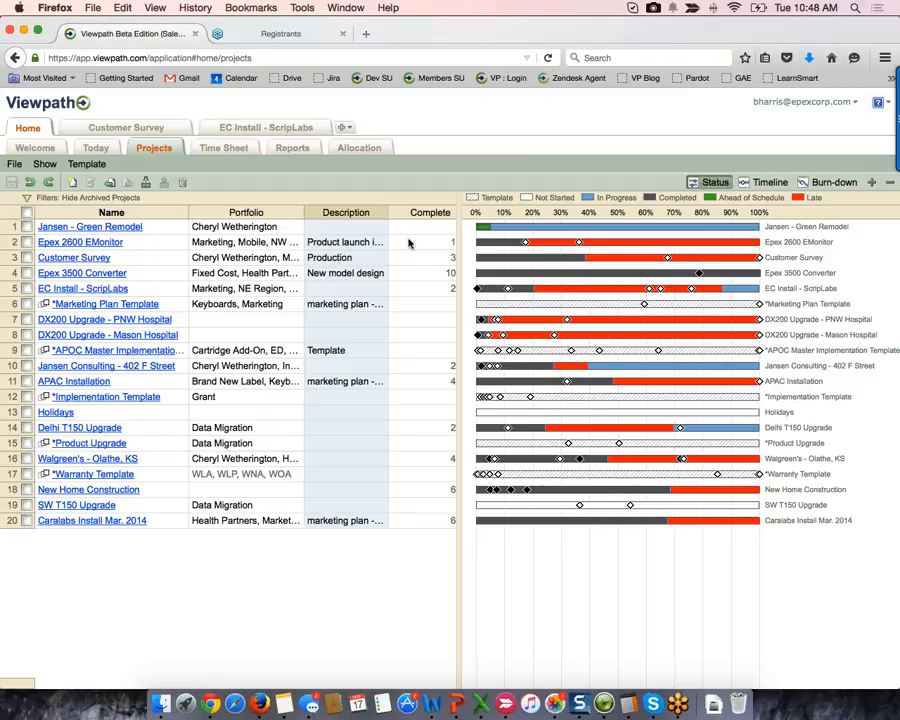
{"action": "scroll", "coordinate": [406, 240], "scroll_direction": "right", "scroll_amount": 4}
{"action": "left_click", "coordinate": [364, 213]}
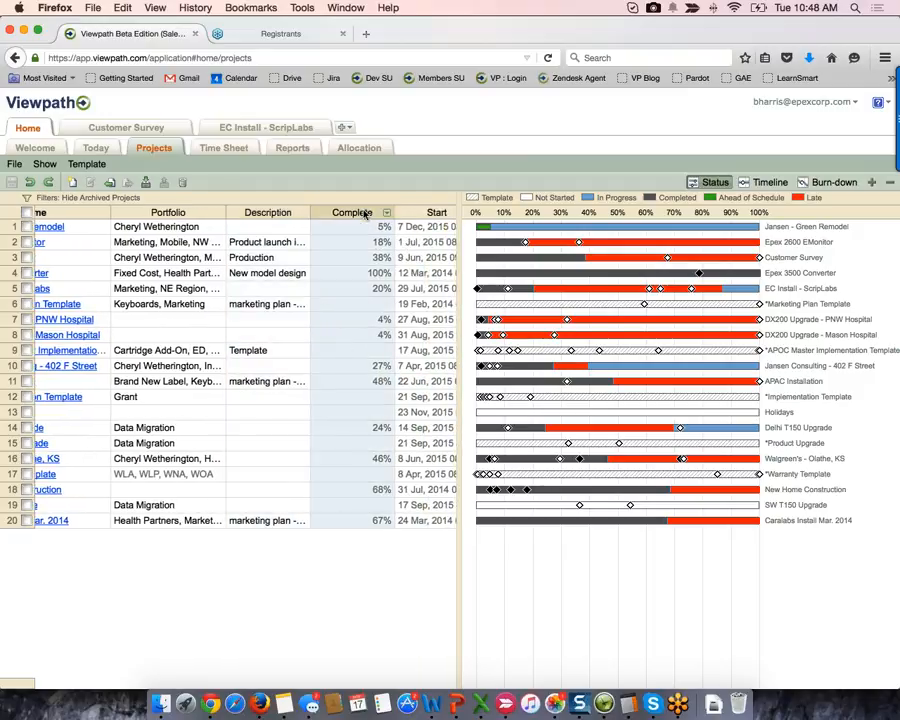
{"action": "scroll", "coordinate": [366, 214], "scroll_direction": "right", "scroll_amount": 3}
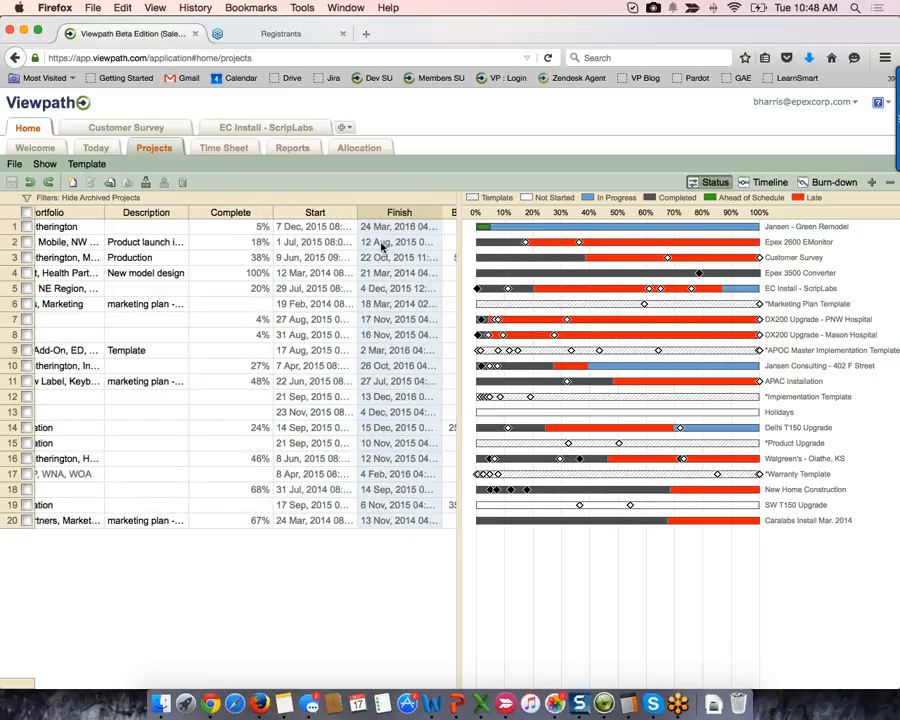
{"action": "scroll", "coordinate": [370, 246], "scroll_direction": "right", "scroll_amount": 4}
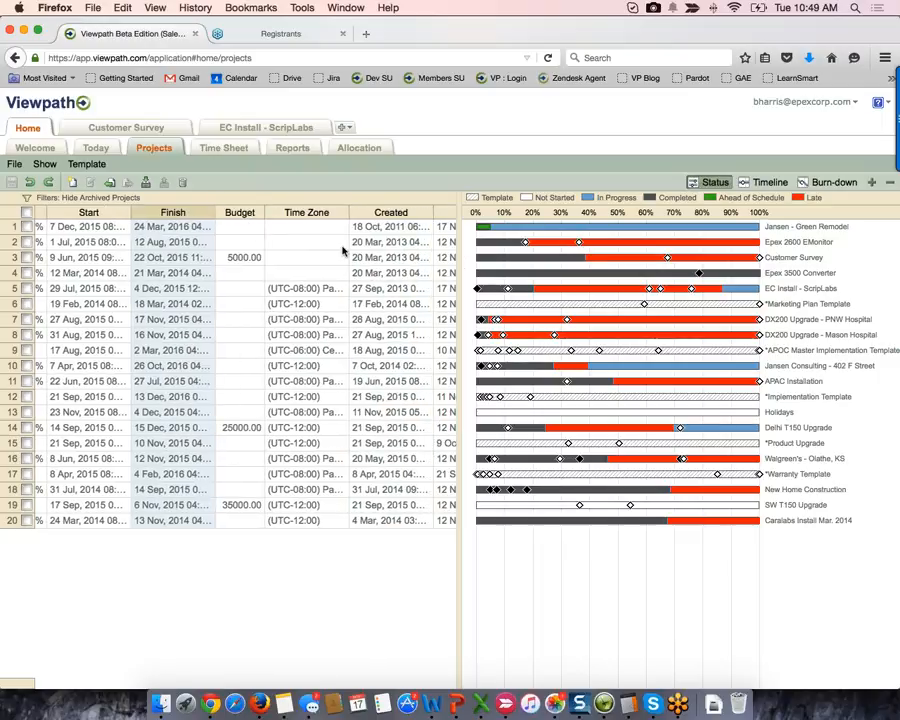
{"action": "scroll", "coordinate": [343, 250], "scroll_direction": "right", "scroll_amount": 4}
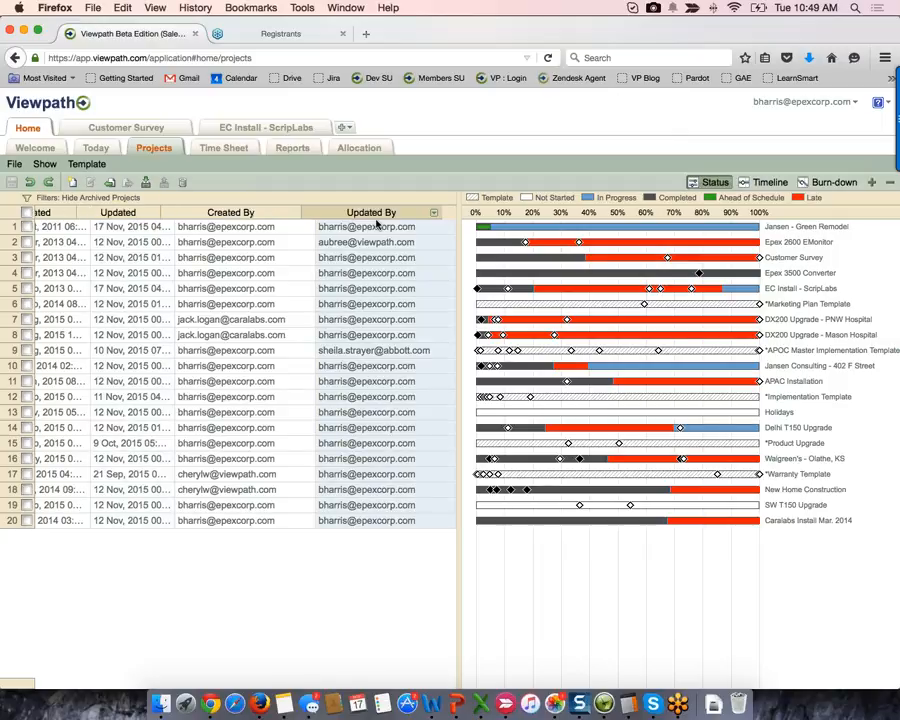
{"action": "scroll", "coordinate": [197, 398], "scroll_direction": "left", "scroll_amount": 4}
{"action": "scroll", "coordinate": [197, 398], "scroll_direction": "left", "scroll_amount": 6}
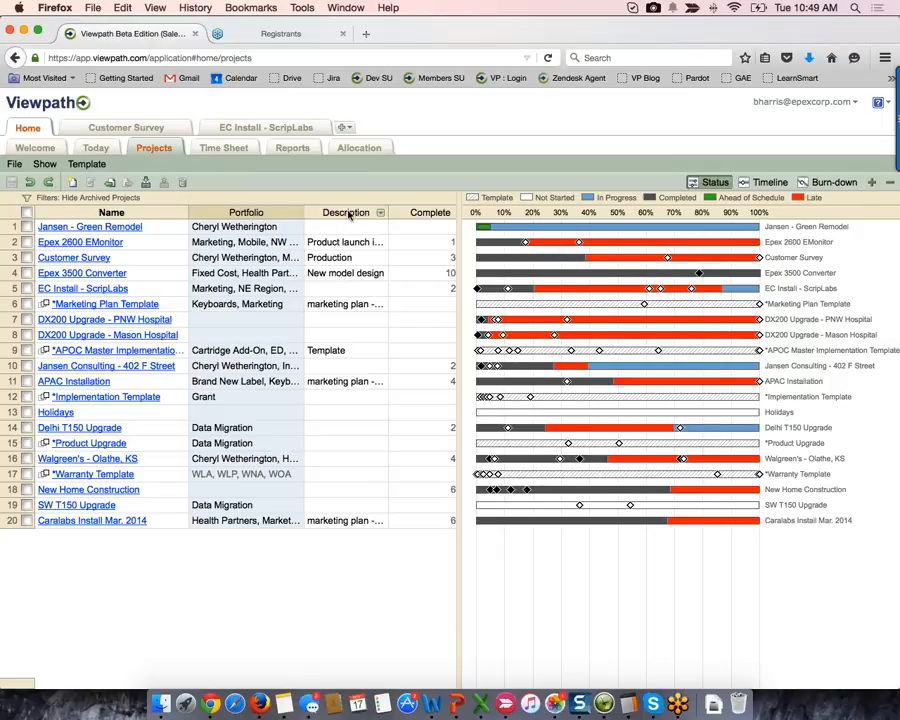
- Add a Program column from the Description header's column options and move it ahead of Description
{"action": "left_click", "coordinate": [378, 213]}
{"action": "mouse_move", "coordinate": [428, 280]}
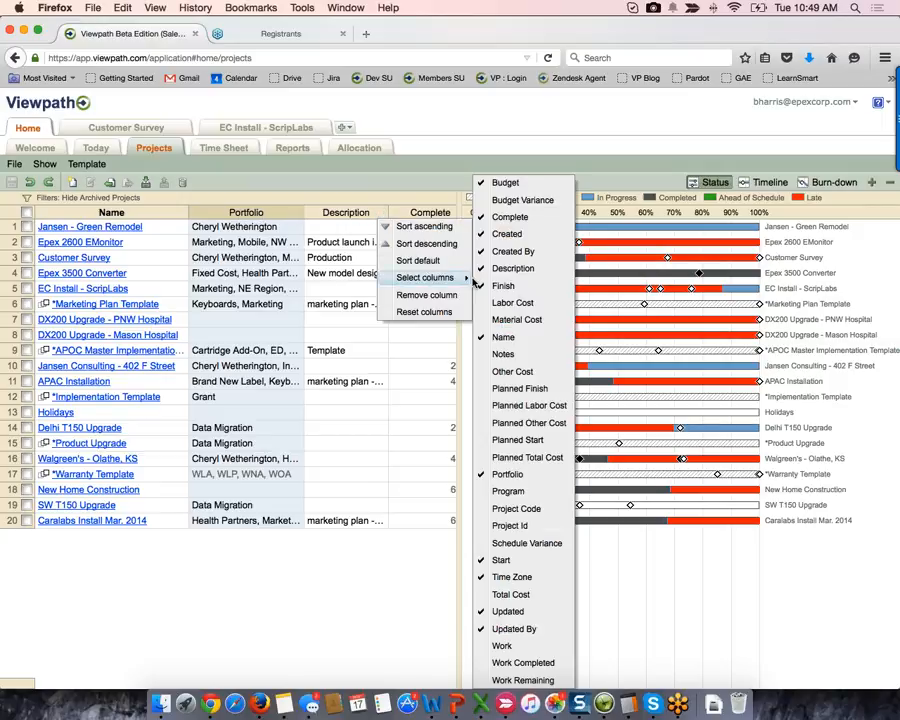
{"action": "left_click", "coordinate": [510, 491]}
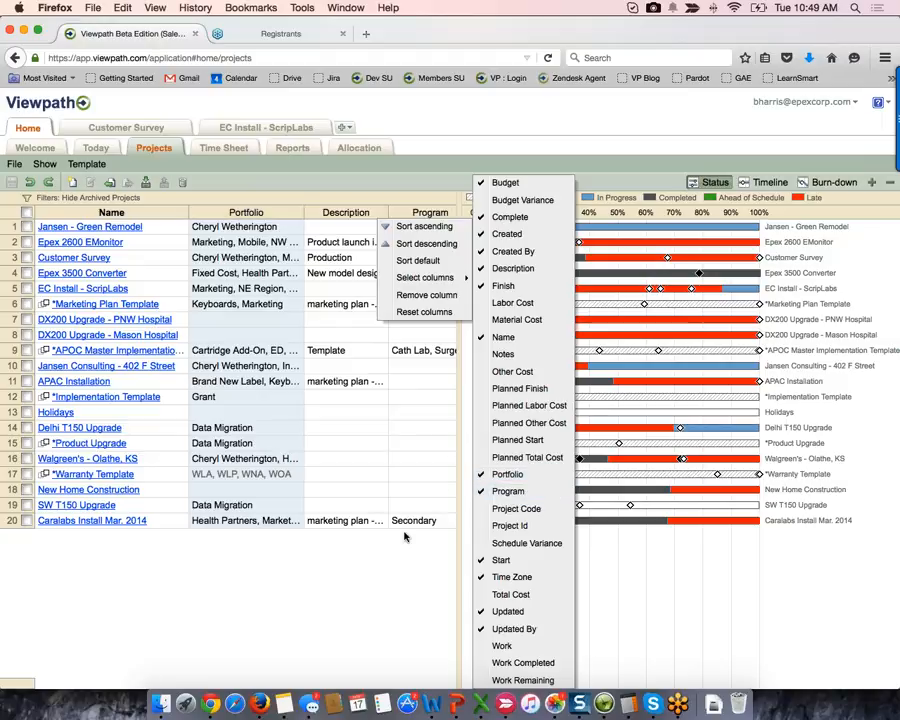
{"action": "left_click", "coordinate": [386, 537]}
{"action": "left_click_drag", "start_coordinate": [421, 206], "coordinate": [318, 206]}
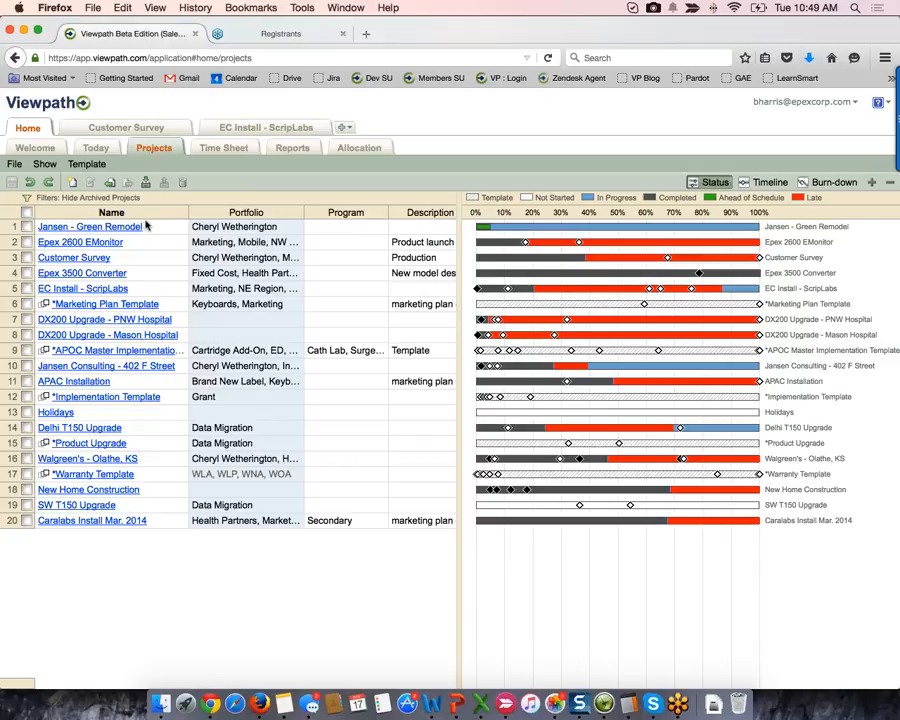
{"action": "left_click", "coordinate": [27, 199]}
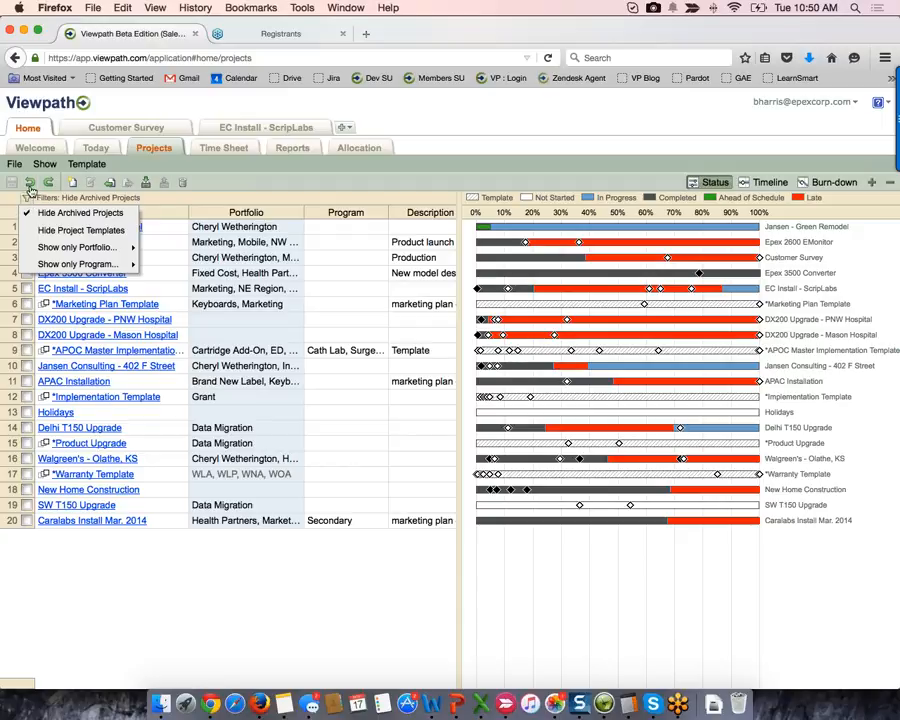
- Filter the grid to show only one person's portfolio and widen the Portfolio column
{"action": "mouse_move", "coordinate": [80, 247]}
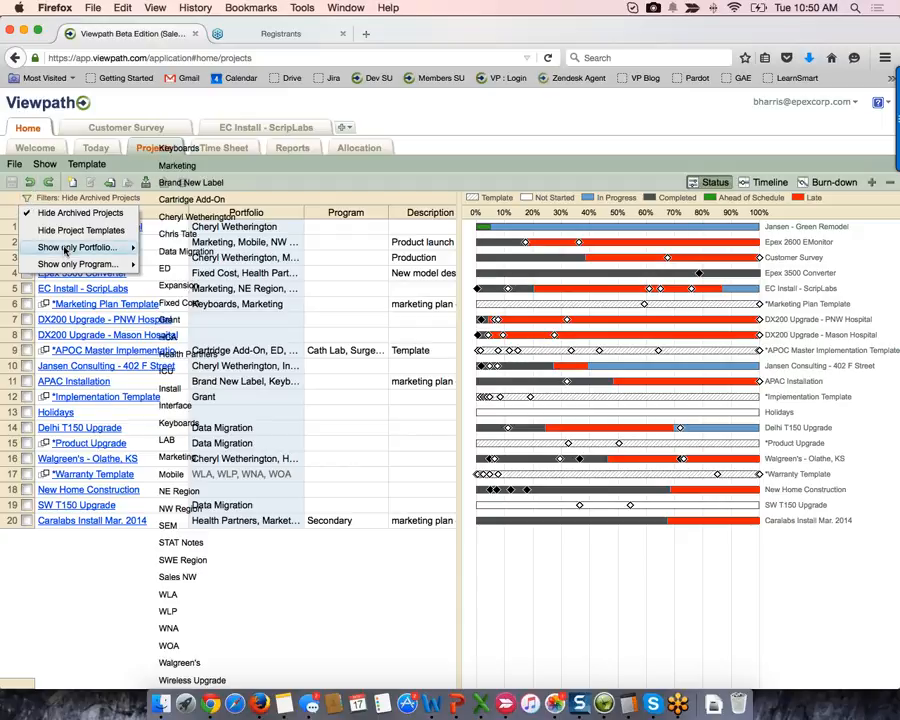
{"action": "left_click", "coordinate": [181, 219]}
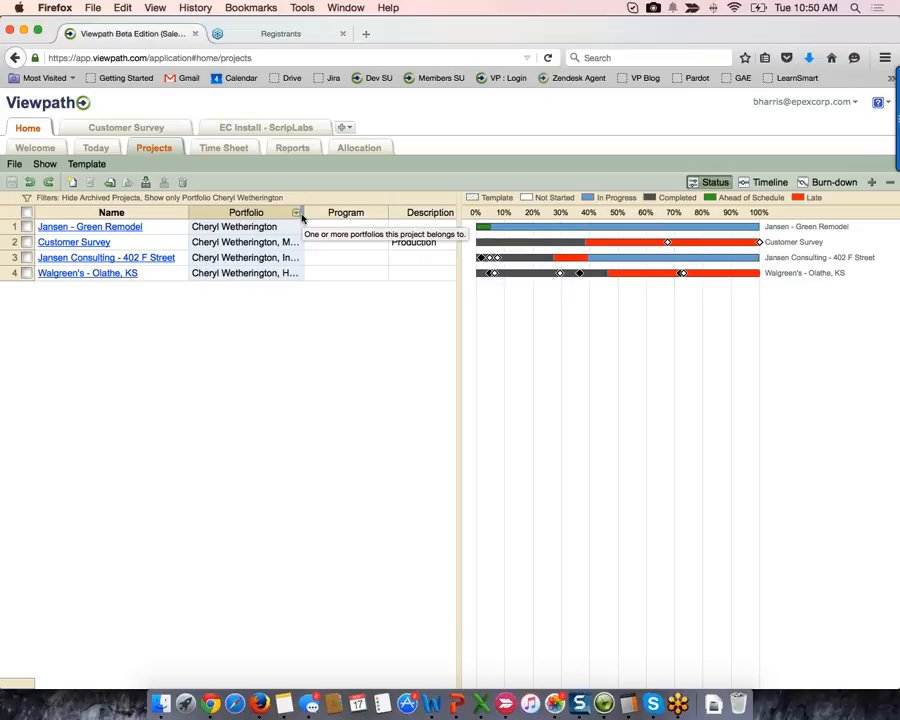
{"action": "left_click_drag", "start_coordinate": [298, 213], "coordinate": [416, 219]}
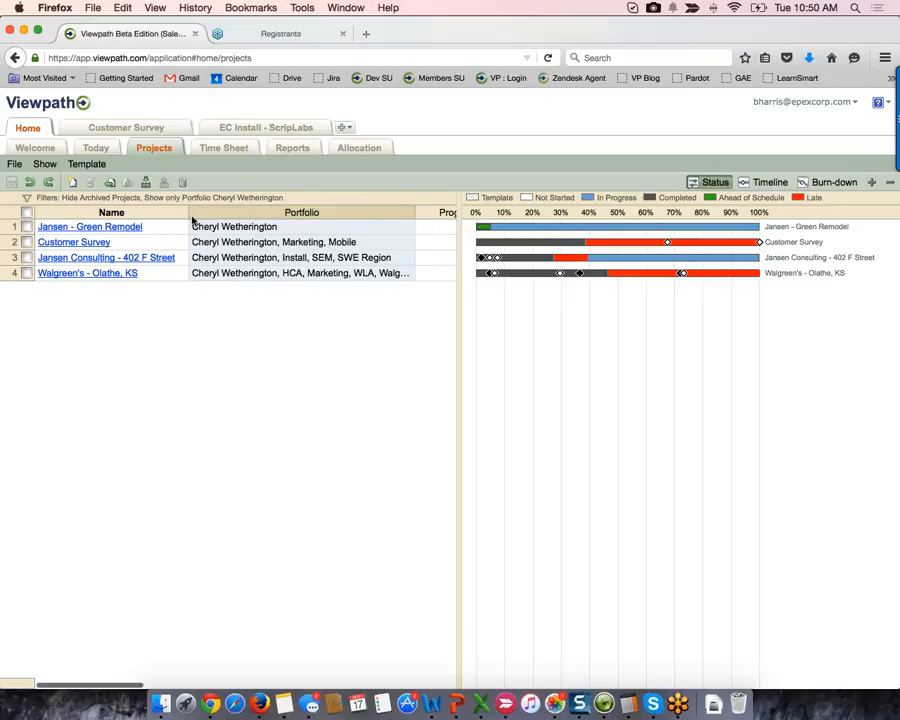
{"action": "double_click", "coordinate": [293, 227]}
{"action": "type", "text": ","}
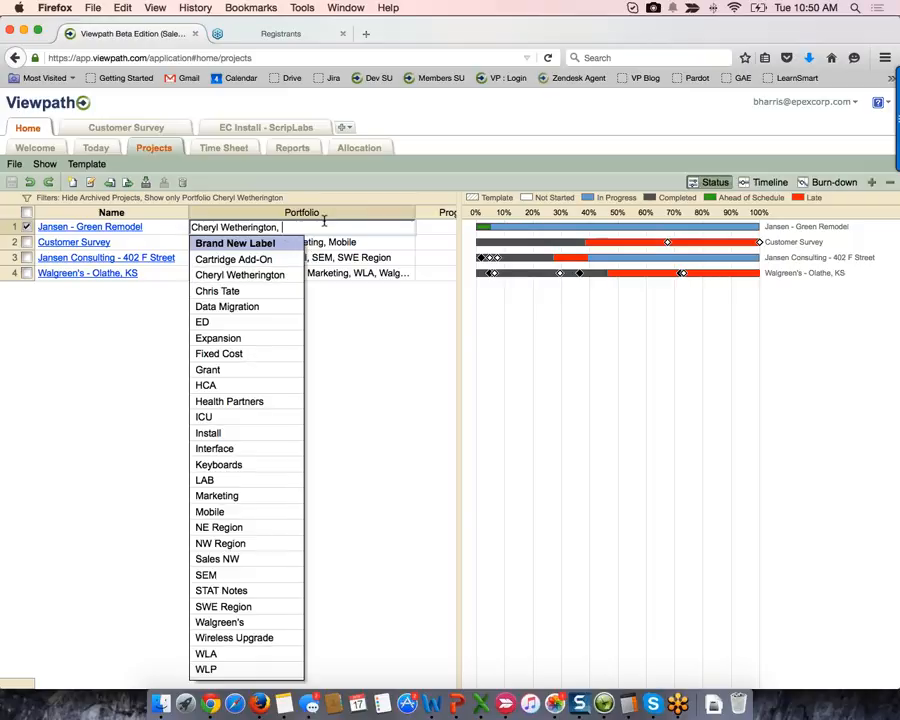
{"action": "key", "text": "BackSpace"}
{"action": "key", "text": "BackSpace"}
{"action": "key", "text": "BackSpace"}
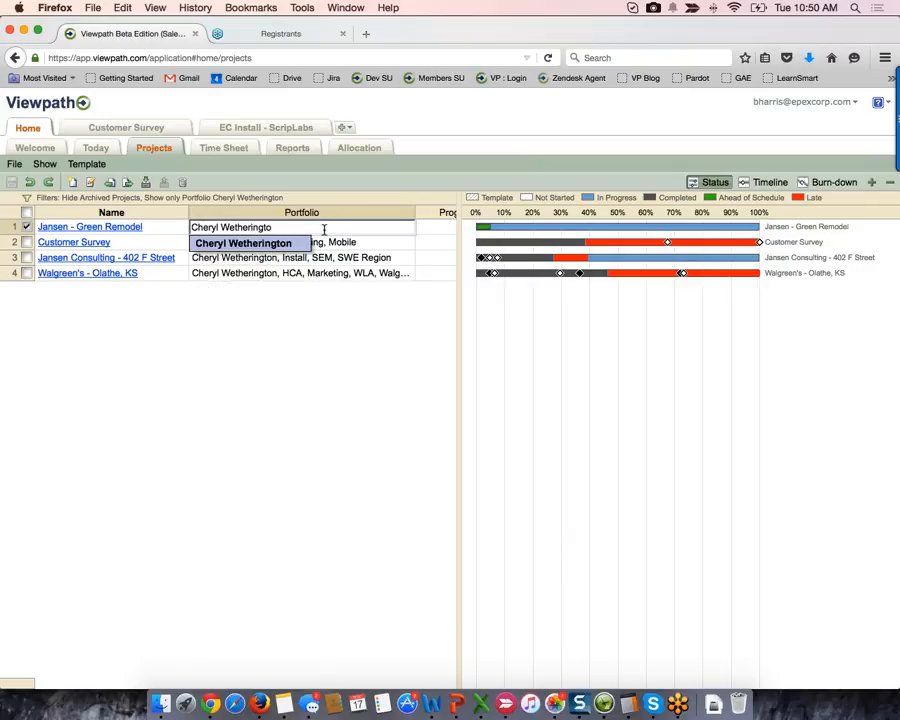
{"action": "type", "text": "n"}
{"action": "key", "text": "Return"}
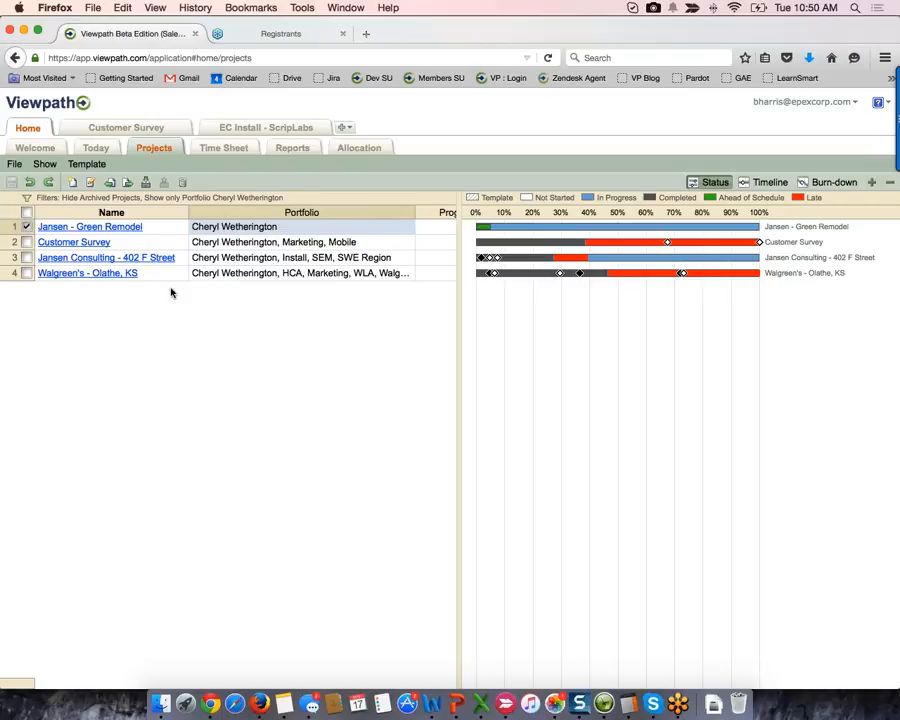
- Uncheck the portfolio under Show only Portfolio, then open the Marketing Plan Template project
{"action": "left_click", "coordinate": [27, 197]}
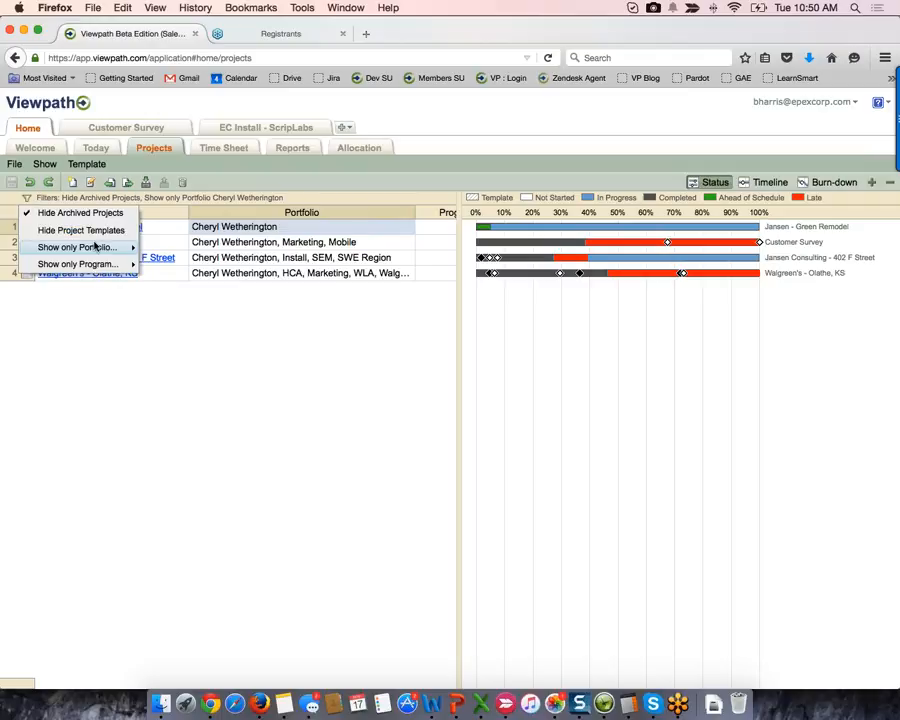
{"action": "mouse_move", "coordinate": [95, 246]}
{"action": "left_click", "coordinate": [175, 218]}
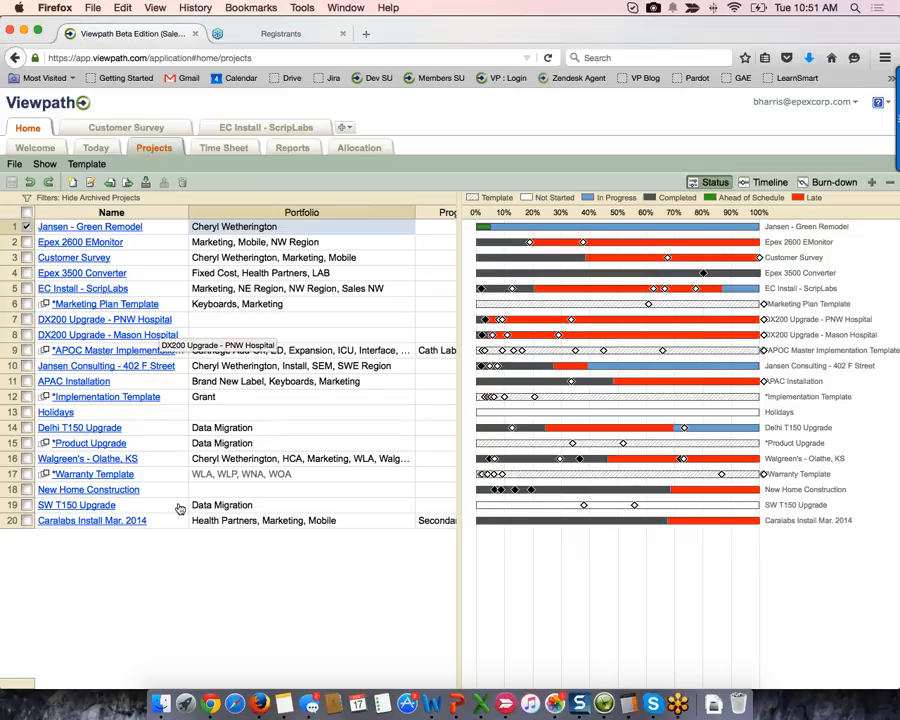
{"action": "left_click", "coordinate": [145, 303]}
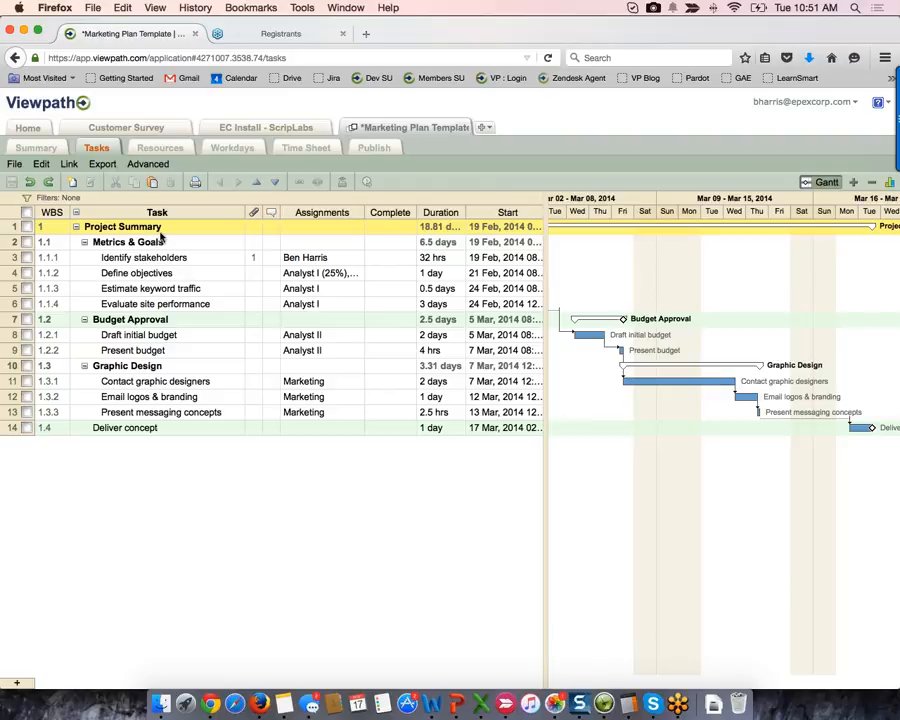
{"action": "left_click", "coordinate": [160, 241]}
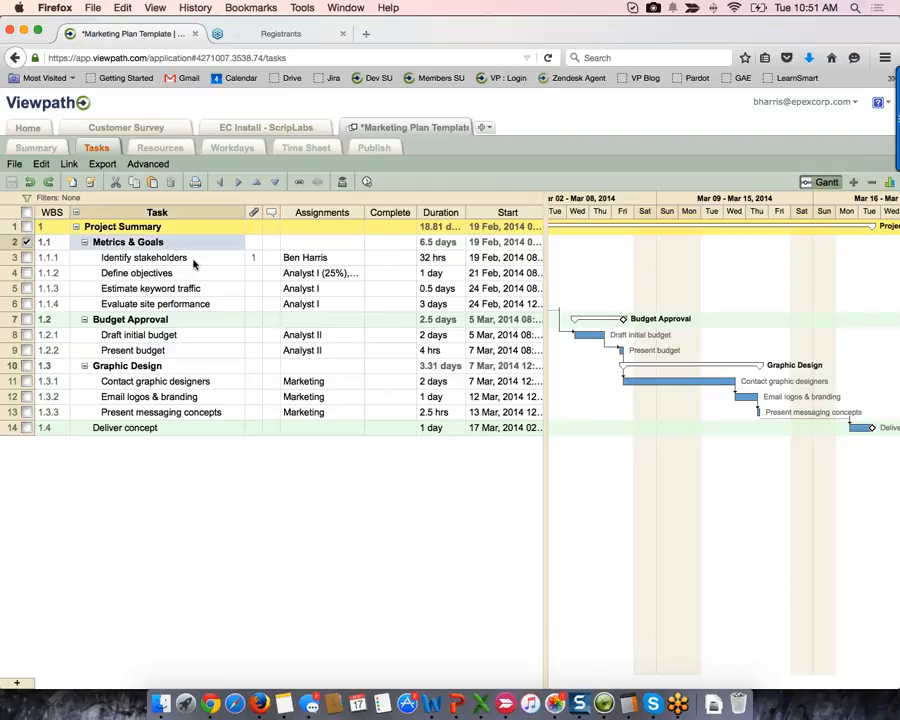
{"action": "left_click", "coordinate": [200, 305], "text": "shift"}
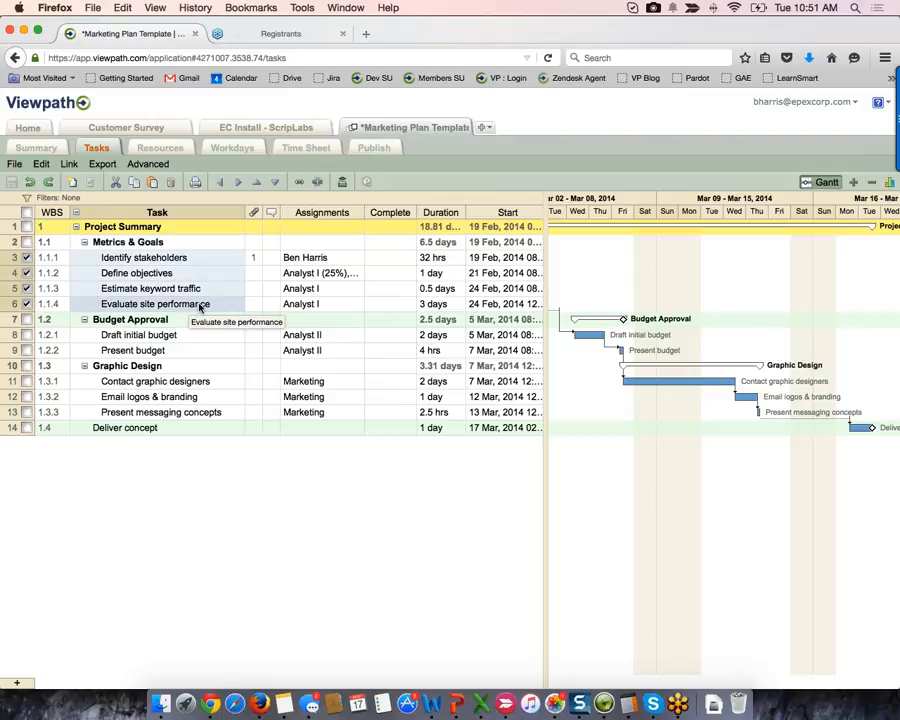
{"action": "left_click", "coordinate": [185, 429]}
{"action": "left_click", "coordinate": [197, 242]}
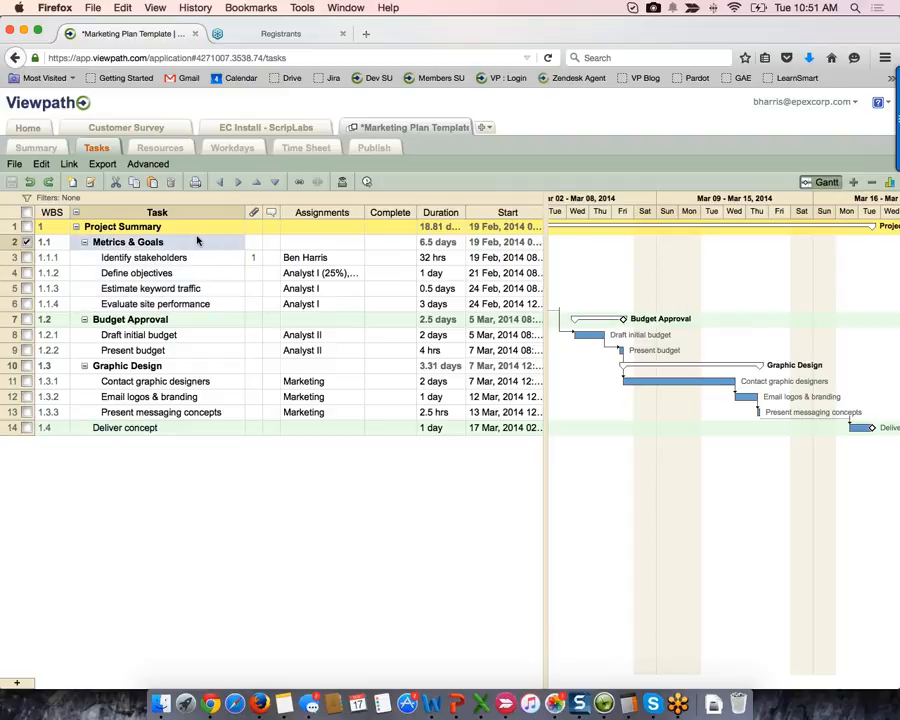
{"action": "left_click", "coordinate": [10, 229]}
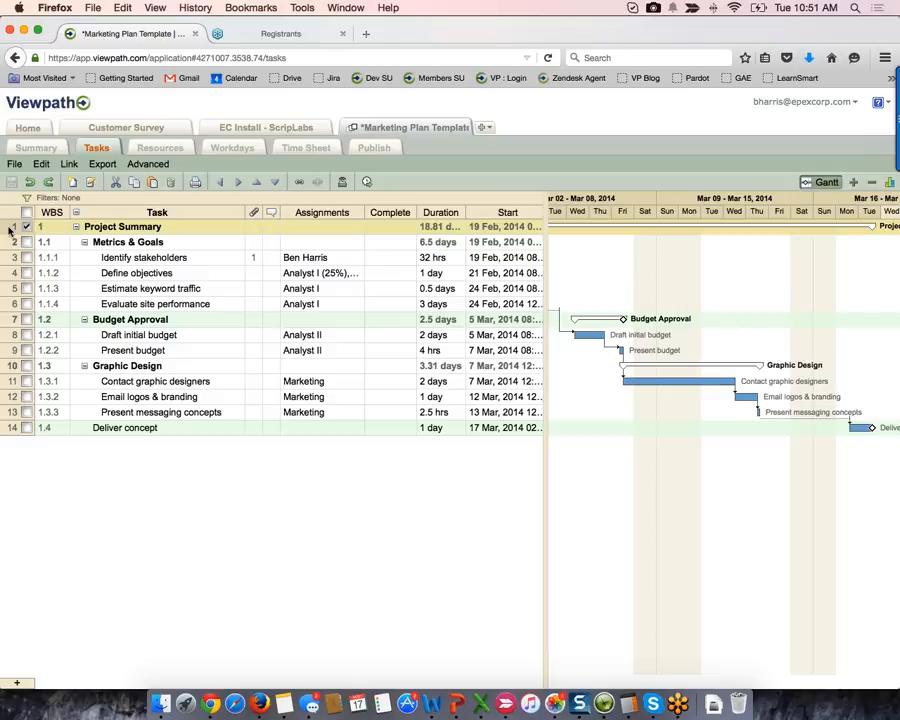
{"action": "left_click", "coordinate": [320, 257]}
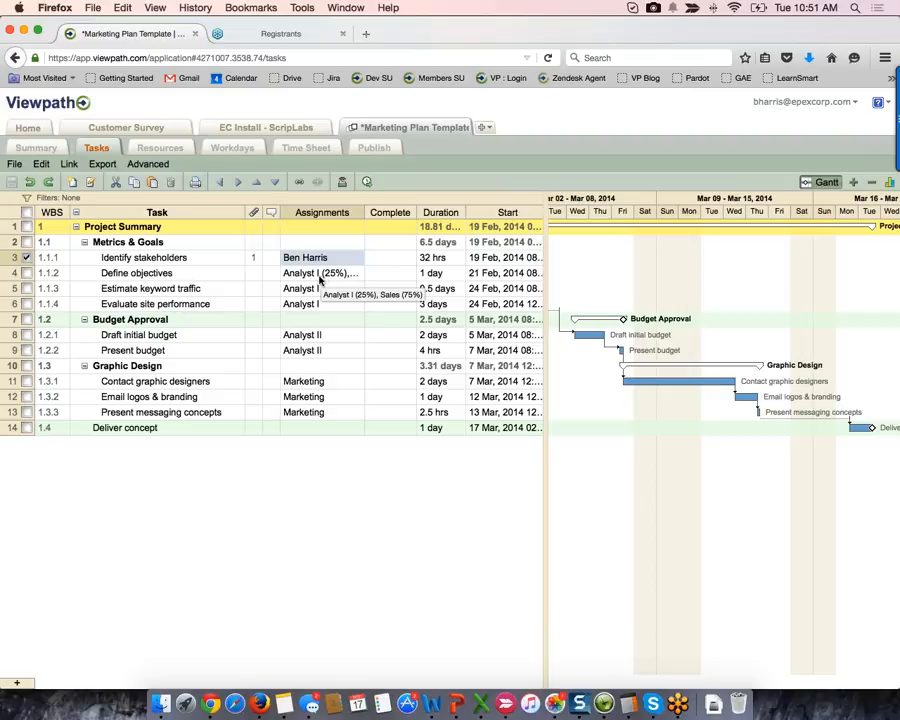
{"action": "left_click", "coordinate": [352, 290]}
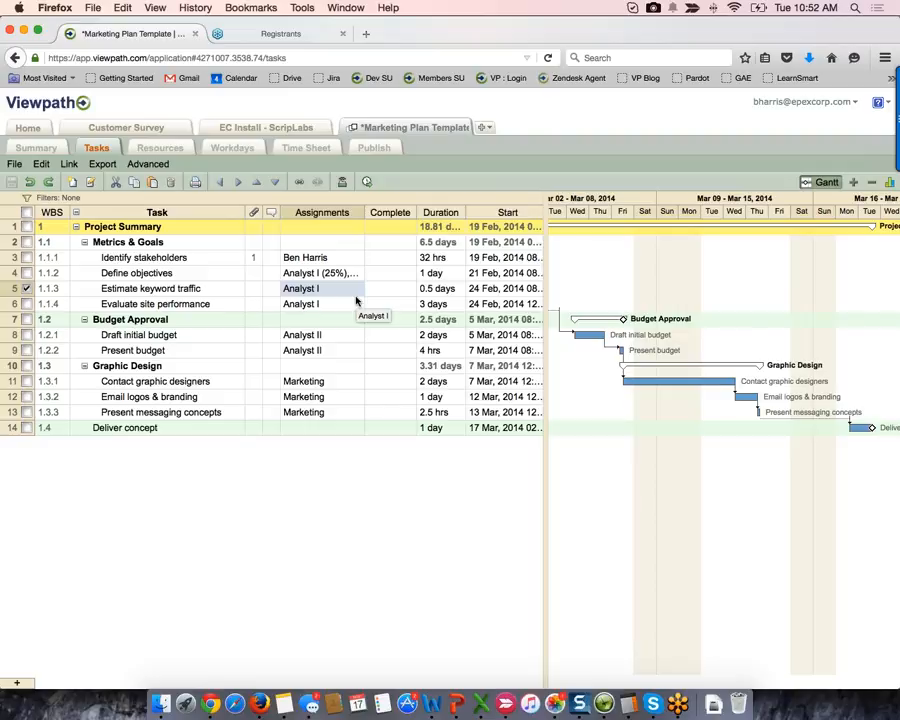
- Start a new project named Logitech Demo and choose 'Create a brand new project'
{"action": "left_click", "coordinate": [485, 129]}
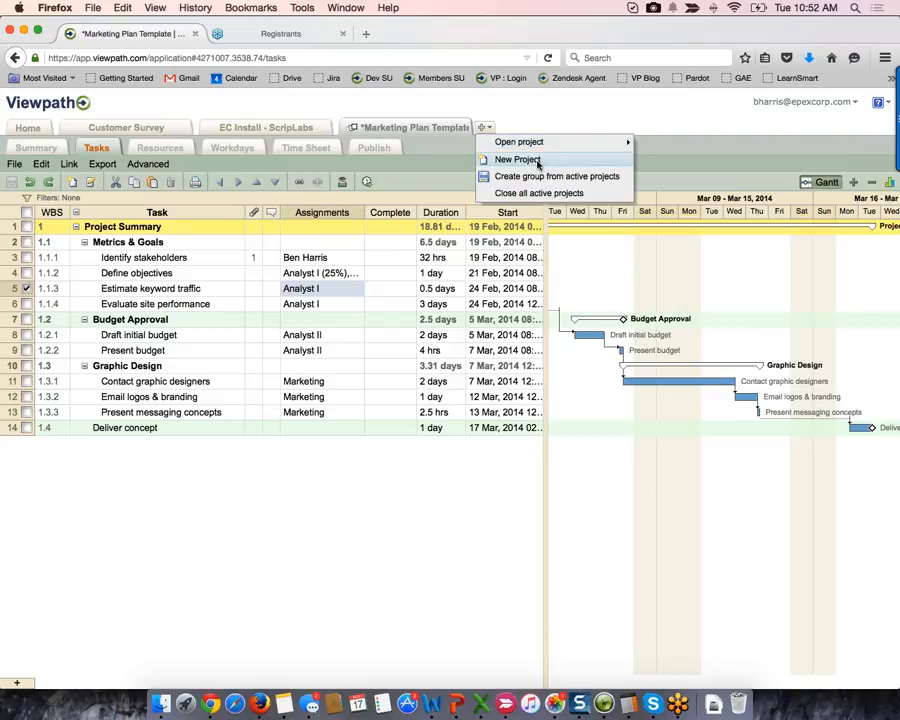
{"action": "left_click", "coordinate": [518, 159]}
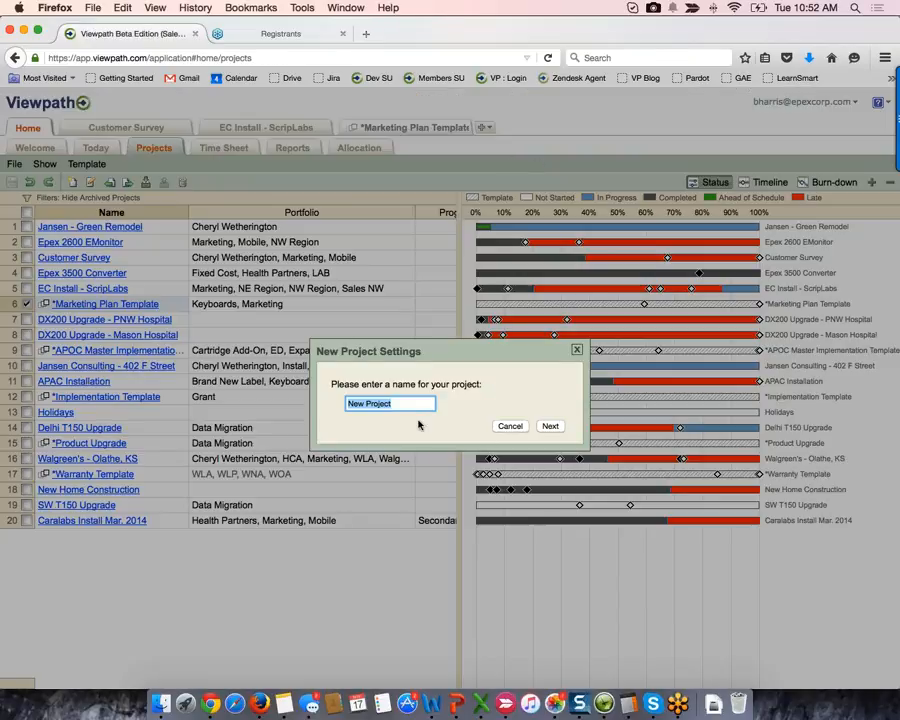
{"action": "type", "text": "Logitech Dem"}
{"action": "key", "text": "Return"}
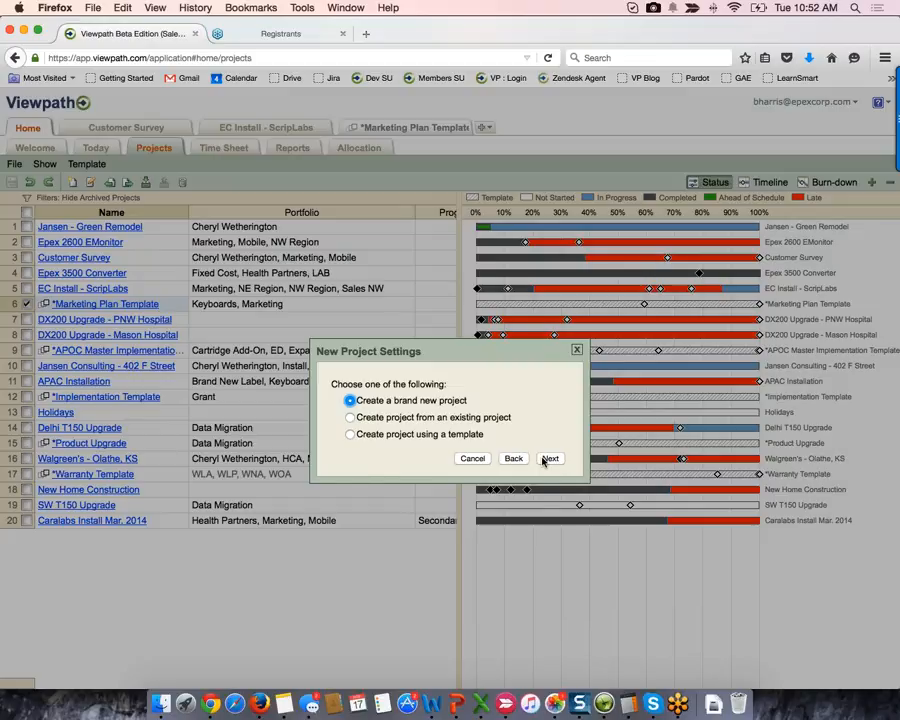
{"action": "left_click", "coordinate": [549, 458]}
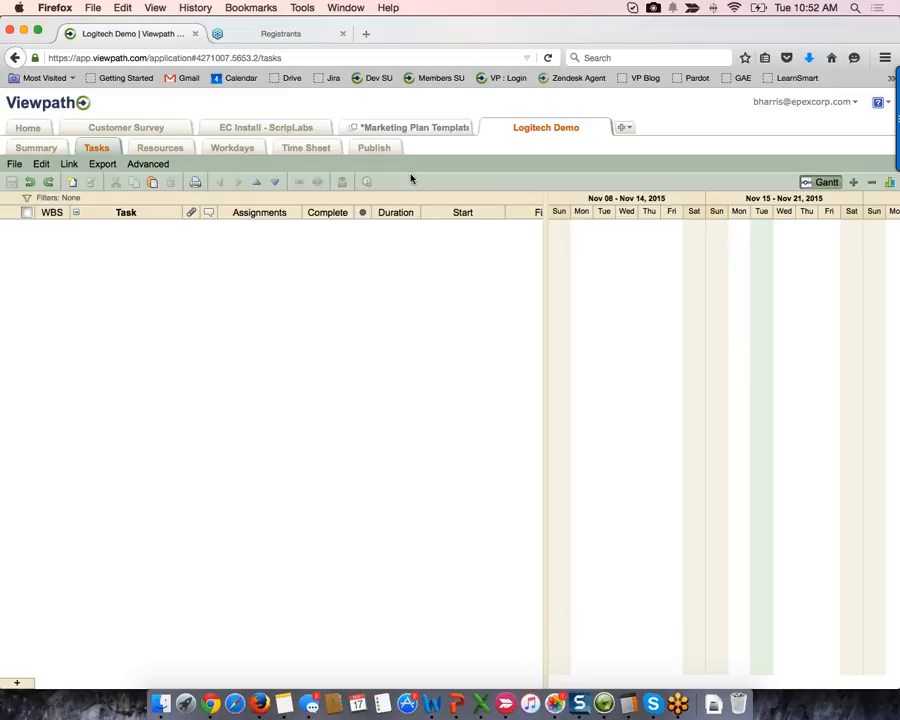
- Add a task named Parent Task with 4 hrs of work and a 2-day duration
{"action": "left_click", "coordinate": [72, 184]}
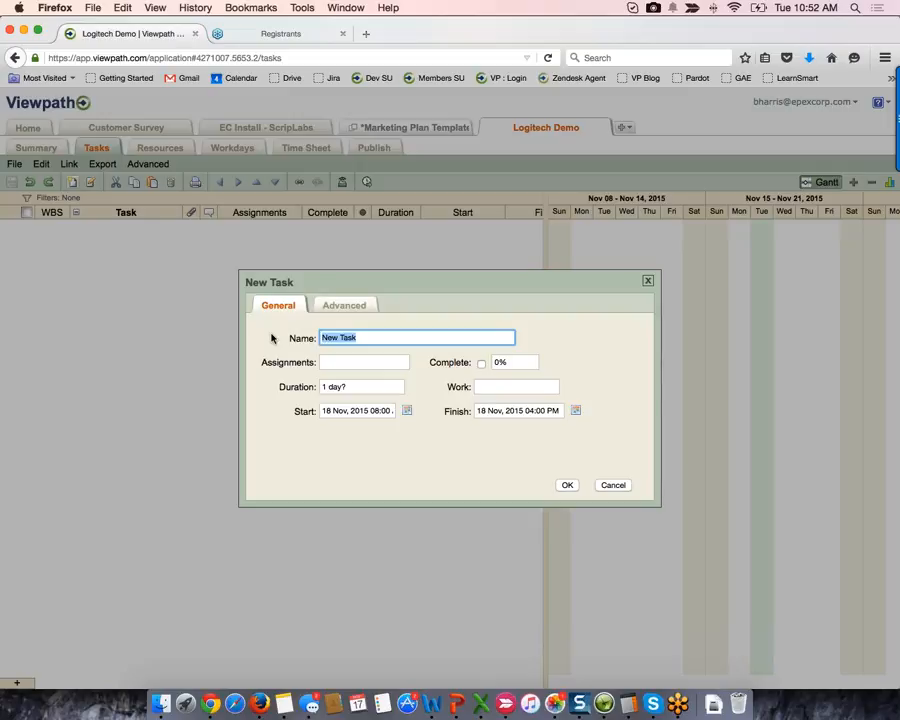
{"action": "type", "text": "Parent Task"}
{"action": "left_click", "coordinate": [338, 363]}
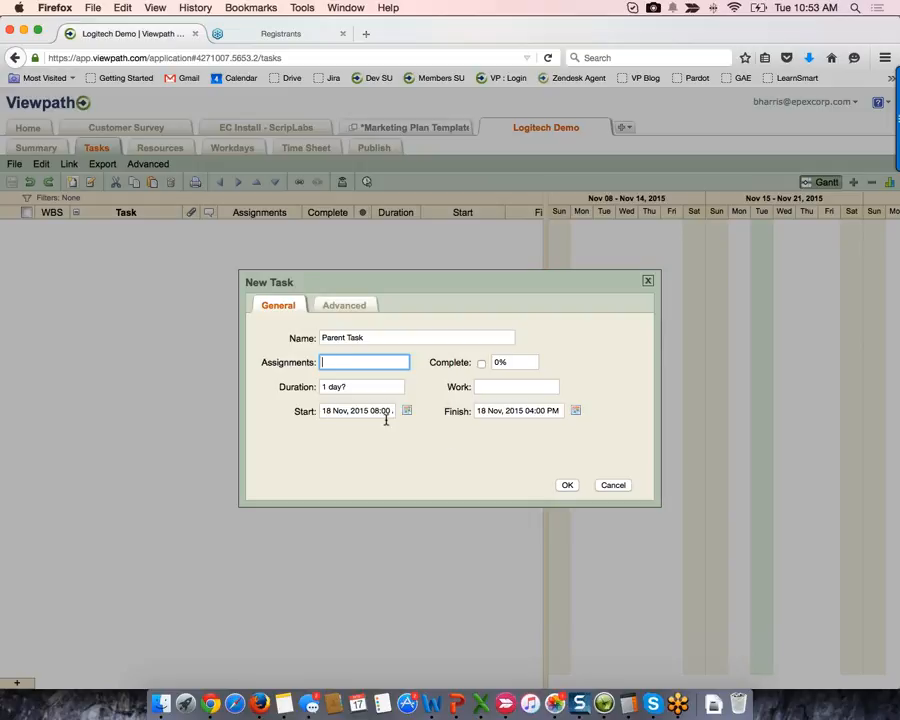
{"action": "left_click", "coordinate": [374, 388]}
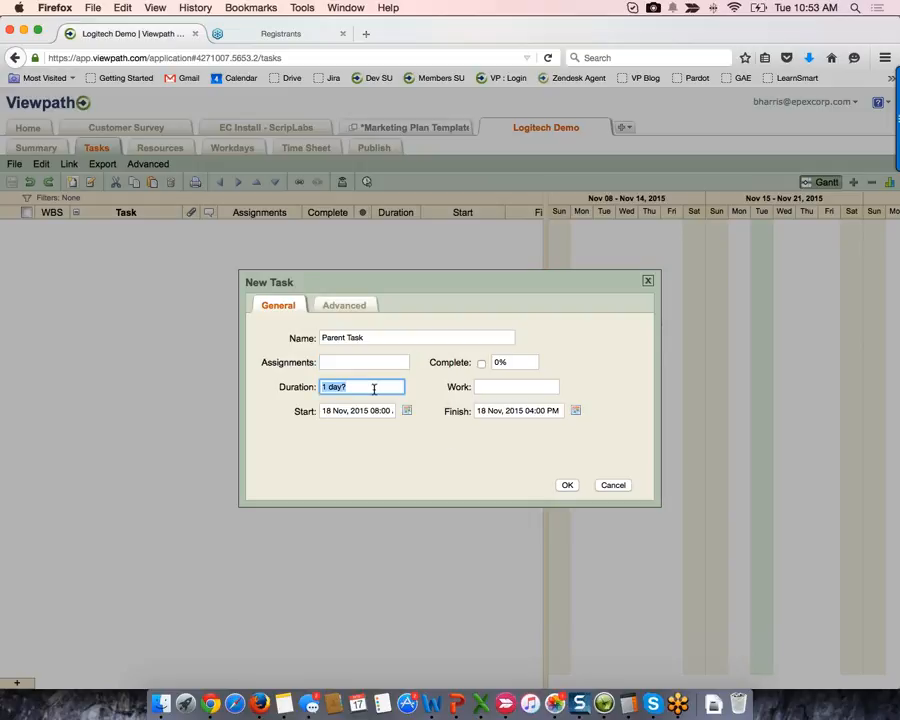
{"action": "left_click", "coordinate": [513, 387]}
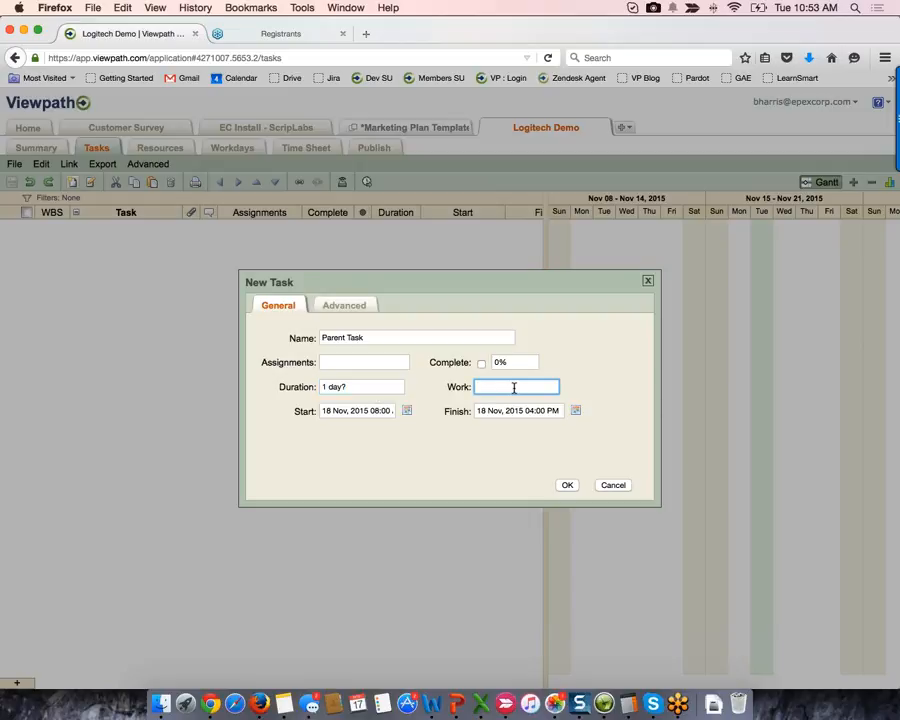
{"action": "type", "text": "4 hrs"}
{"action": "left_click", "coordinate": [366, 386]}
{"action": "type", "text": "2"}
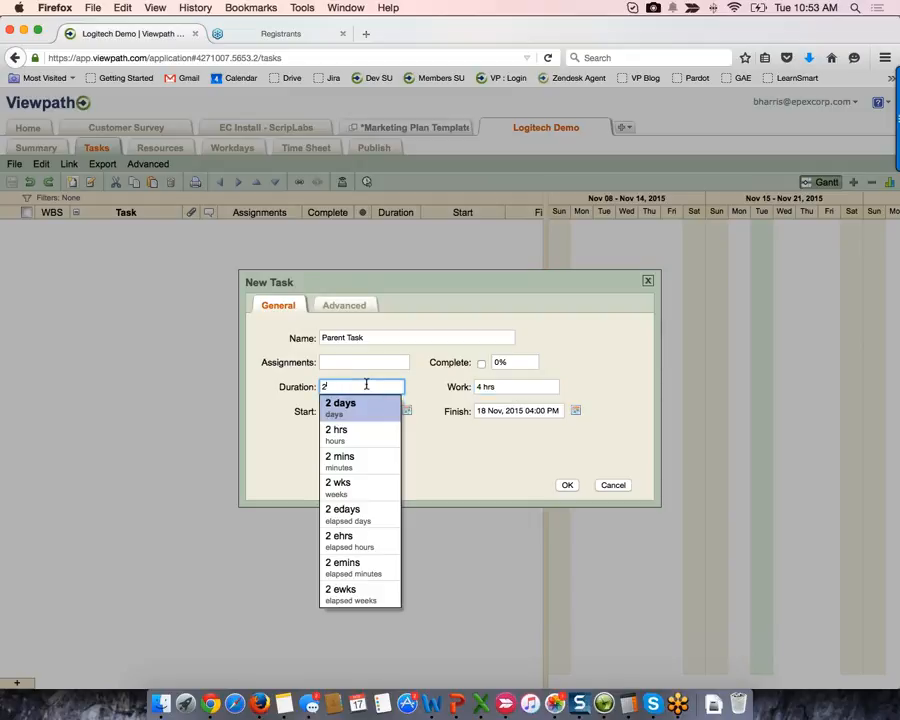
{"action": "key", "text": "Return"}
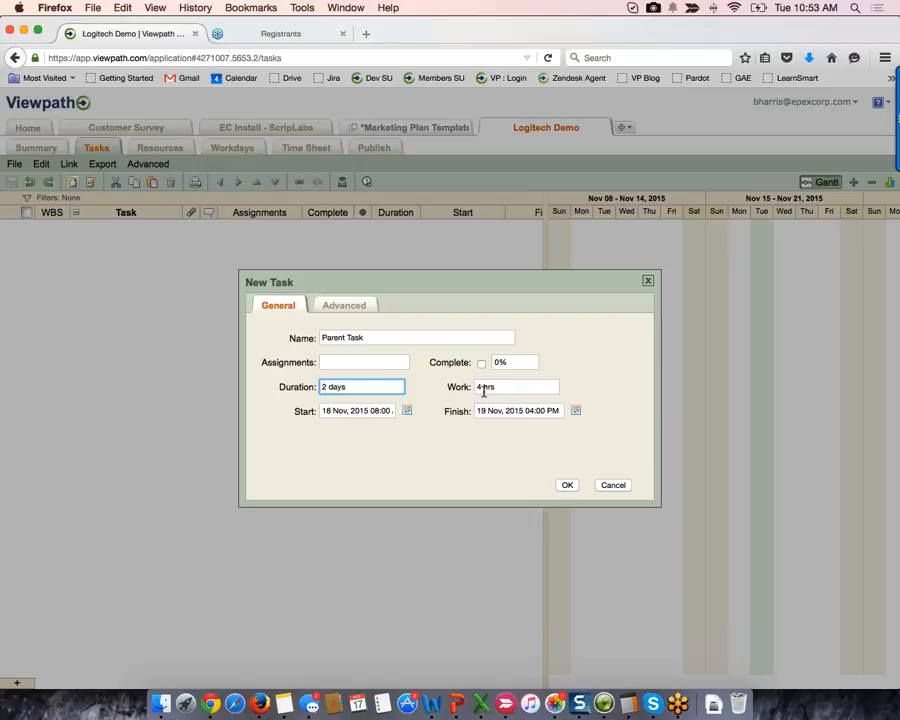
- Keep the 18 Nov 2015 start date, flag Parent Task as a milestone, and save it
{"action": "left_click", "coordinate": [407, 412]}
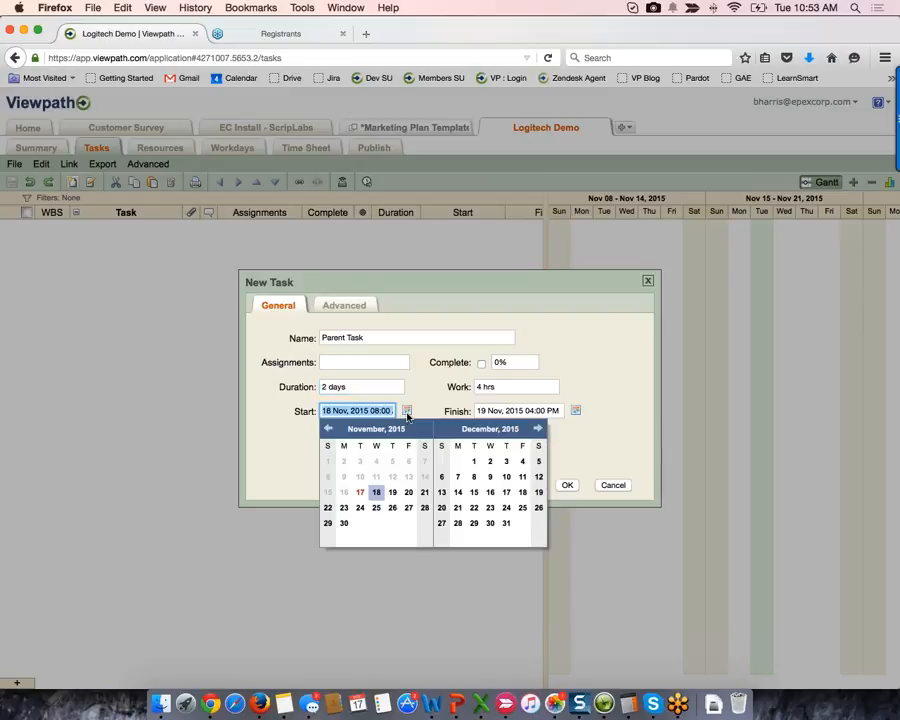
{"action": "left_click", "coordinate": [538, 428]}
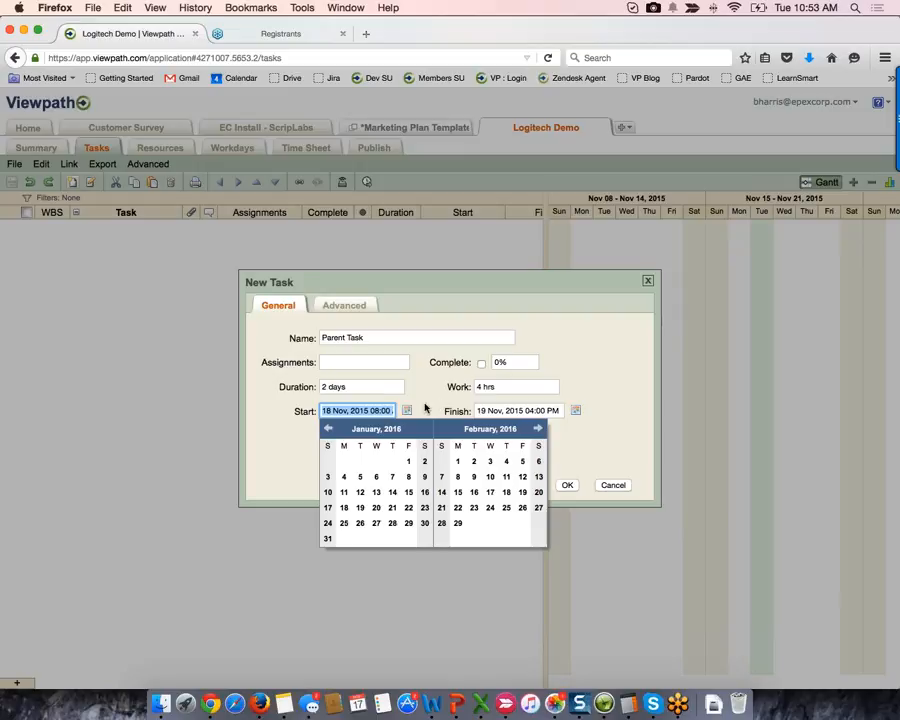
{"action": "left_click", "coordinate": [423, 407]}
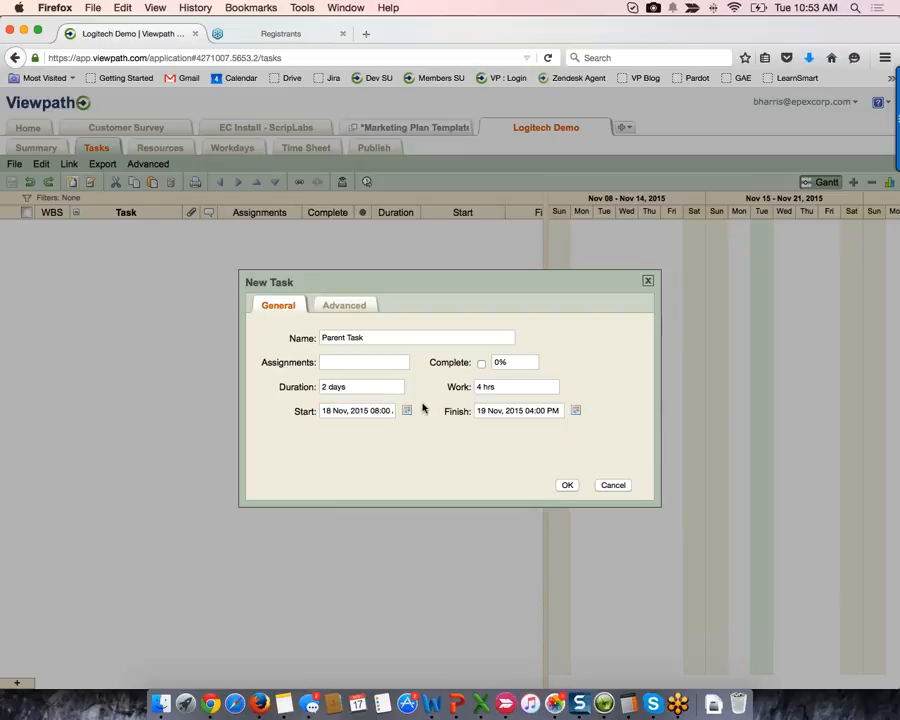
{"action": "left_click", "coordinate": [351, 306]}
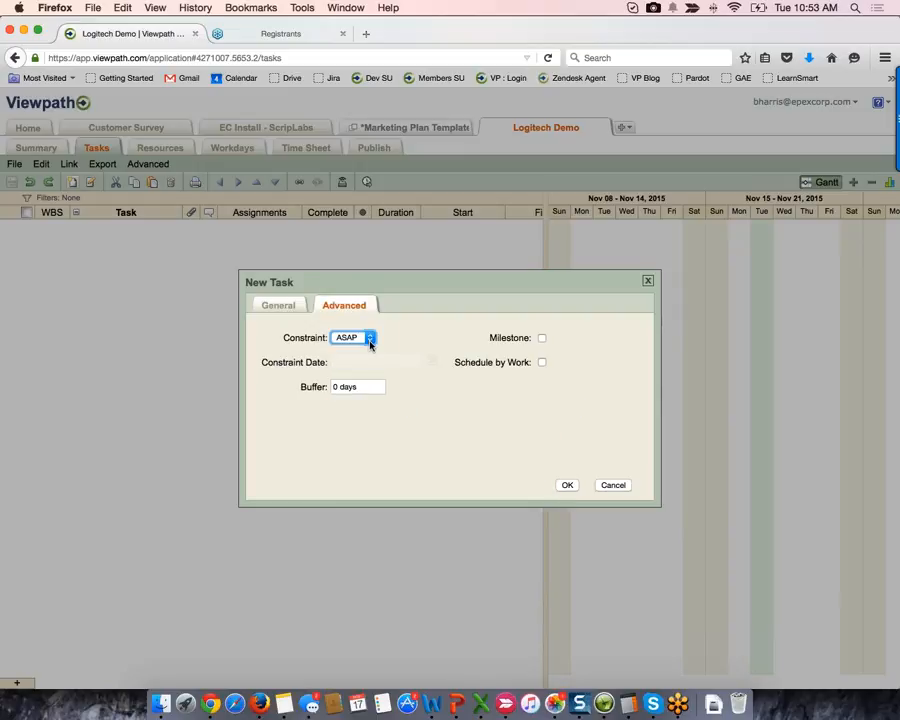
{"action": "left_click", "coordinate": [369, 340]}
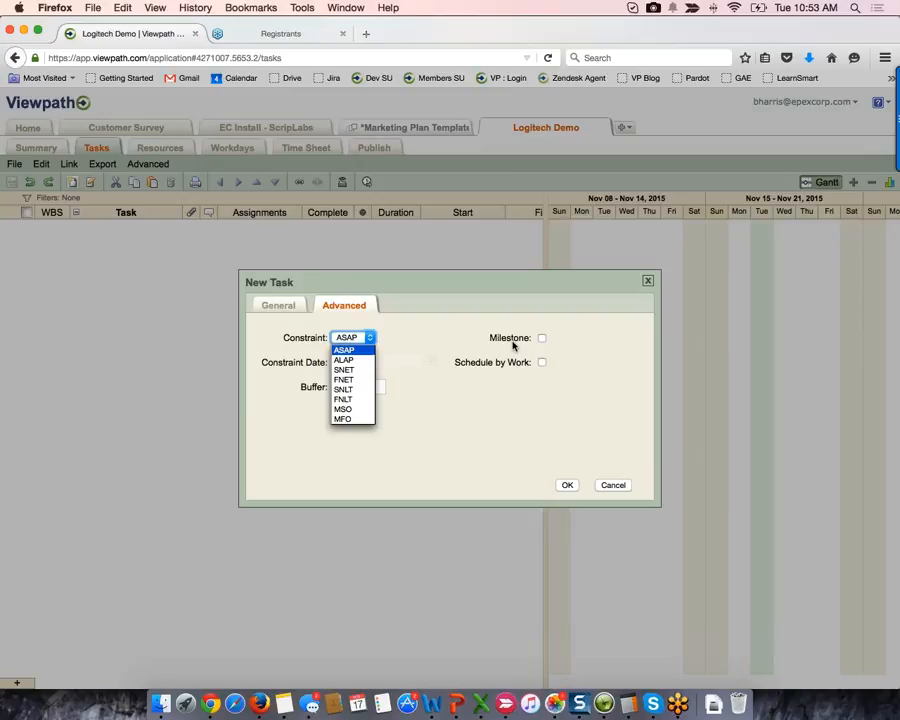
{"action": "left_click", "coordinate": [541, 338]}
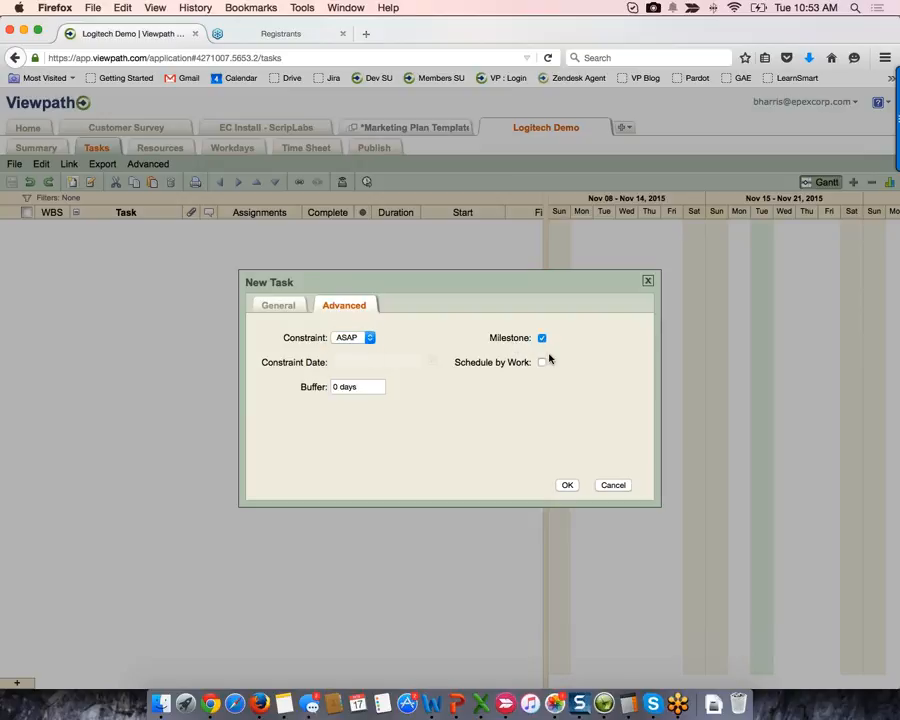
{"action": "left_click", "coordinate": [567, 484]}
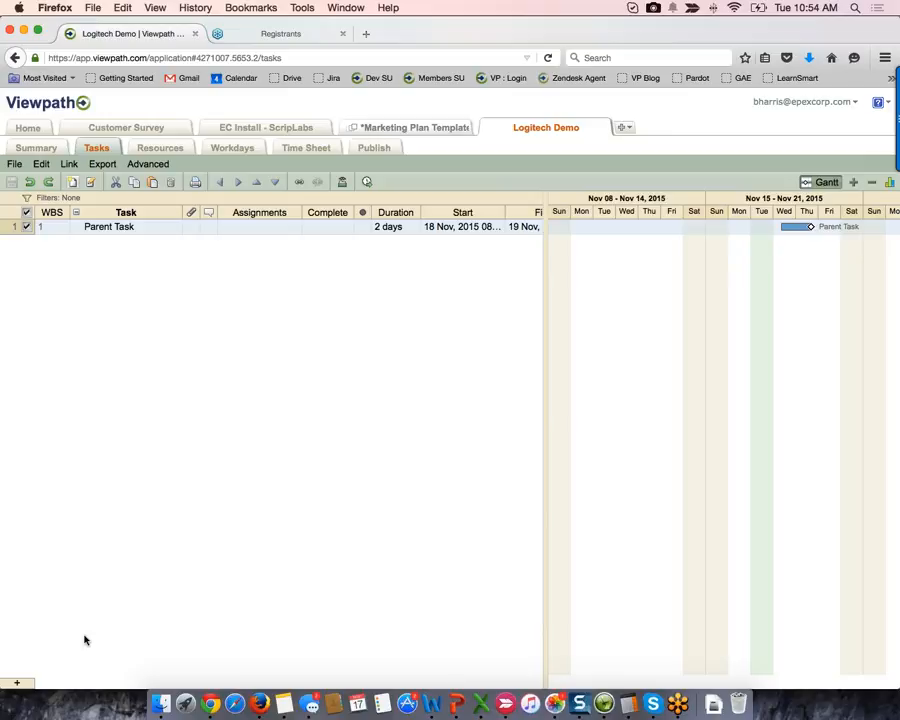
- Add three tasks below Parent Task and name all four new tasks Child Tasks
{"action": "left_click", "coordinate": [17, 684]}
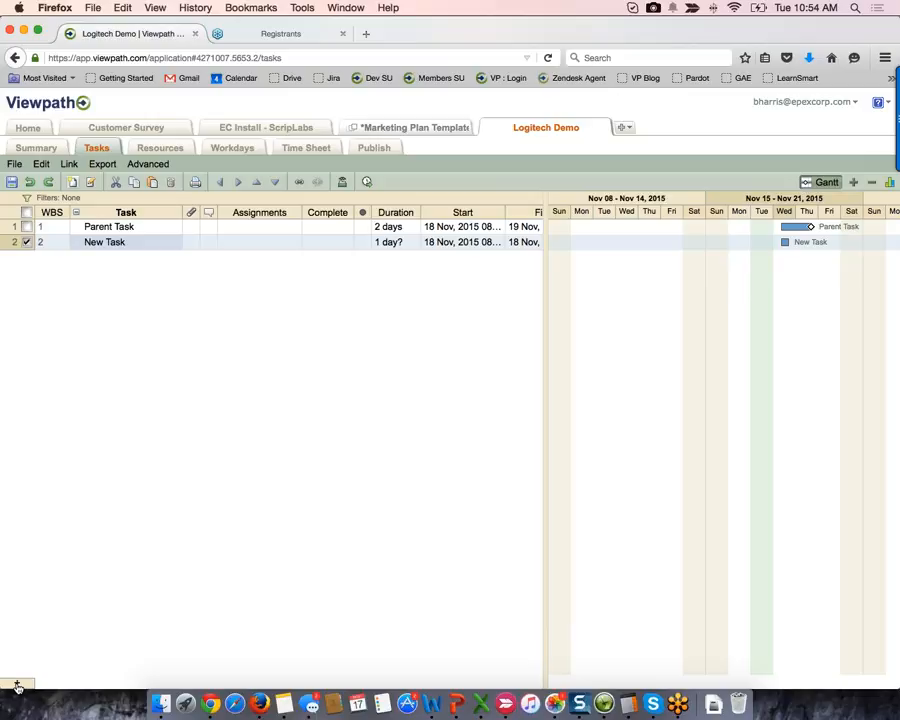
{"action": "left_click", "coordinate": [17, 684]}
{"action": "left_click", "coordinate": [17, 684]}
{"action": "left_click", "coordinate": [17, 684]}
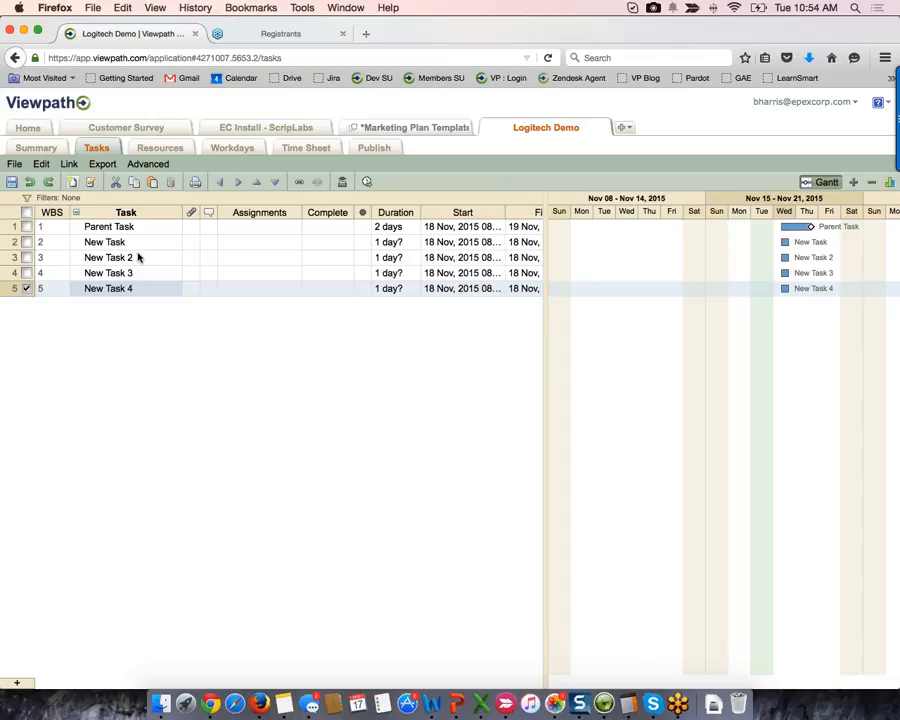
{"action": "left_click_drag", "start_coordinate": [139, 246], "coordinate": [133, 289]}
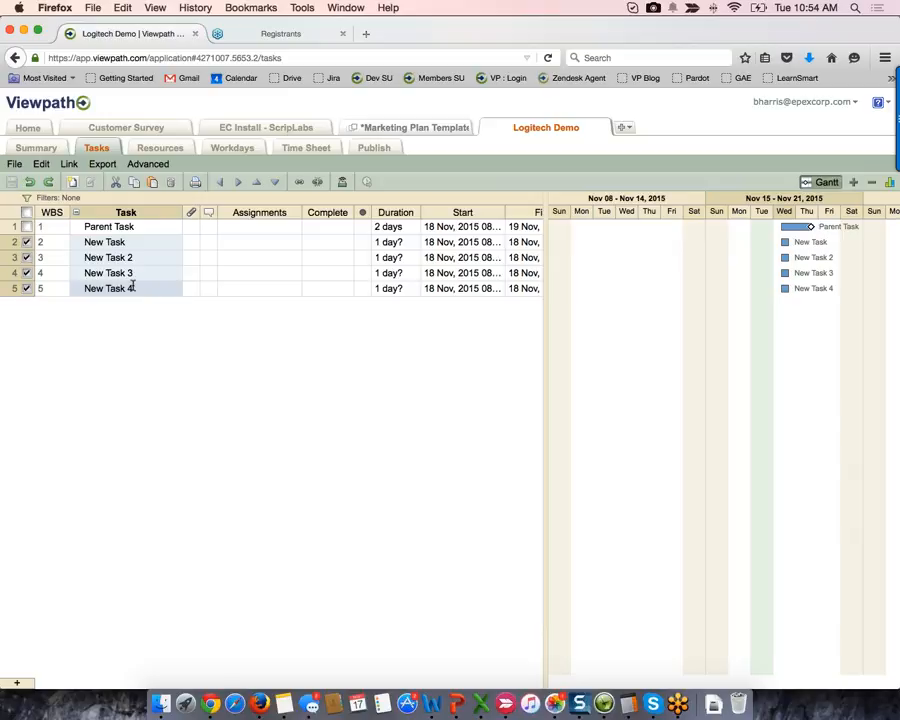
{"action": "left_click", "coordinate": [132, 287]}
{"action": "type", "text": "Child Tas"}
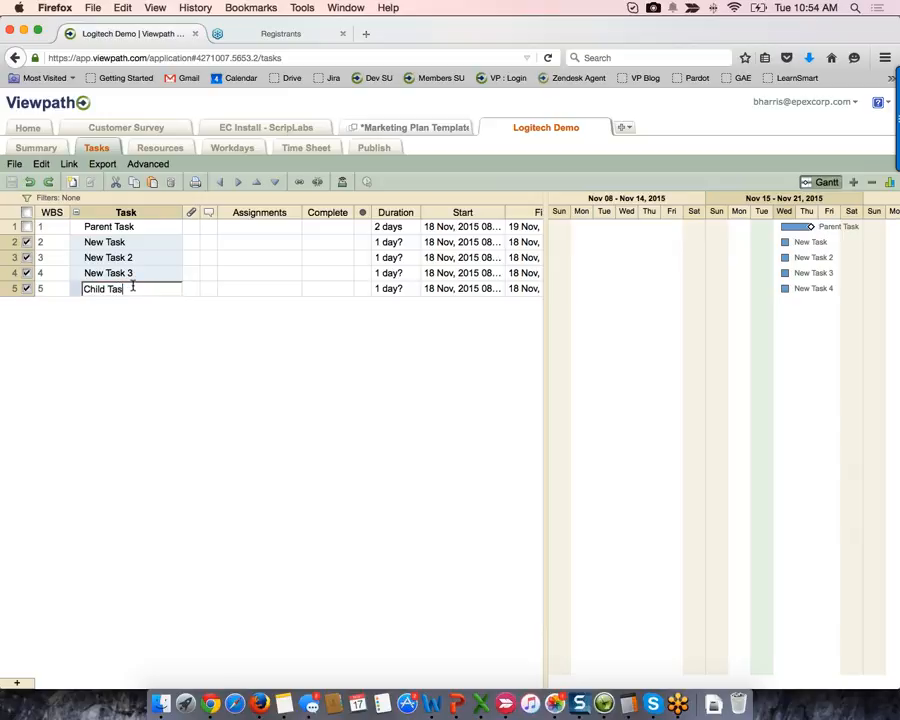
{"action": "type", "text": "ks"}
{"action": "key", "text": "Return"}
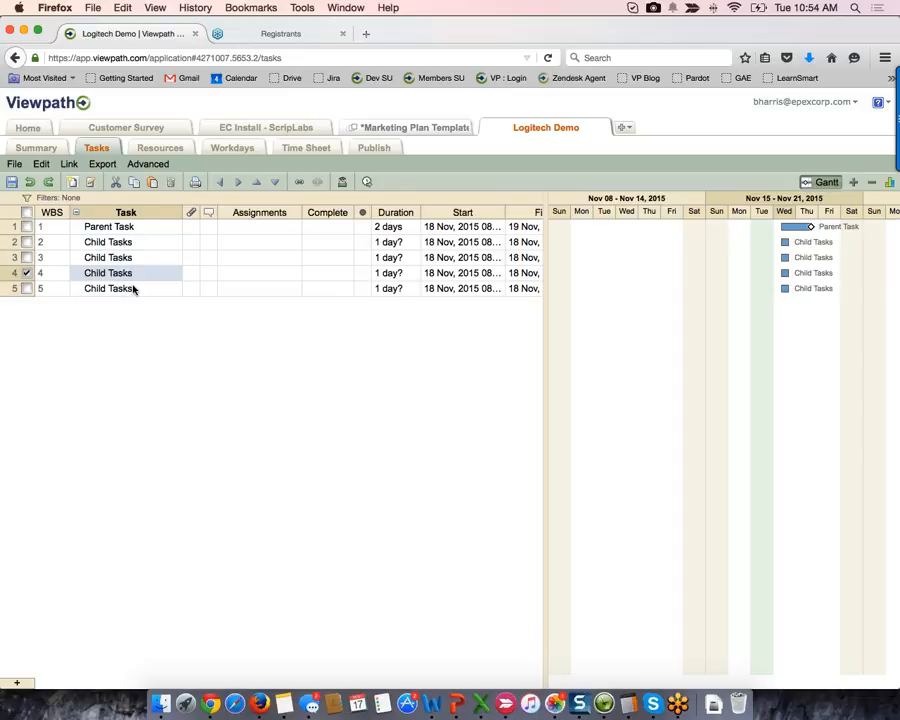
- Rename rows 2–4 to Child Tasks 1, Child Tasks 2 and Child Tasks 3
{"action": "key", "text": "Up"}
{"action": "key", "text": "Up"}
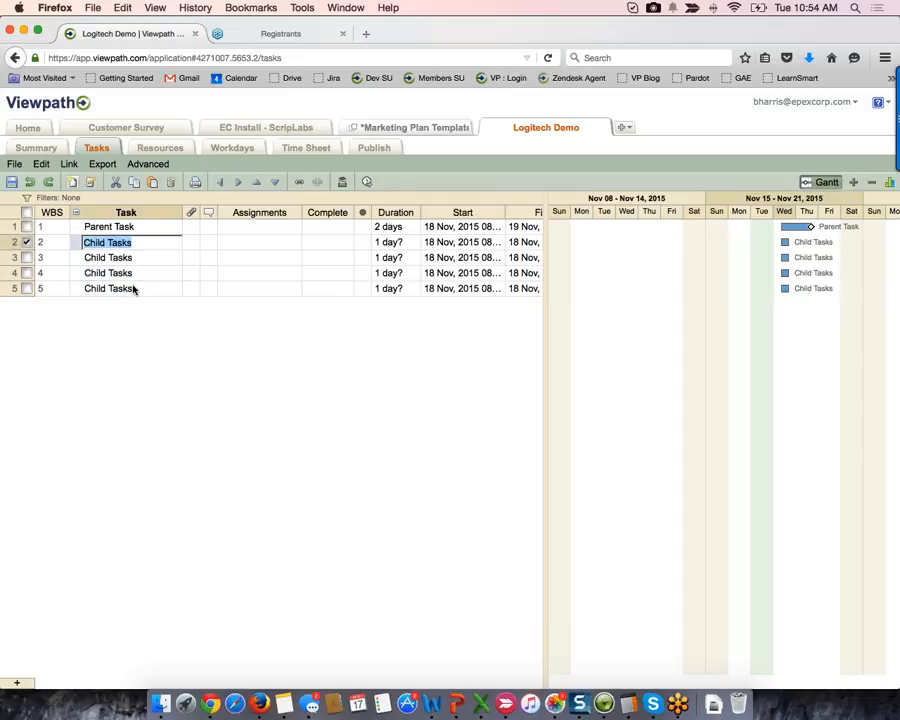
{"action": "key", "text": "Right"}
{"action": "type", "text": "1"}
{"action": "key", "text": "Return"}
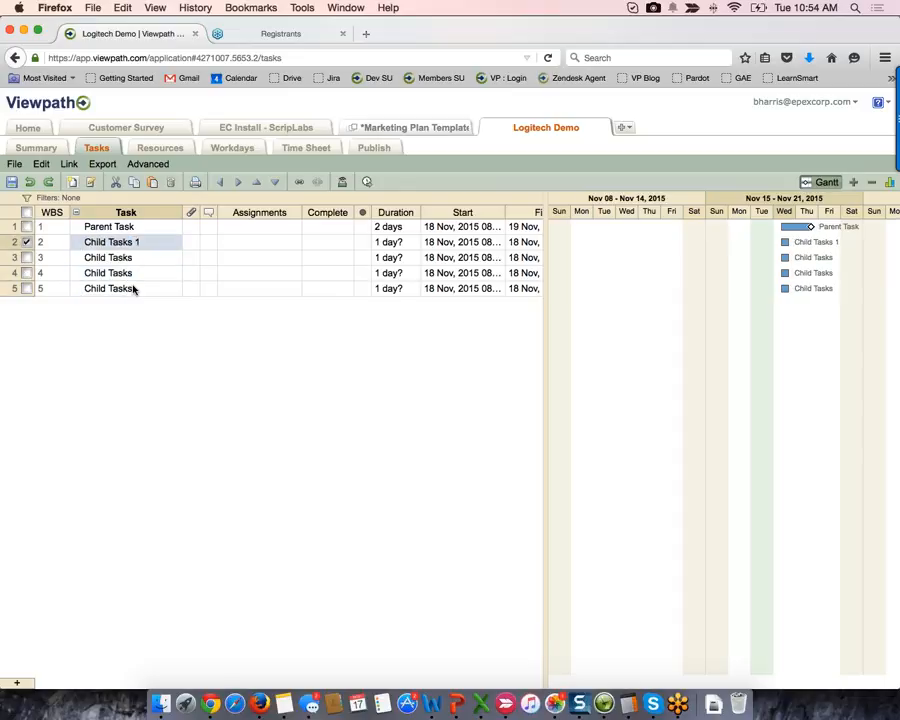
{"action": "key", "text": "Down"}
{"action": "key", "text": "Right"}
{"action": "type", "text": "2"}
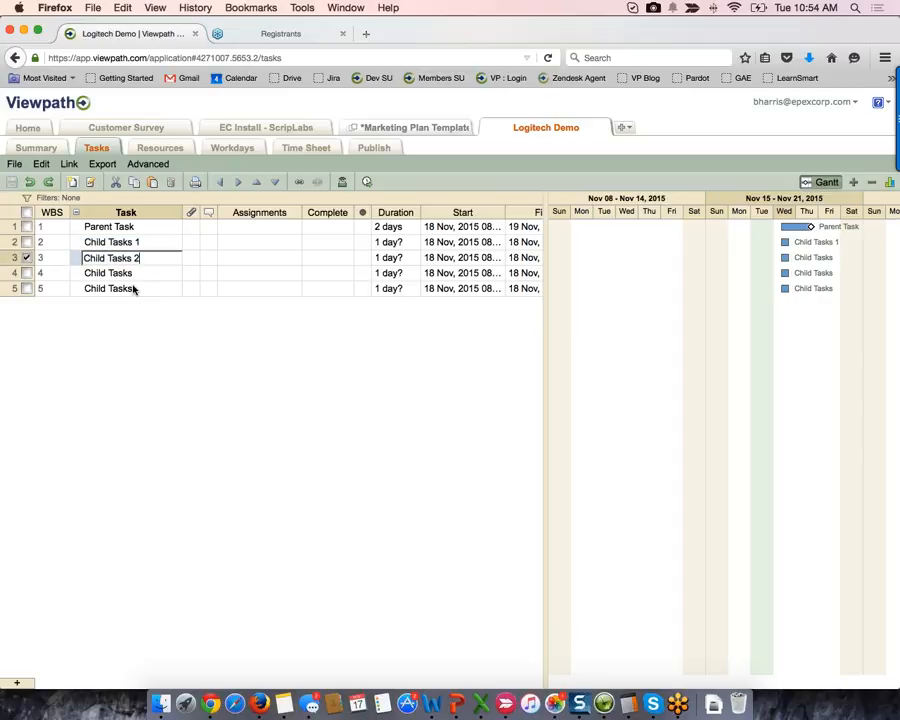
{"action": "key", "text": "Return"}
{"action": "key", "text": "Return"}
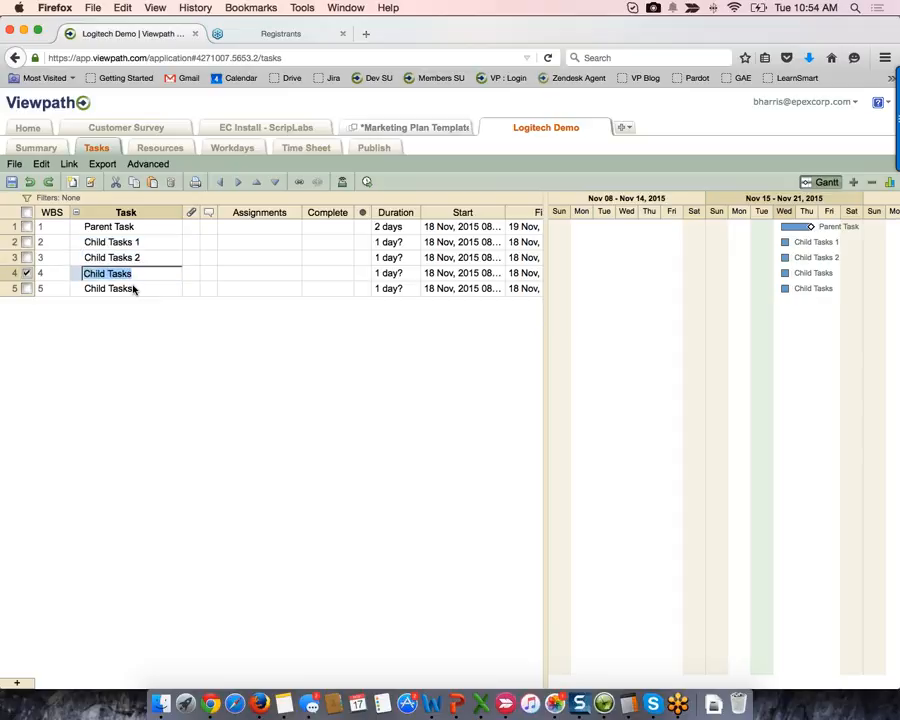
{"action": "key", "text": "Right"}
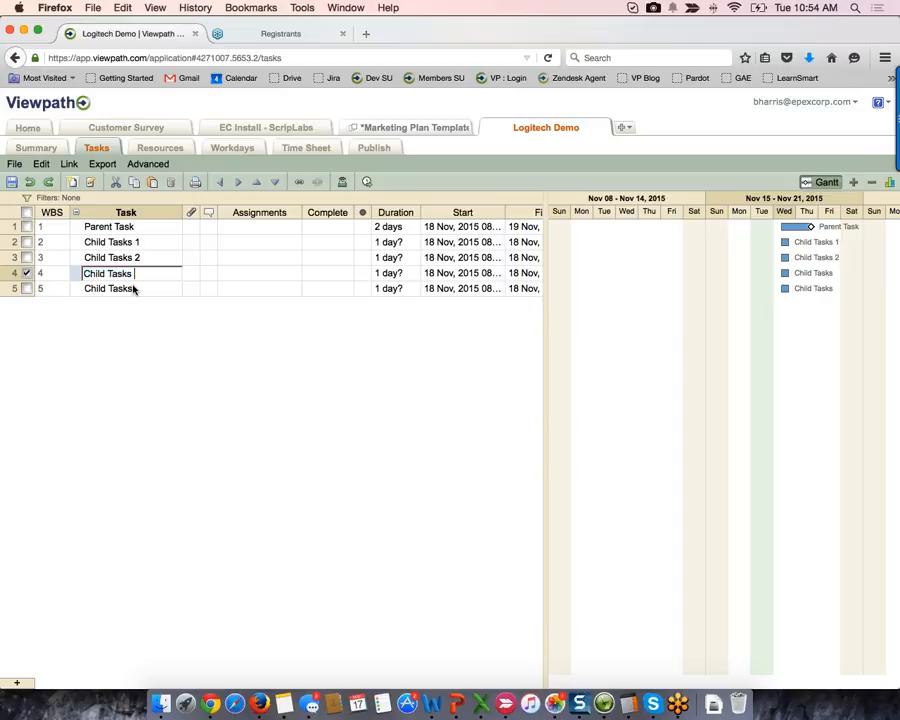
{"action": "type", "text": "3"}
{"action": "key", "text": "Return"}
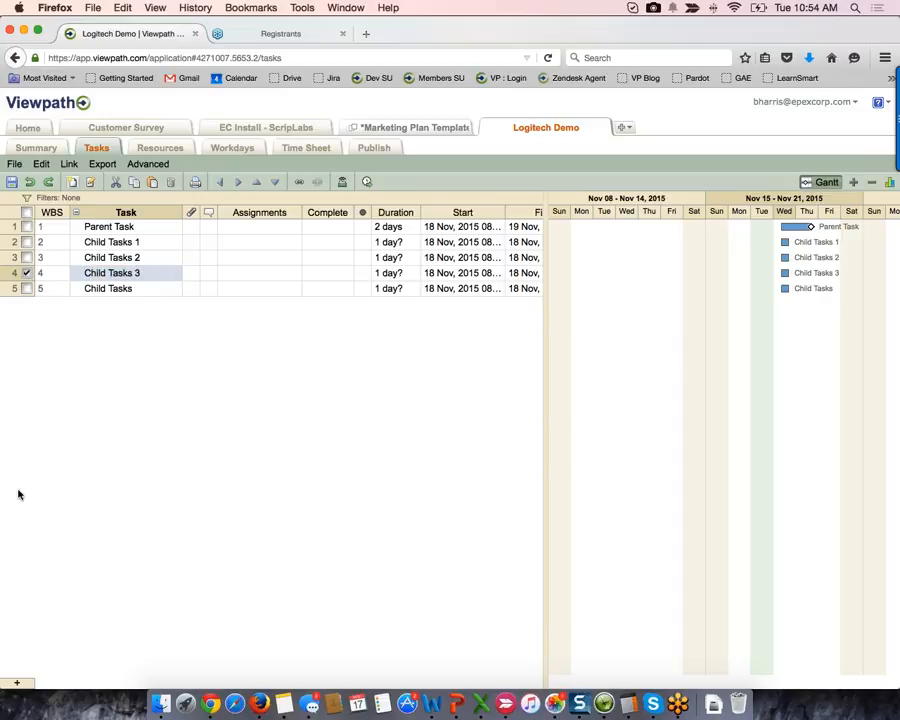
- Add three new tasks (New Task, New Task 2, New Task 3) below Child Tasks
{"action": "left_click", "coordinate": [50, 289]}
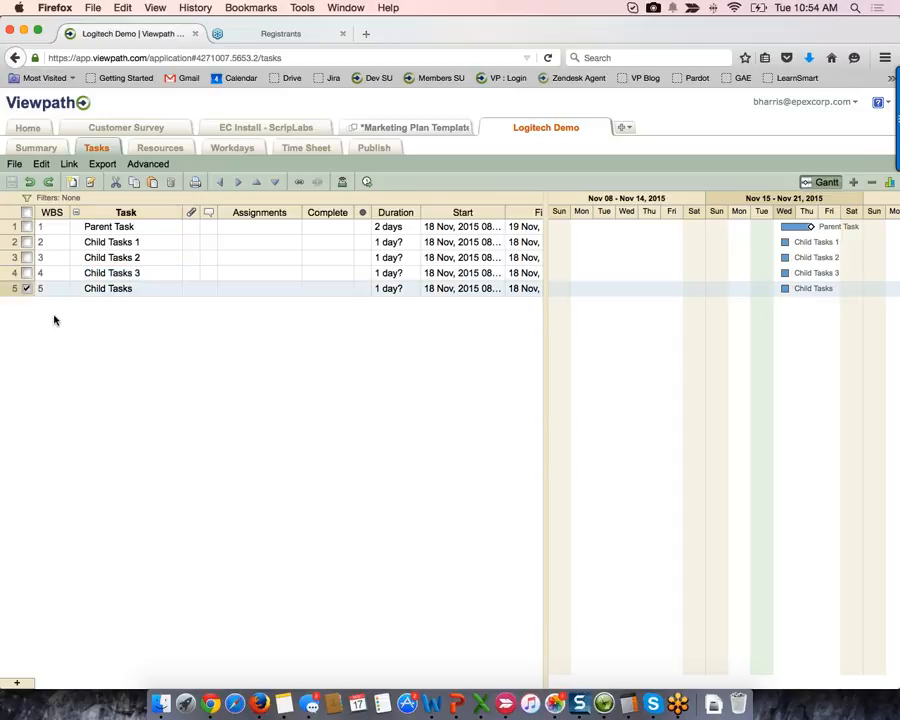
{"action": "left_click", "coordinate": [19, 680]}
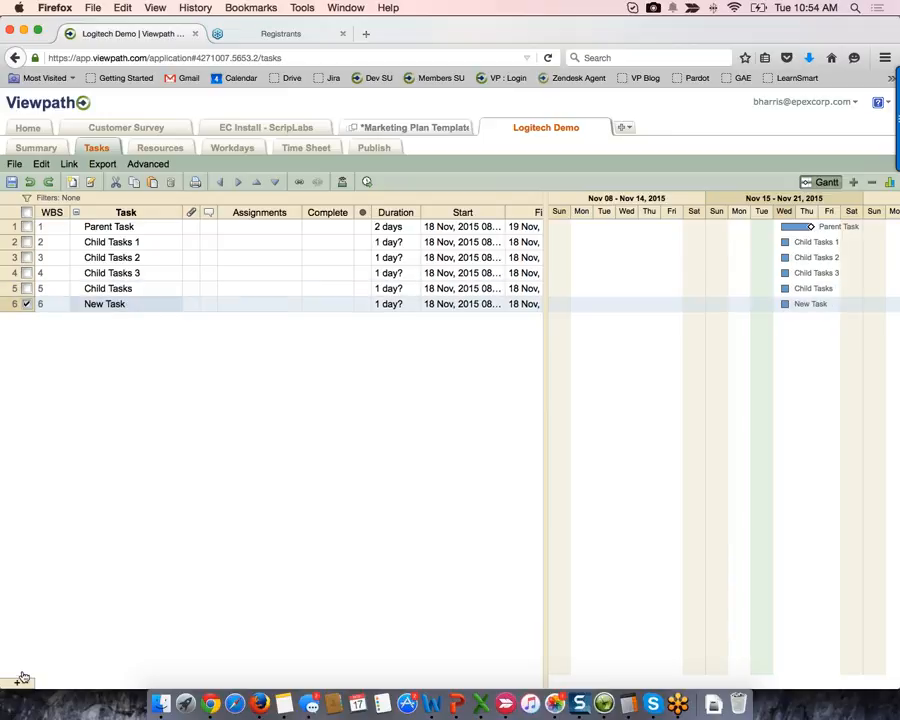
{"action": "left_click", "coordinate": [19, 680]}
{"action": "left_click", "coordinate": [19, 680]}
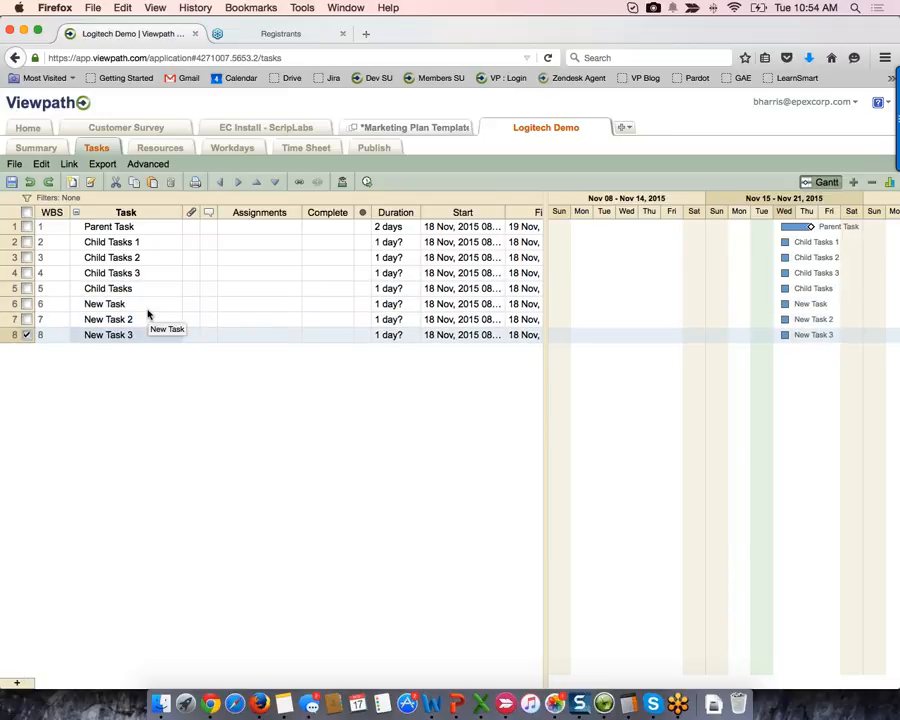
{"action": "left_click_drag", "start_coordinate": [148, 312], "coordinate": [148, 335]}
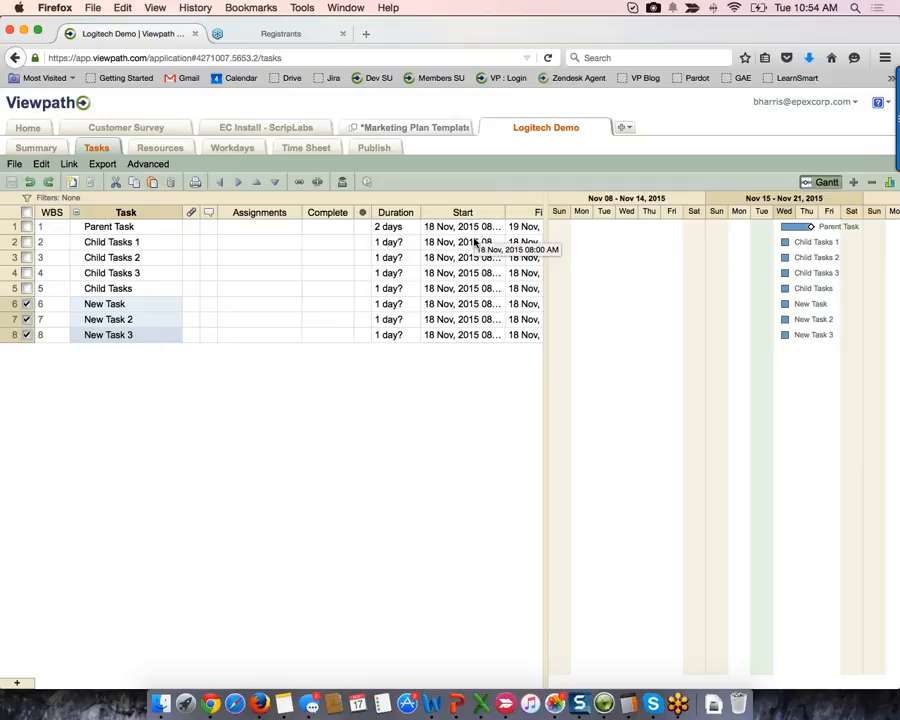
- Set the start date of the first five tasks to 23 Nov 2015
{"action": "left_click_drag", "start_coordinate": [476, 228], "coordinate": [468, 290]}
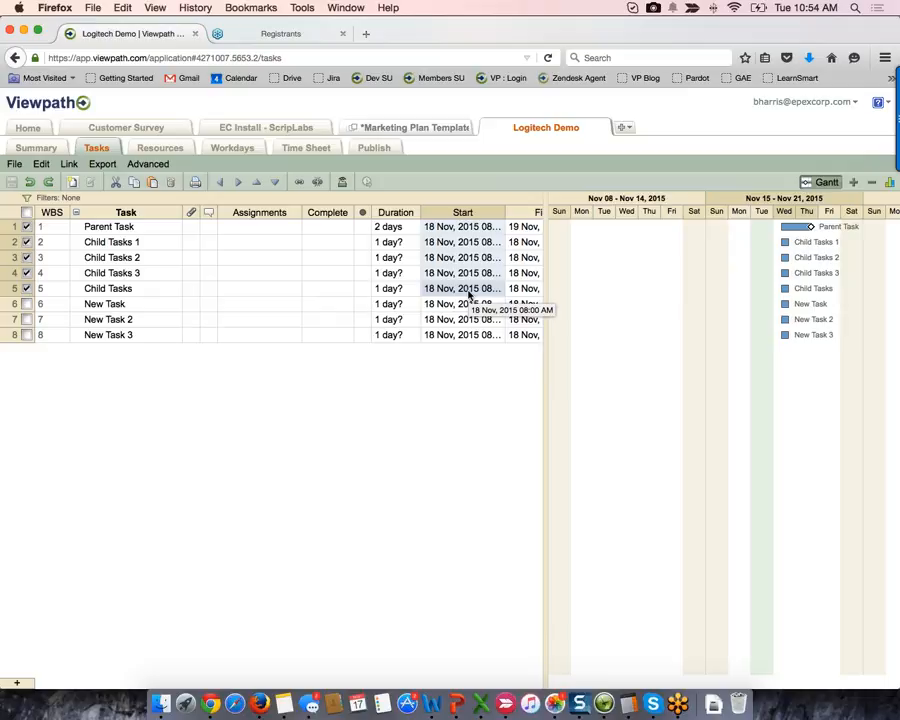
{"action": "double_click", "coordinate": [468, 290]}
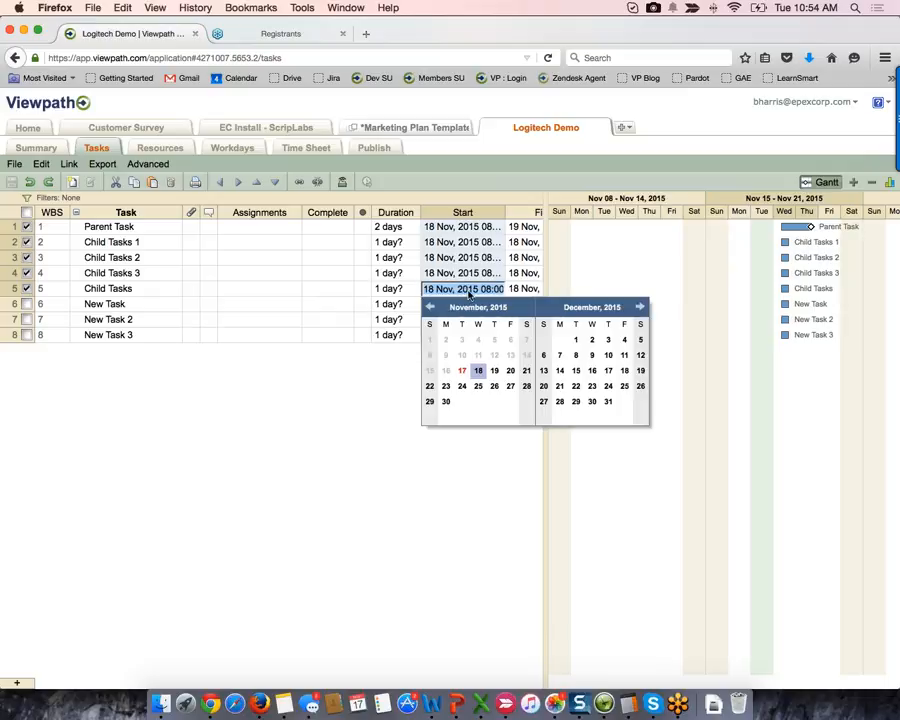
{"action": "left_click", "coordinate": [445, 387]}
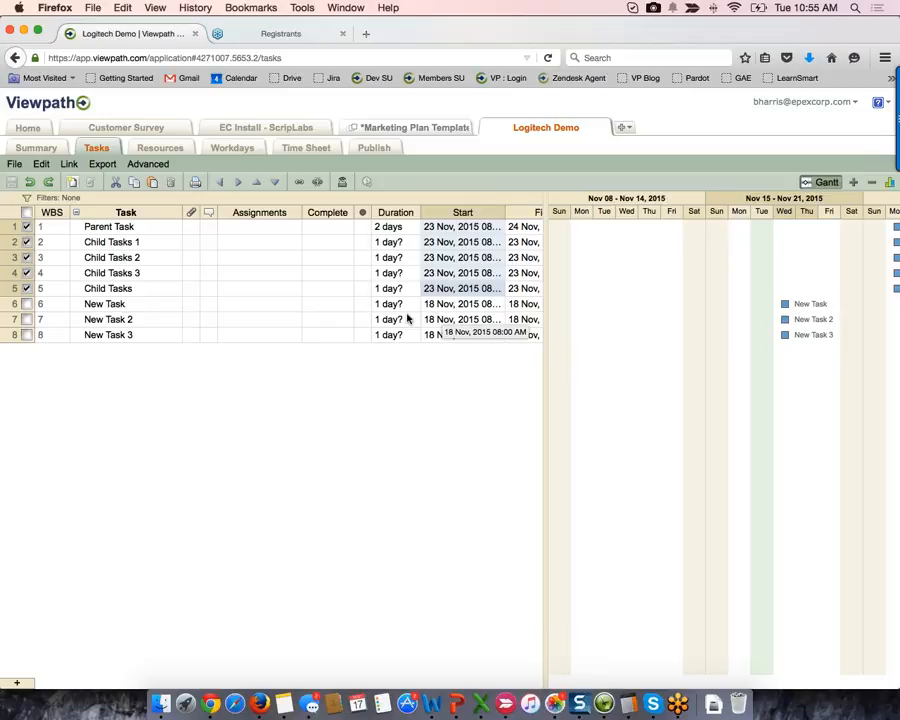
- Indent rows 2–5 under Parent Task, renumbering the New Tasks 2–4, then select Parent Task
{"action": "scroll", "coordinate": [760, 307], "scroll_direction": "right", "scroll_amount": 3}
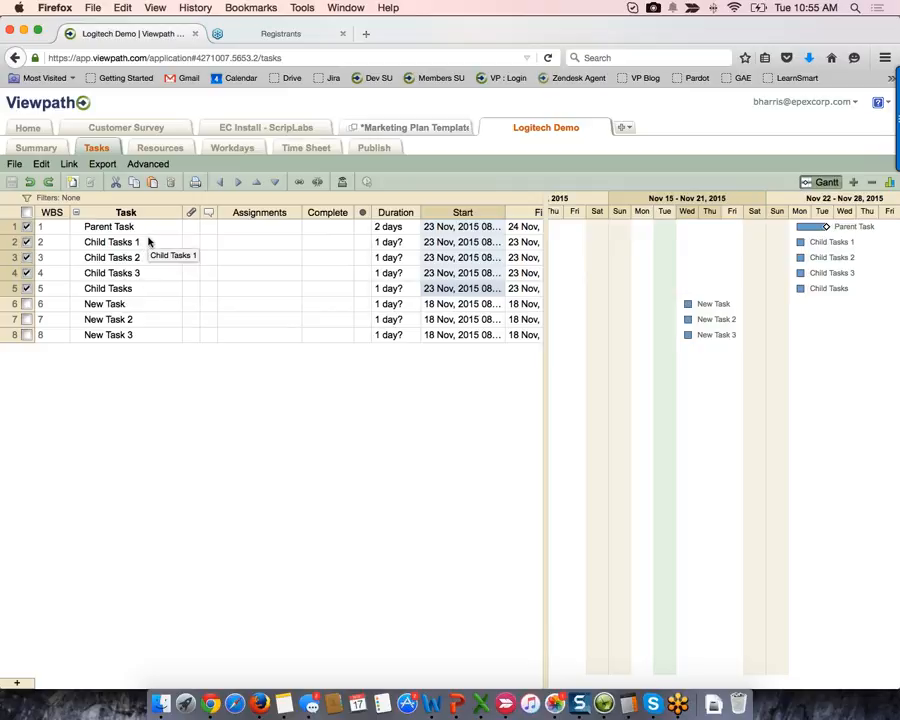
{"action": "left_click_drag", "start_coordinate": [145, 242], "coordinate": [144, 292]}
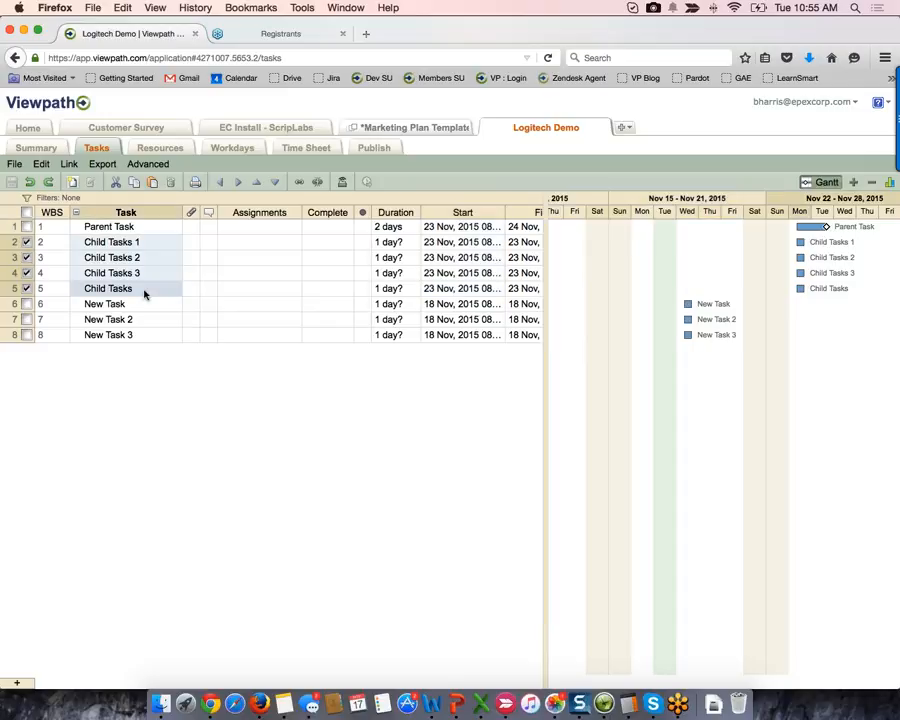
{"action": "left_click", "coordinate": [238, 189]}
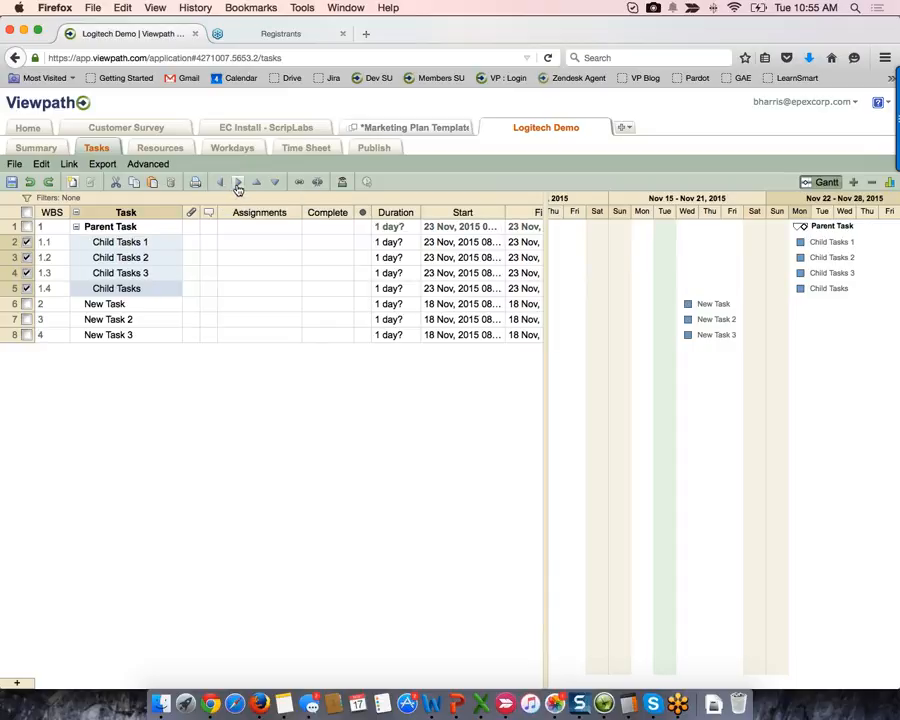
{"action": "left_click", "coordinate": [13, 228]}
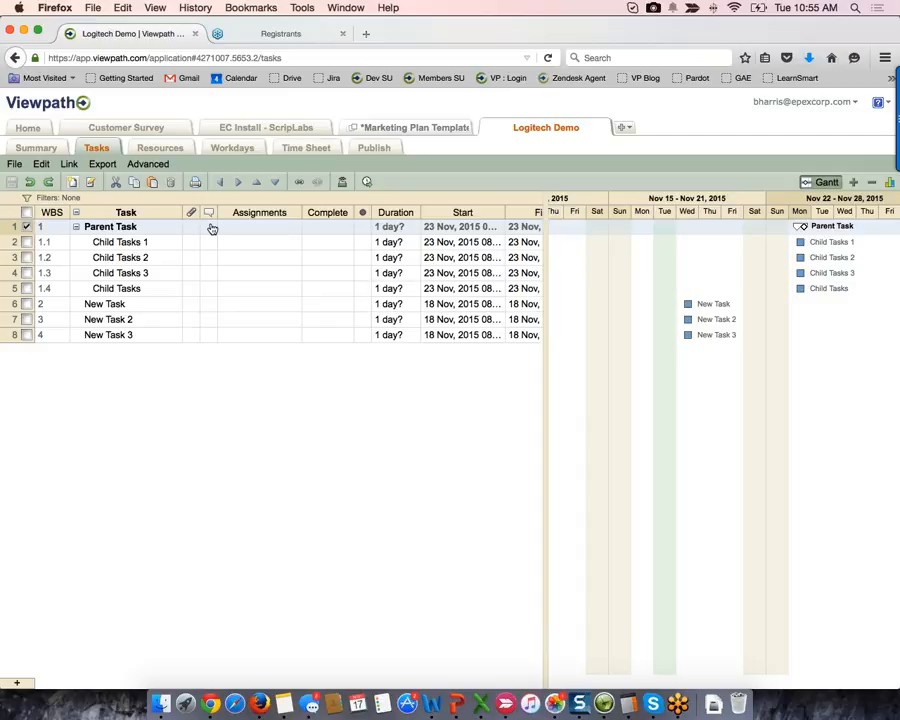
- Mark Child Tasks 1 and 2 as 100% complete so Parent Task reaches 50%, then select the four child tasks
{"action": "left_click", "coordinate": [335, 231]}
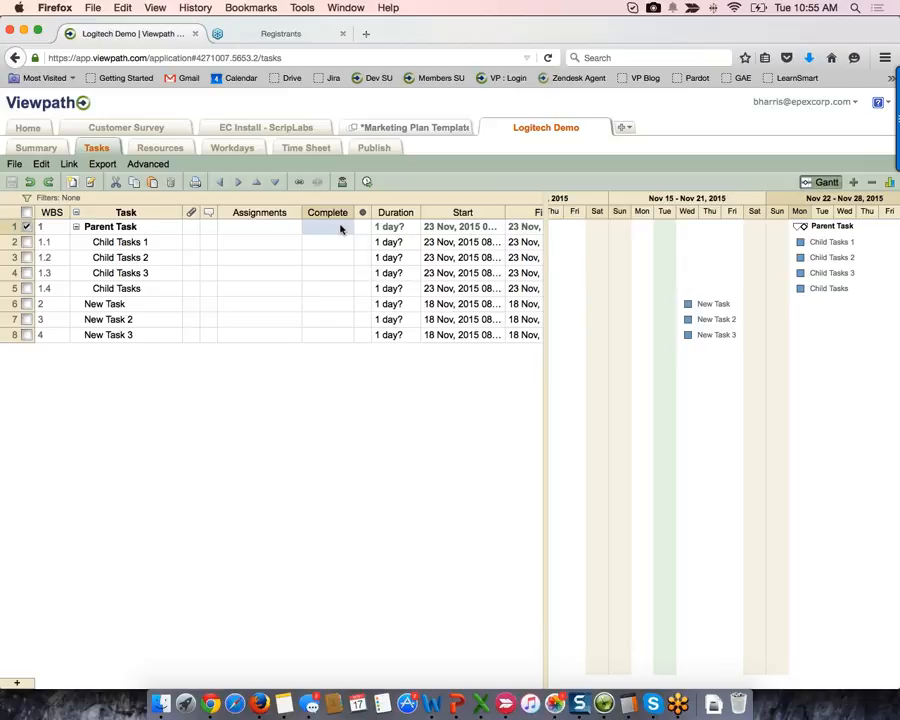
{"action": "mouse_move", "coordinate": [334, 246]}
{"action": "left_click", "coordinate": [312, 245]}
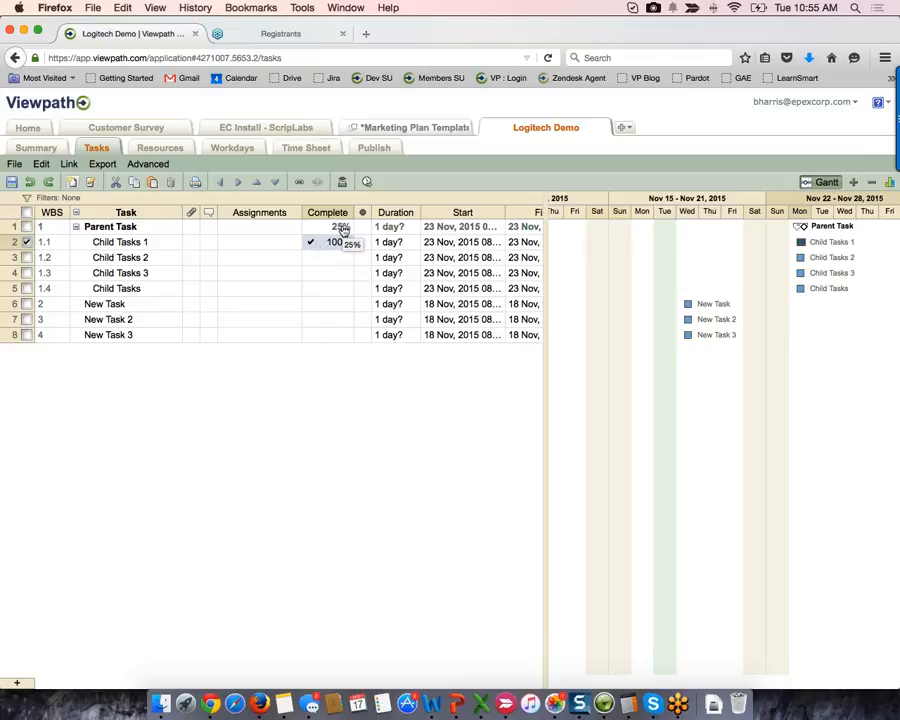
{"action": "left_click", "coordinate": [310, 258]}
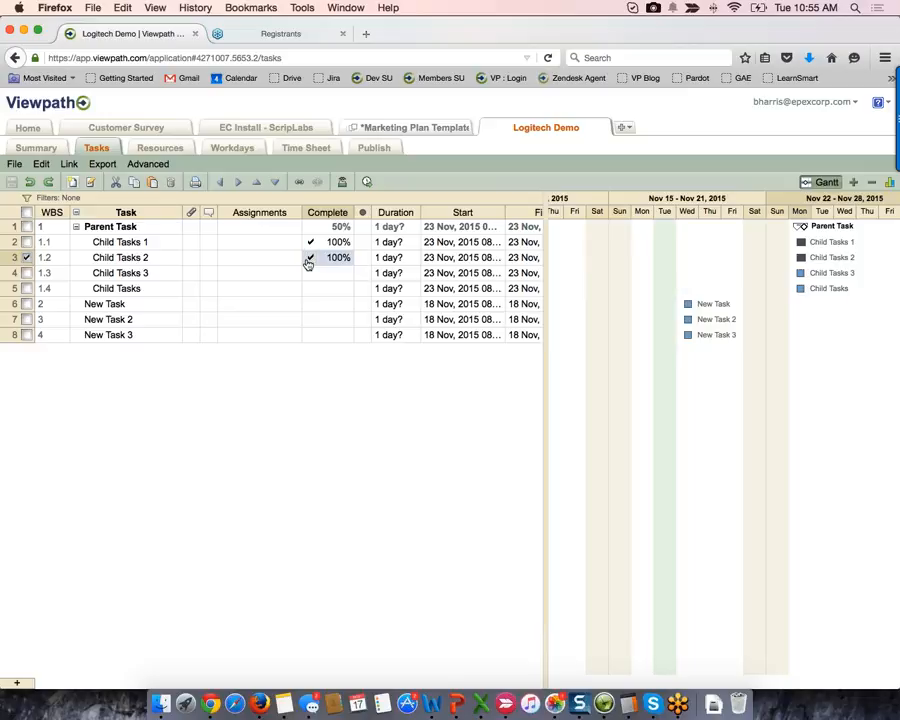
{"action": "left_click", "coordinate": [107, 288], "text": "shift"}
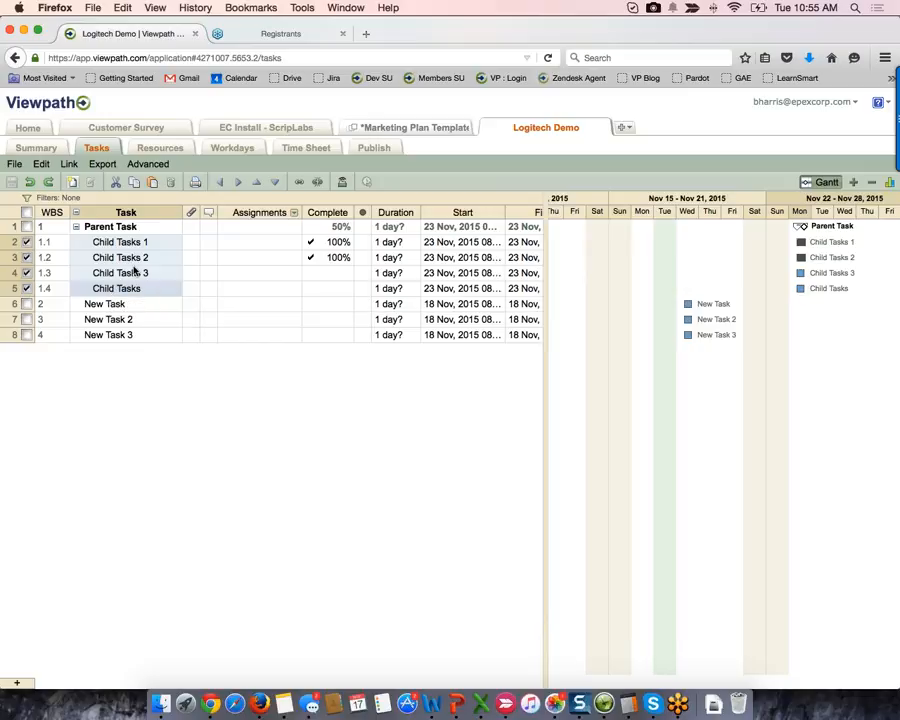
- Link the child tasks finish-to-start and keep Child Tasks 1 starting Mon Nov 23
{"action": "left_click", "coordinate": [299, 183]}
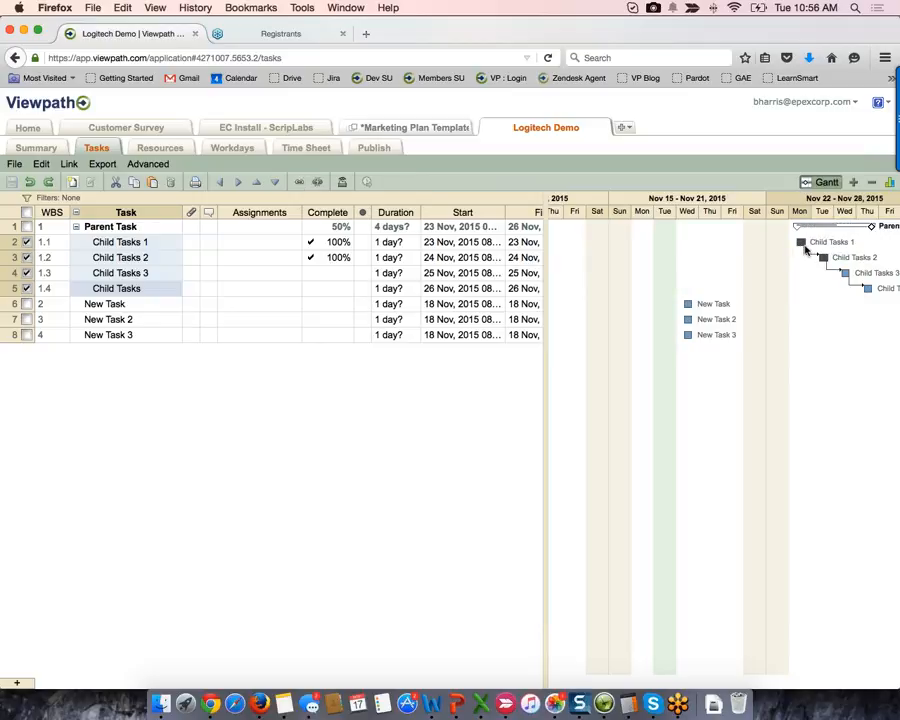
{"action": "scroll", "coordinate": [781, 344], "scroll_direction": "right", "scroll_amount": 3}
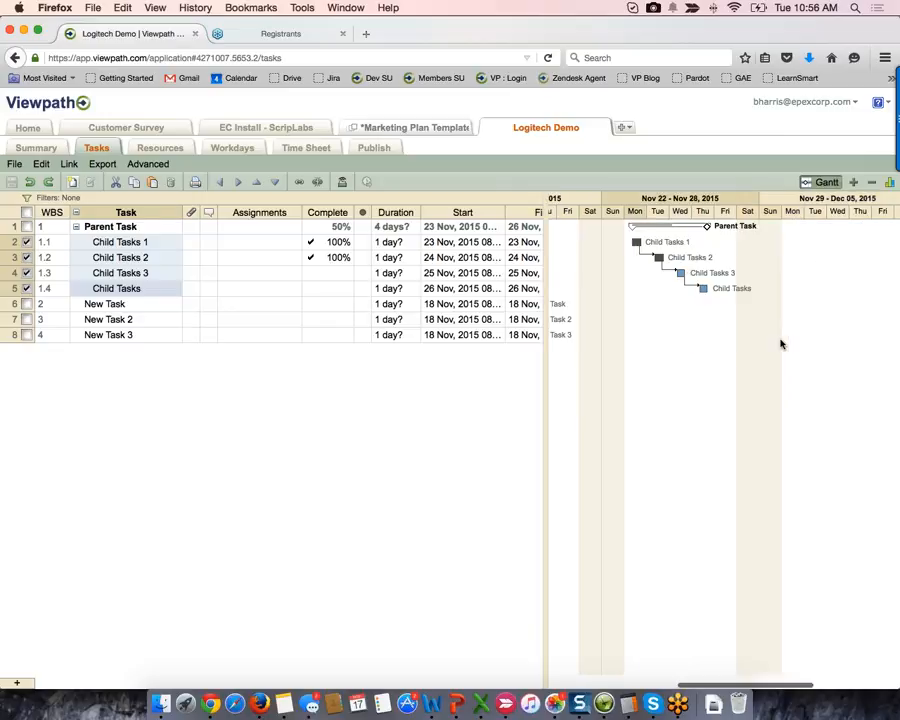
{"action": "left_click", "coordinate": [622, 276]}
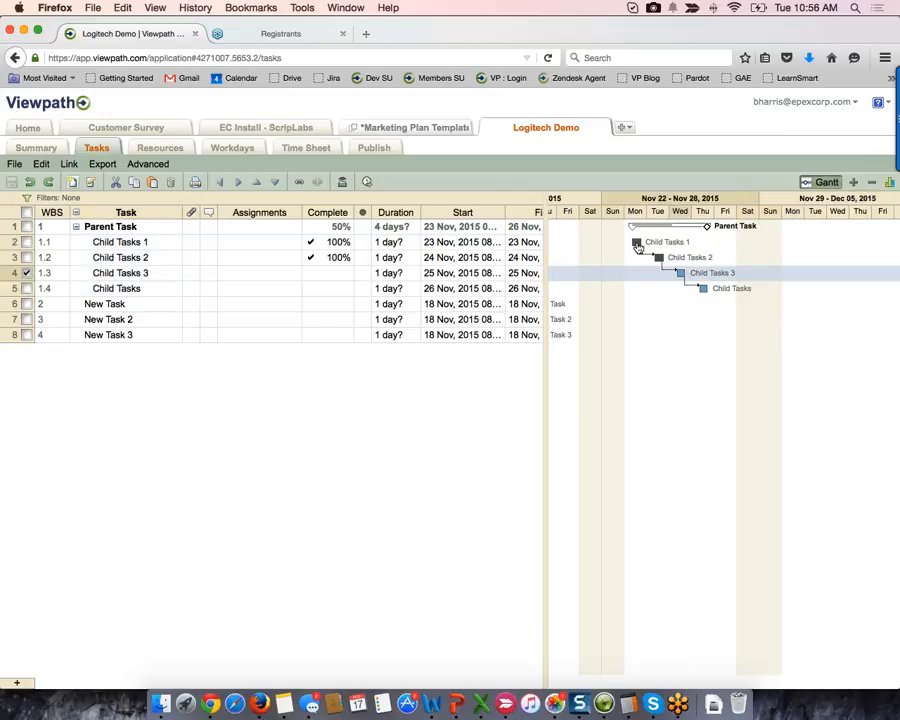
{"action": "left_click_drag", "start_coordinate": [638, 246], "coordinate": [718, 246]}
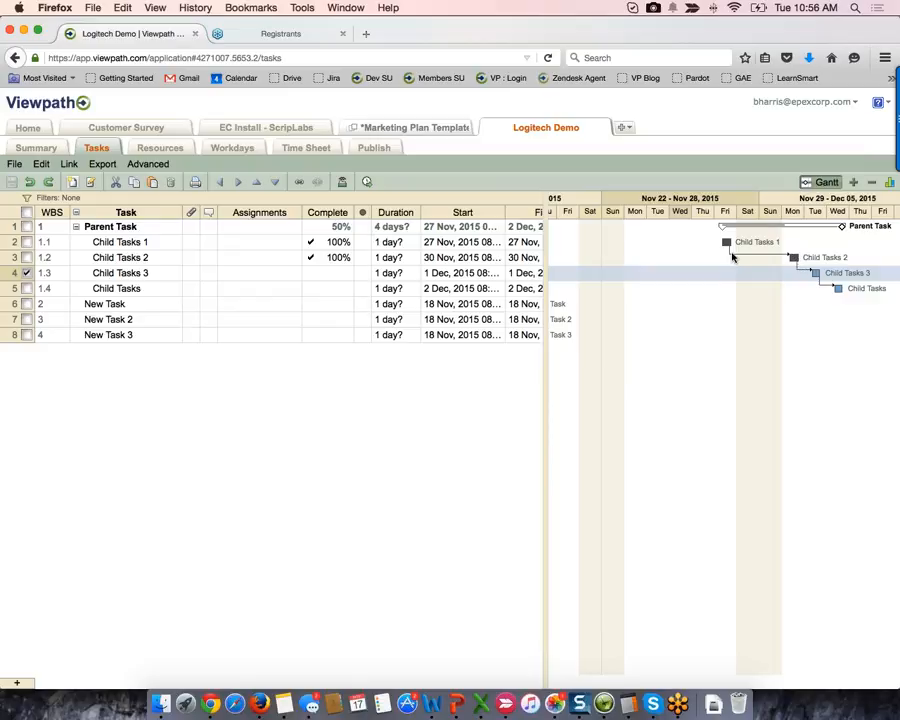
{"action": "left_click_drag", "start_coordinate": [729, 248], "coordinate": [633, 245]}
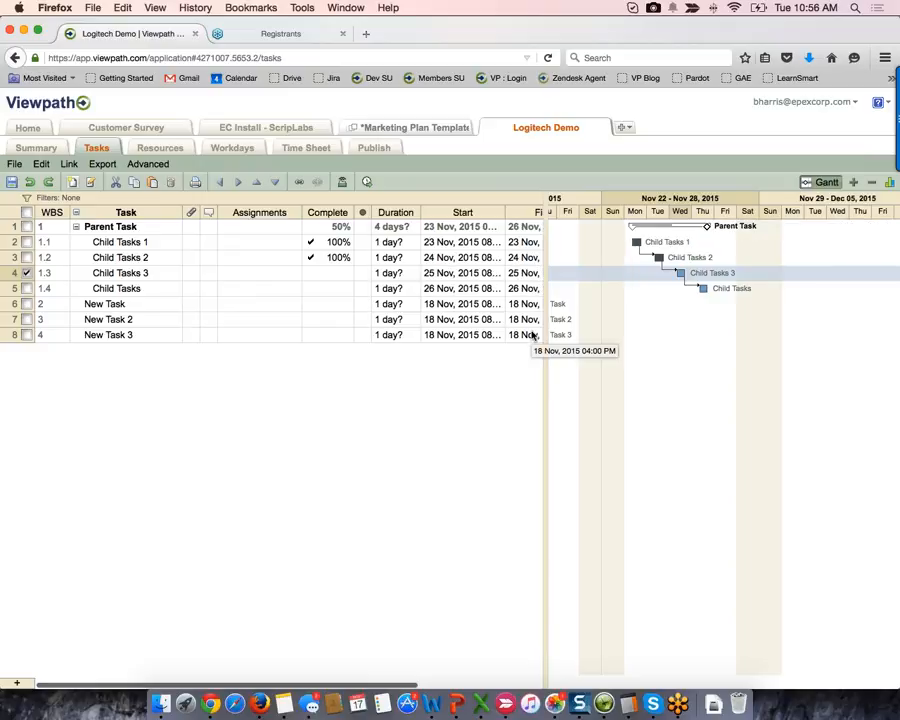
- Move New Task to Nov 23, give New Task 2 a 4-day span from 24 Nov, and select the three new tasks
{"action": "scroll", "coordinate": [625, 336], "scroll_direction": "left", "scroll_amount": 3}
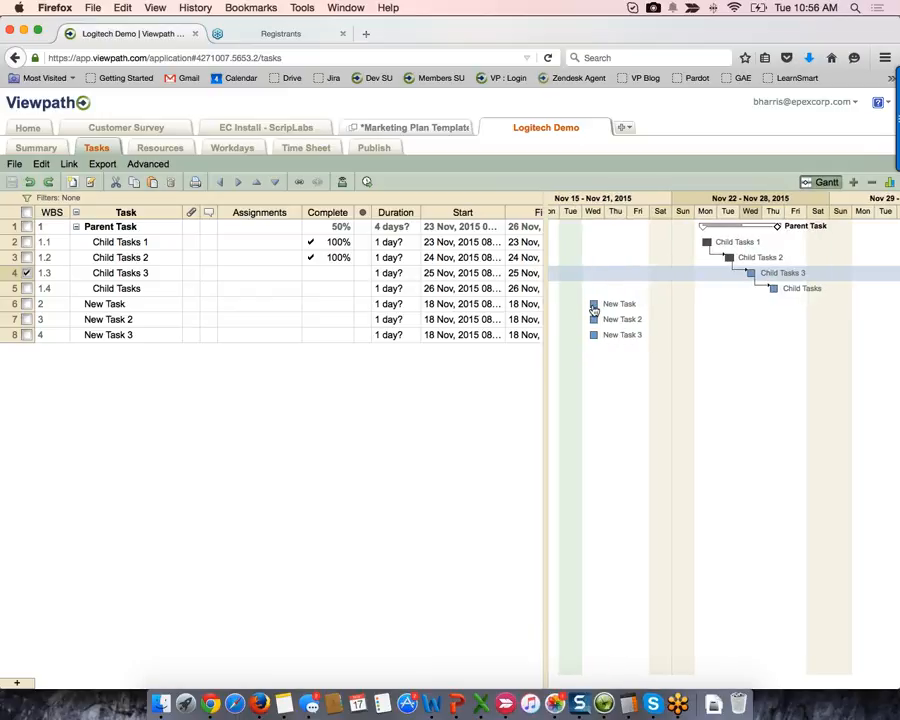
{"action": "left_click_drag", "start_coordinate": [594, 309], "coordinate": [706, 304]}
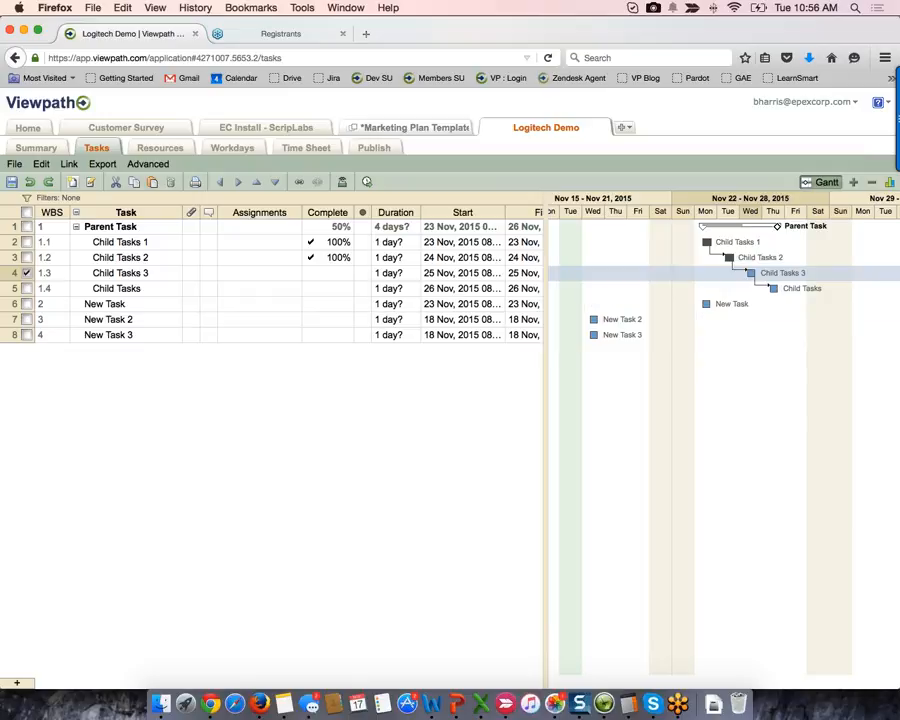
{"action": "left_click", "coordinate": [494, 317]}
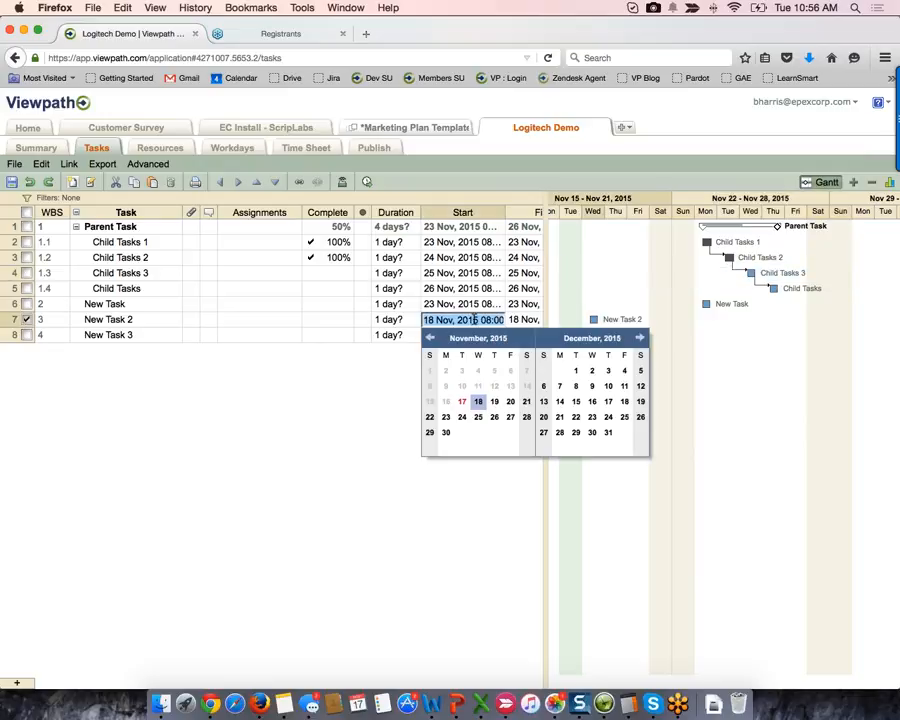
{"action": "left_click", "coordinate": [462, 417]}
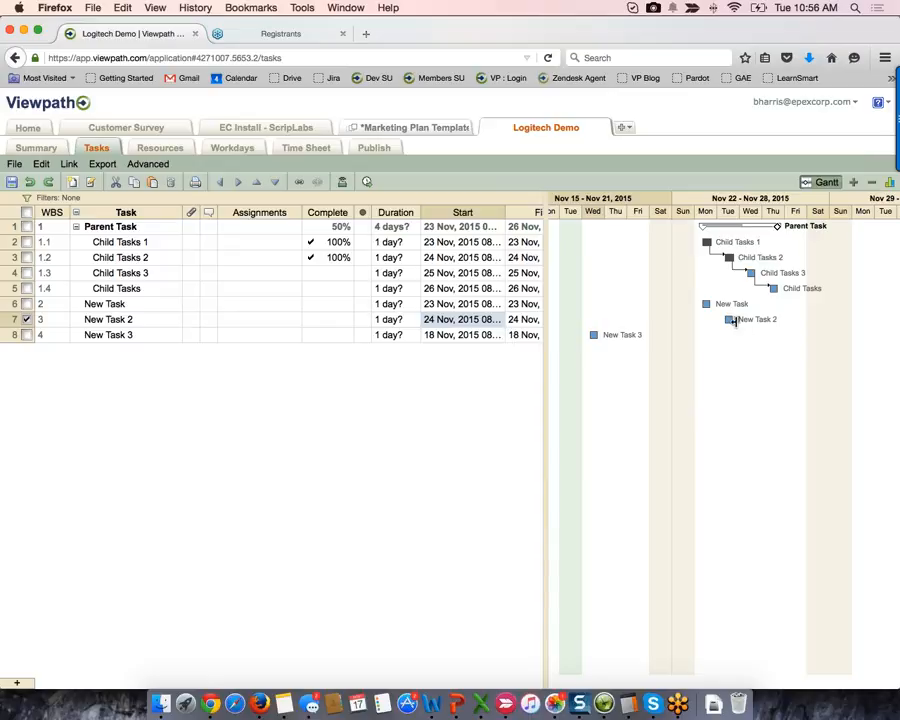
{"action": "left_click_drag", "start_coordinate": [733, 320], "coordinate": [794, 326]}
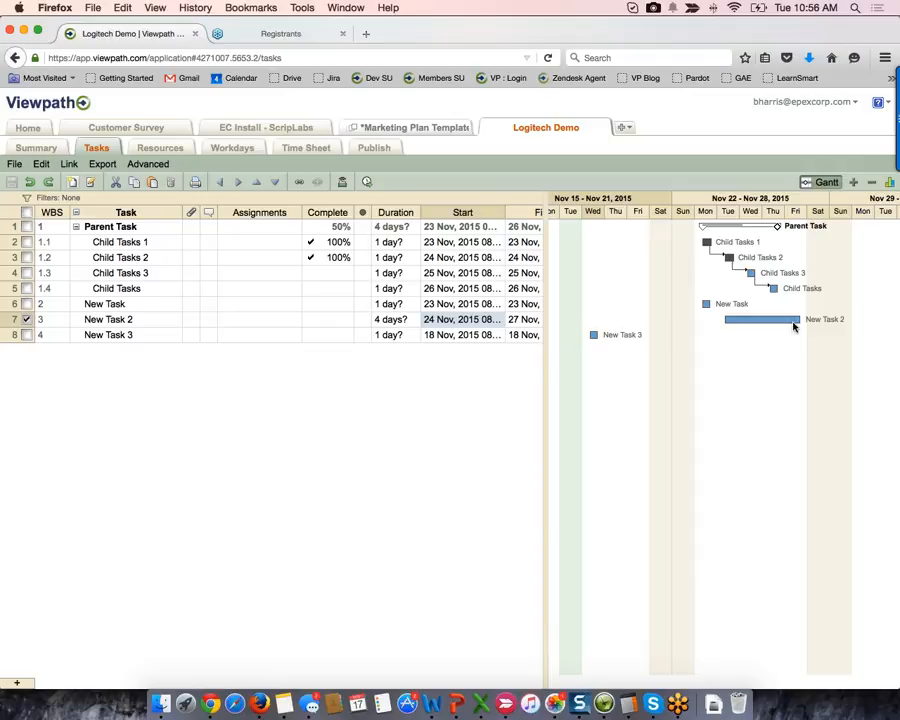
{"action": "left_click_drag", "start_coordinate": [112, 336], "coordinate": [96, 265]}
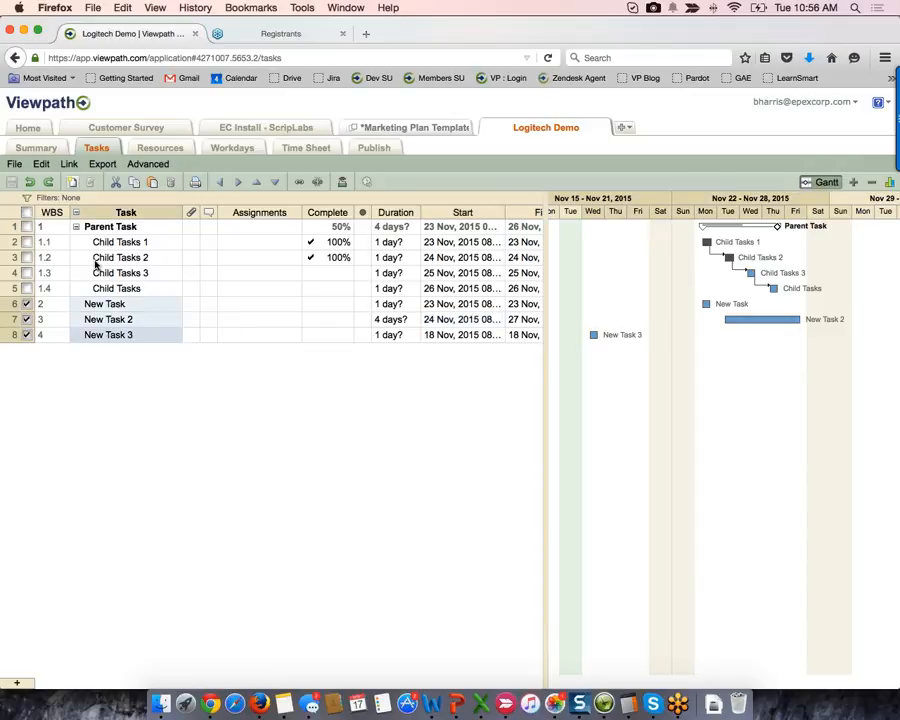
- Link the three new tasks start-to-start and finish-to-finish, then clear the selection
{"action": "left_click", "coordinate": [68, 164]}
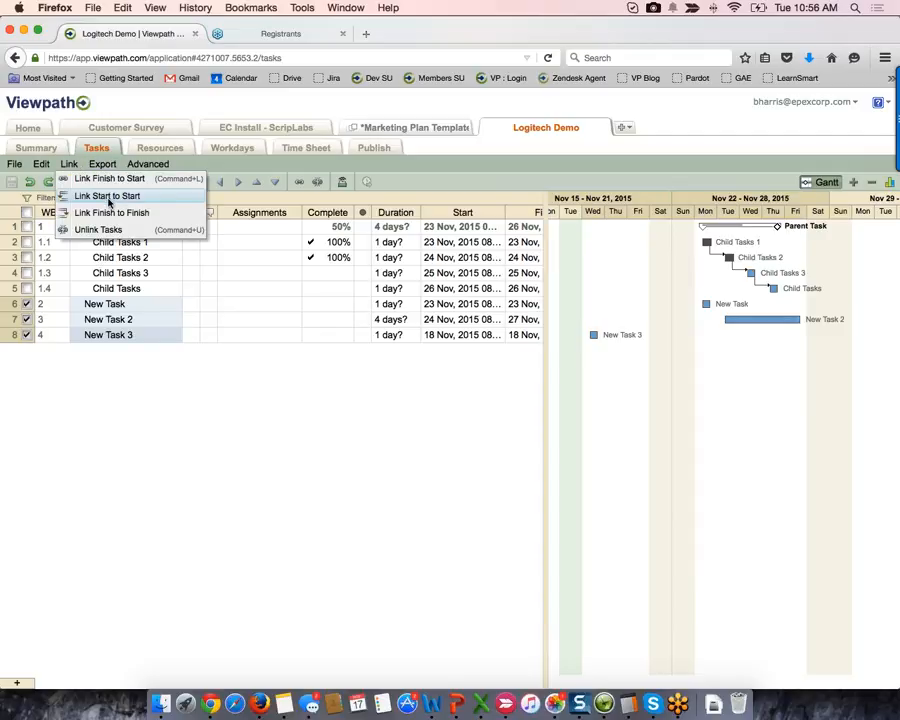
{"action": "left_click", "coordinate": [108, 197]}
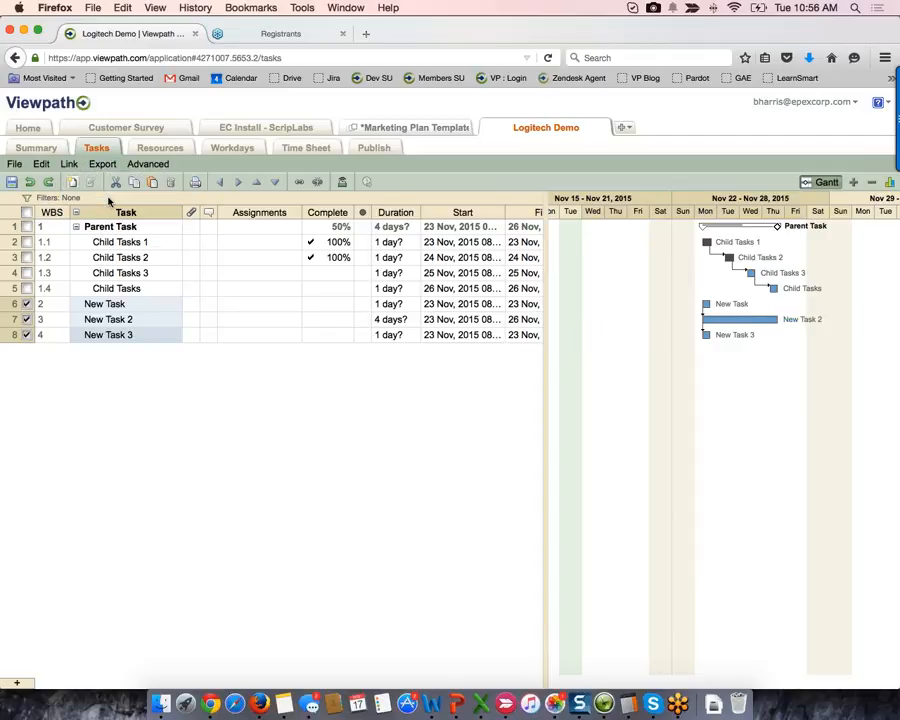
{"action": "left_click", "coordinate": [68, 164]}
{"action": "left_click", "coordinate": [116, 214]}
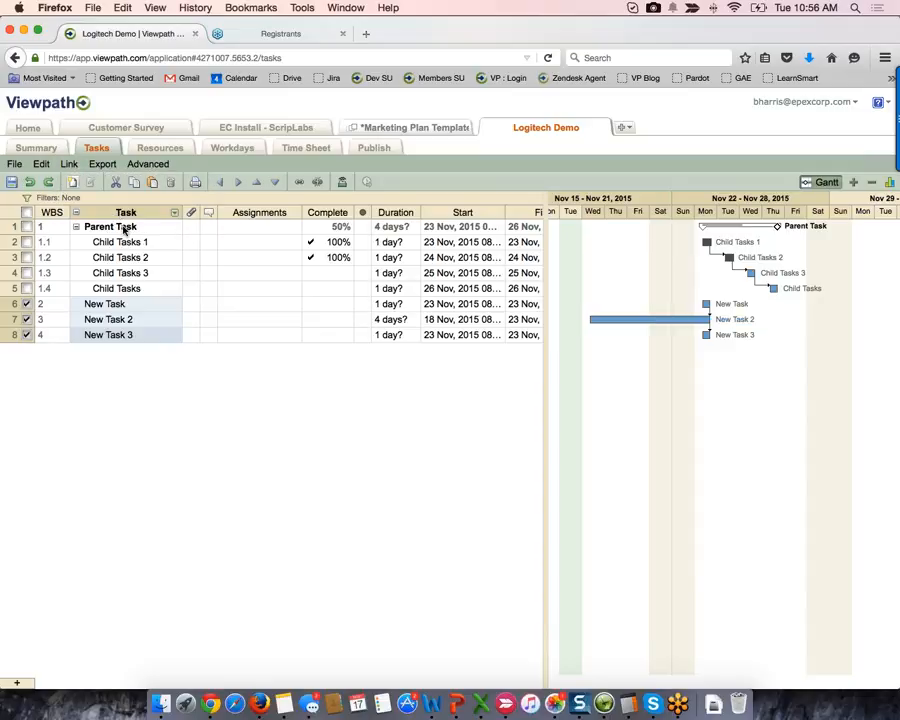
{"action": "left_click", "coordinate": [158, 309]}
{"action": "left_click", "coordinate": [159, 309]}
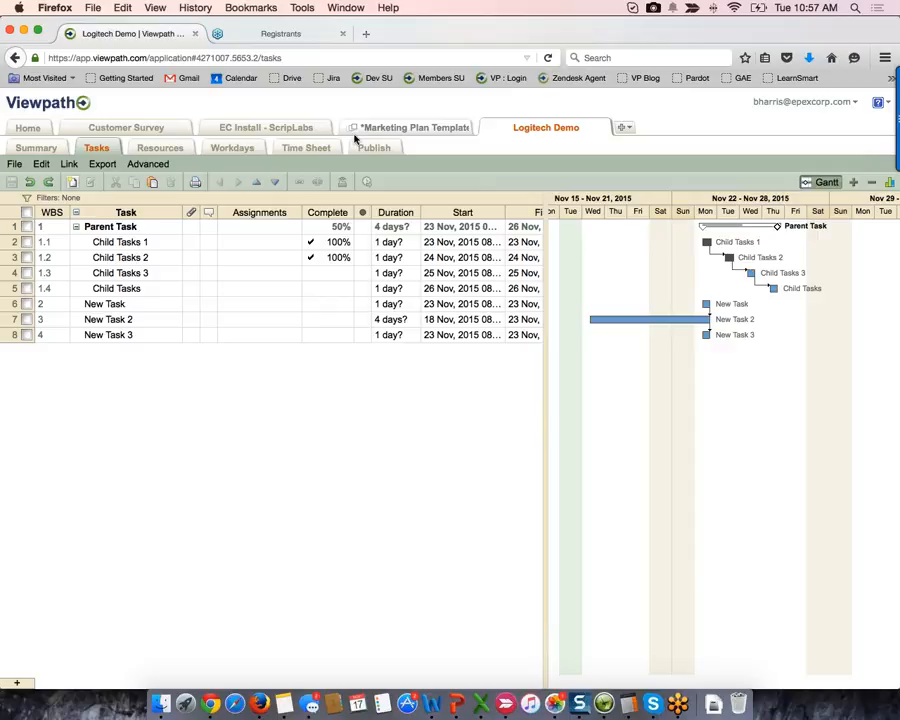
- Start a new project named 'Logitech Demo 2' from the projects list
{"action": "left_click", "coordinate": [26, 130]}
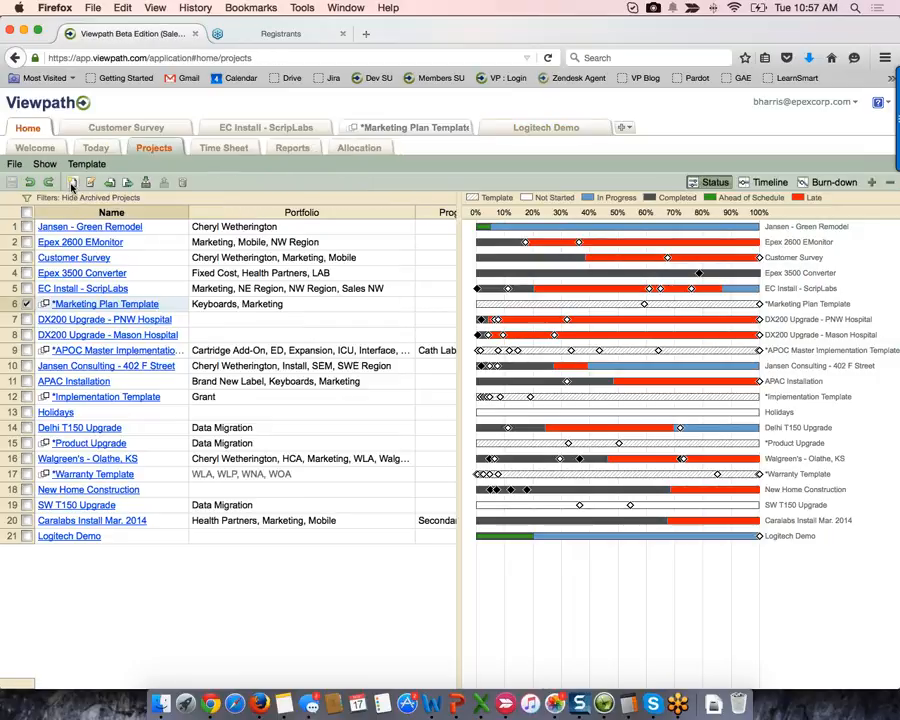
{"action": "left_click", "coordinate": [72, 183]}
{"action": "type", "text": "L"}
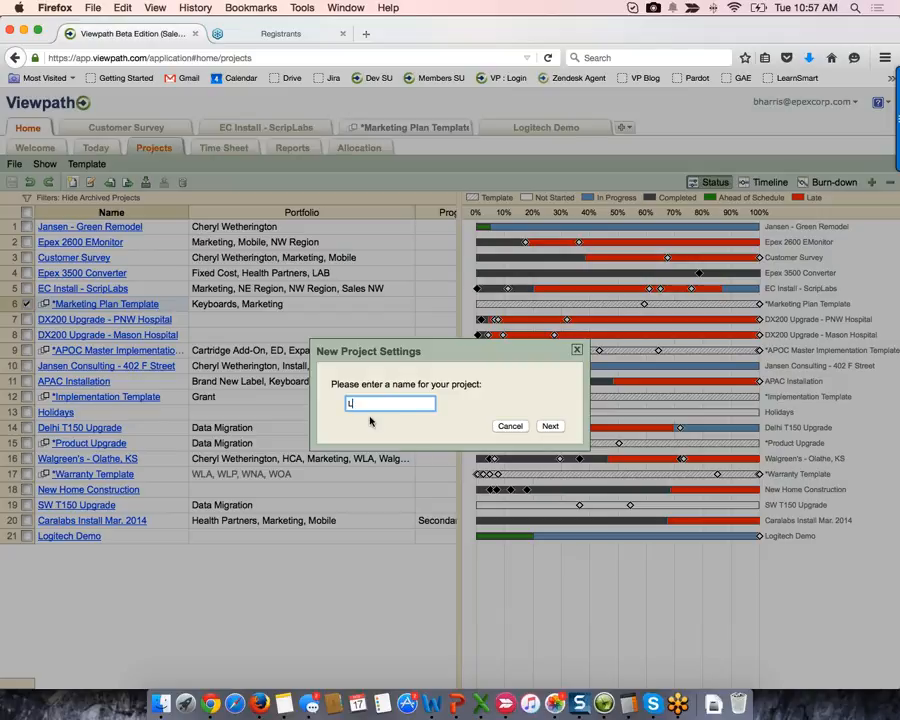
{"action": "type", "text": "ogitech Demo 2"}
{"action": "key", "text": "Return"}
- Base it on the *Marketing Plan Template with the default start date, importing all resources
{"action": "left_click", "coordinate": [351, 434]}
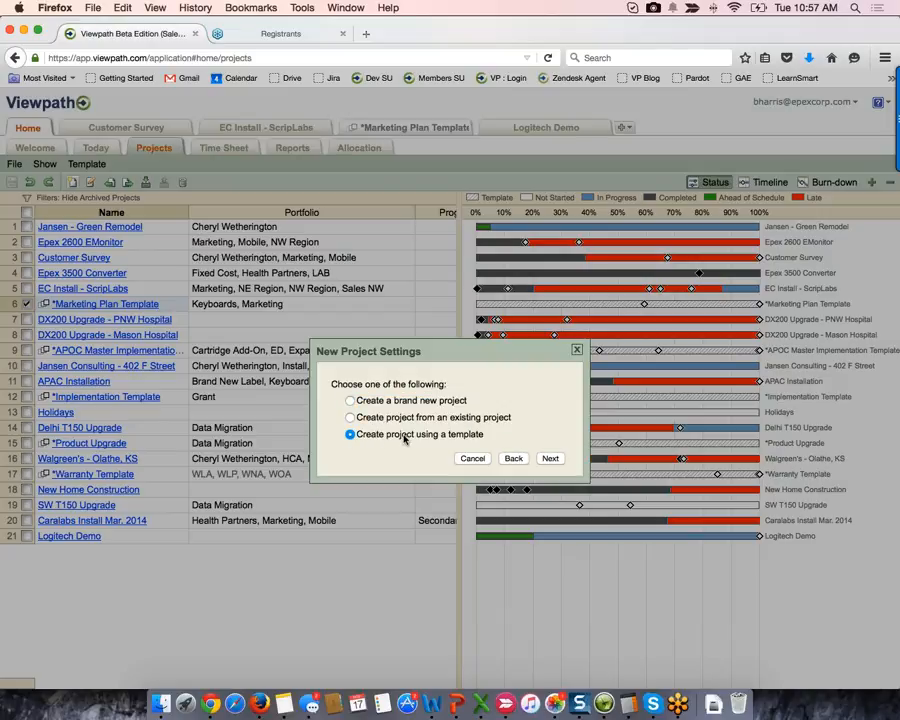
{"action": "left_click", "coordinate": [548, 458]}
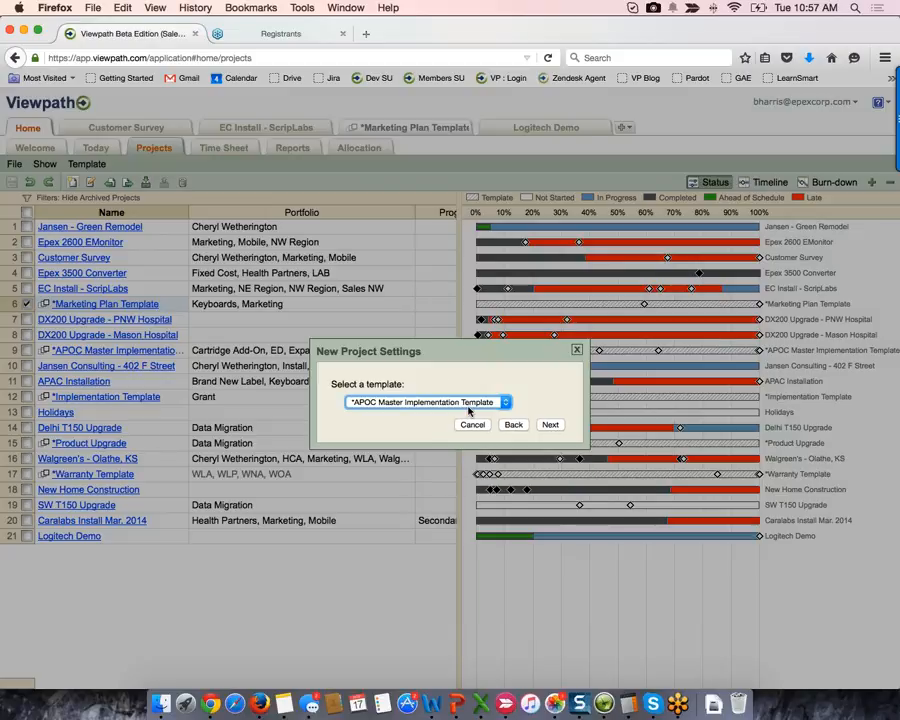
{"action": "left_click", "coordinate": [472, 405]}
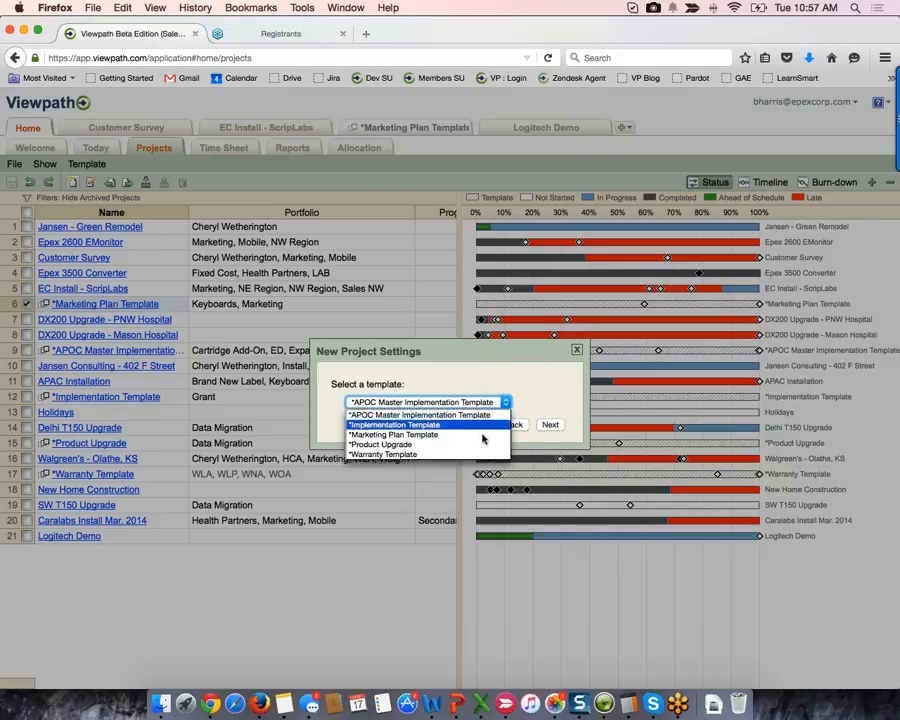
{"action": "left_click", "coordinate": [482, 435]}
{"action": "left_click", "coordinate": [548, 424]}
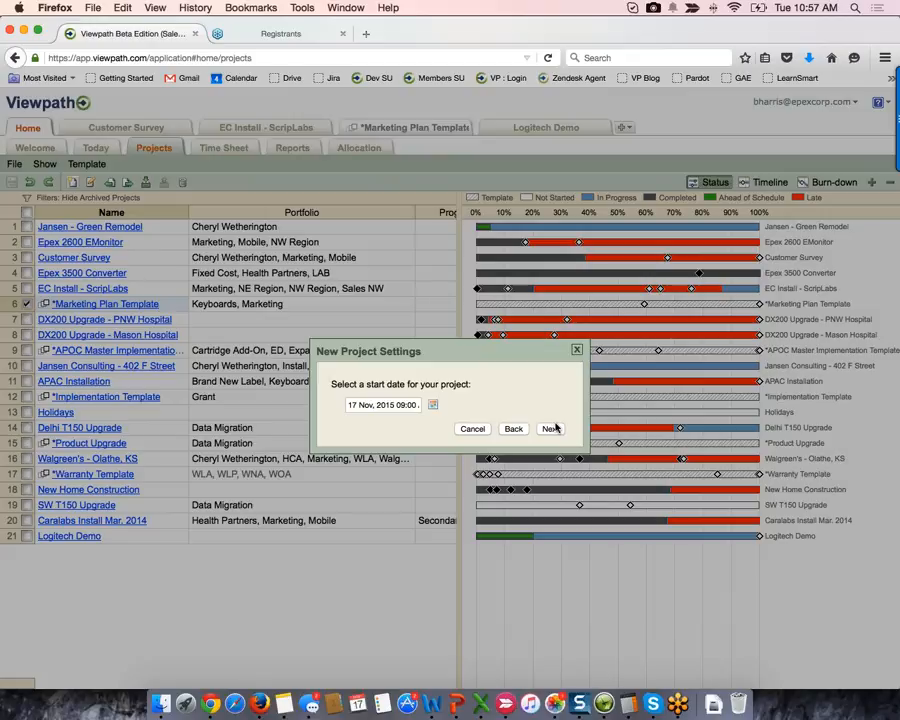
{"action": "left_click", "coordinate": [553, 428]}
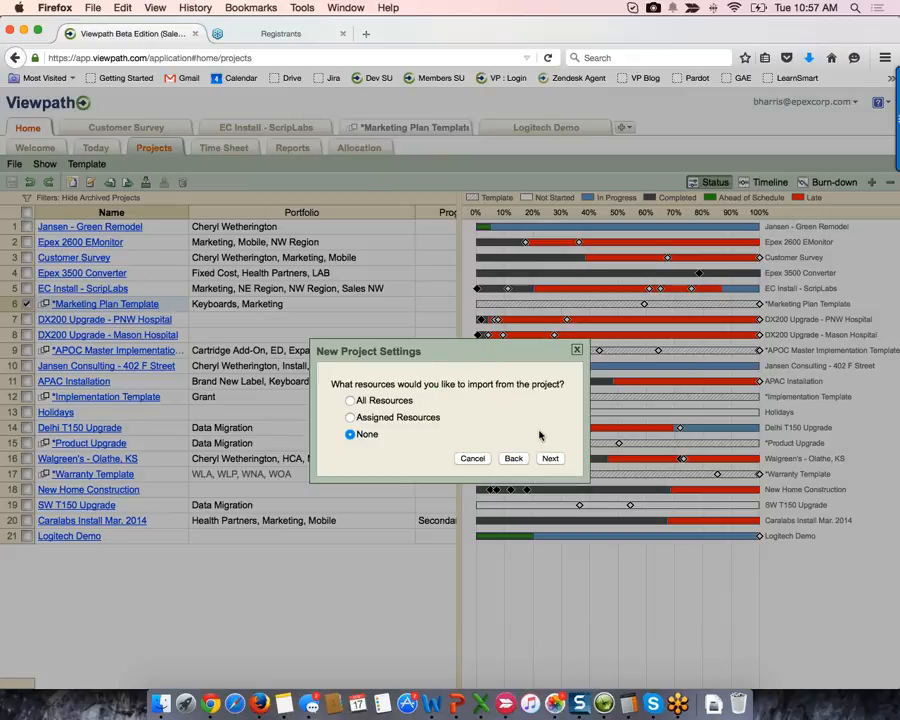
{"action": "left_click", "coordinate": [352, 401]}
{"action": "left_click", "coordinate": [550, 458]}
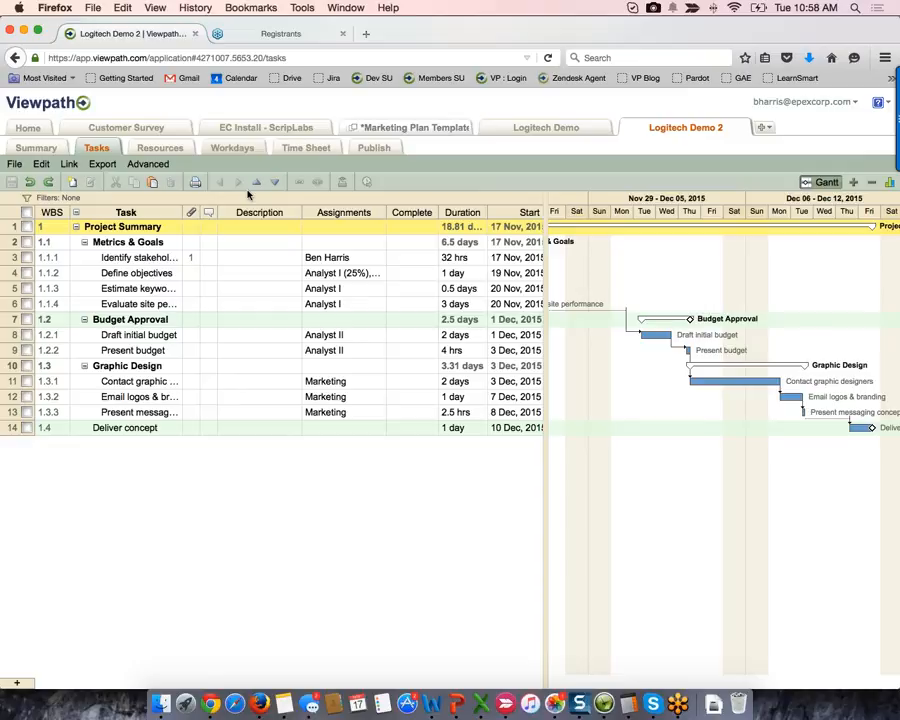
- Review the four named team members in the Resources list, briefly checking the Tasks list
{"action": "left_click", "coordinate": [170, 149]}
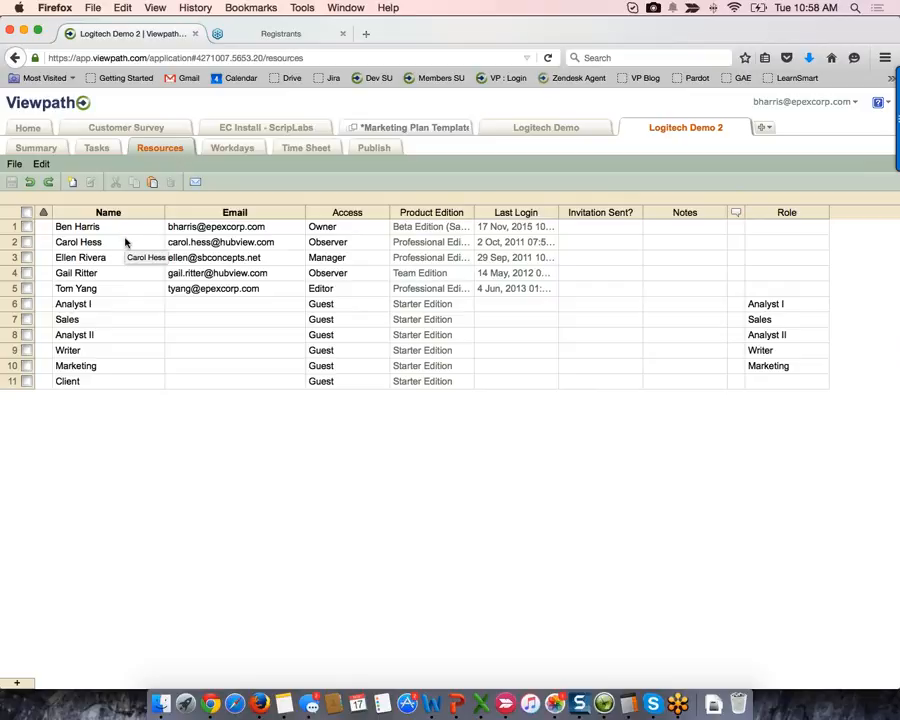
{"action": "left_click_drag", "start_coordinate": [125, 242], "coordinate": [121, 288]}
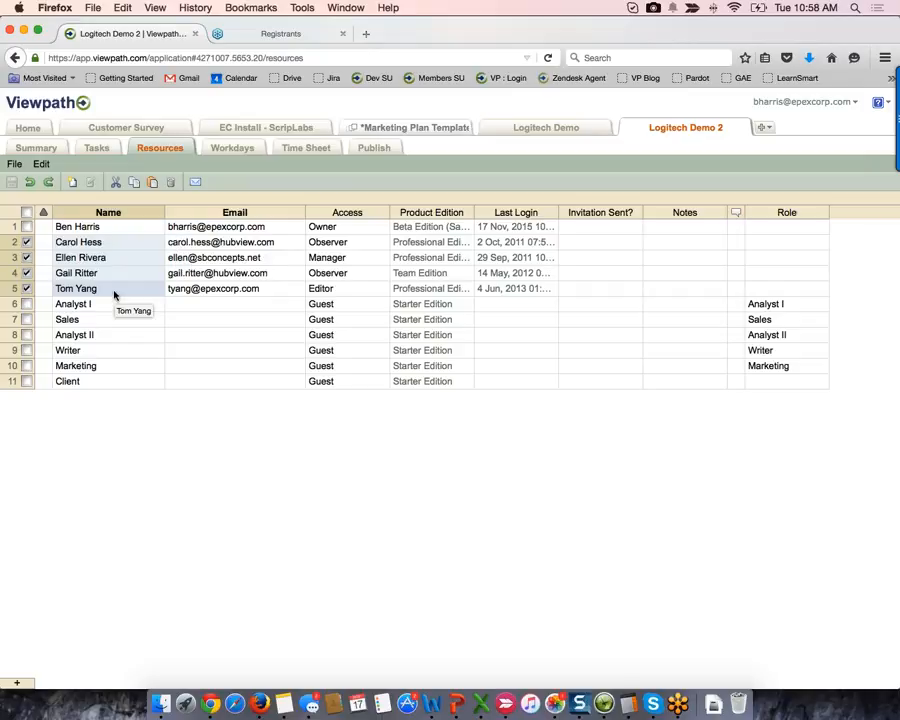
{"action": "left_click", "coordinate": [97, 148]}
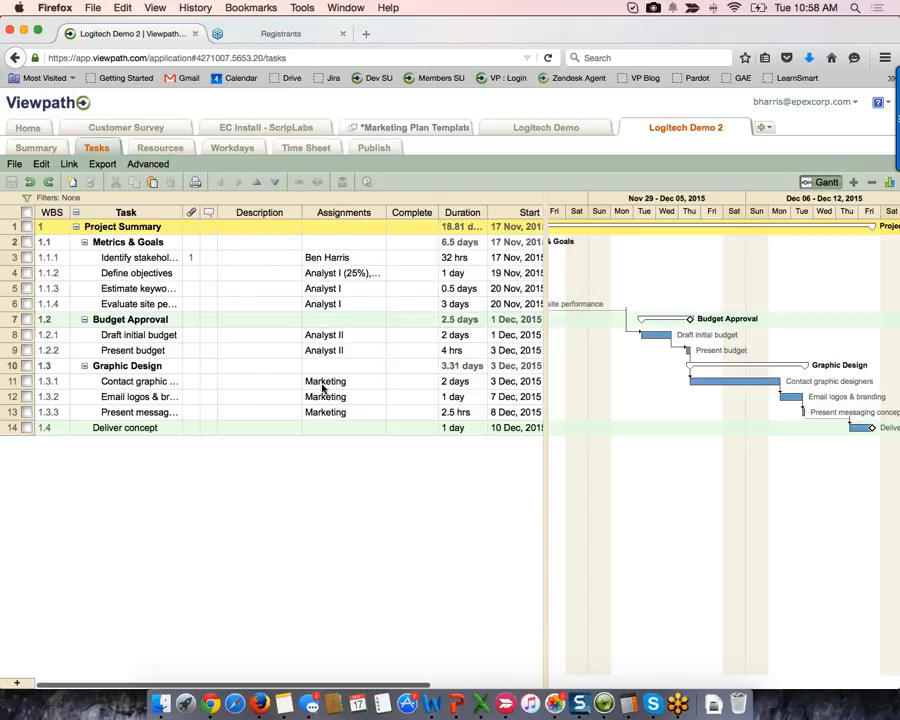
{"action": "left_click", "coordinate": [158, 150]}
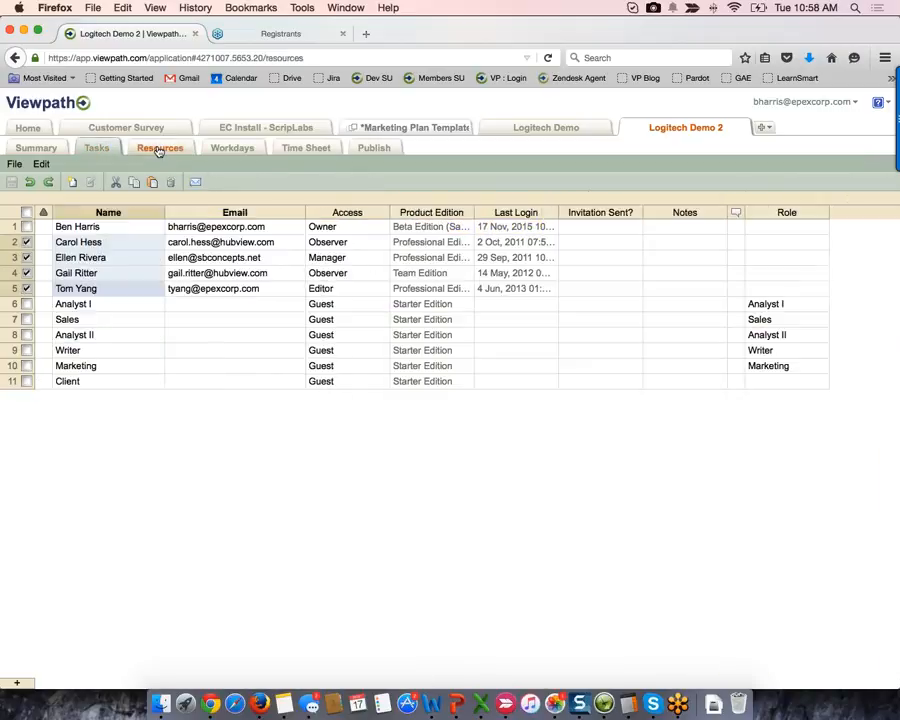
- Rename the Analyst I resource to the person's full name and enter their e-mail address
{"action": "double_click", "coordinate": [130, 304]}
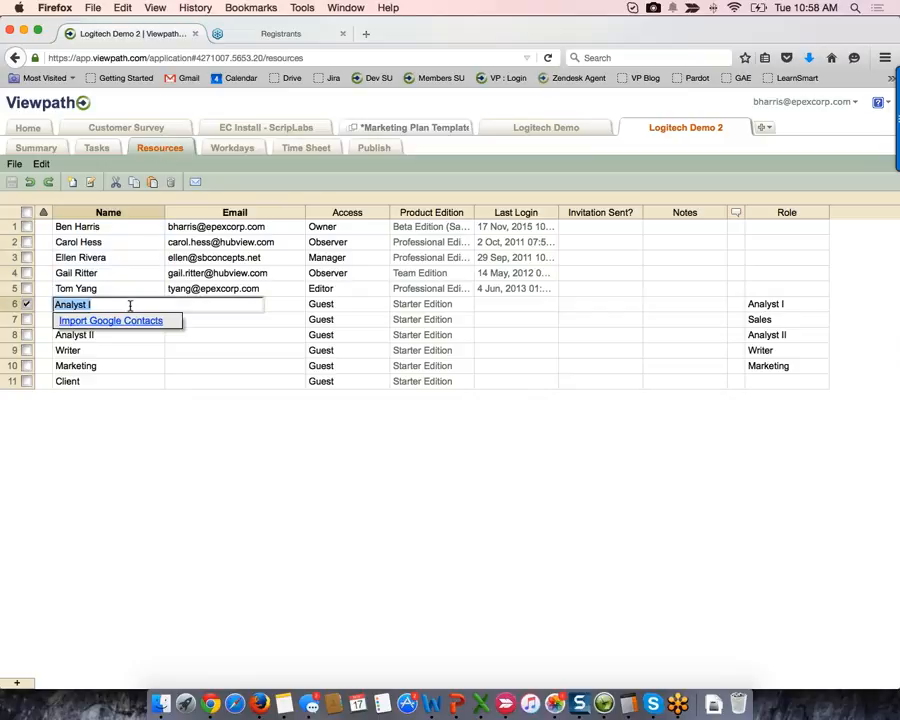
{"action": "key", "text": "Tab"}
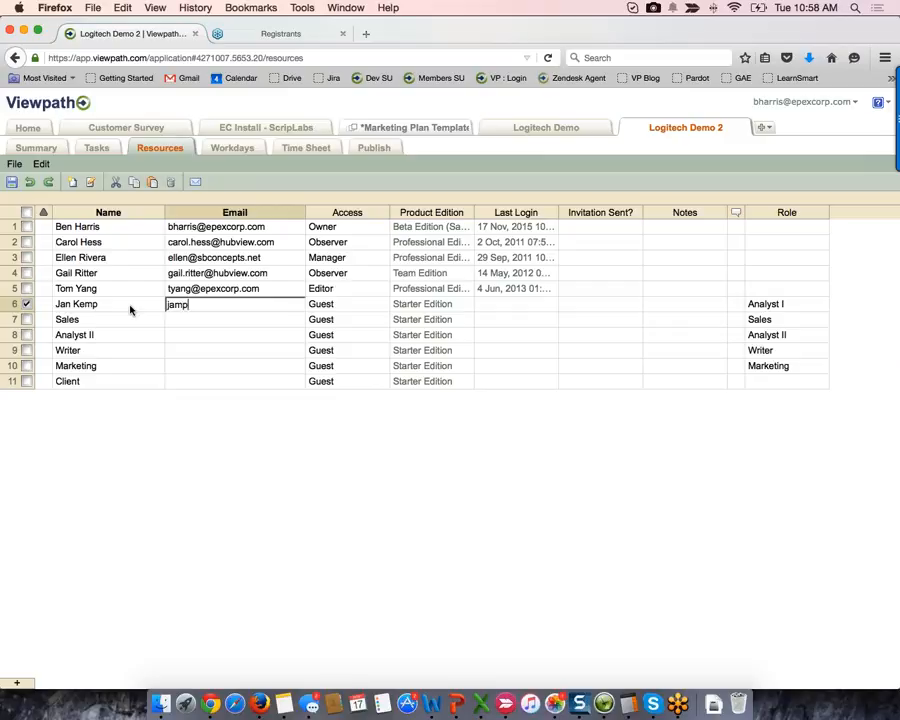
{"action": "key", "text": "BackSpace"}
{"action": "key", "text": "BackSpace"}
{"action": "key", "text": "BackSpace"}
{"action": "key", "text": "BackSpace"}
{"action": "key", "text": "Tab"}
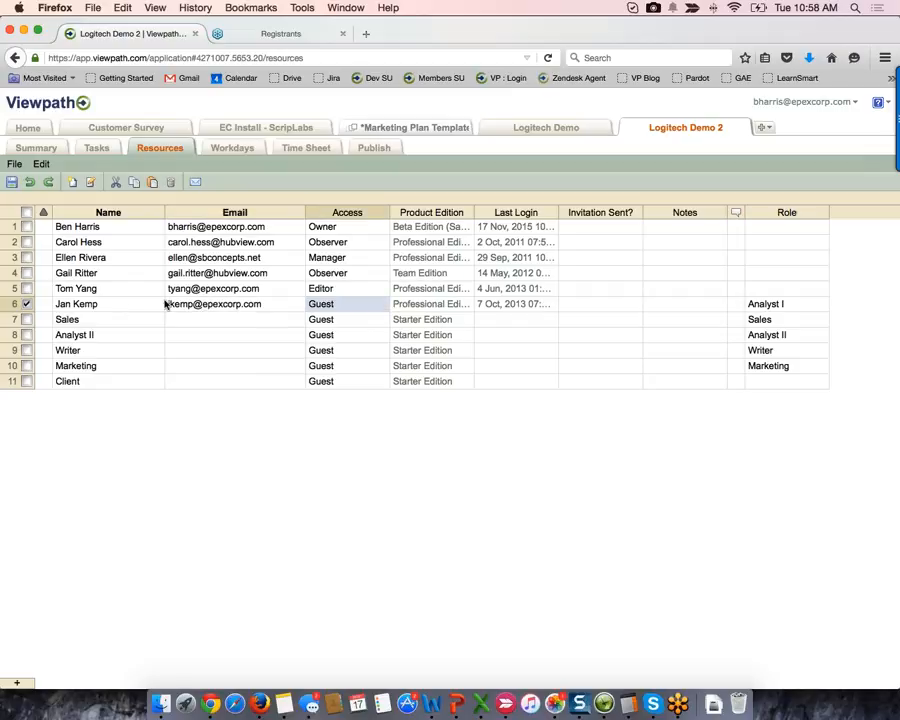
- Check the Metrics & Goals tasks now assigned to that person, then return to Resources
{"action": "left_click", "coordinate": [97, 150]}
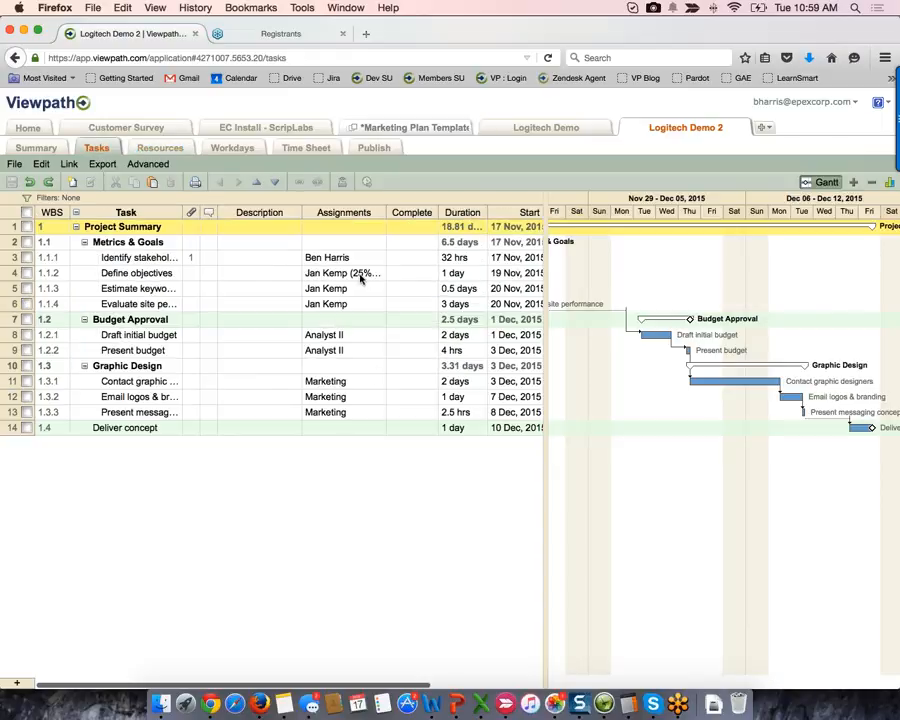
{"action": "left_click_drag", "start_coordinate": [350, 281], "coordinate": [352, 305]}
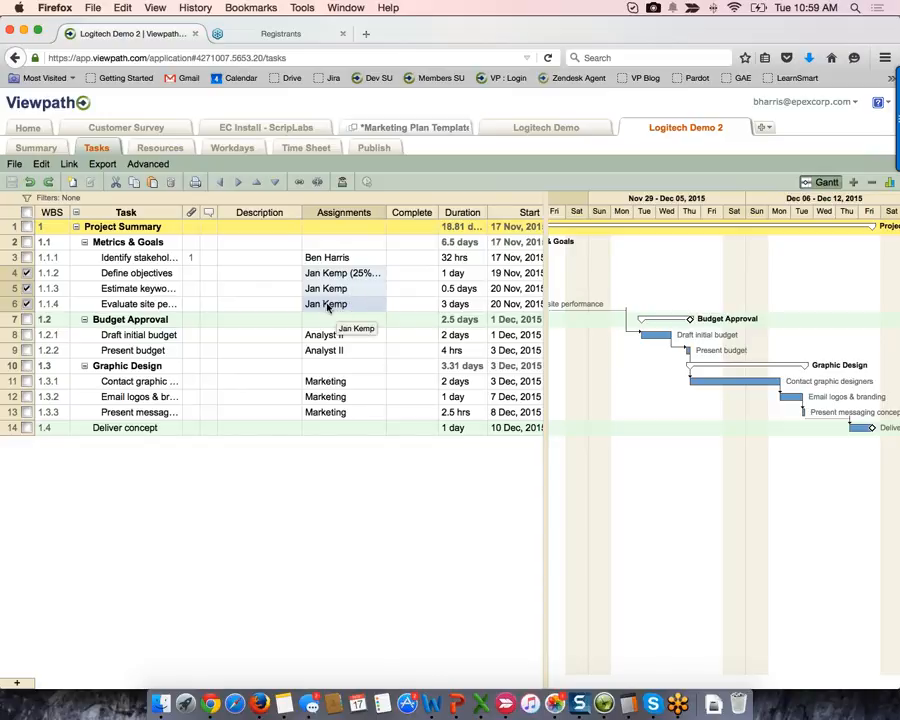
{"action": "left_click", "coordinate": [166, 152]}
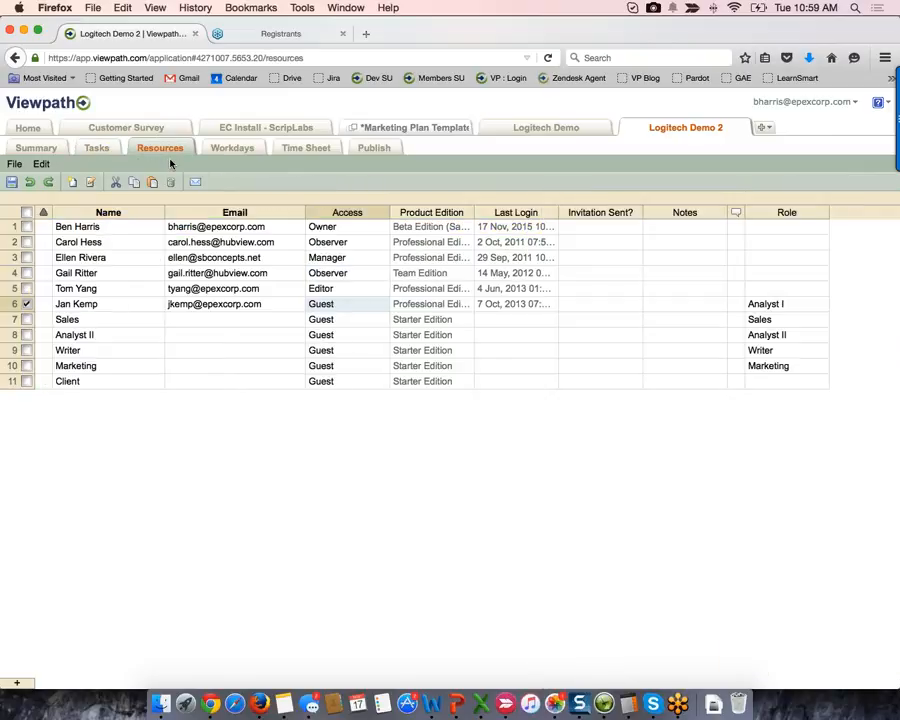
- Step the new team member's Access level through None, Guest and Observer
{"action": "left_click", "coordinate": [354, 305]}
{"action": "key", "text": "Up"}
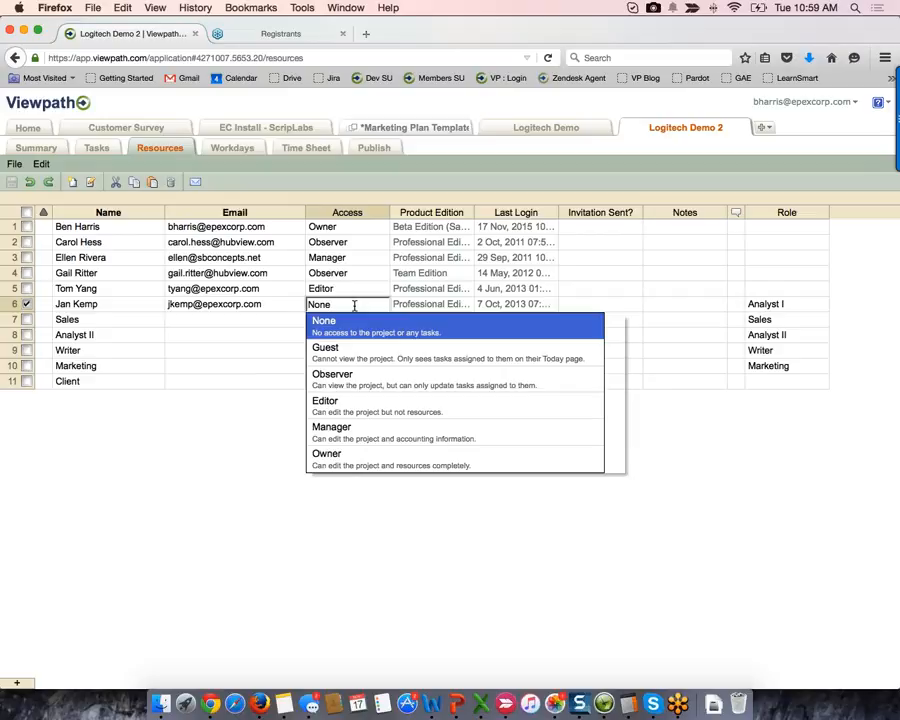
{"action": "key", "text": "Down"}
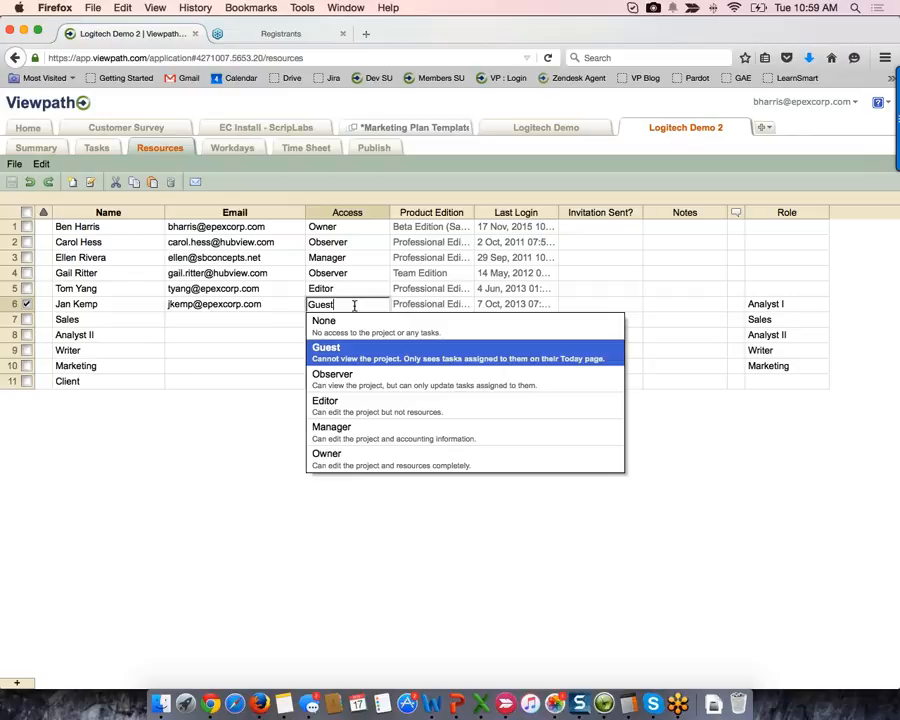
{"action": "key", "text": "Down"}
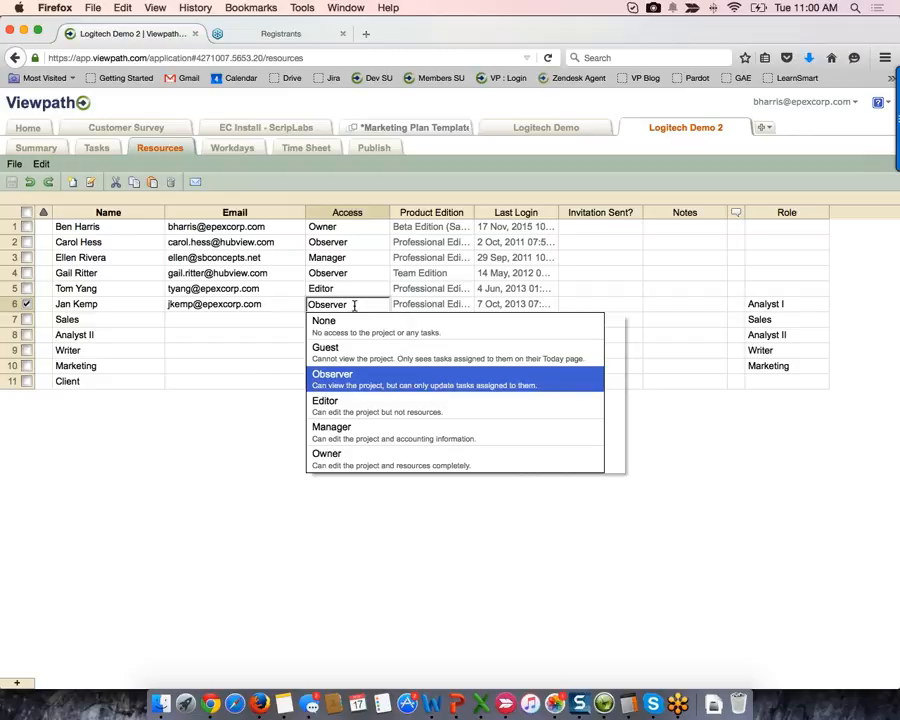
- Move the Access level through Editor and Manager to Owner and commit it
{"action": "key", "text": "Down"}
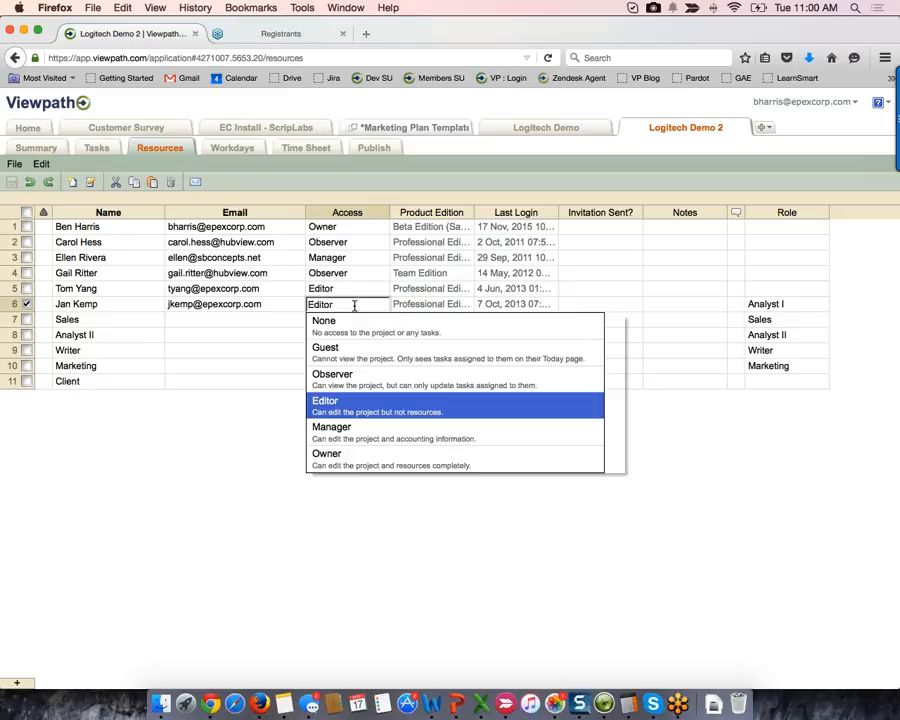
{"action": "key", "text": "Down"}
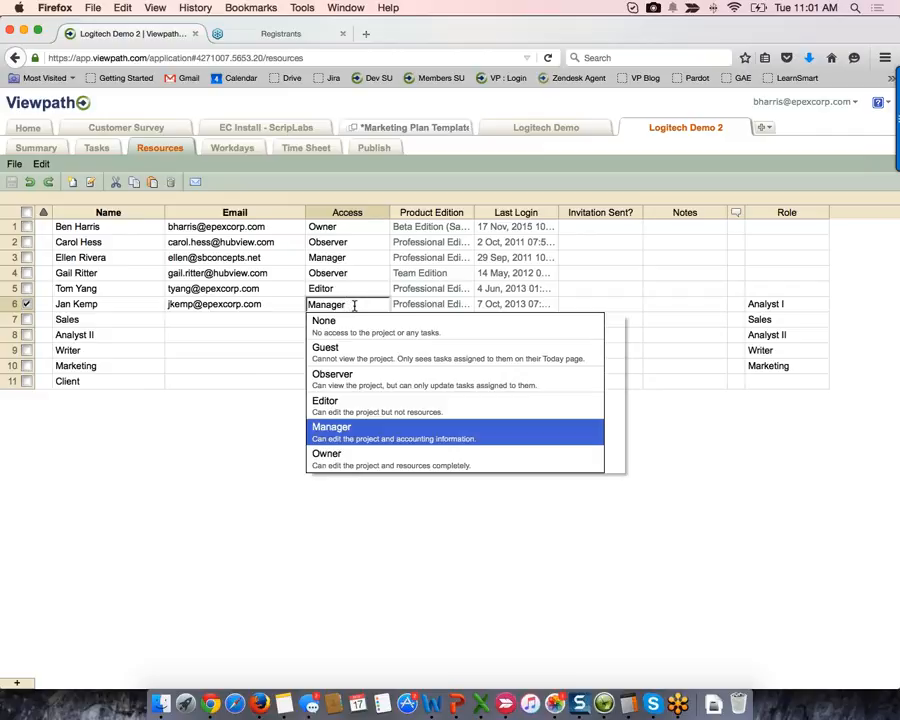
{"action": "key", "text": "Down"}
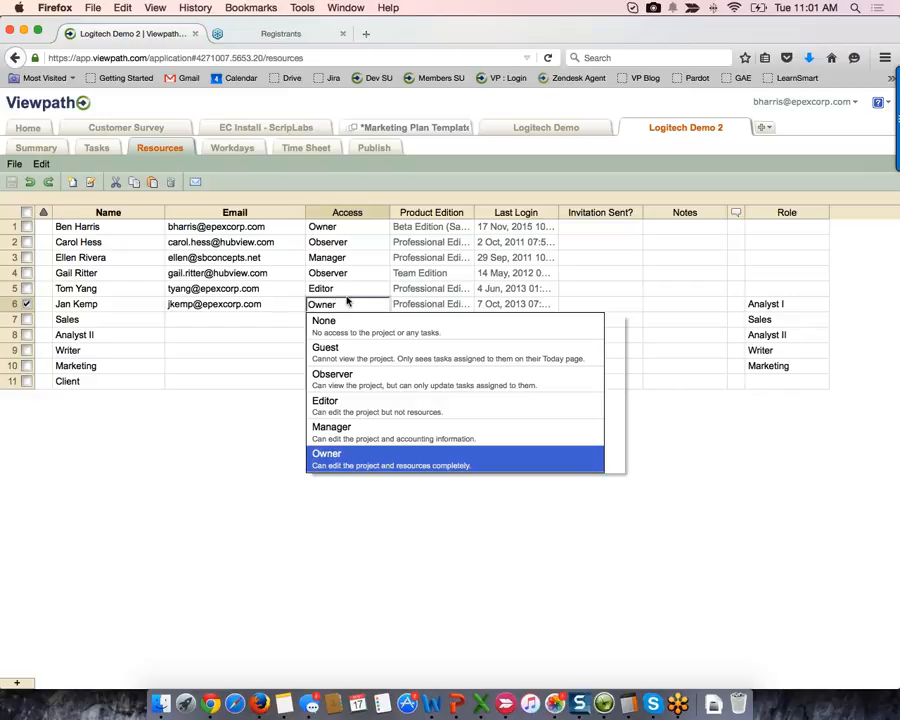
{"action": "left_click", "coordinate": [346, 290]}
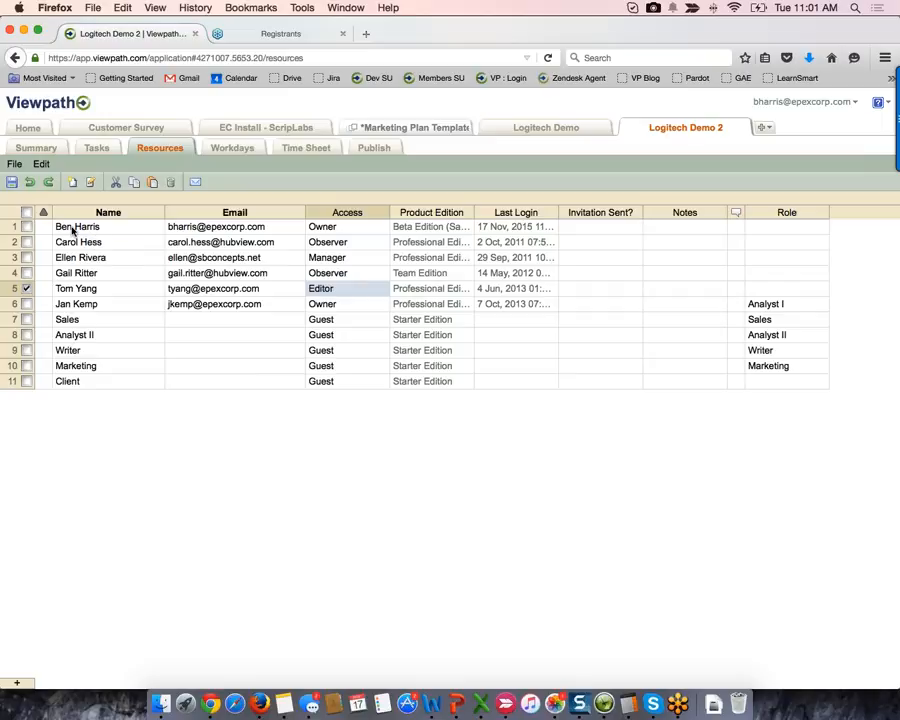
- Select all six named team members and start sending them invitation e-mails
{"action": "left_click_drag", "start_coordinate": [72, 230], "coordinate": [68, 307]}
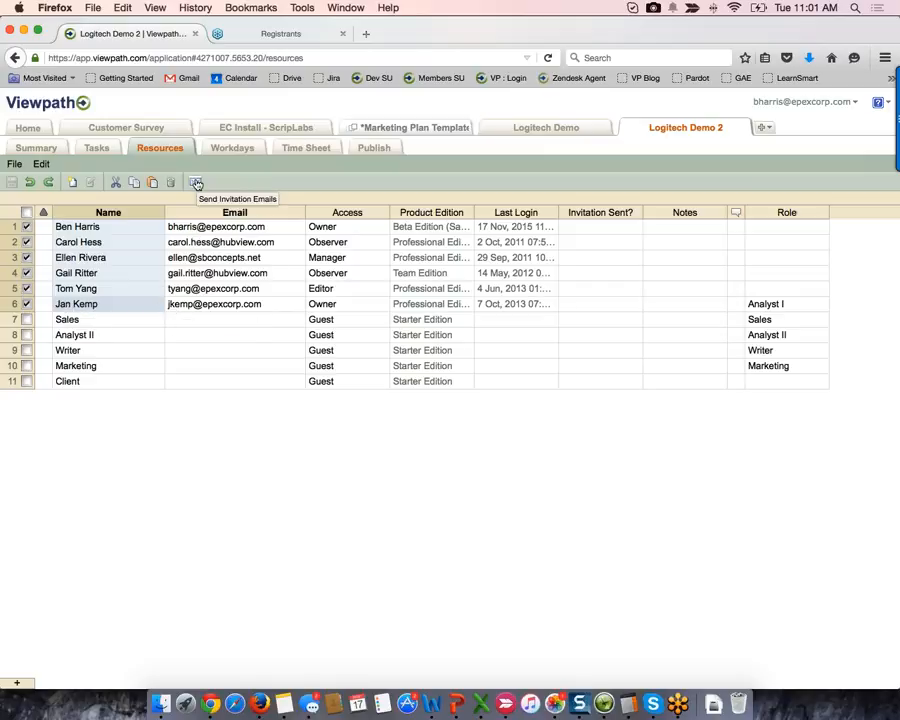
{"action": "left_click", "coordinate": [196, 182]}
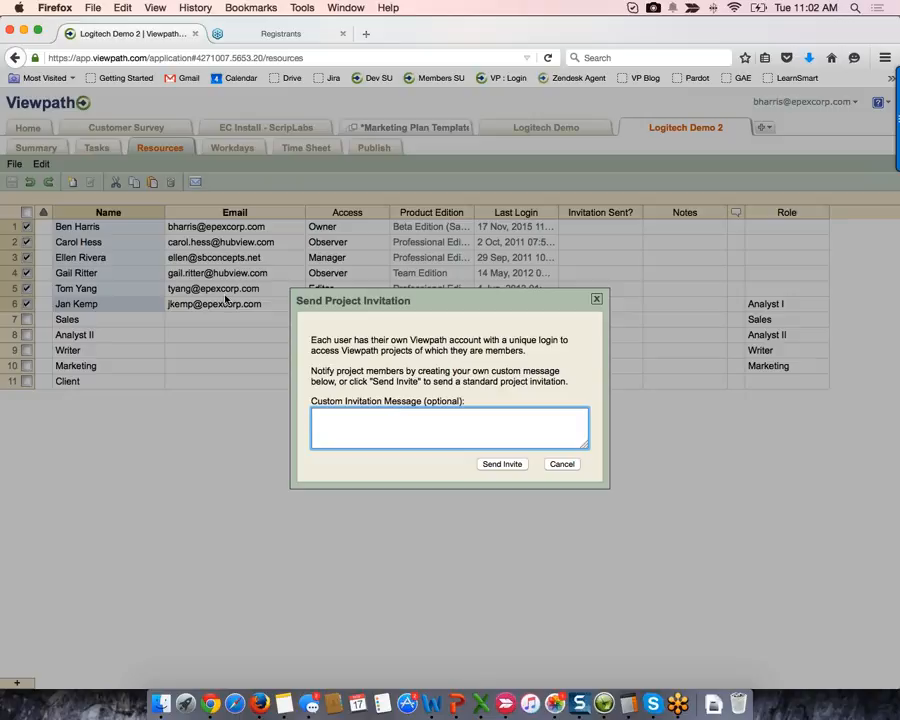
- Close the invitation dialog and show the Workdays page with 8–4 weekday hours and four holidays
{"action": "left_click", "coordinate": [561, 465]}
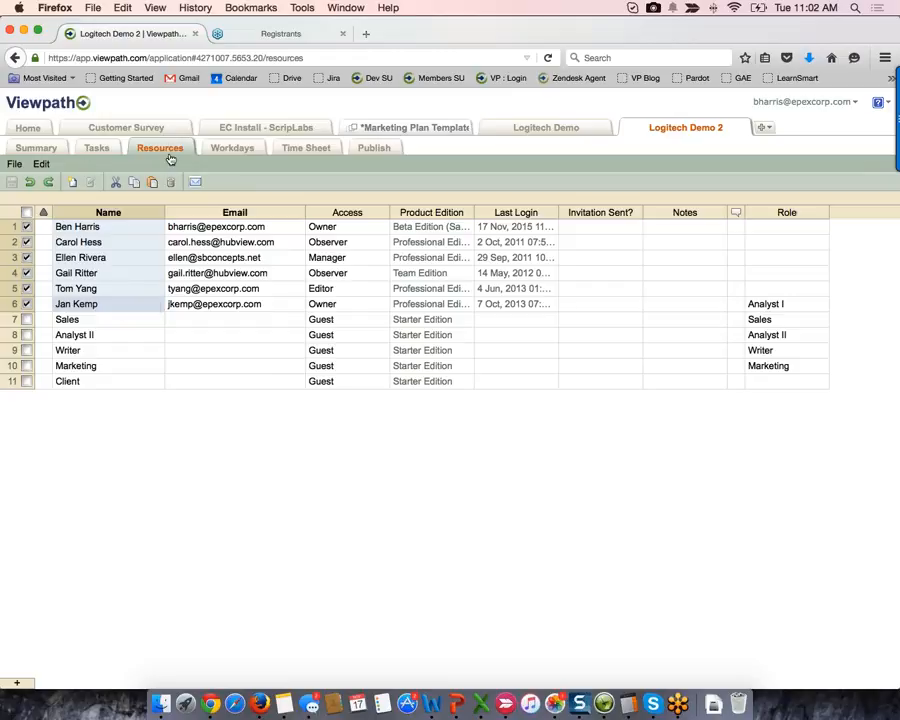
{"action": "left_click", "coordinate": [201, 150]}
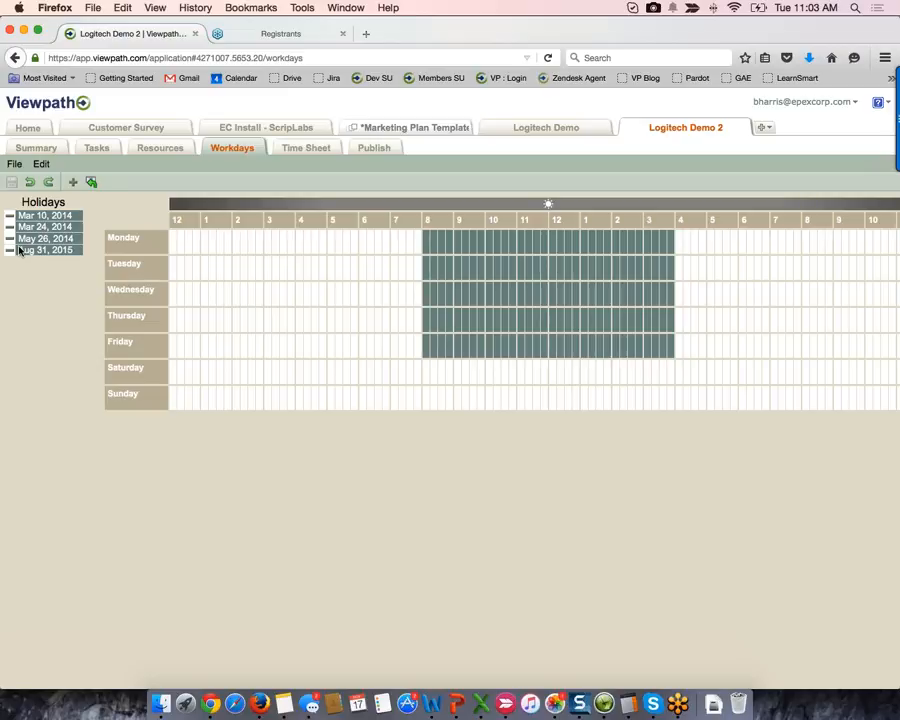
- Add Dec 25 and Dec 28, 2015 as holidays and clear Monday's 9–10 AM working hour
{"action": "left_click", "coordinate": [72, 181]}
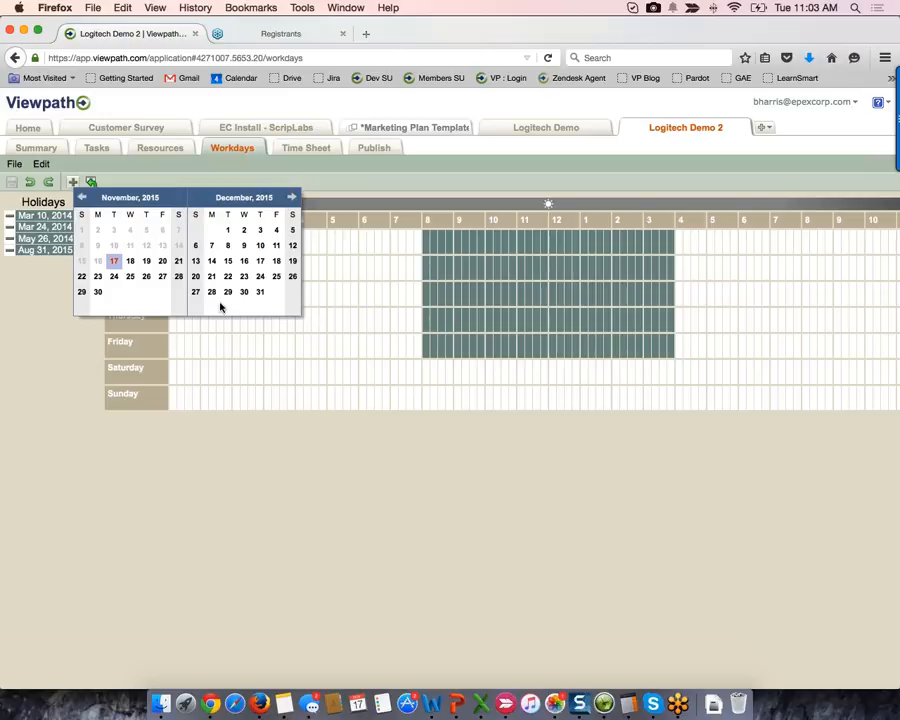
{"action": "left_click", "coordinate": [275, 278]}
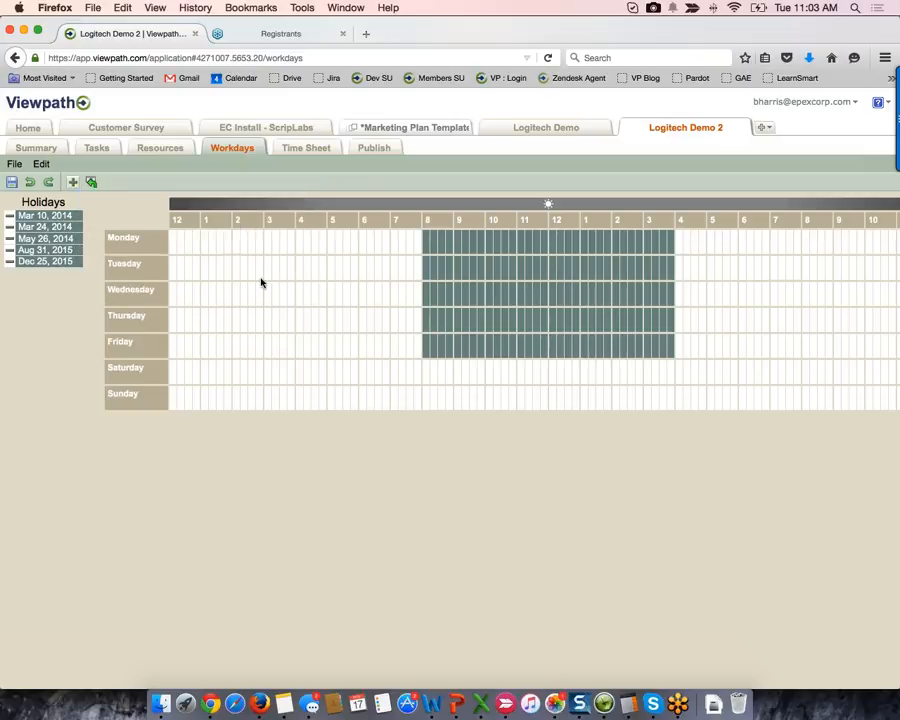
{"action": "left_click", "coordinate": [72, 181]}
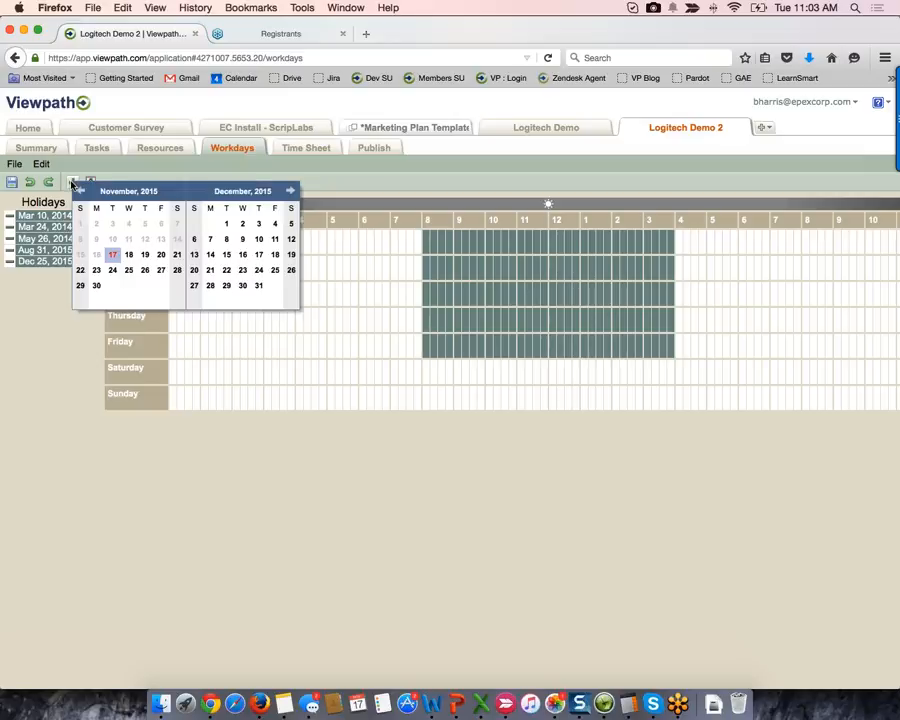
{"action": "left_click", "coordinate": [212, 287]}
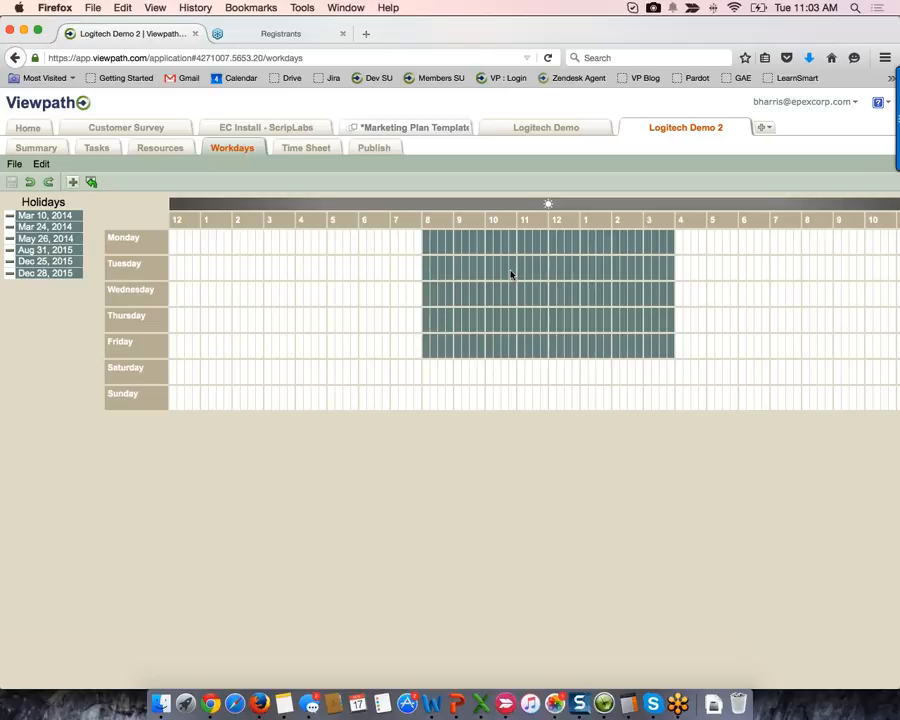
{"action": "left_click_drag", "start_coordinate": [460, 251], "coordinate": [481, 253]}
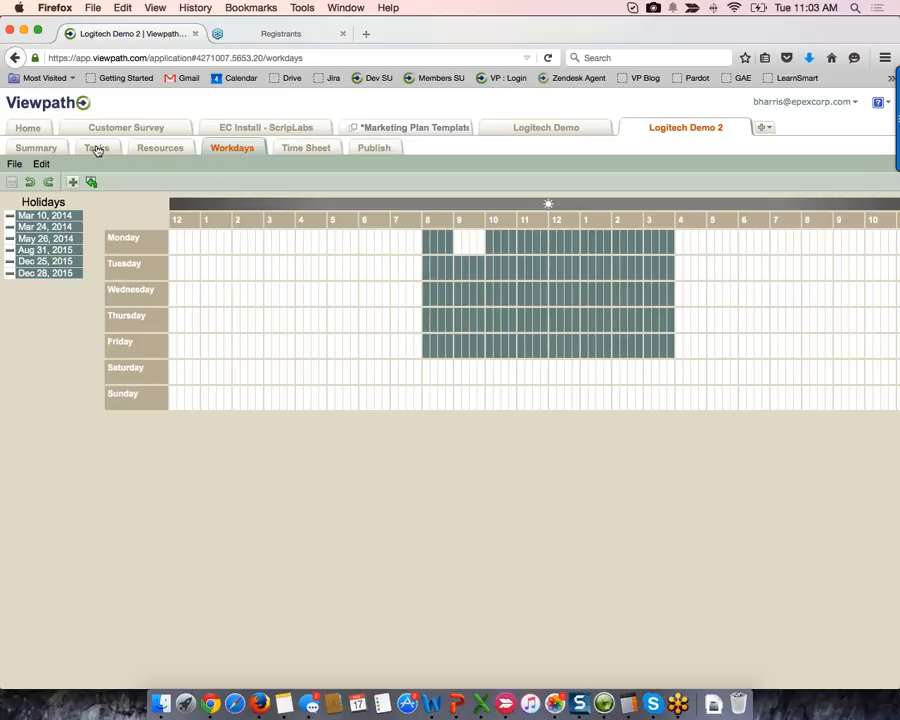
- Publish a Standard snapshot of Logitech Demo 2 and open its shareable URL in a new tab
{"action": "left_click", "coordinate": [97, 149]}
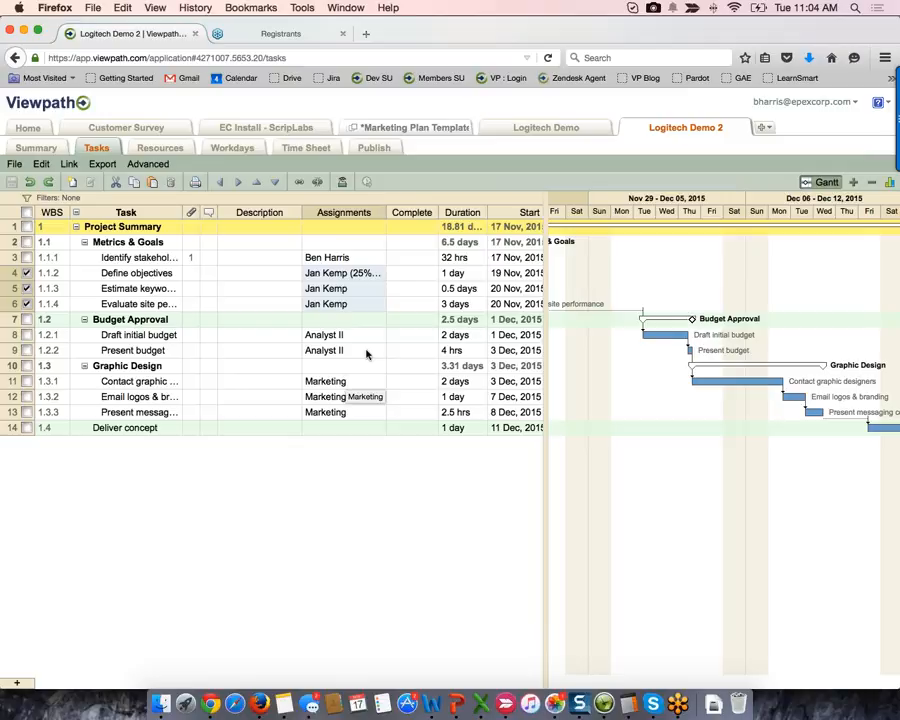
{"action": "left_click", "coordinate": [382, 152]}
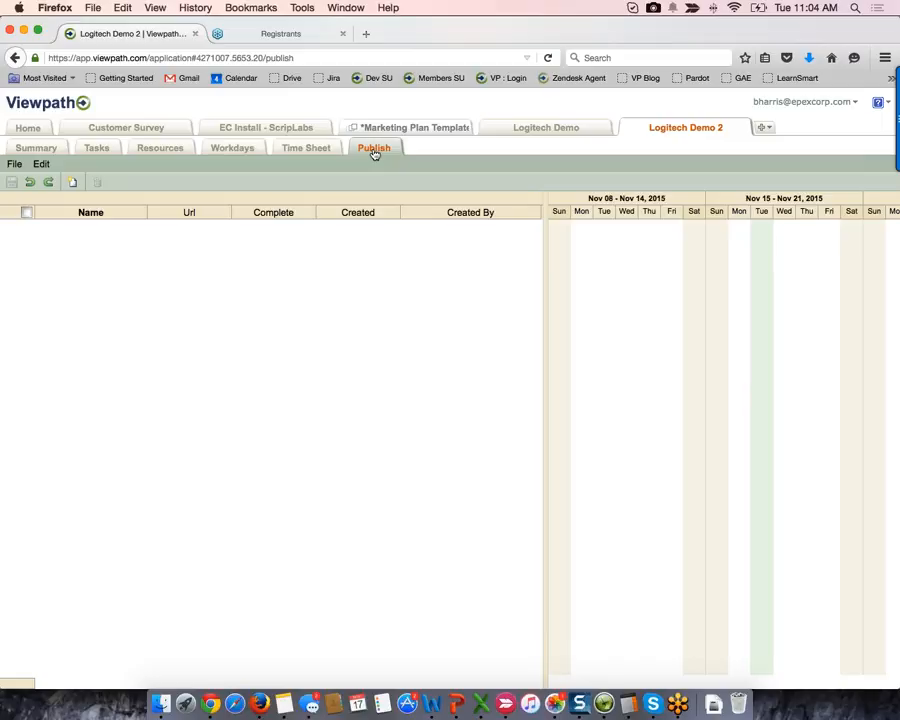
{"action": "left_click", "coordinate": [72, 183]}
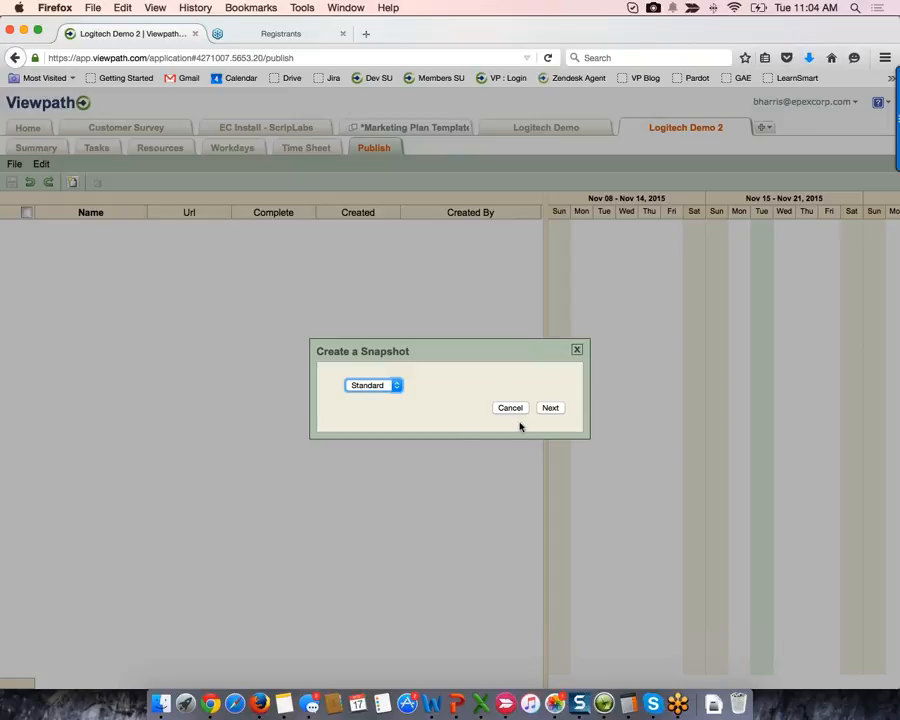
{"action": "left_click", "coordinate": [552, 410]}
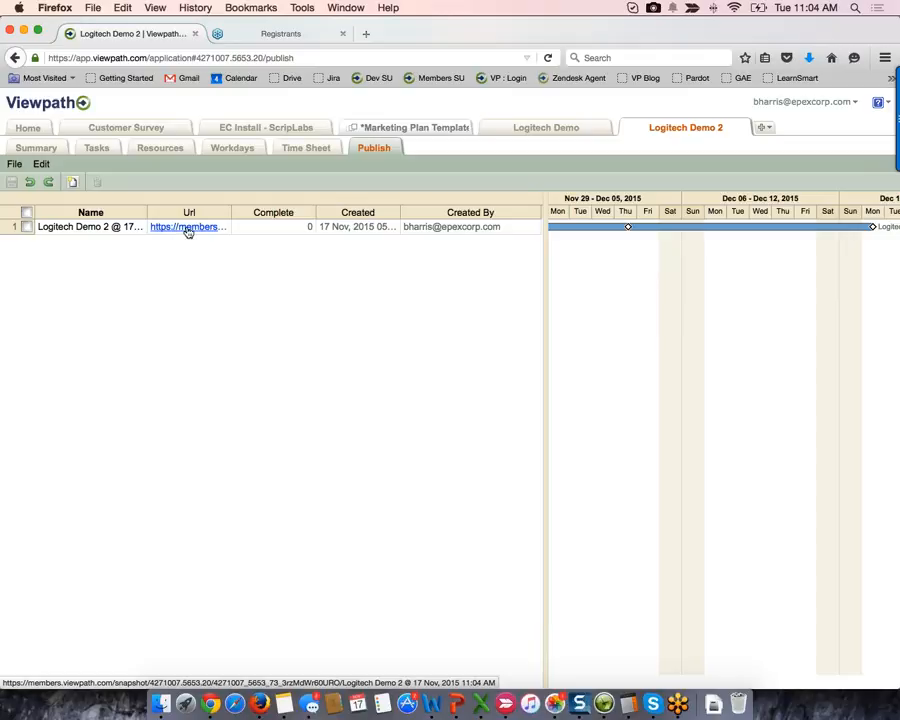
{"action": "left_click", "coordinate": [187, 229]}
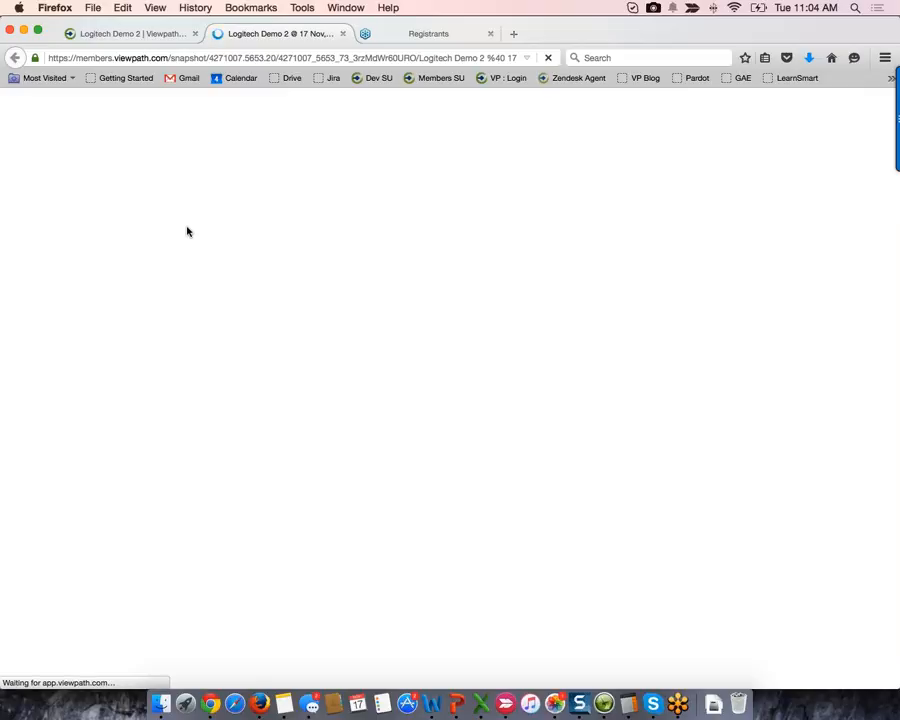
- In the snapshot tab, collapse Metrics & Goals and Budget Approval, zoom the Gantt, then return to Publish
{"action": "left_click", "coordinate": [239, 56]}
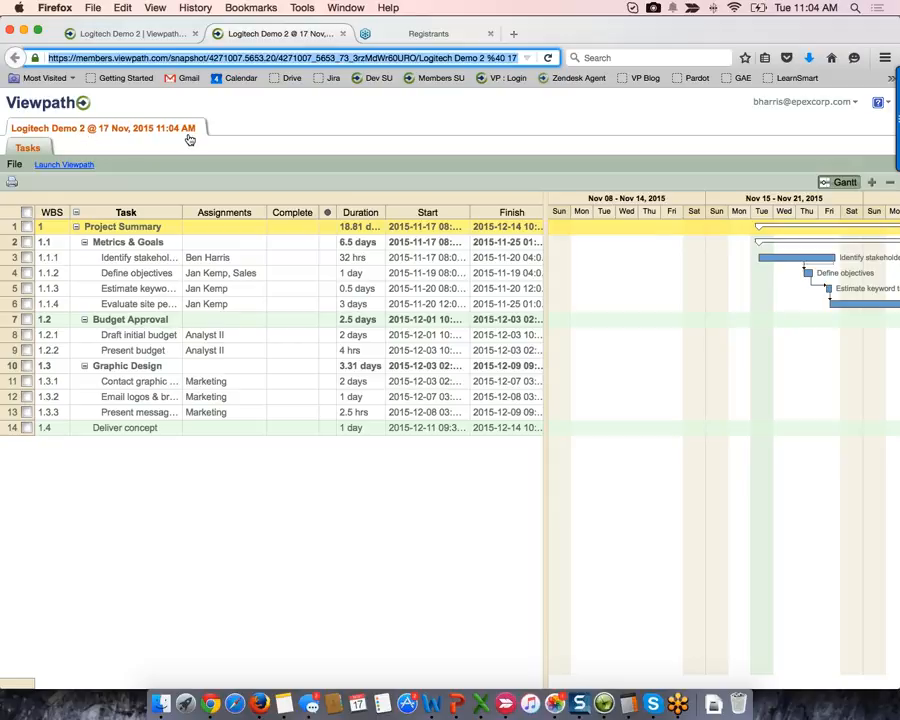
{"action": "left_click", "coordinate": [84, 250]}
{"action": "left_click", "coordinate": [84, 257]}
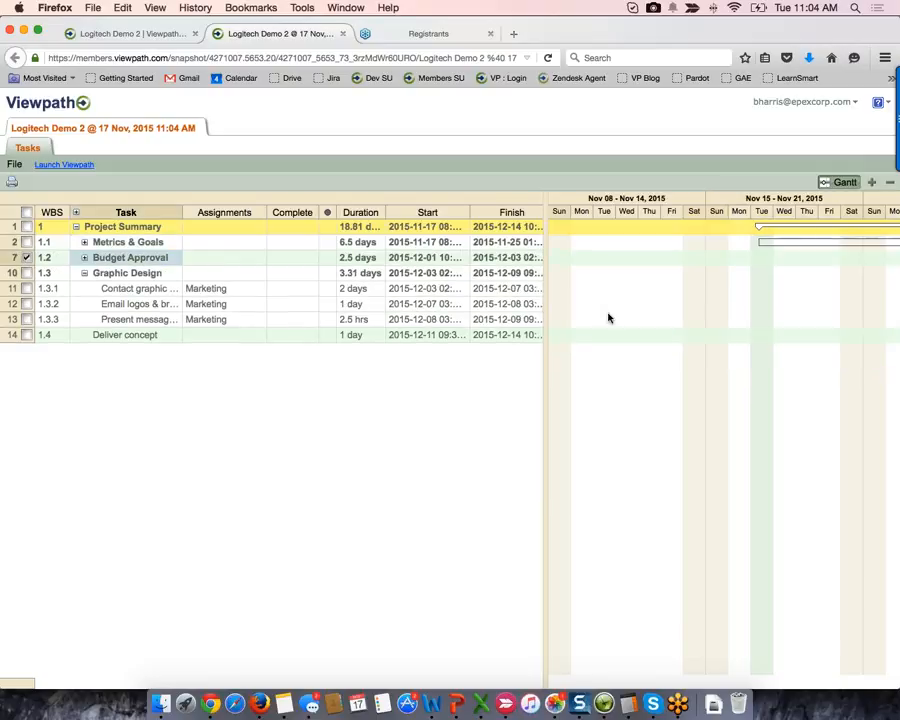
{"action": "left_click", "coordinate": [733, 304]}
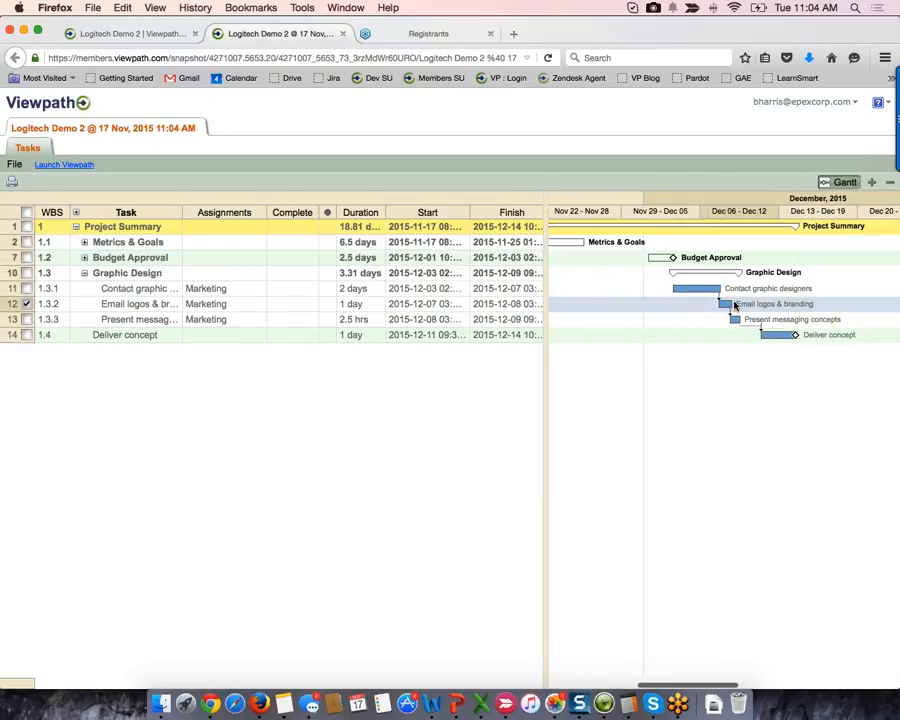
{"action": "scroll", "coordinate": [735, 305], "scroll_direction": "down", "scroll_amount": 3}
{"action": "scroll", "coordinate": [735, 305], "scroll_direction": "up", "scroll_amount": 1}
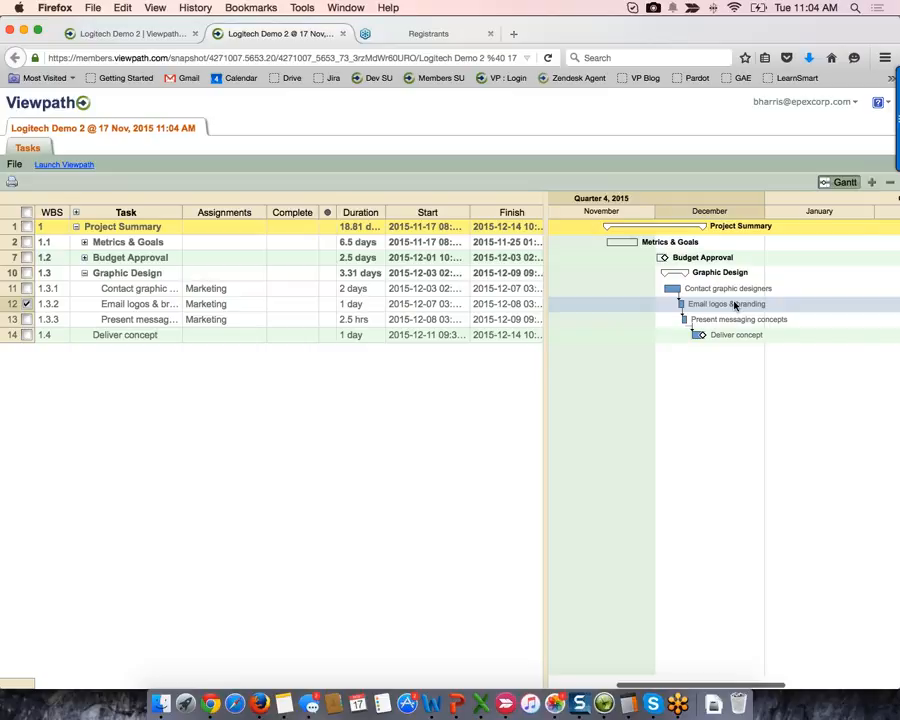
{"action": "scroll", "coordinate": [735, 305], "scroll_direction": "up", "scroll_amount": 4}
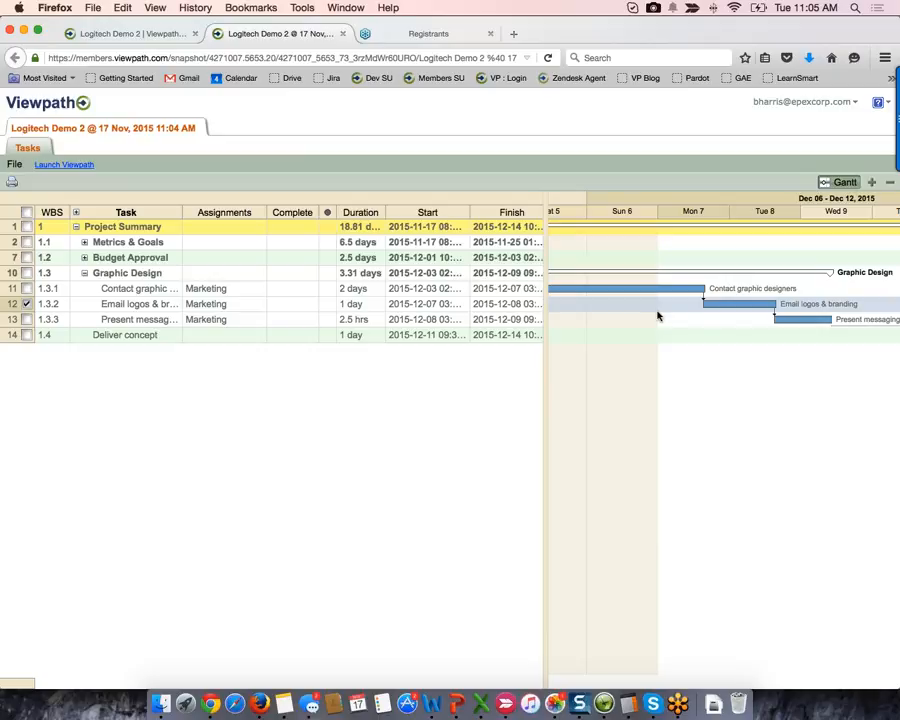
{"action": "left_click", "coordinate": [160, 33]}
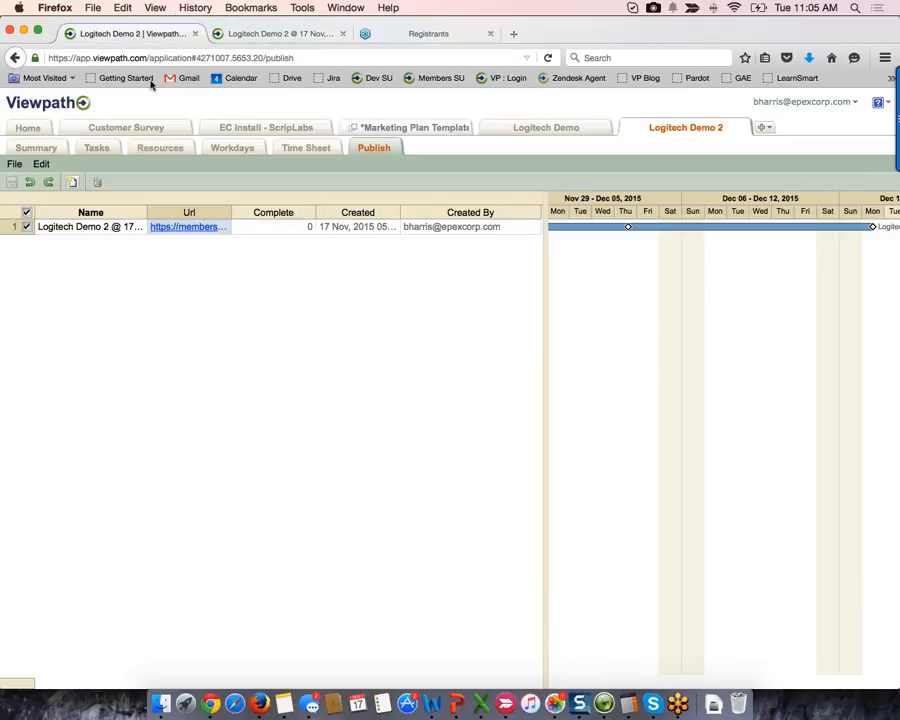
- Start a new Custom snapshot and continue to its column choices
{"action": "left_click", "coordinate": [73, 182]}
{"action": "left_click", "coordinate": [384, 389]}
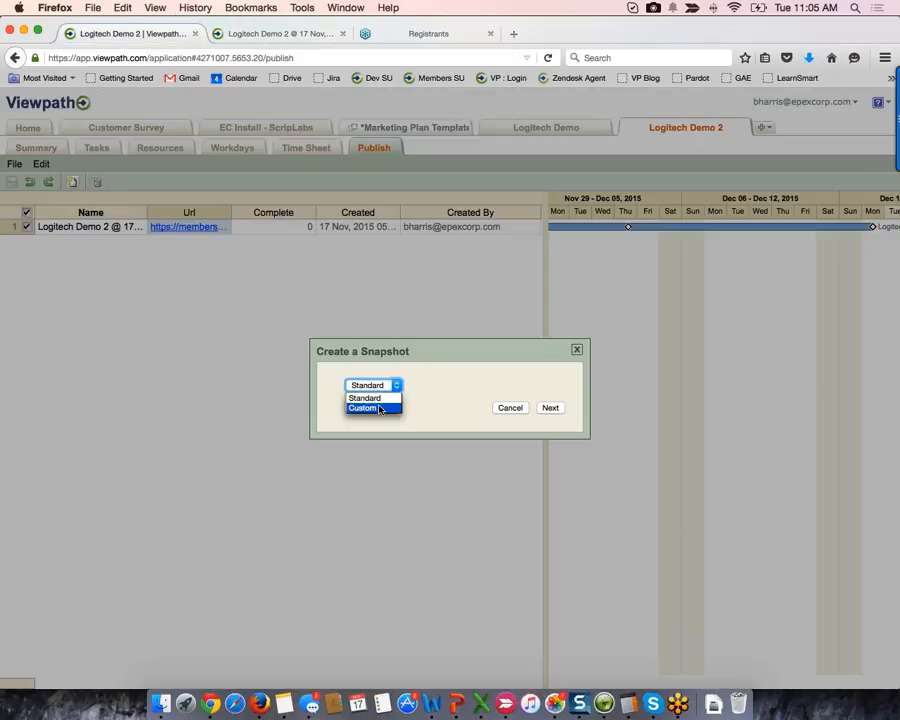
{"action": "left_click", "coordinate": [380, 409]}
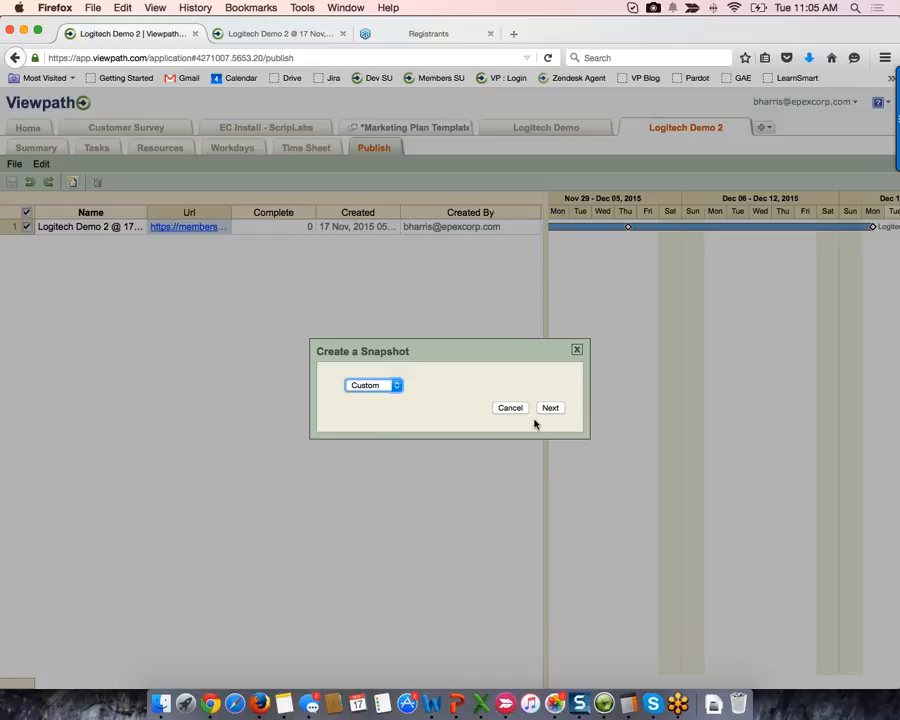
{"action": "left_click", "coordinate": [555, 412]}
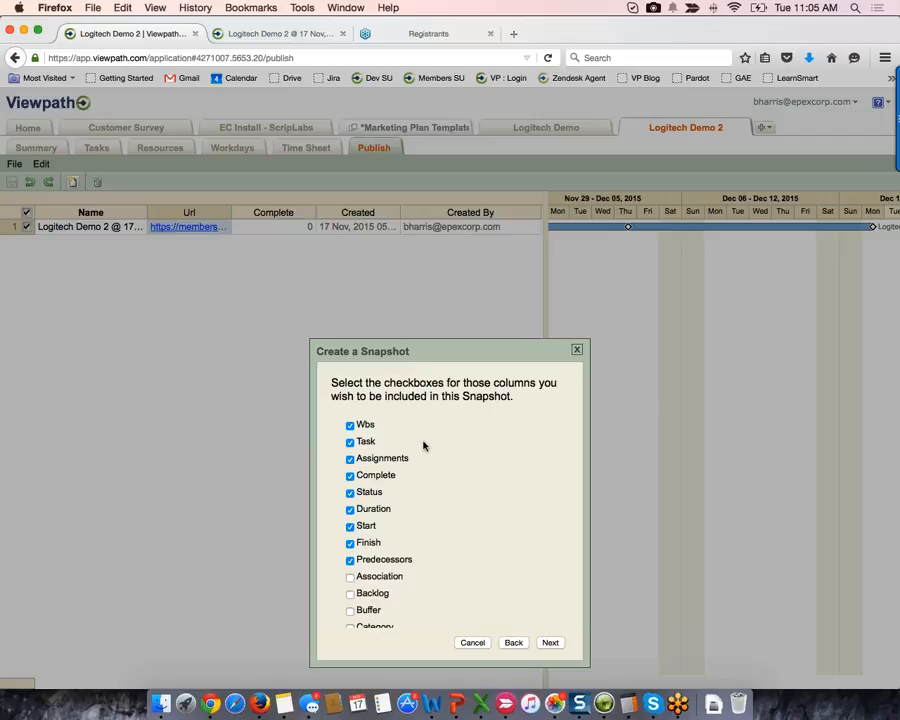
- Tick the Labels column, cancel the custom snapshot, and return to the published snapshot tab
{"action": "scroll", "coordinate": [415, 547], "scroll_direction": "down", "scroll_amount": 10}
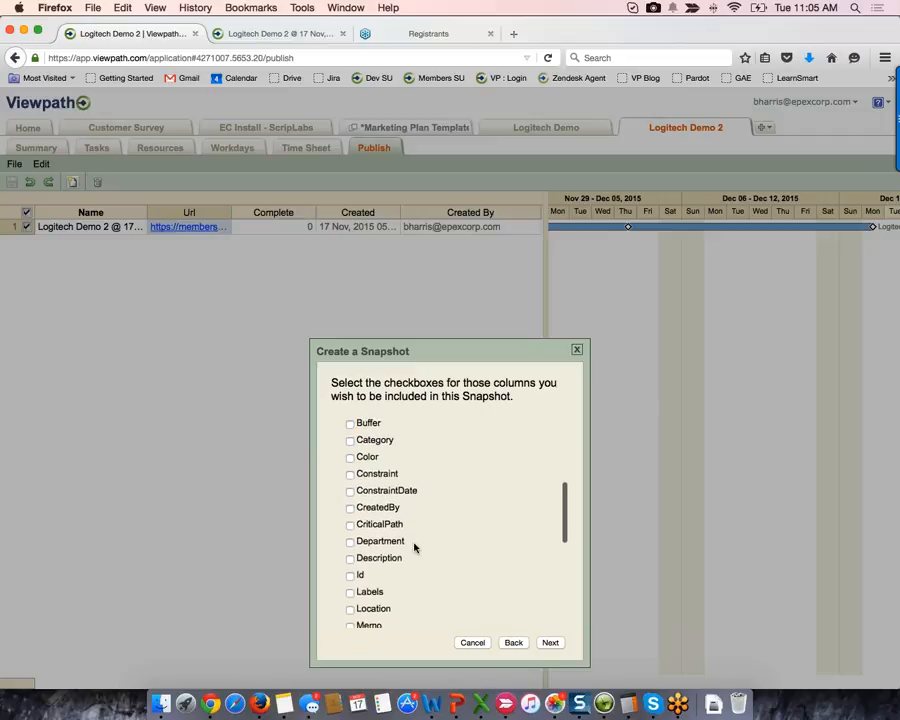
{"action": "scroll", "coordinate": [415, 547], "scroll_direction": "down", "scroll_amount": 4}
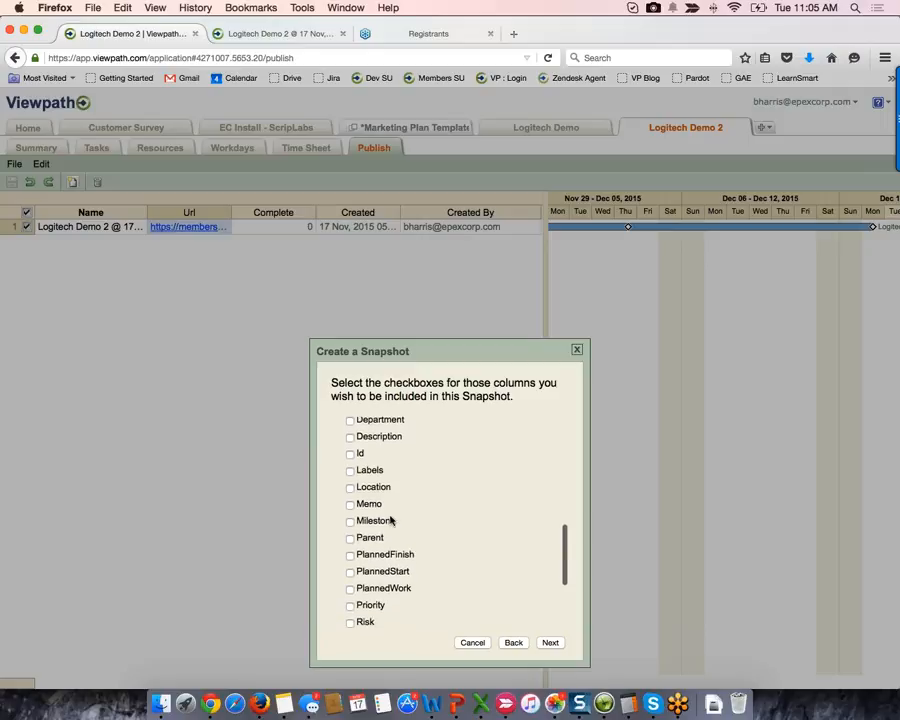
{"action": "left_click", "coordinate": [351, 472]}
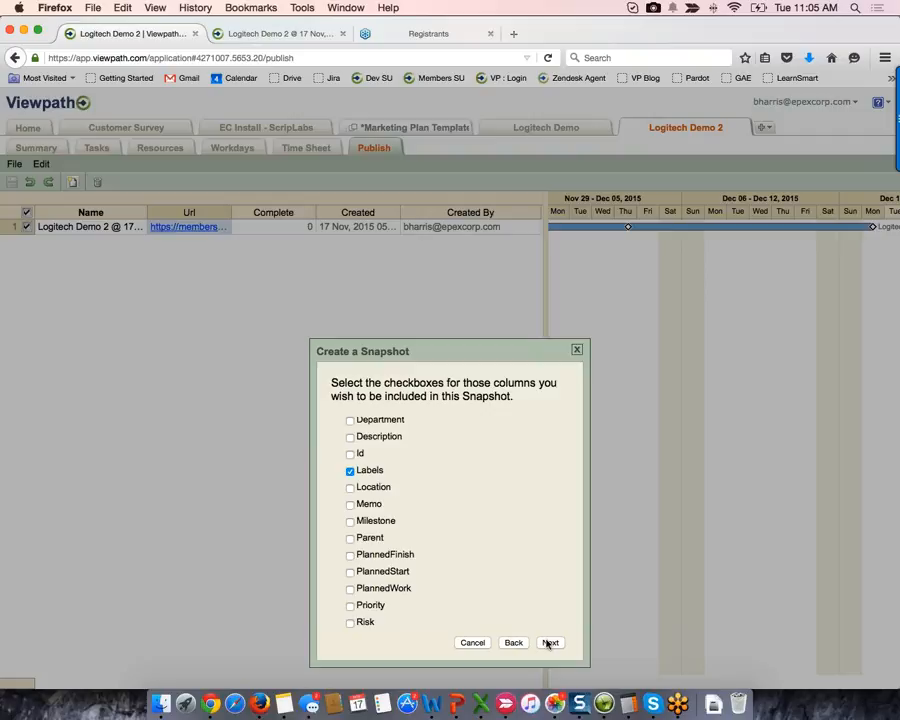
{"action": "left_click", "coordinate": [474, 643]}
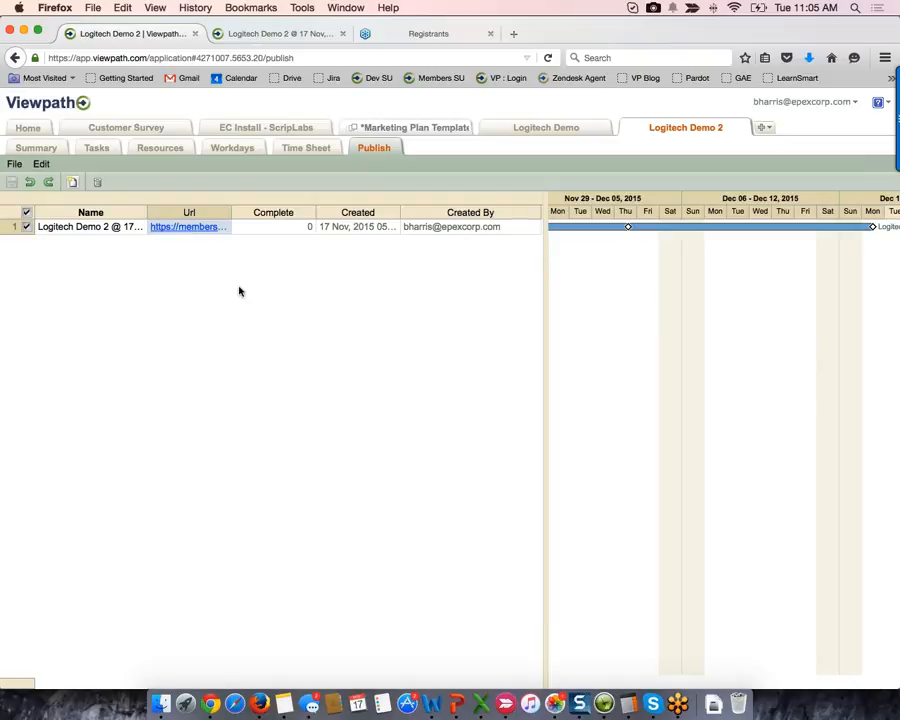
{"action": "left_click", "coordinate": [267, 35]}
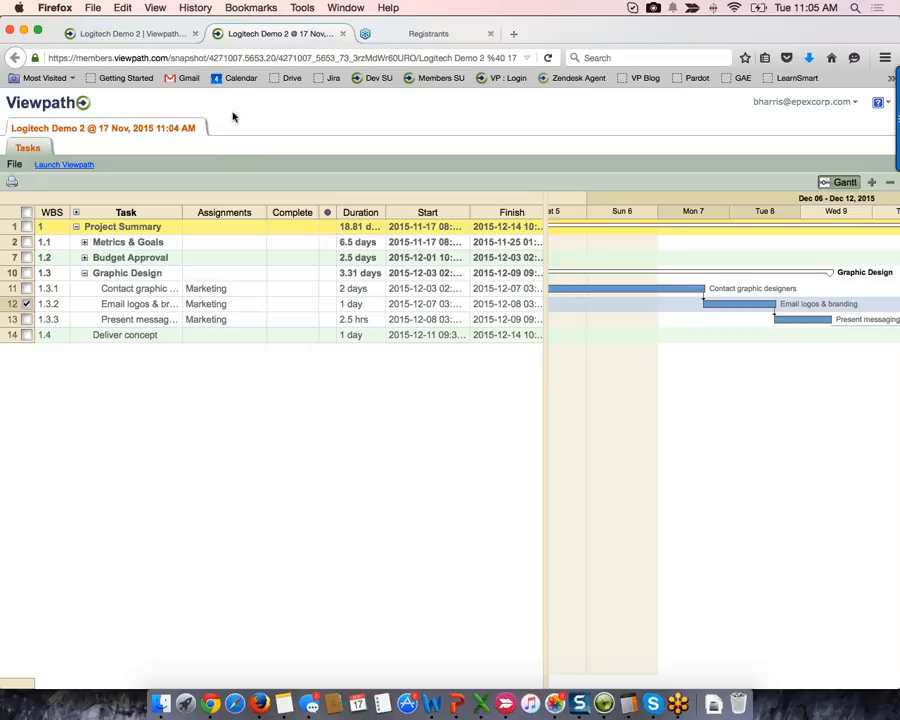
- Collapse the Graphic Design group and zoom the Gantt out to week columns
{"action": "left_click", "coordinate": [86, 274]}
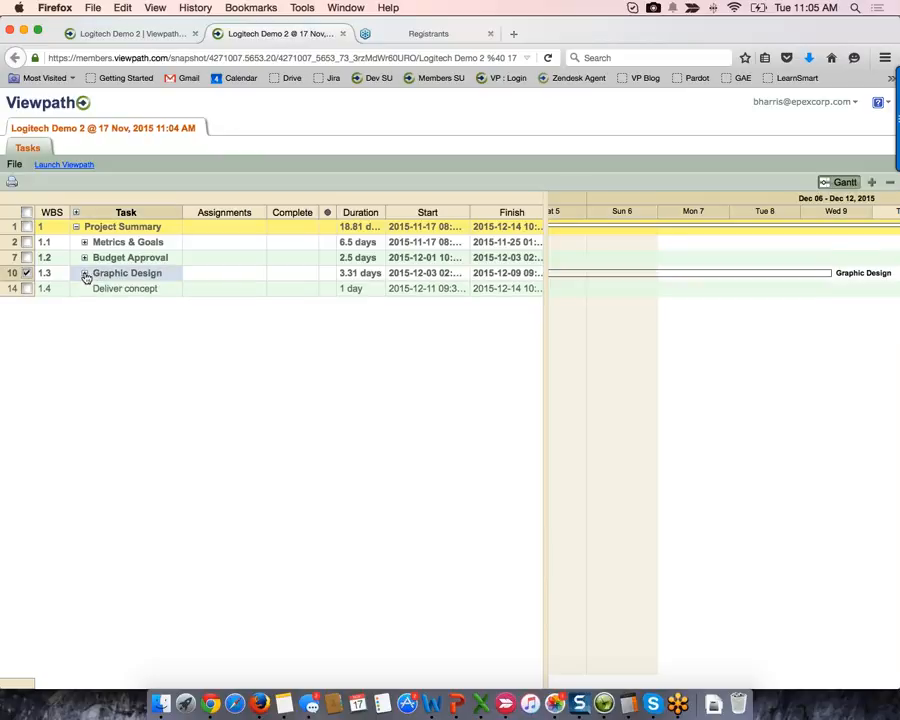
{"action": "scroll", "coordinate": [662, 275], "scroll_direction": "down", "scroll_amount": 2}
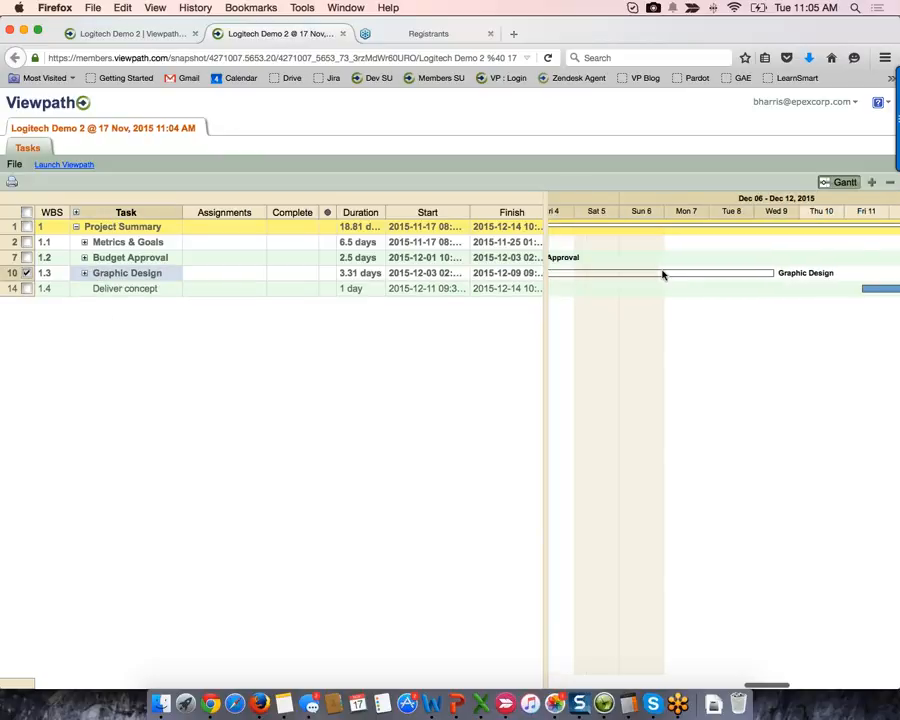
{"action": "scroll", "coordinate": [662, 275], "scroll_direction": "down", "scroll_amount": 2}
{"action": "scroll", "coordinate": [662, 275], "scroll_direction": "down", "scroll_amount": 2}
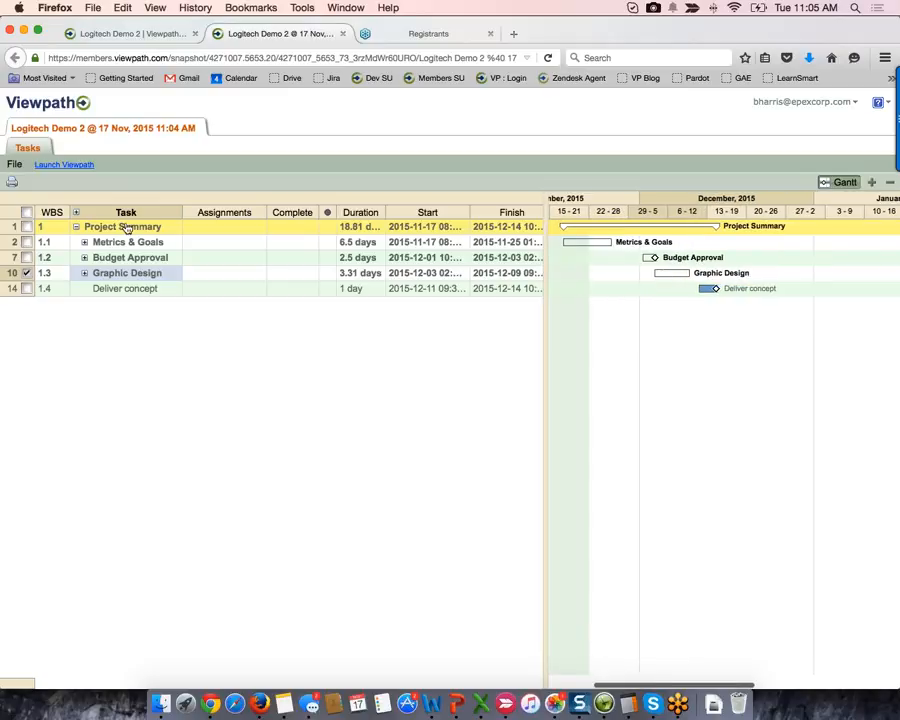
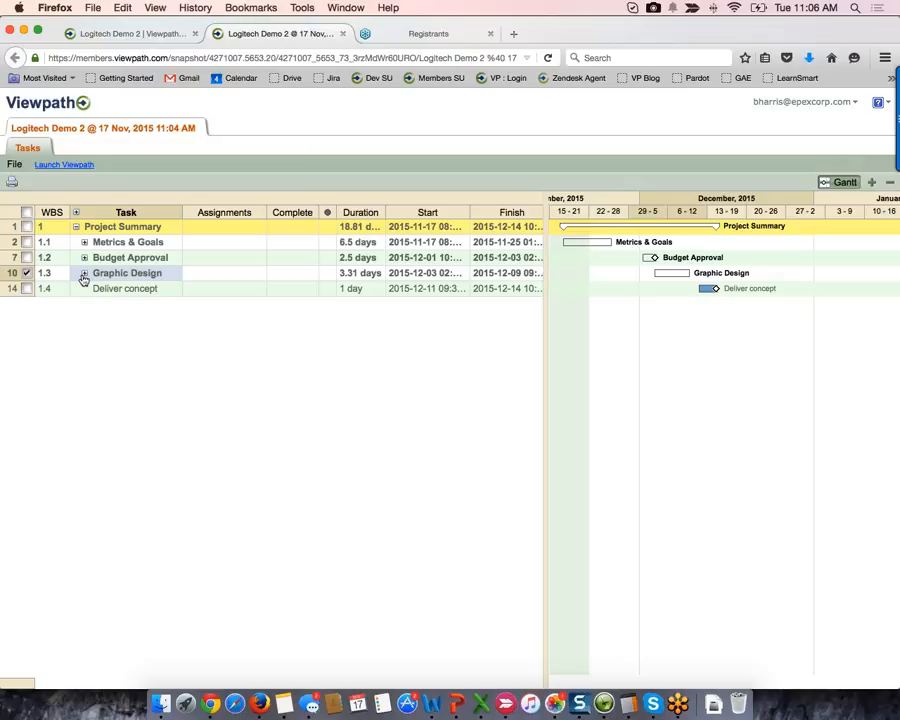
- Copy the Marketing assignments of Graphic Design subtasks 1.3.1–1.3.3, then return to Logitech Demo 2
{"action": "left_click", "coordinate": [85, 273]}
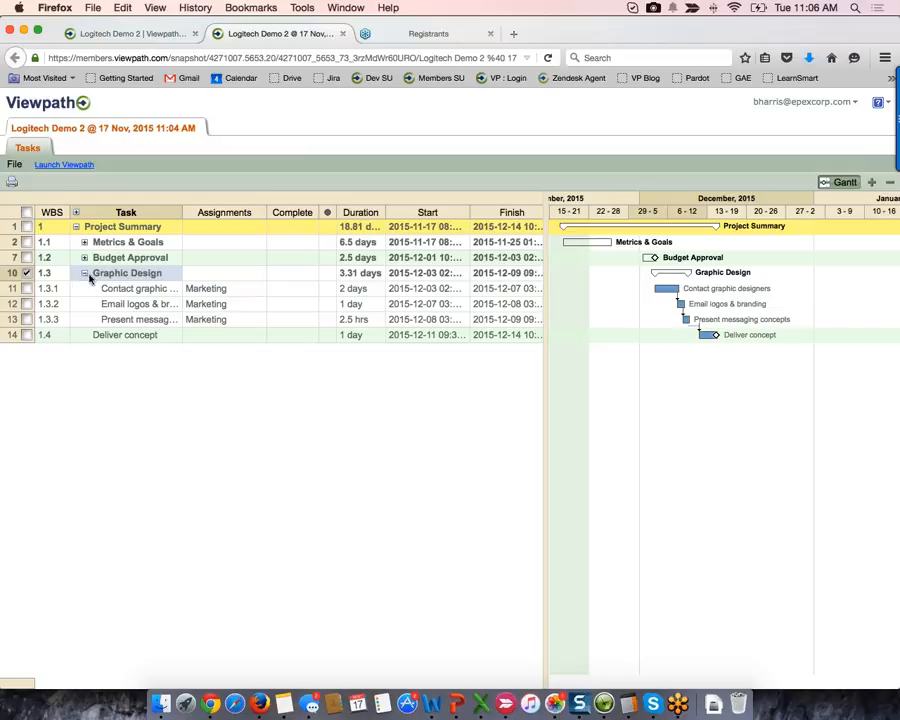
{"action": "left_click_drag", "start_coordinate": [129, 290], "coordinate": [214, 318]}
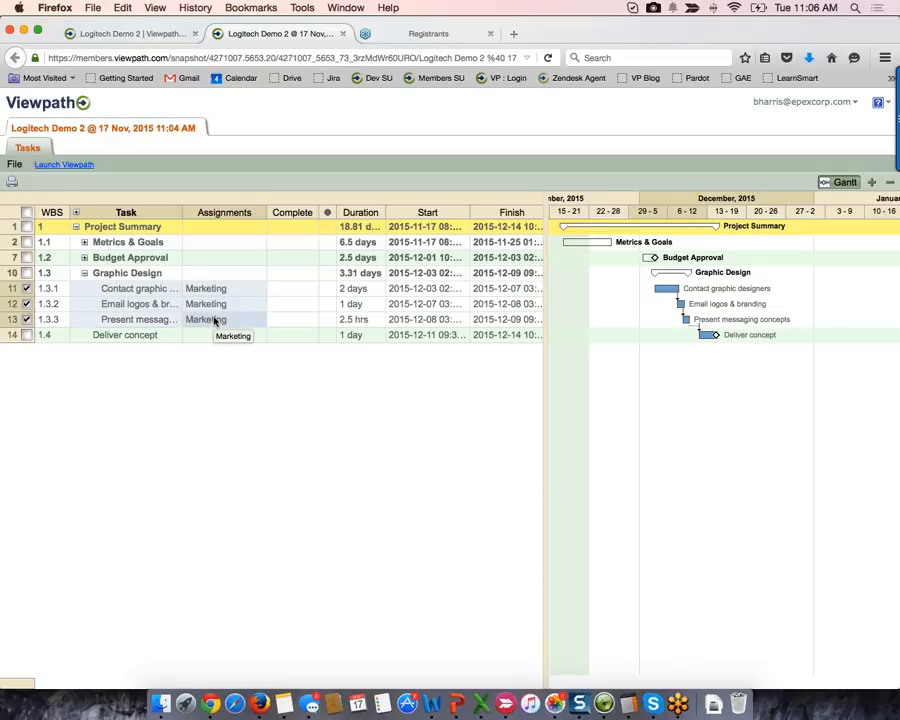
{"action": "key", "text": "super+c"}
{"action": "left_click", "coordinate": [106, 35]}
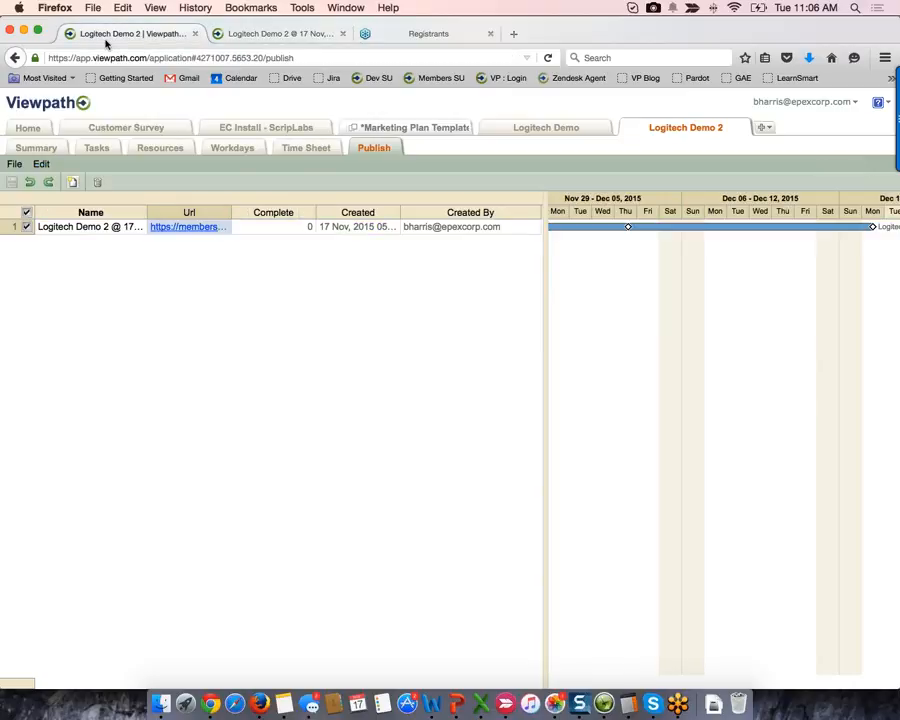
- Place Assignments right after Task in the grid, copy rows 11–13's assignments, and switch to Customer Survey
{"action": "left_click", "coordinate": [97, 148]}
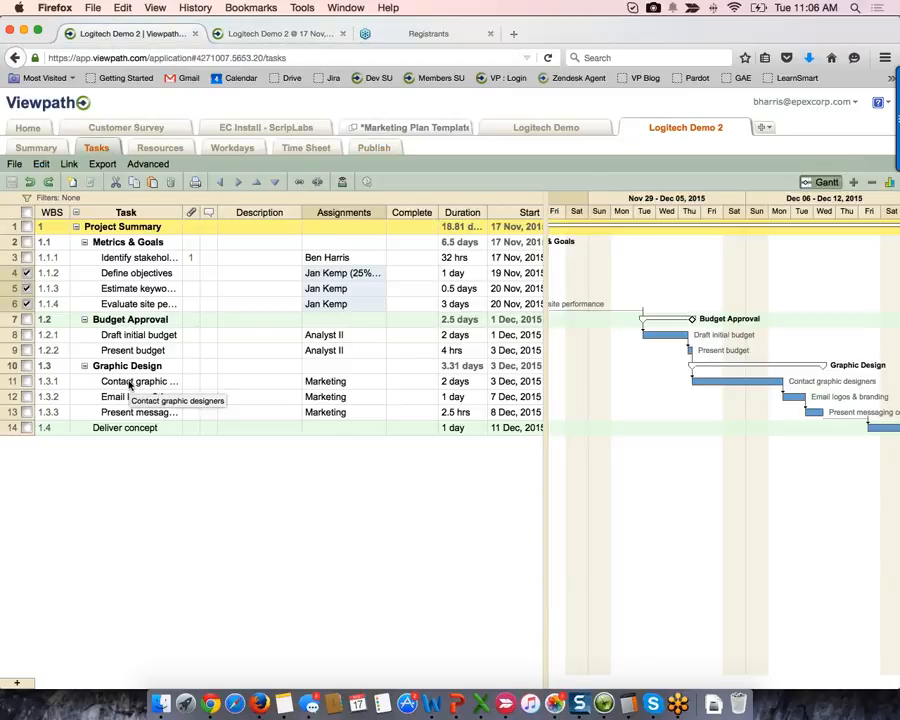
{"action": "left_click_drag", "start_coordinate": [356, 222], "coordinate": [190, 220]}
{"action": "left_click_drag", "start_coordinate": [190, 382], "coordinate": [212, 413]}
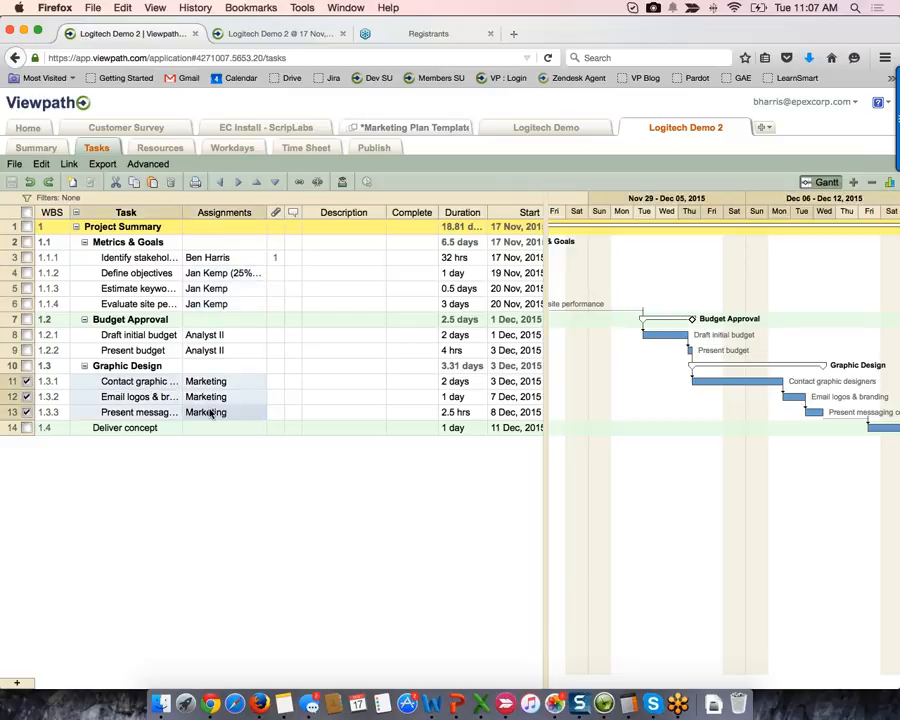
{"action": "key", "text": "super+c"}
{"action": "left_click", "coordinate": [116, 121]}
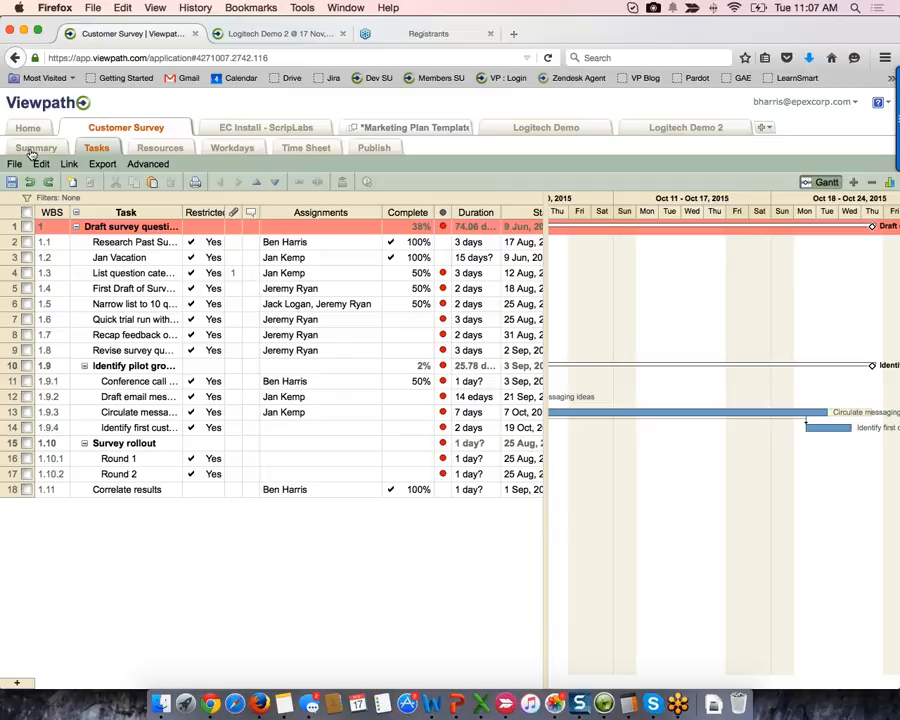
- Review Customer Survey's objectives, then inspect the Tasks – Status pie chart: 15 Late, 3 OK
{"action": "left_click", "coordinate": [34, 148]}
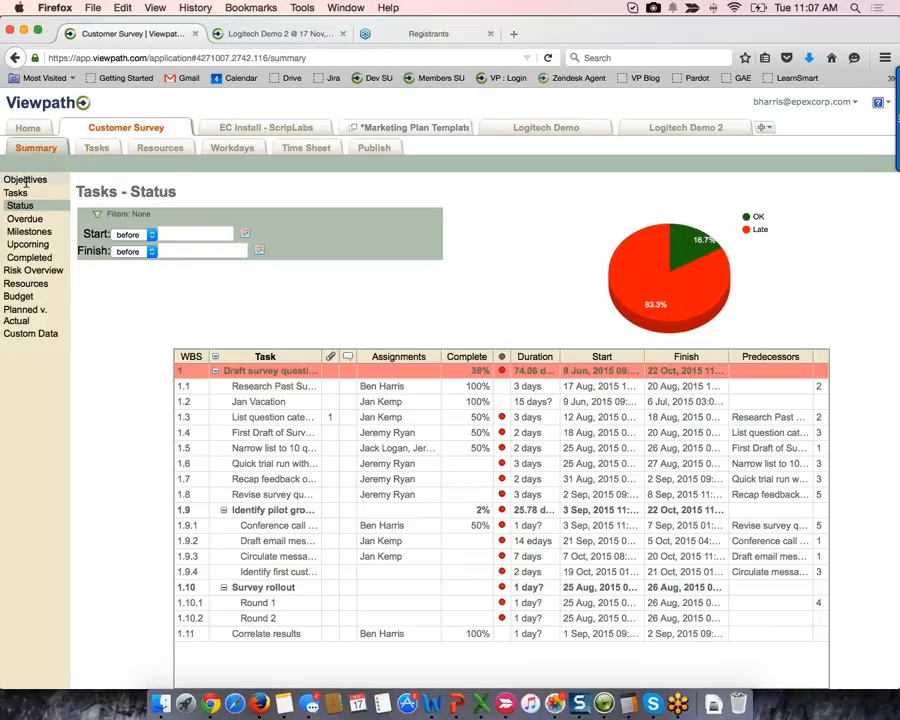
{"action": "left_click", "coordinate": [25, 181]}
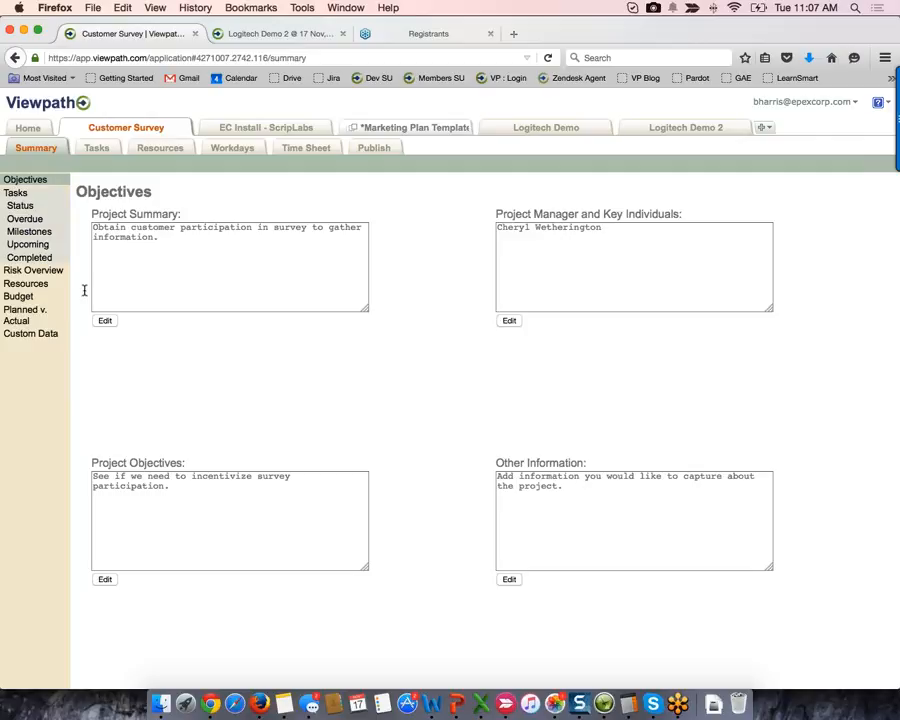
{"action": "left_click", "coordinate": [22, 206]}
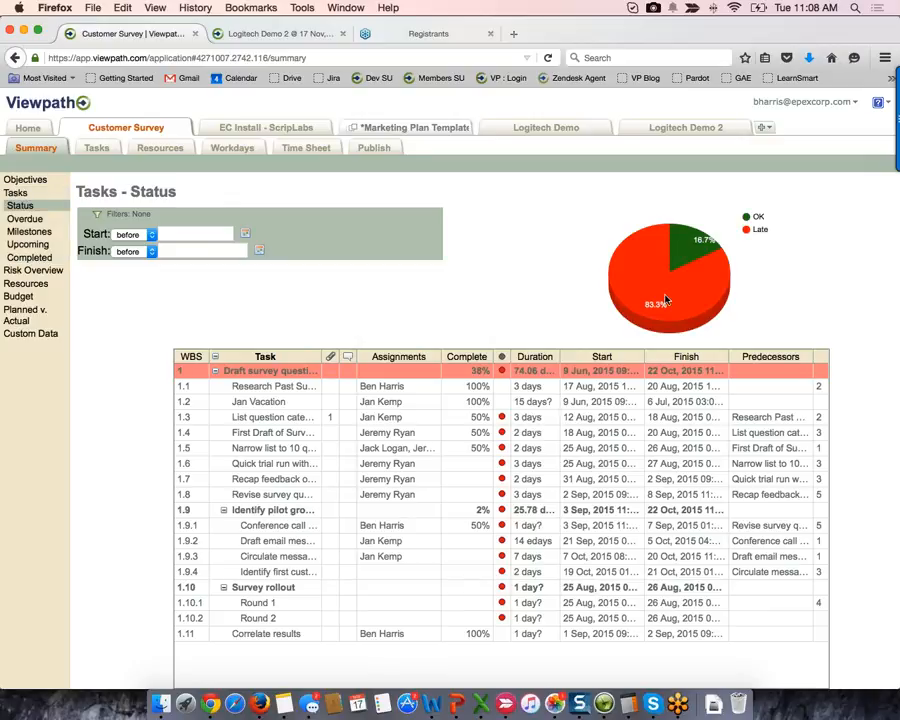
{"action": "mouse_move", "coordinate": [700, 303]}
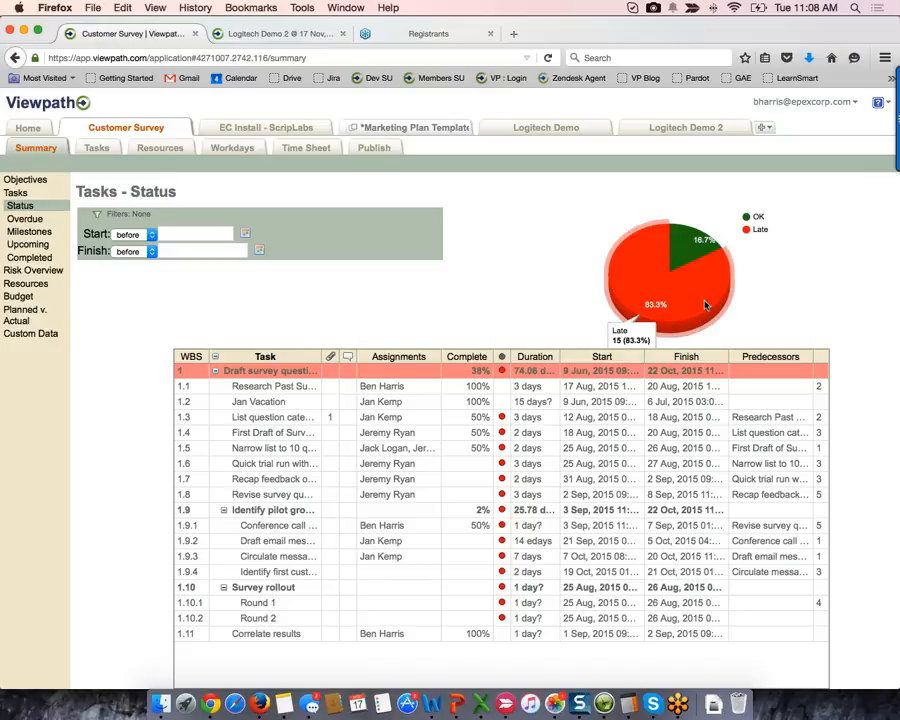
{"action": "mouse_move", "coordinate": [691, 246]}
{"action": "left_click", "coordinate": [99, 216]}
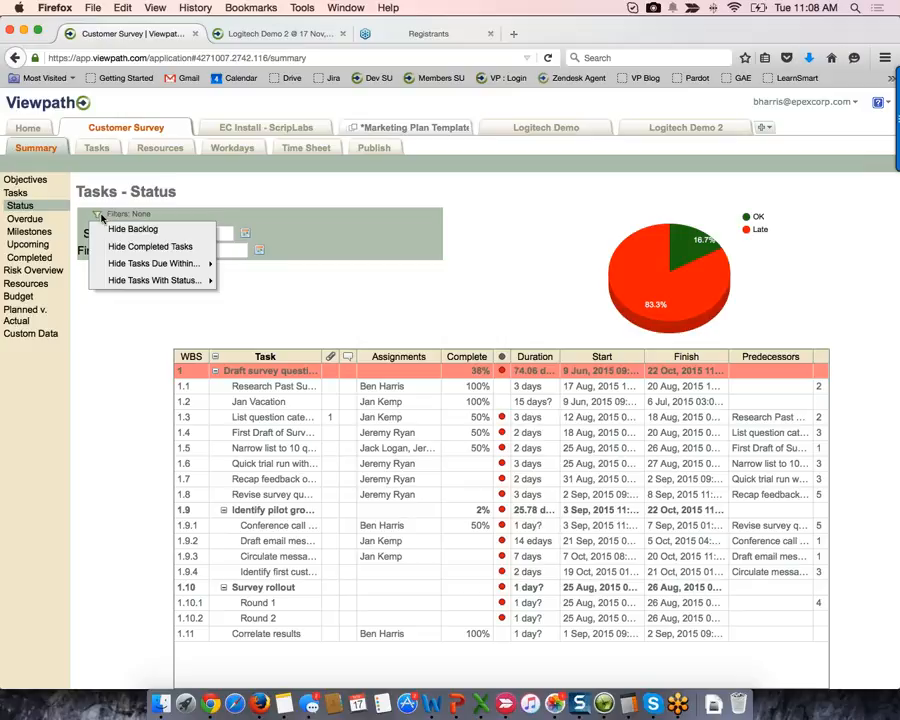
- Hide completed tasks and Late tasks in the status list
{"action": "left_click", "coordinate": [150, 247]}
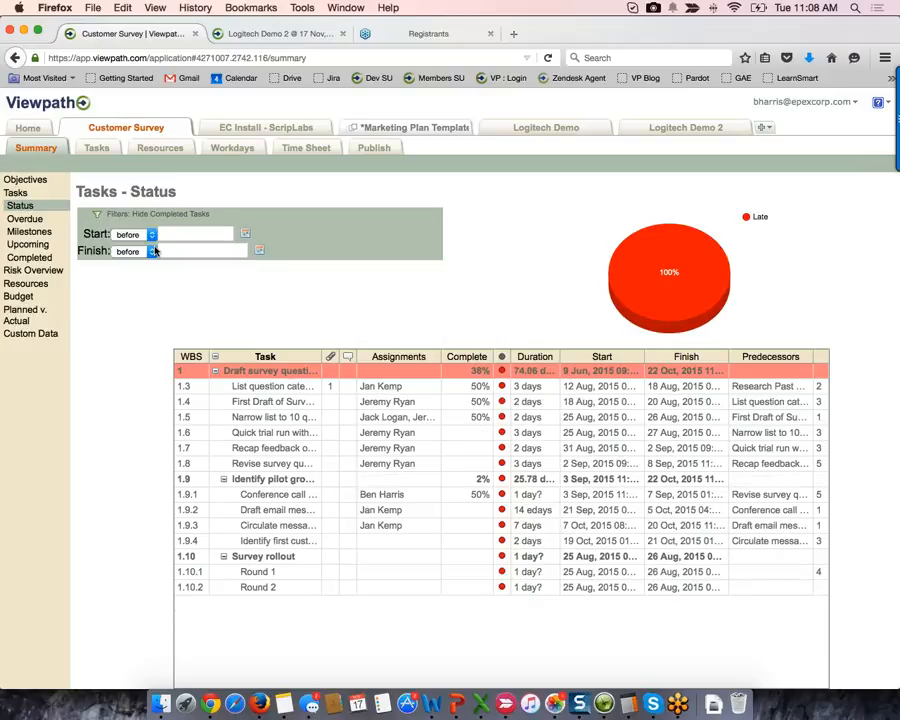
{"action": "left_click", "coordinate": [97, 214]}
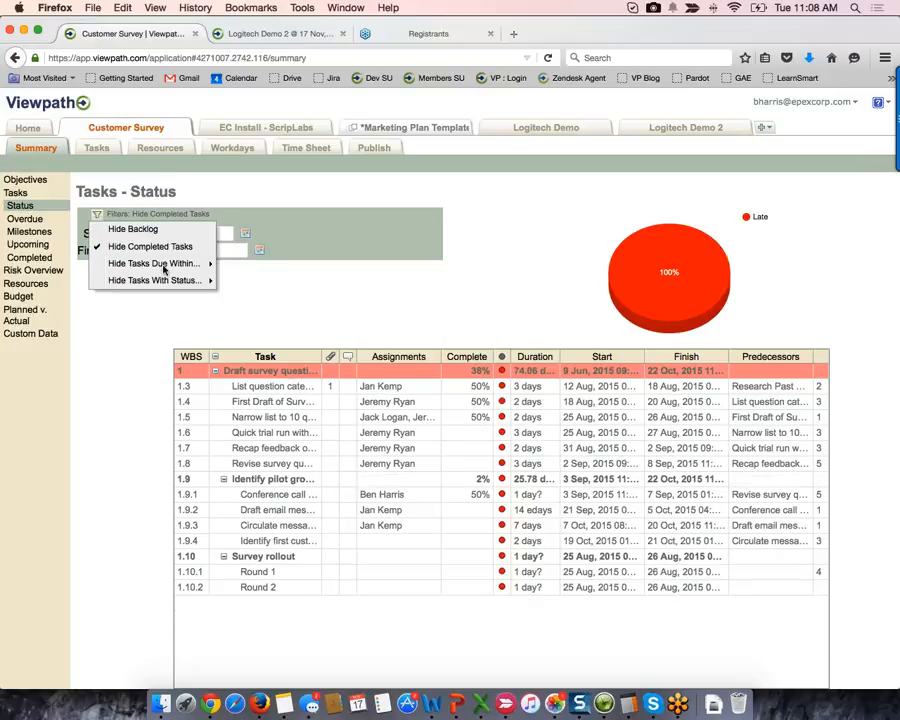
{"action": "mouse_move", "coordinate": [170, 284]}
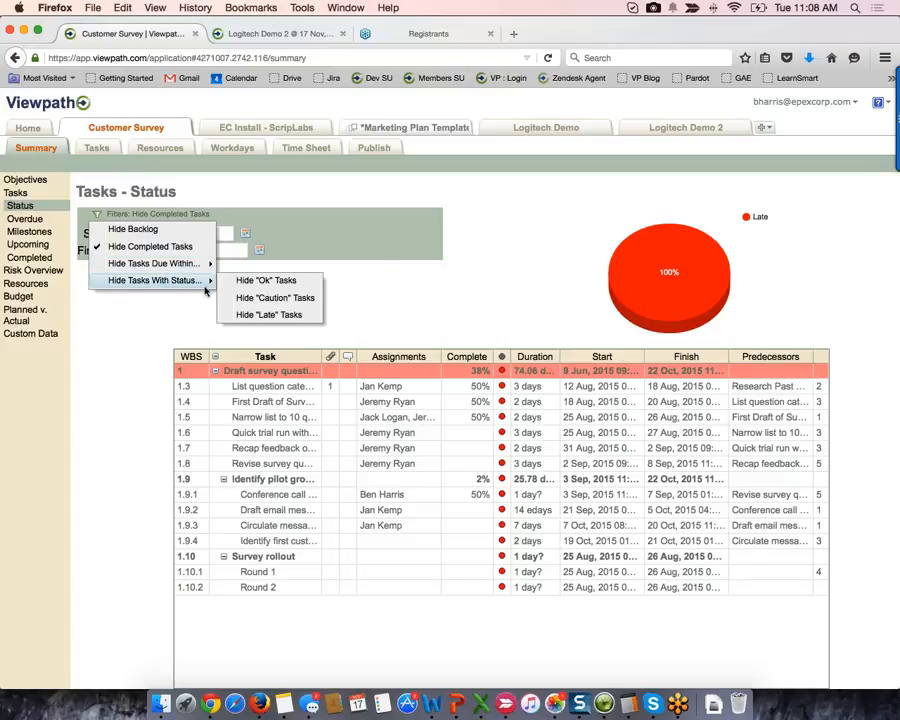
{"action": "left_click", "coordinate": [270, 314]}
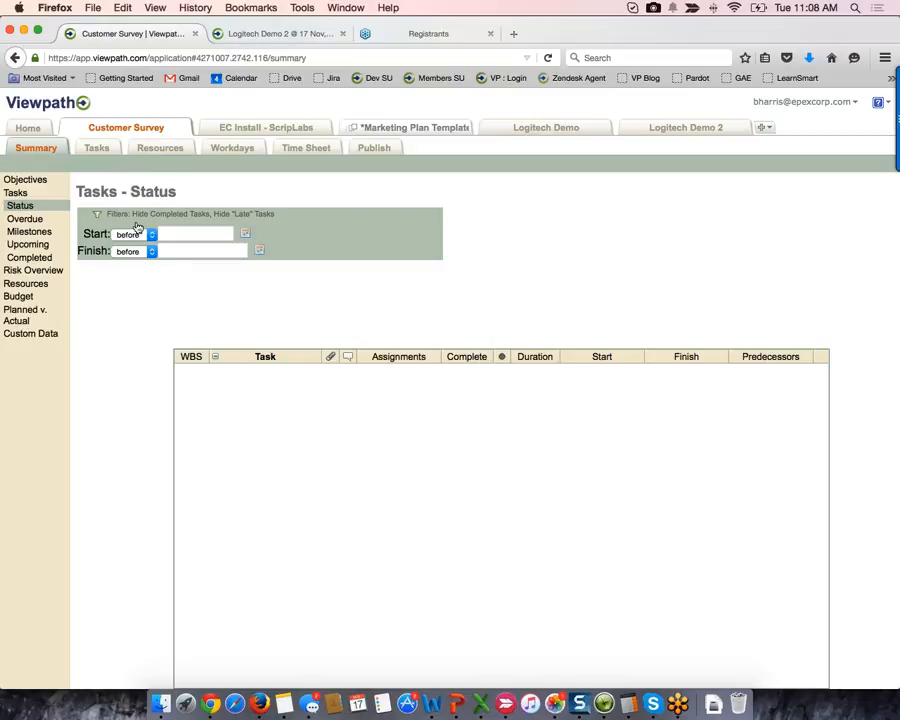
- Clear both filters again and show only the overdue tasks, 100% Late
{"action": "left_click", "coordinate": [100, 217]}
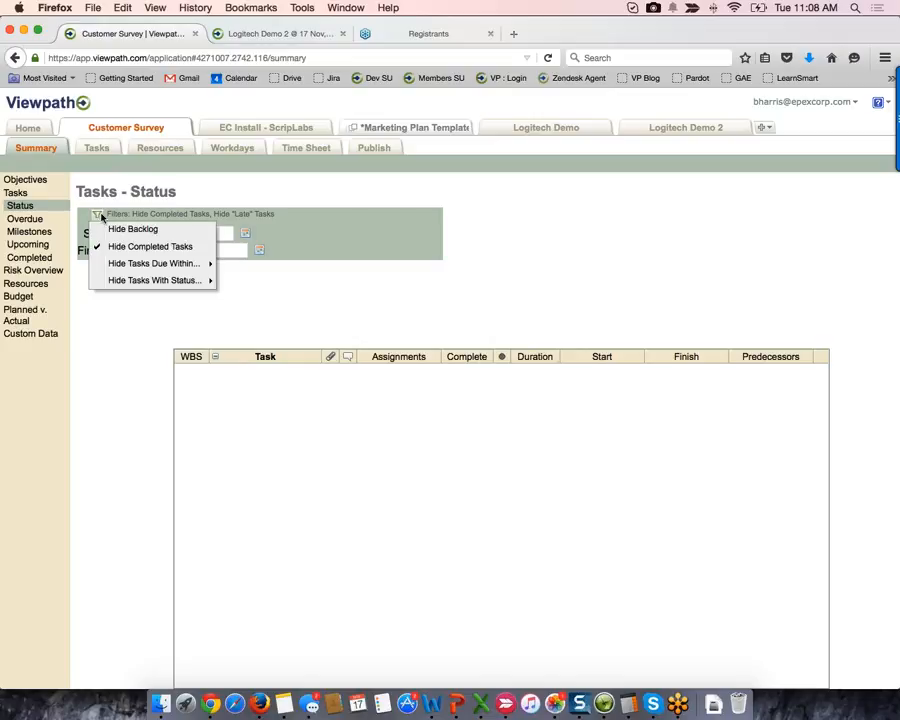
{"action": "mouse_move", "coordinate": [218, 283]}
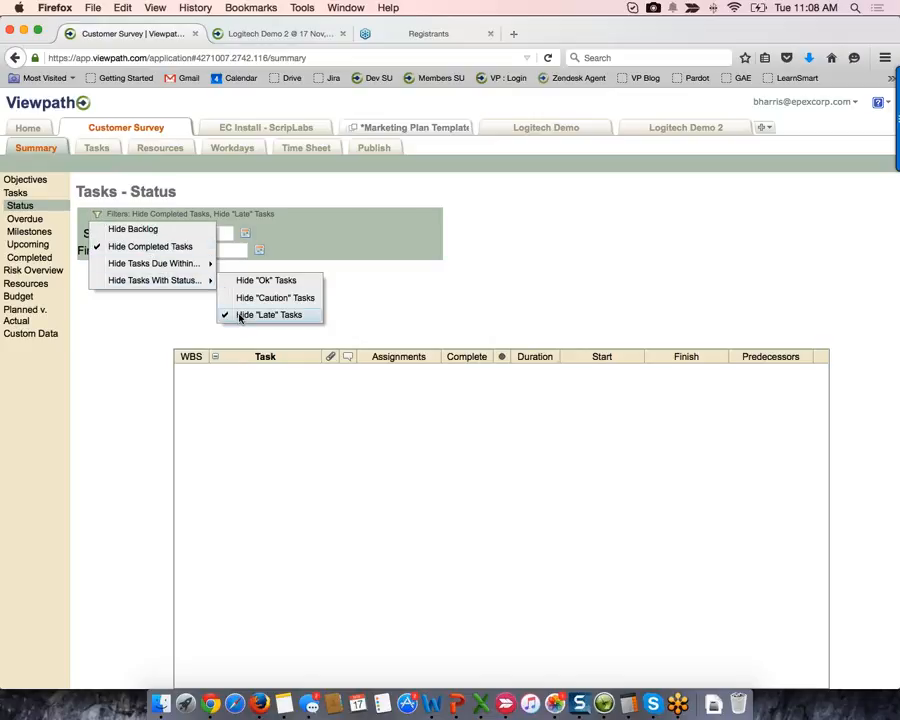
{"action": "left_click", "coordinate": [240, 314]}
{"action": "left_click", "coordinate": [97, 214]}
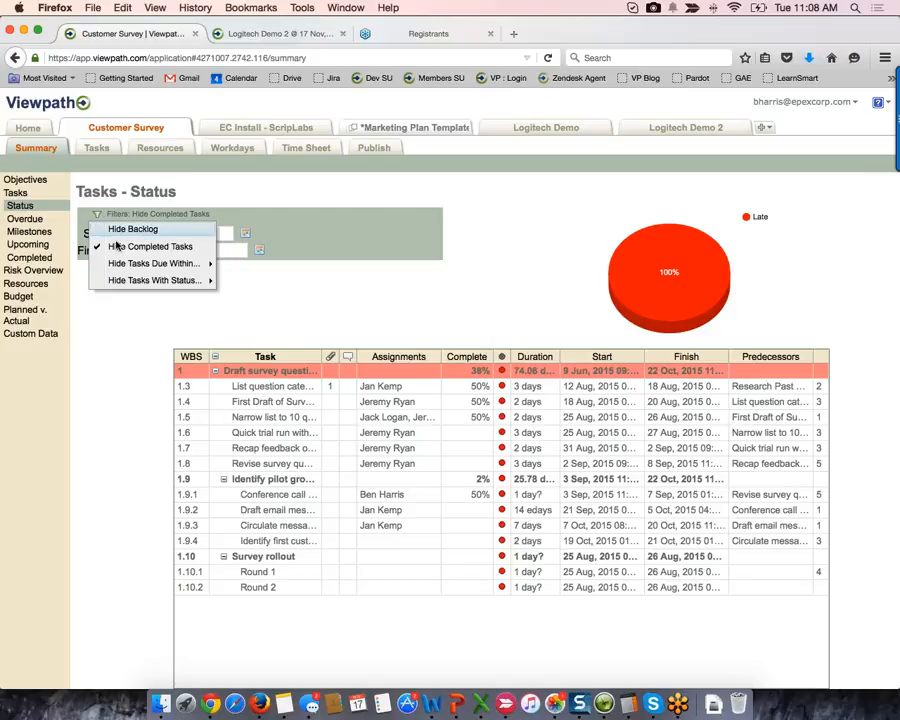
{"action": "left_click", "coordinate": [117, 245]}
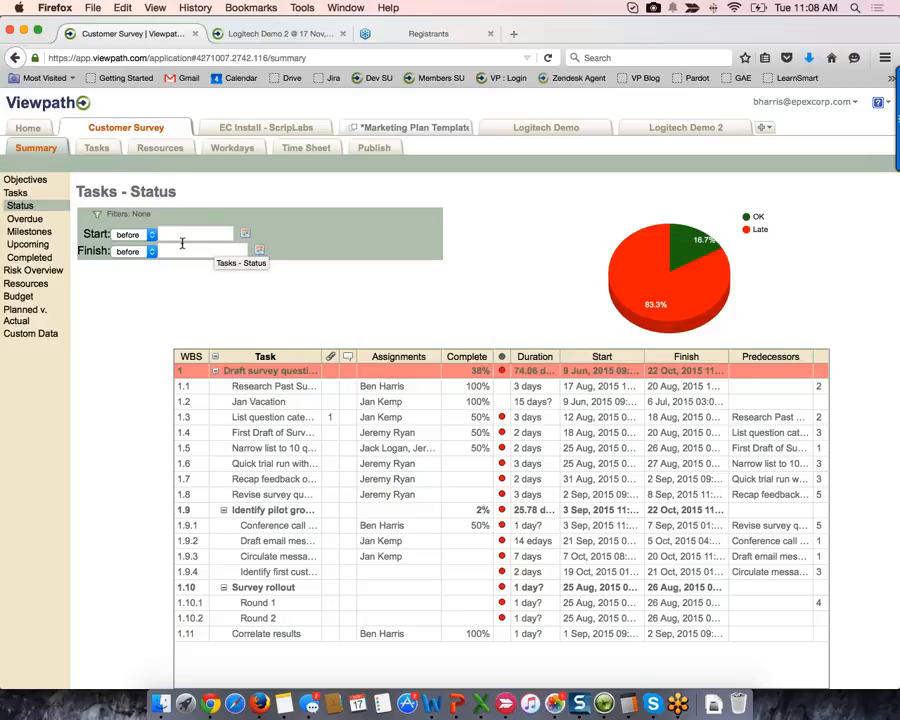
{"action": "left_click", "coordinate": [23, 217]}
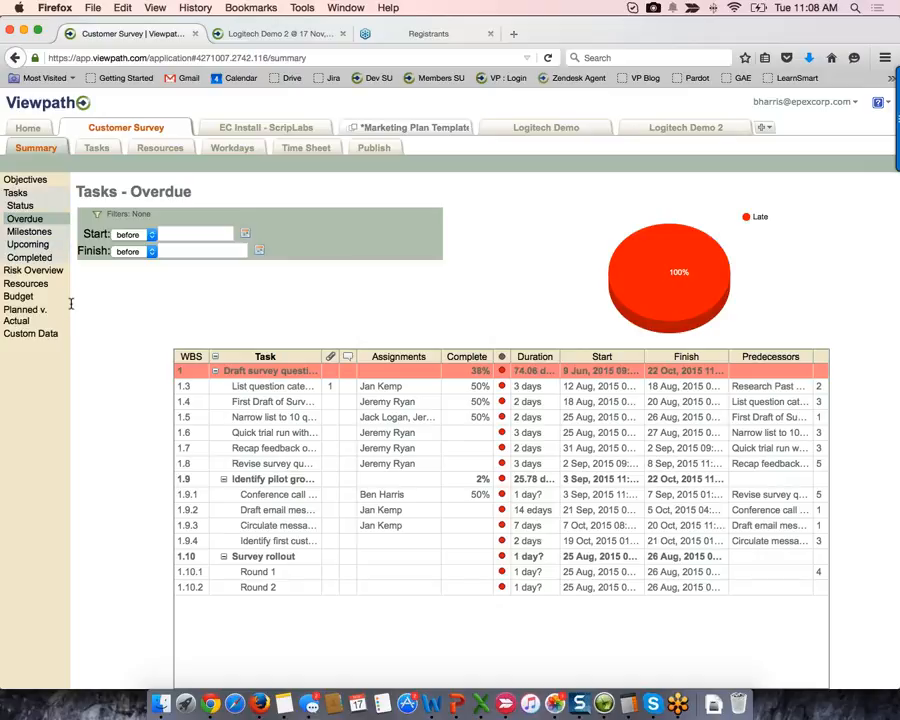
- View Milestones with completed hidden, Upcoming for Next 30 Days and All Future, then Completed tasks
{"action": "left_click", "coordinate": [30, 231]}
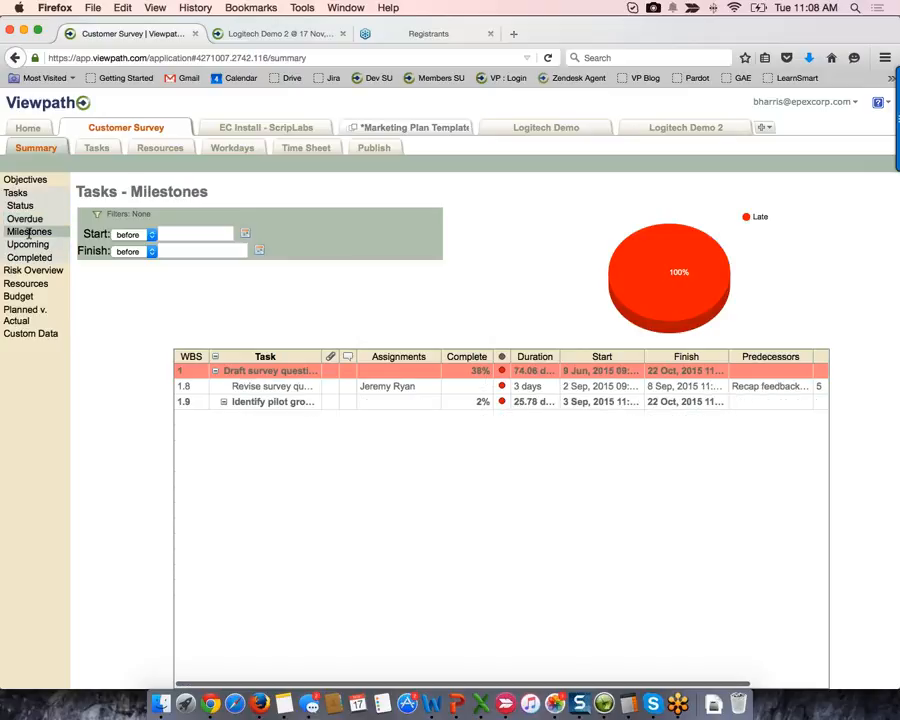
{"action": "left_click", "coordinate": [97, 214]}
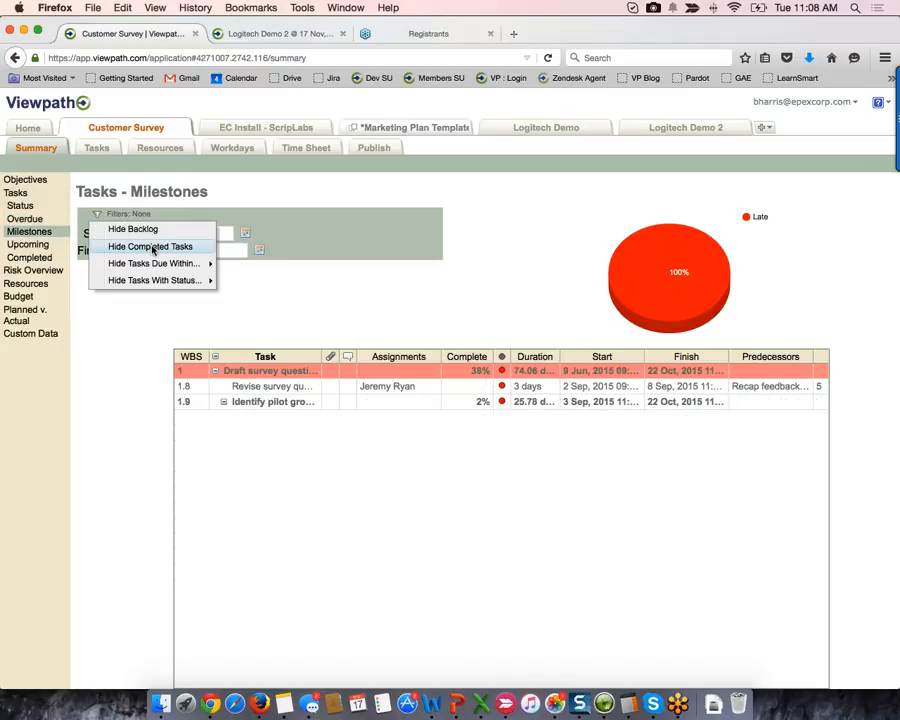
{"action": "left_click", "coordinate": [153, 248]}
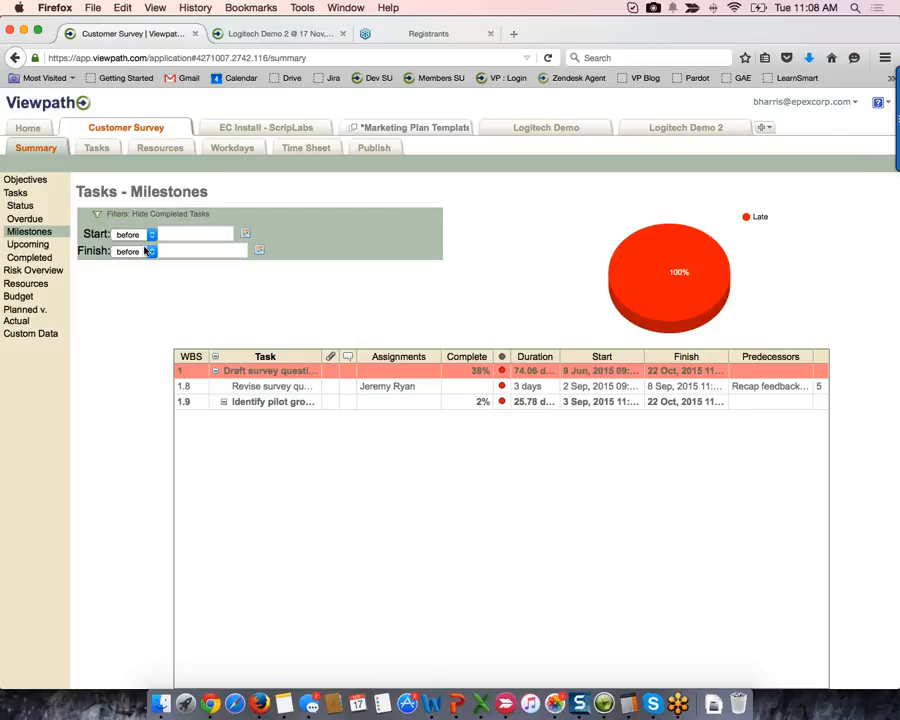
{"action": "left_click", "coordinate": [27, 245]}
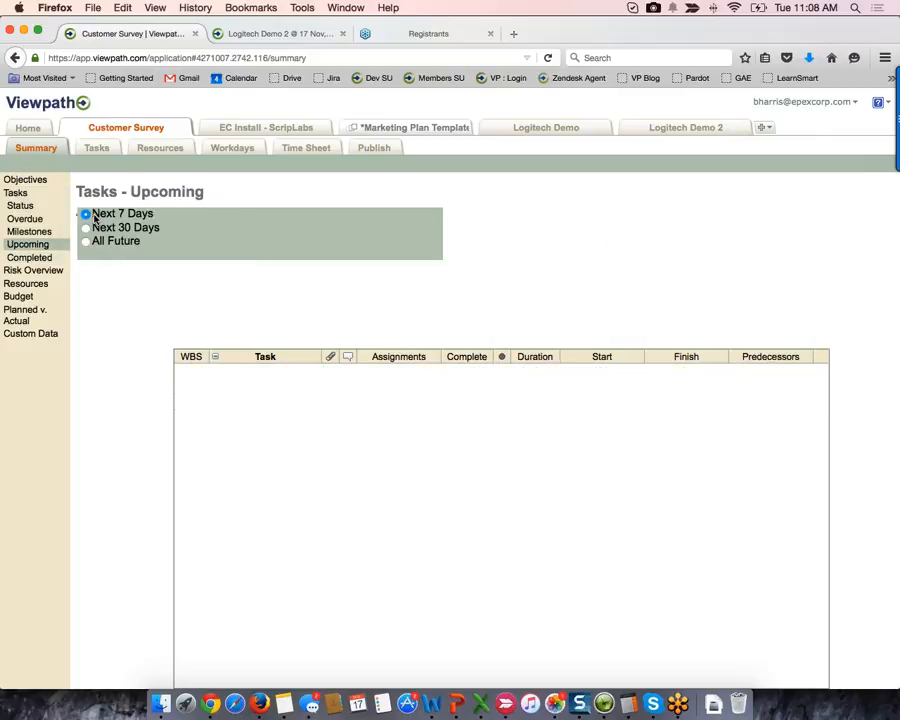
{"action": "left_click", "coordinate": [85, 228]}
{"action": "left_click", "coordinate": [86, 242]}
{"action": "left_click", "coordinate": [40, 258]}
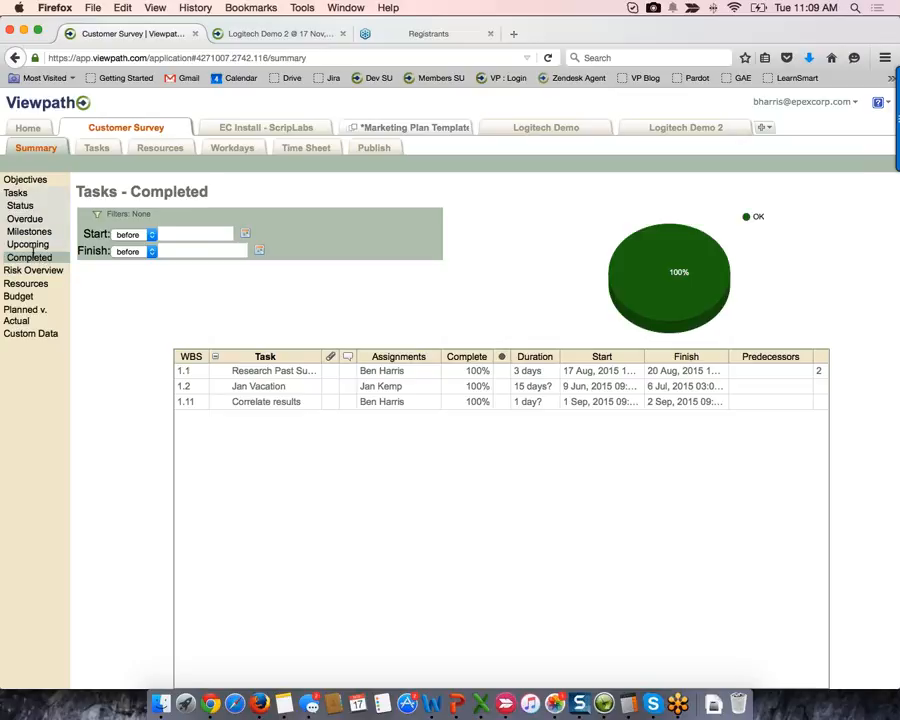
- Sort completed tasks by Finish date descending, then open the Risk Overview
{"action": "left_click", "coordinate": [721, 357]}
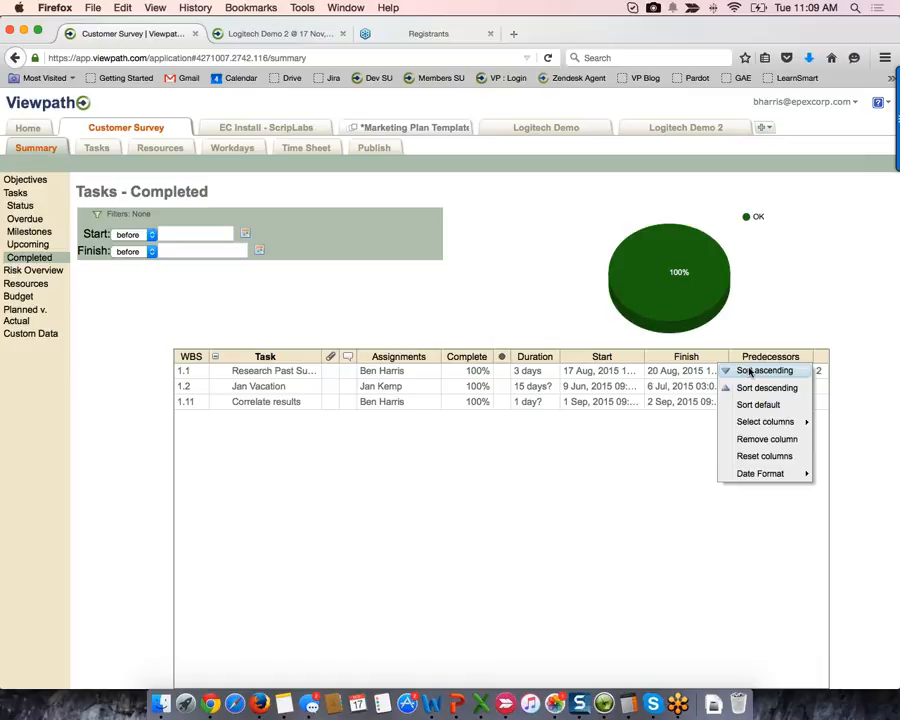
{"action": "left_click", "coordinate": [752, 387]}
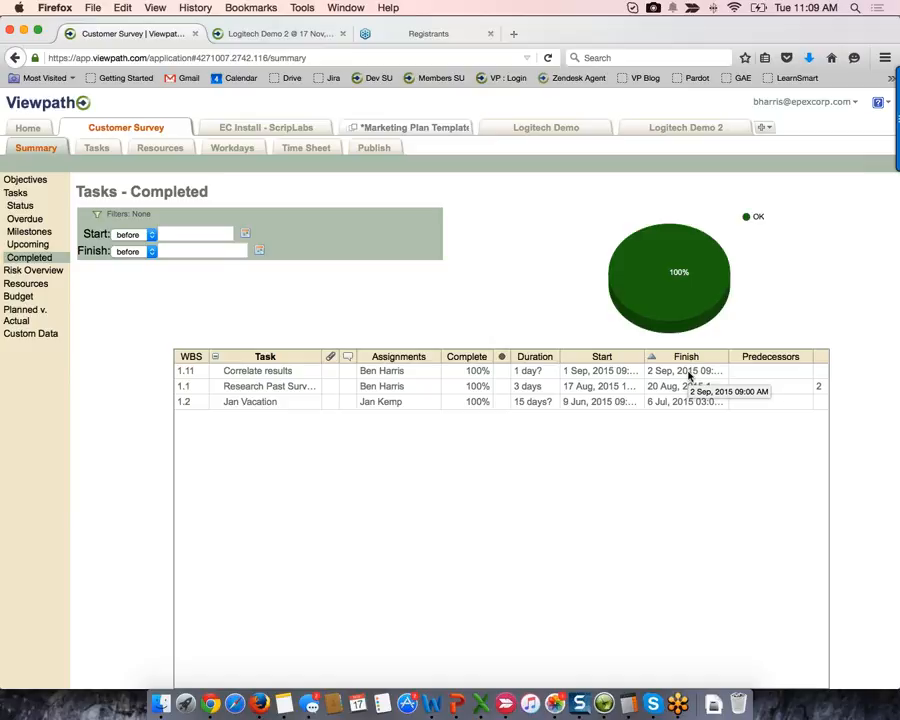
{"action": "left_click", "coordinate": [36, 270]}
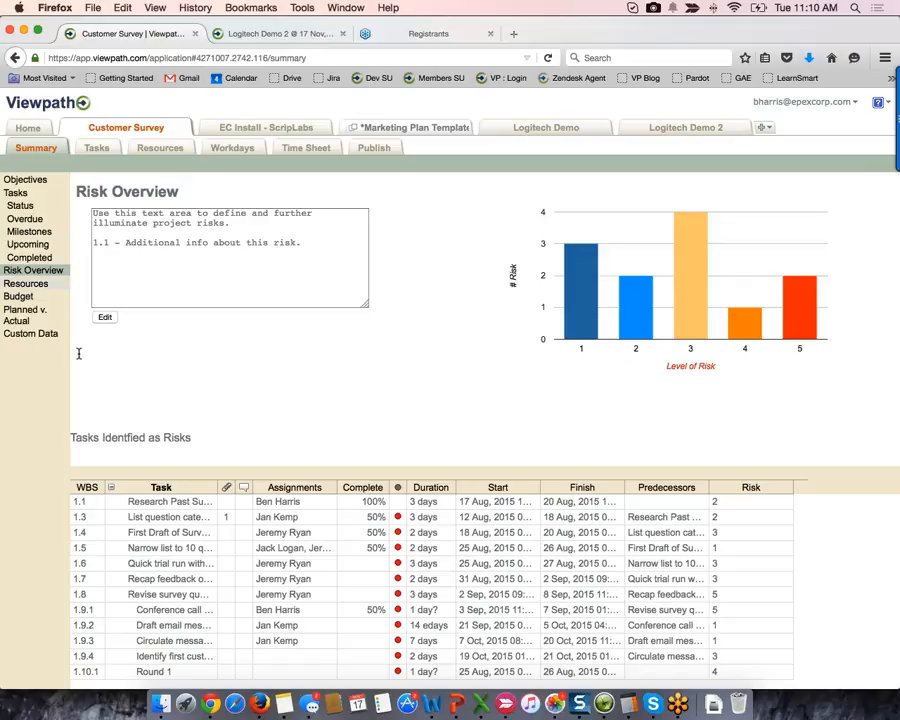
- On the Resources summary, filter Assigned To to one team member's four tasks, then open Budget
{"action": "left_click", "coordinate": [50, 284]}
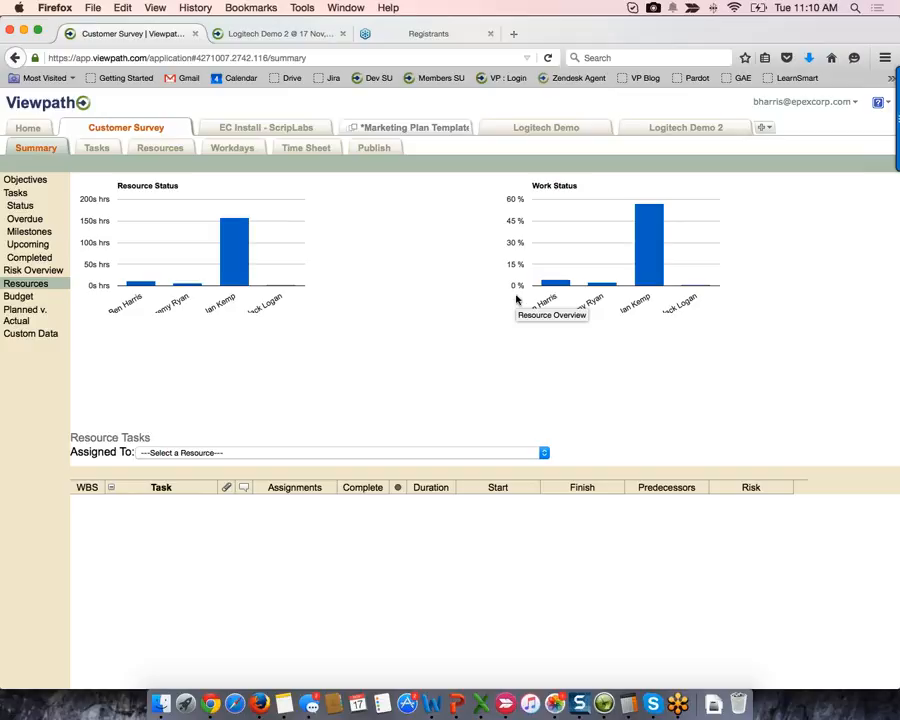
{"action": "left_click", "coordinate": [543, 454]}
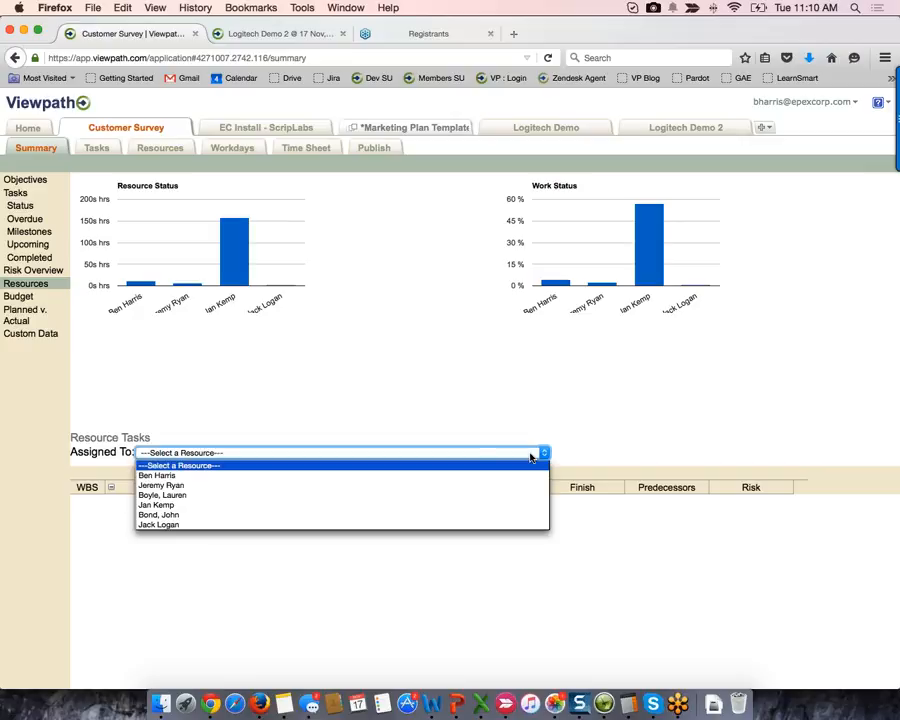
{"action": "left_click", "coordinate": [482, 505]}
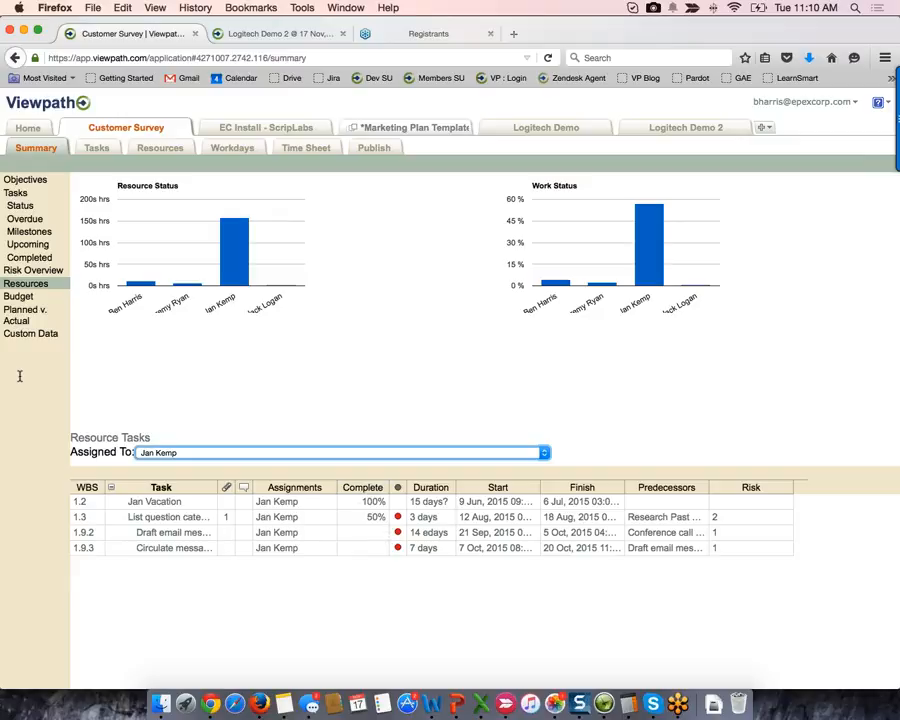
{"action": "left_click", "coordinate": [23, 298]}
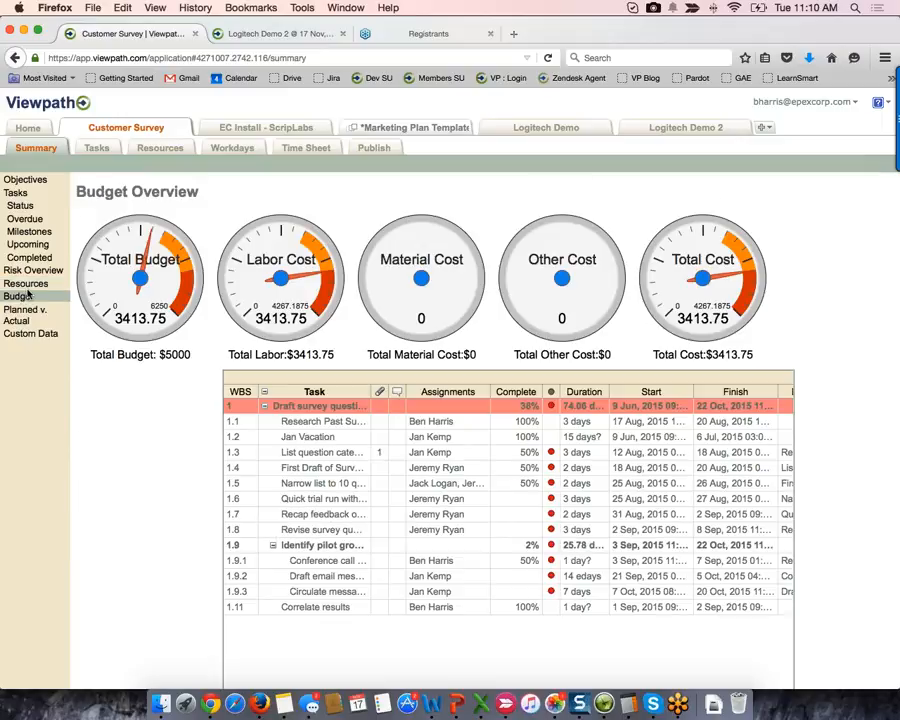
- Review the Resources, Budget and Planned v. Actual summaries, then open the 18-task grid with Gantt
{"action": "left_click", "coordinate": [26, 284]}
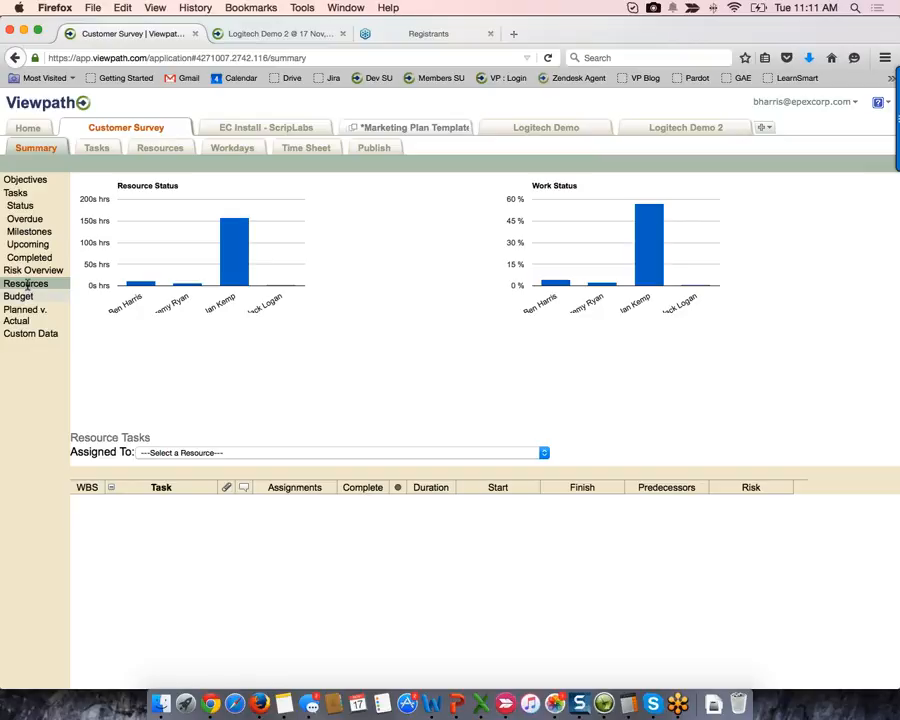
{"action": "left_click", "coordinate": [18, 296]}
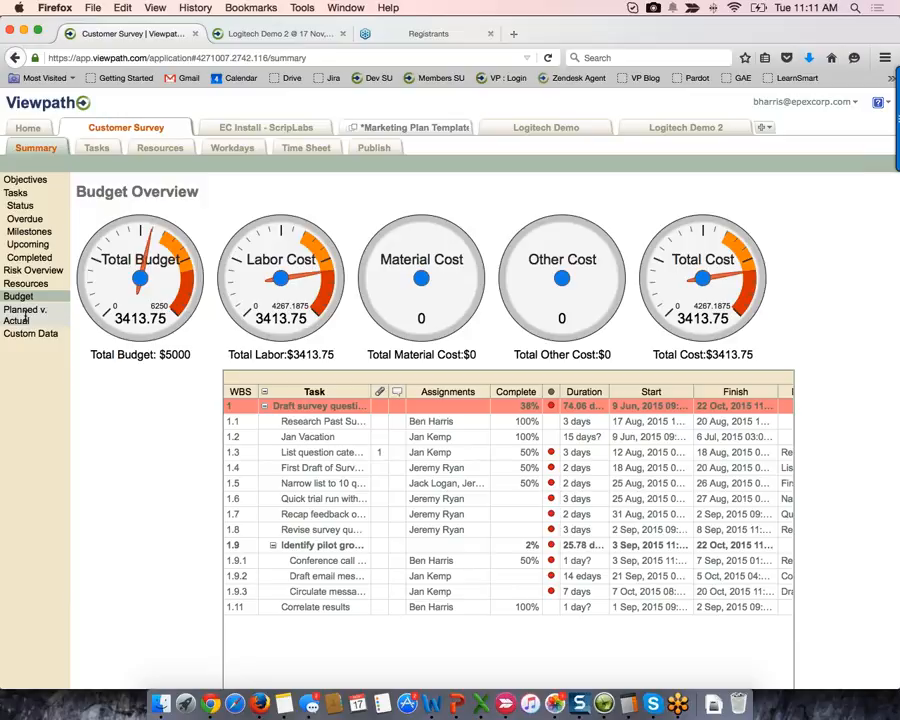
{"action": "left_click", "coordinate": [15, 314]}
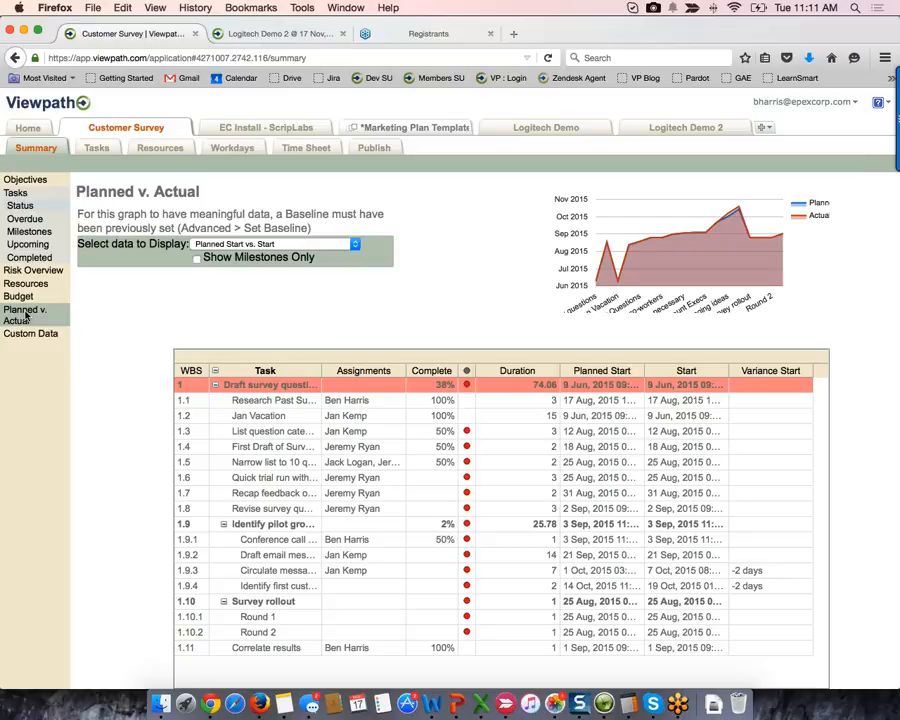
{"action": "left_click", "coordinate": [96, 147]}
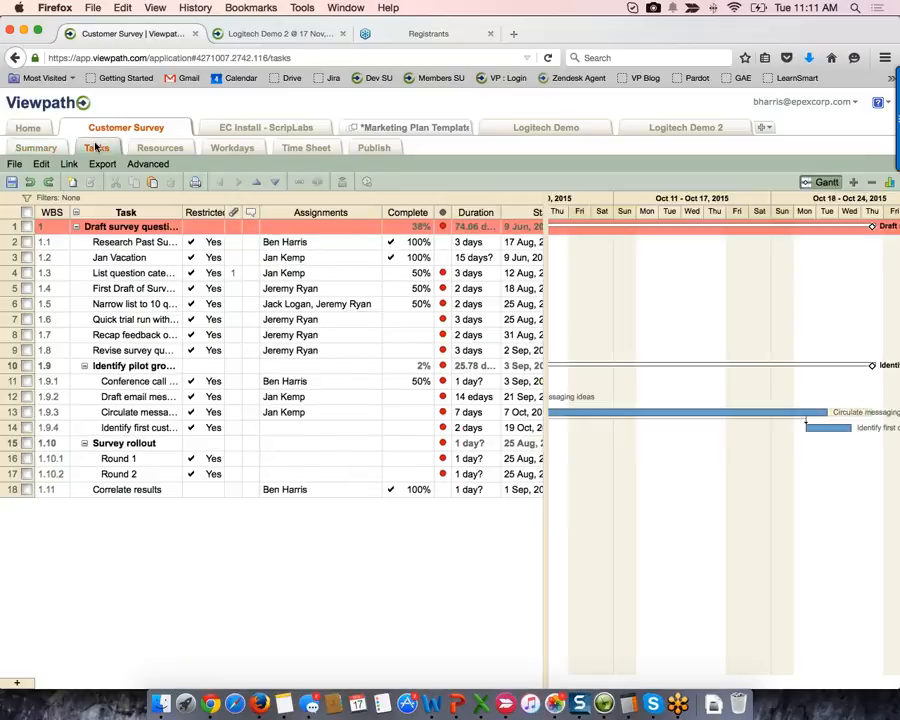
- Look over the Advanced options like Set Baseline and Show Critical Path, then return to Summary
{"action": "left_click", "coordinate": [148, 164]}
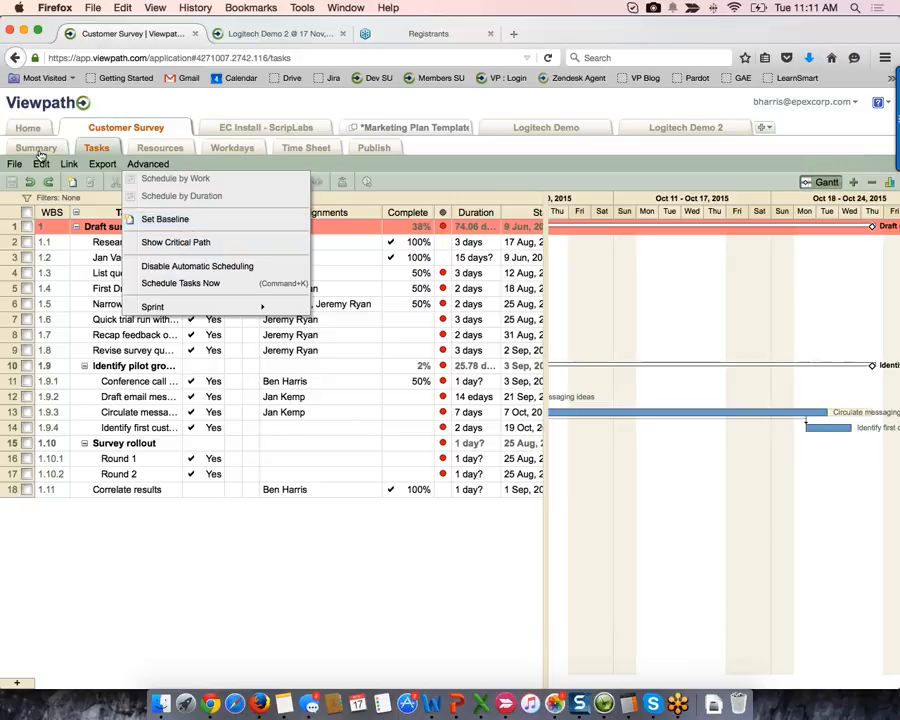
{"action": "left_click", "coordinate": [40, 148]}
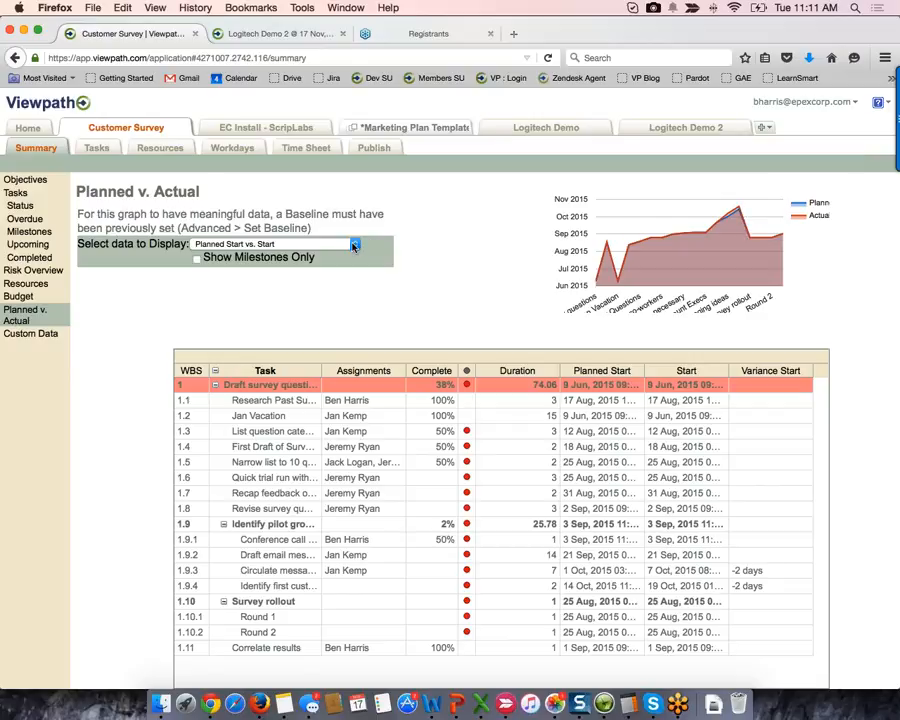
- Check start variances, switch the comparison to Planned Finish vs. Finish, then open Custom Data
{"action": "left_click", "coordinate": [760, 374]}
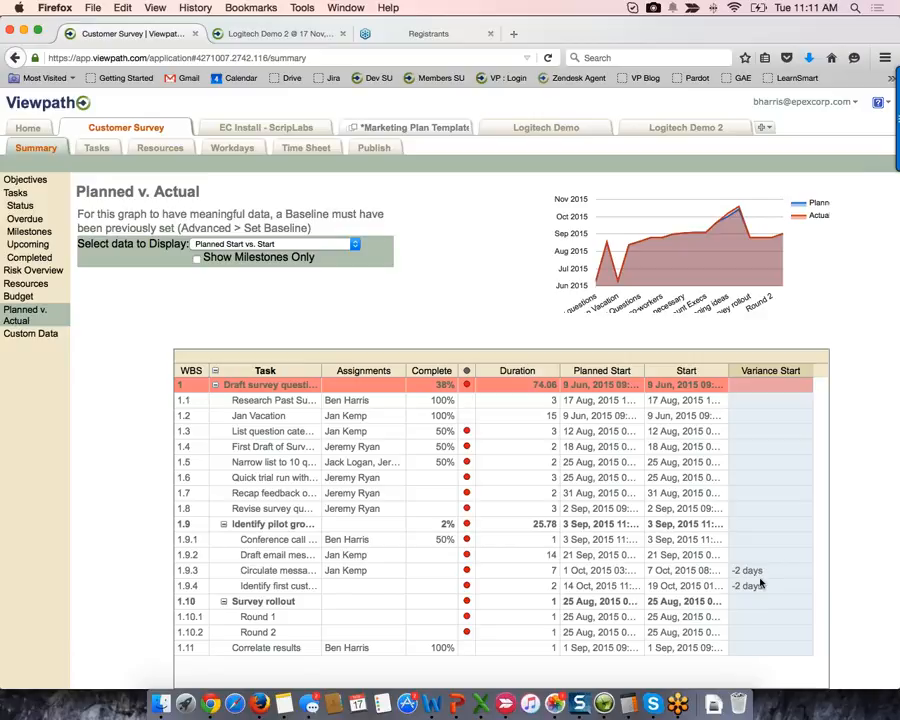
{"action": "left_click", "coordinate": [752, 585]}
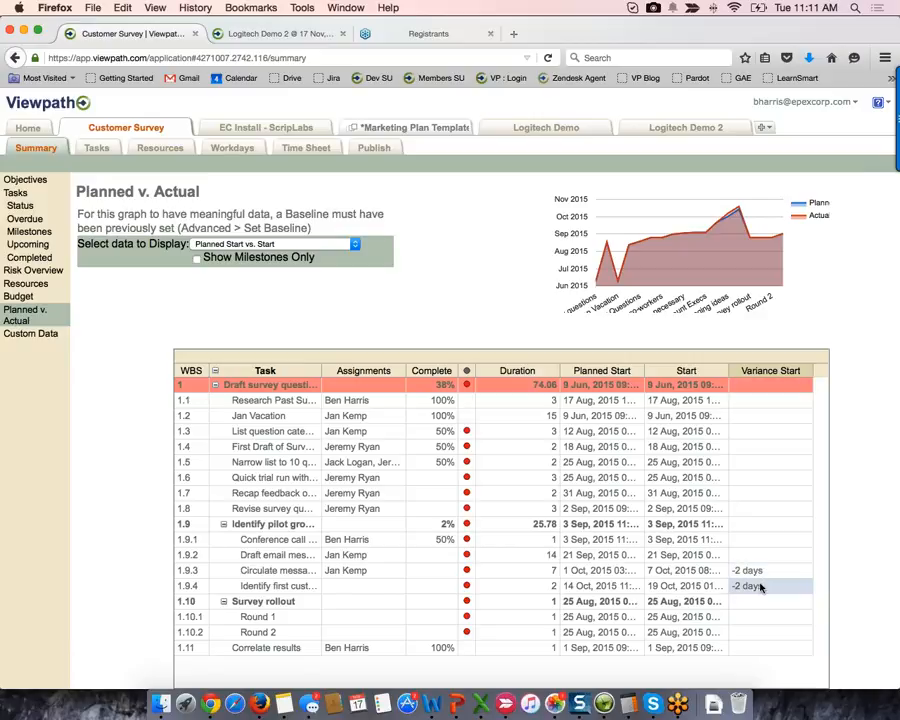
{"action": "left_click", "coordinate": [355, 246]}
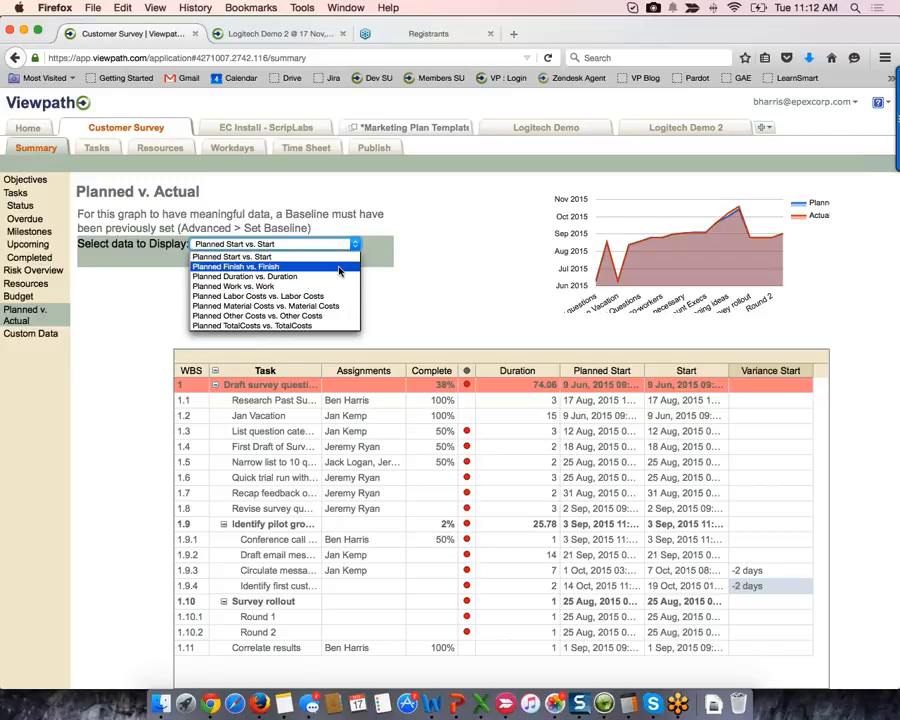
{"action": "left_click", "coordinate": [339, 267]}
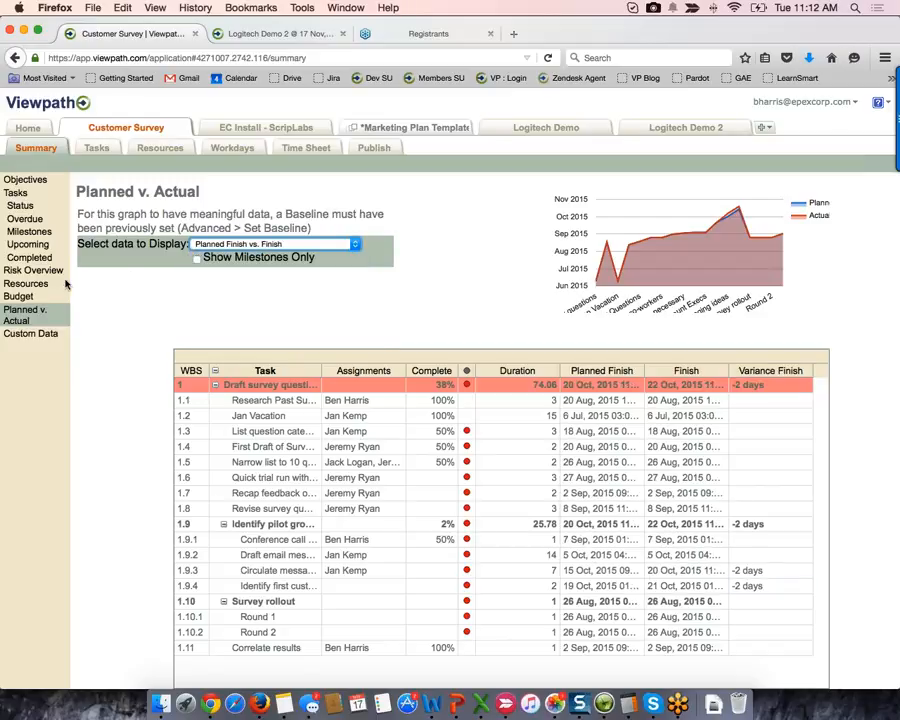
{"action": "left_click", "coordinate": [27, 336]}
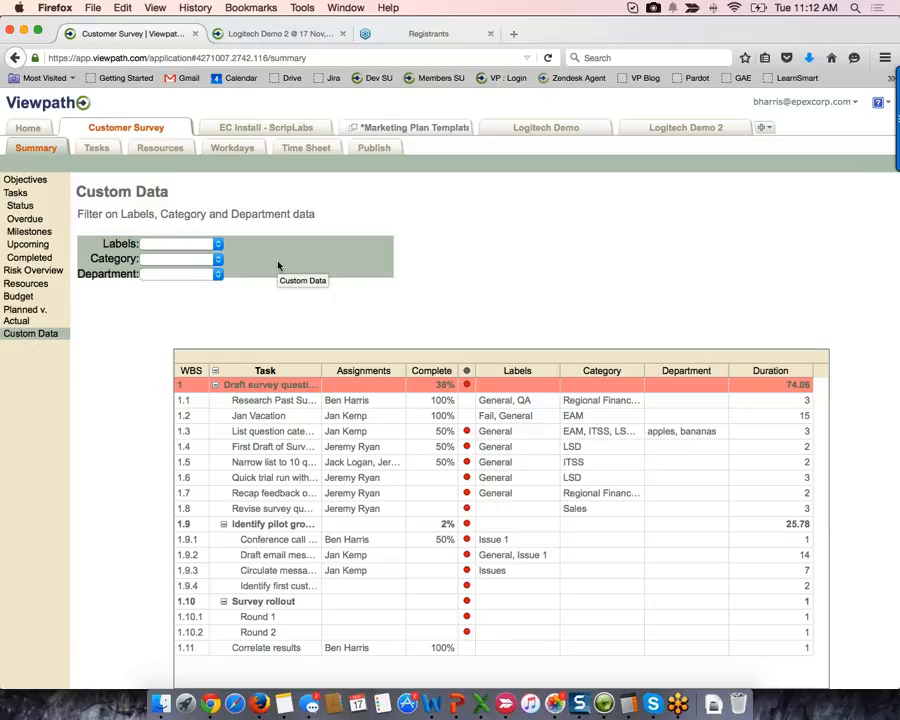
- Filter tasks to Labels General and Category Regional Finance, then return to the Tasks grid
{"action": "left_click", "coordinate": [217, 247]}
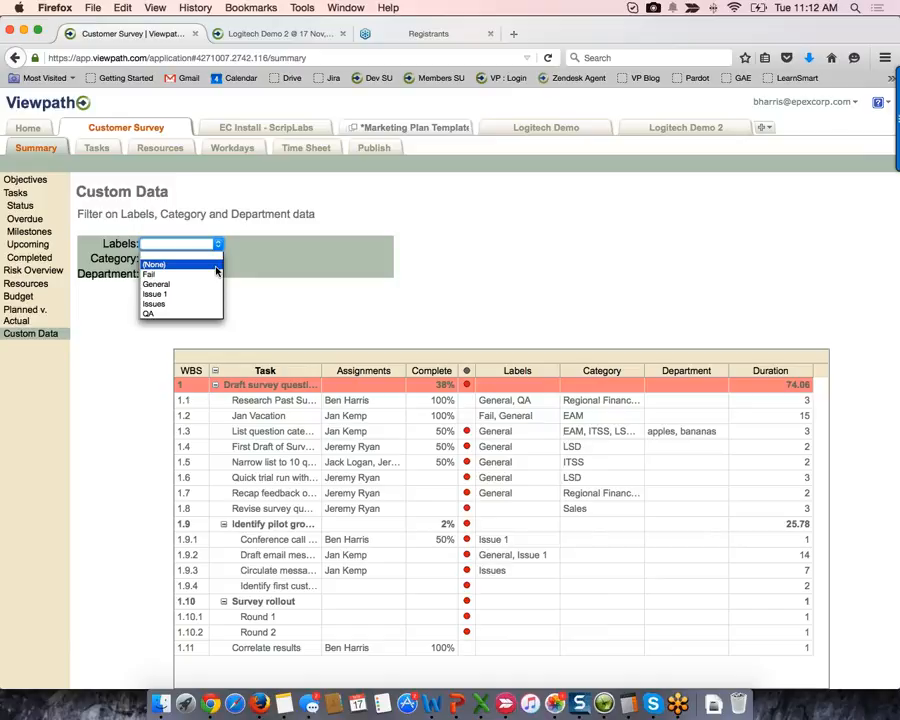
{"action": "left_click", "coordinate": [213, 283]}
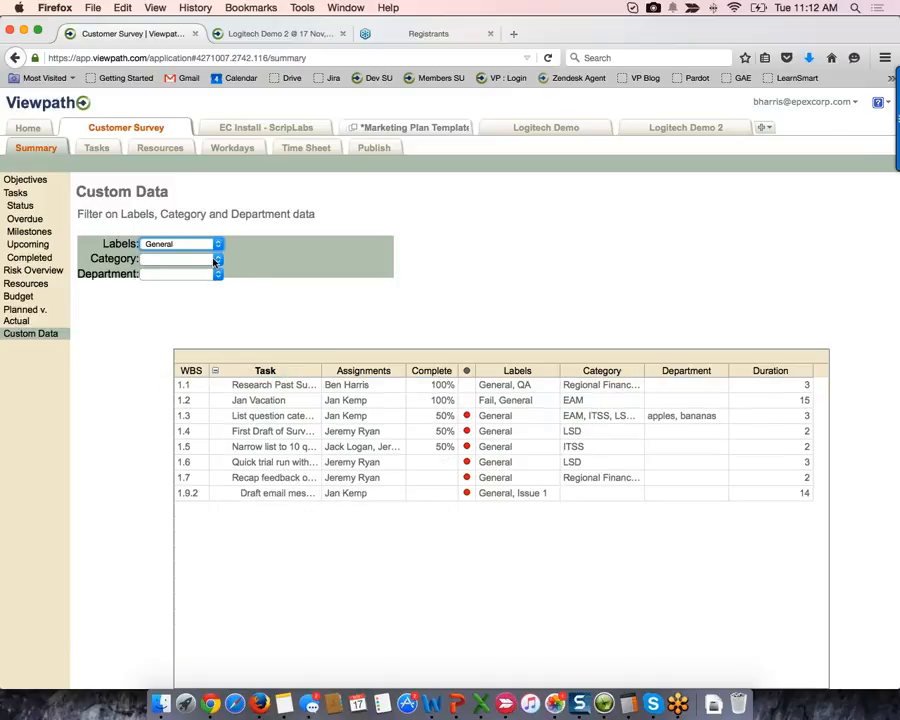
{"action": "left_click", "coordinate": [217, 262]}
{"action": "left_click", "coordinate": [213, 327]}
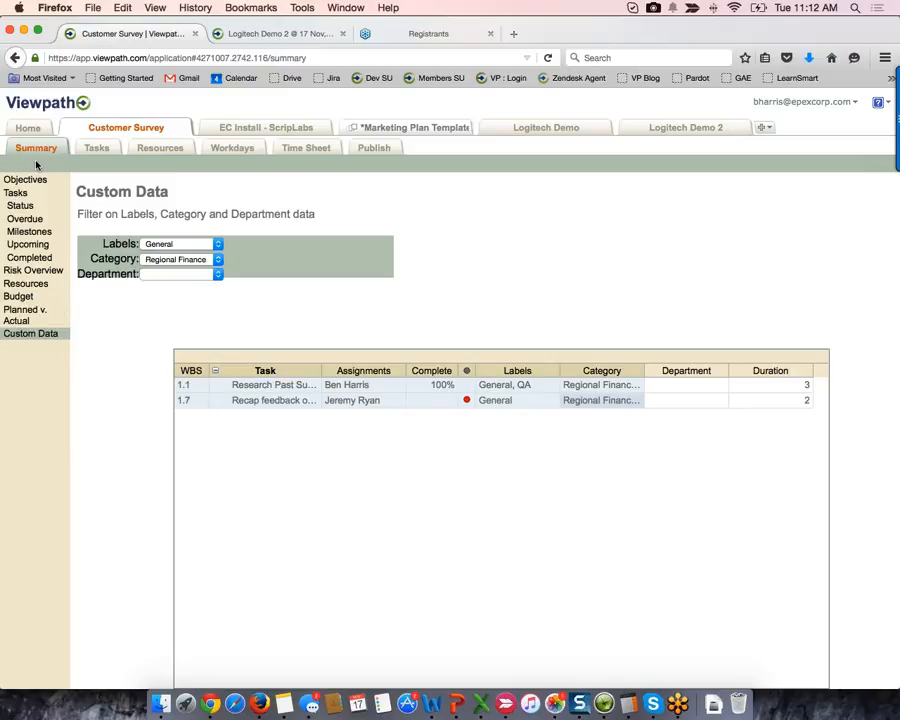
{"action": "left_click", "coordinate": [104, 147]}
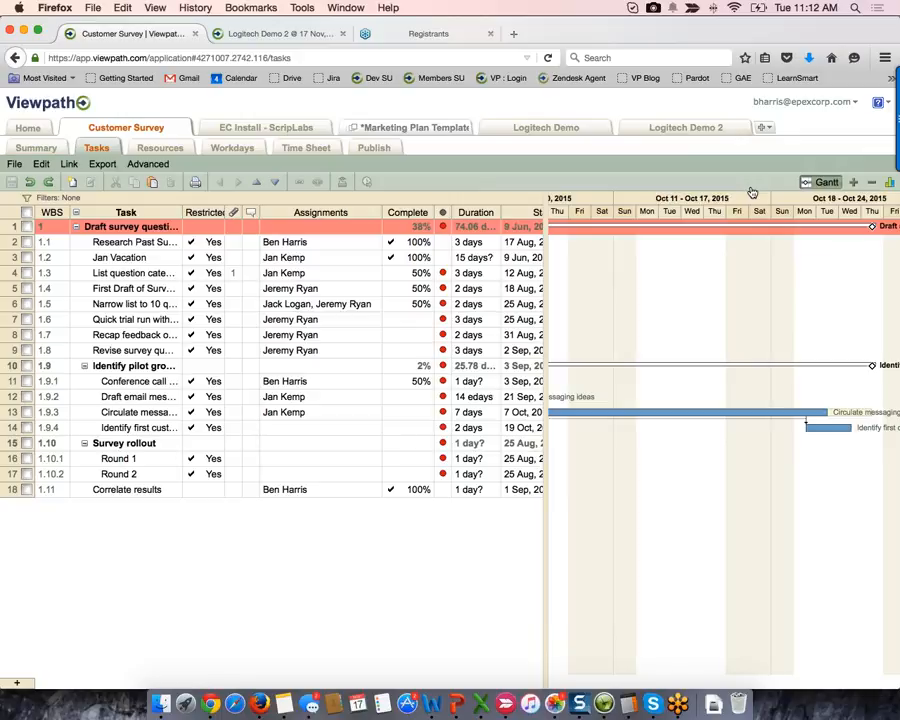
- Show the resource panel below the Gantt and chart one team member's daily tasks
{"action": "left_click", "coordinate": [890, 186]}
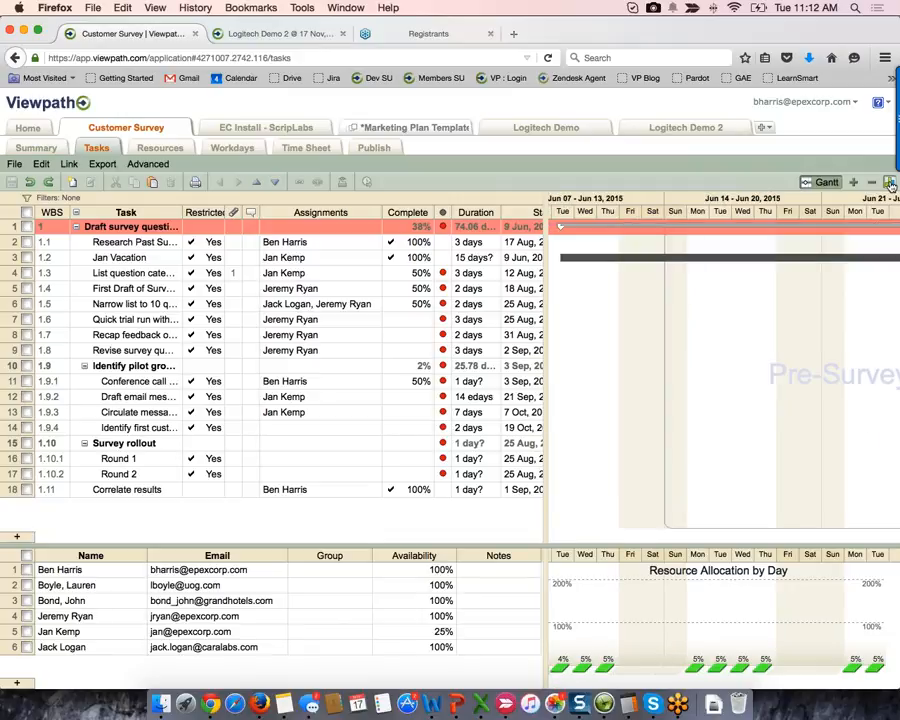
{"action": "left_click", "coordinate": [600, 411]}
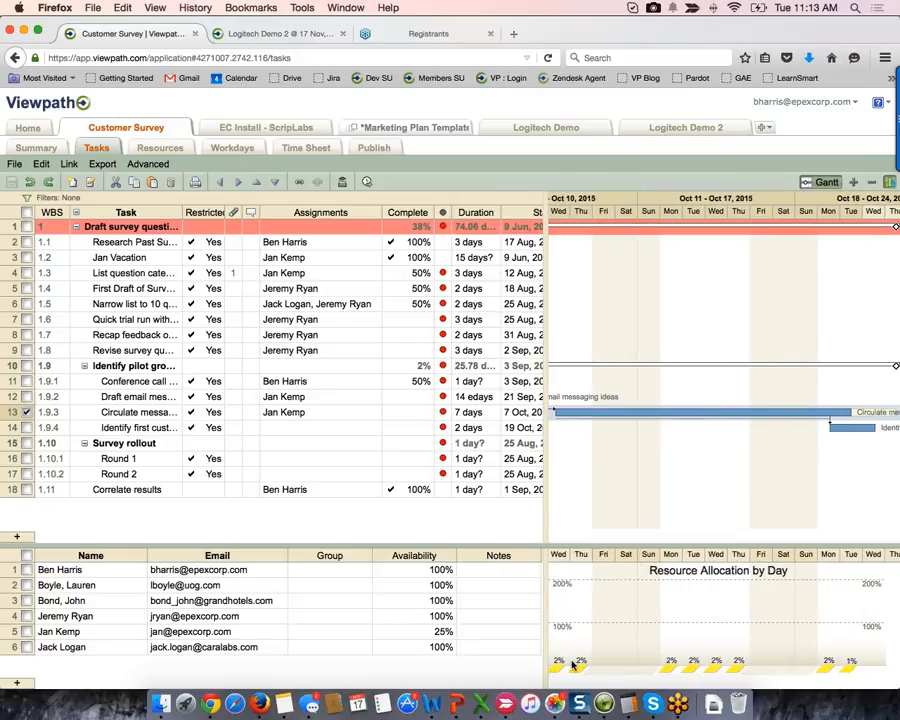
{"action": "left_click", "coordinate": [28, 633]}
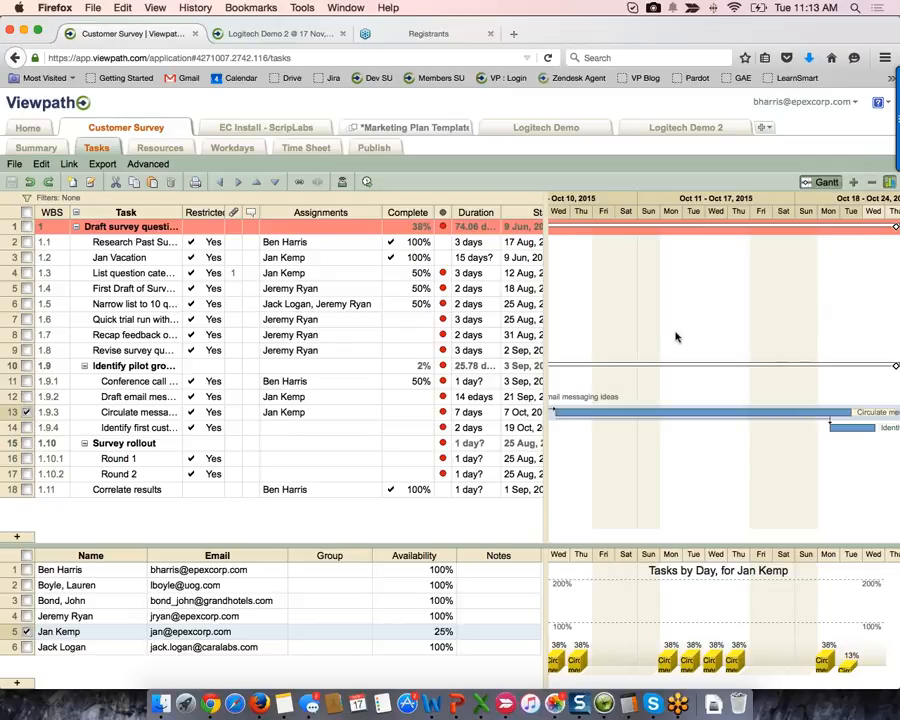
{"action": "left_click", "coordinate": [697, 274]}
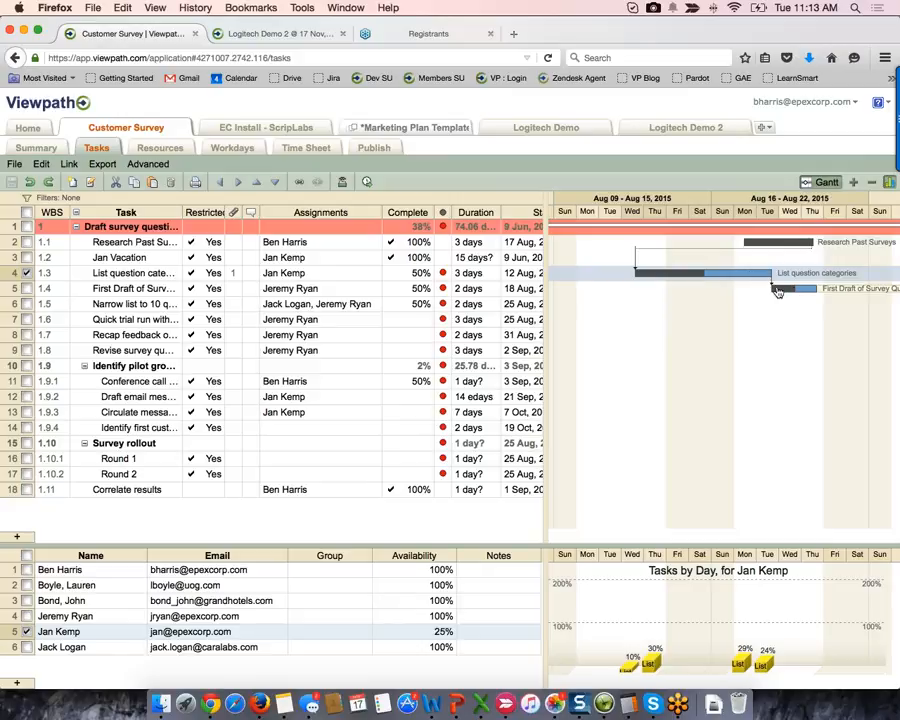
- Reschedule task 1.4 to start 17 Aug and shorten it, undoing an added assignee
{"action": "left_click_drag", "start_coordinate": [777, 291], "coordinate": [712, 292]}
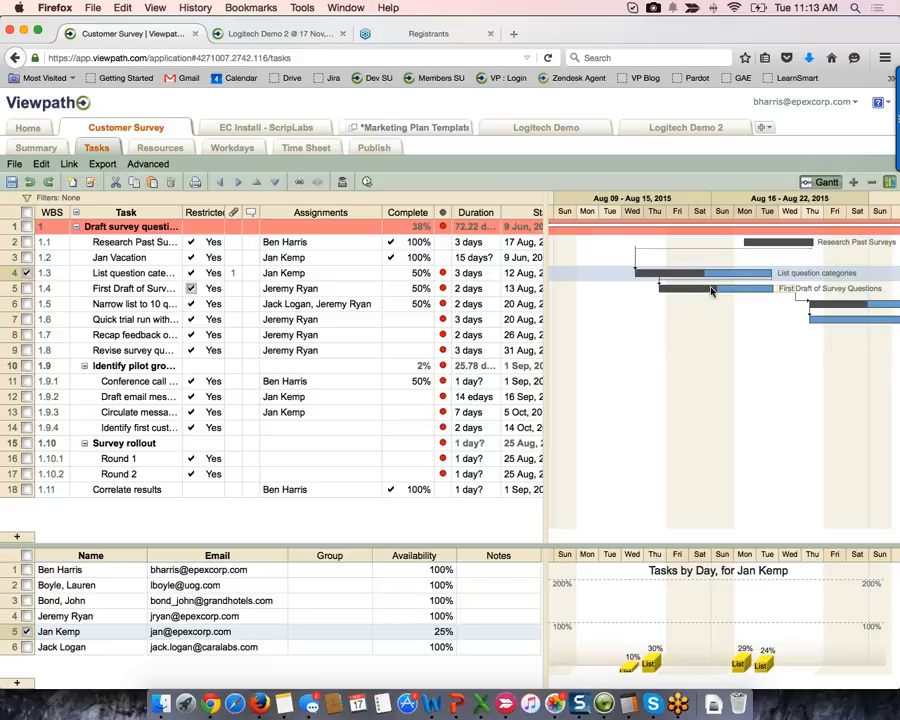
{"action": "double_click", "coordinate": [330, 288]}
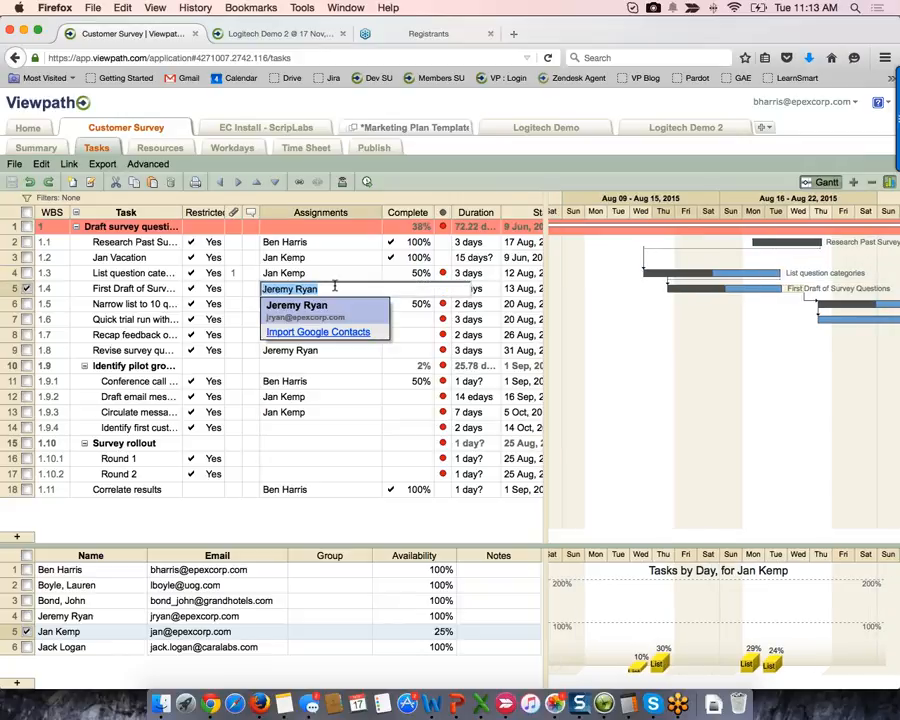
{"action": "type", "text": ", Ja"}
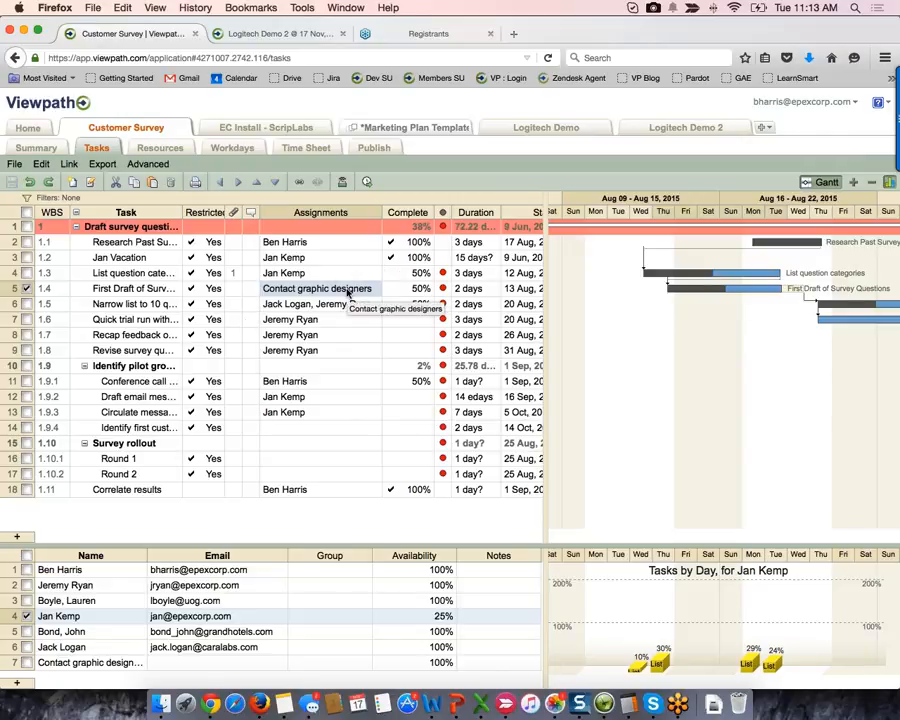
{"action": "key", "text": "super+z"}
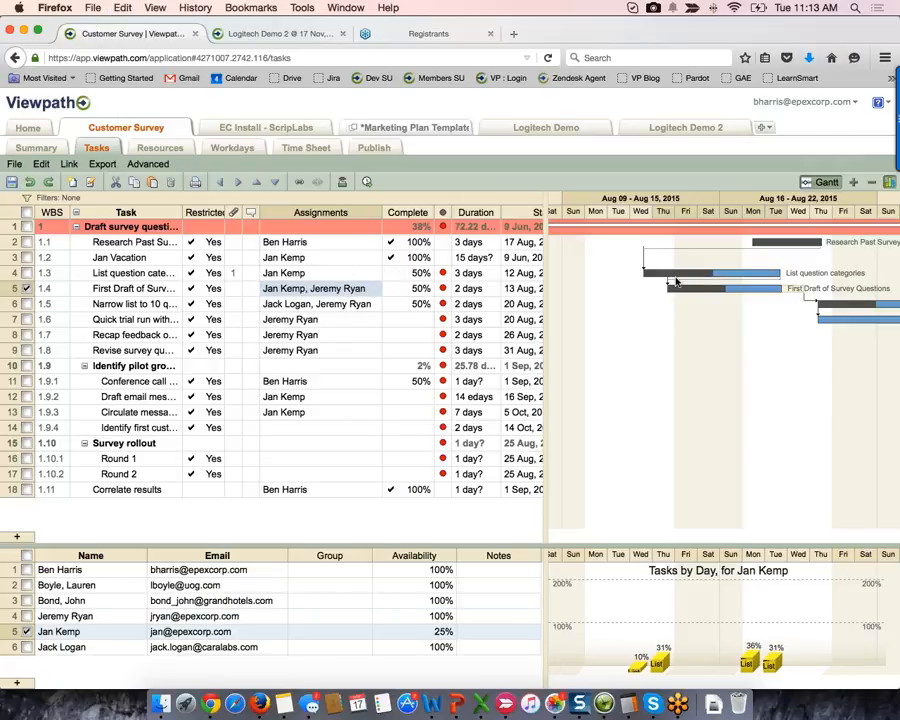
{"action": "left_click_drag", "start_coordinate": [676, 283], "coordinate": [798, 297]}
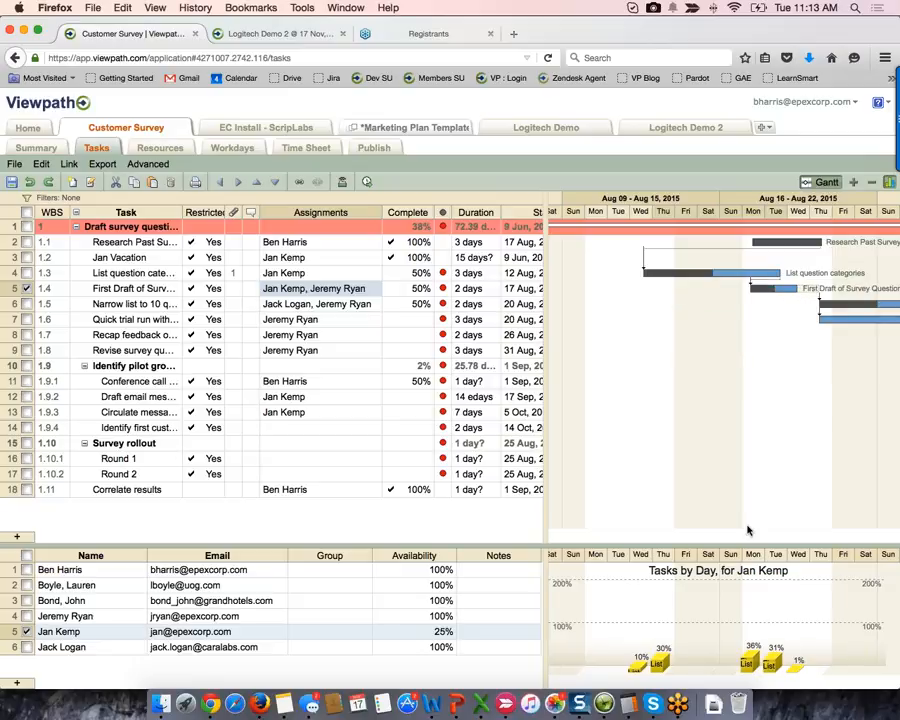
{"action": "left_click_drag", "start_coordinate": [797, 288], "coordinate": [775, 288]}
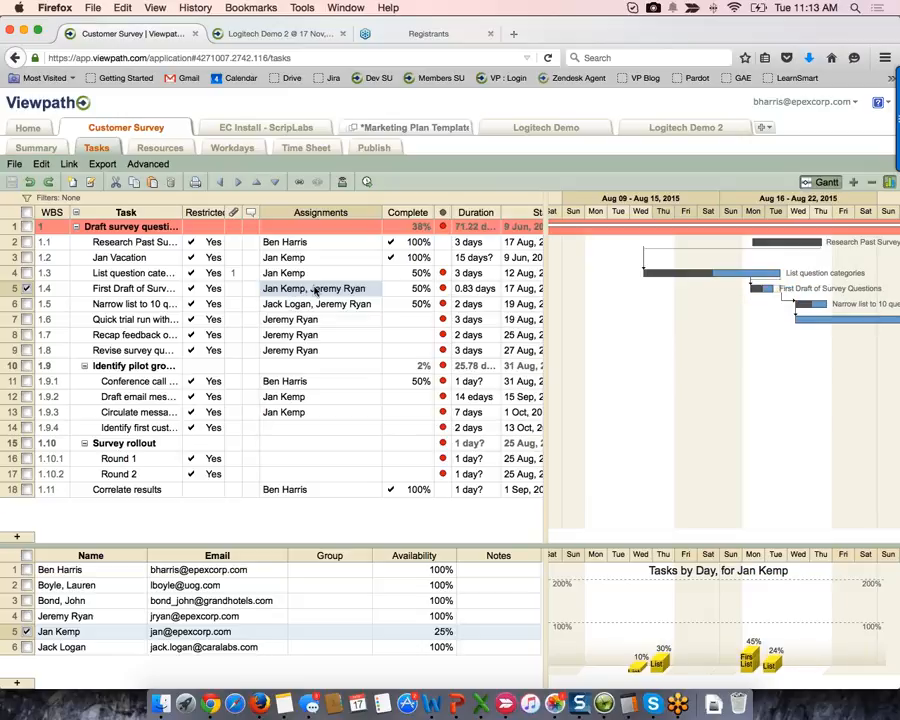
- Remove task 1.4's second assignee and stretch its bar to 1.83 days
{"action": "left_click", "coordinate": [371, 288]}
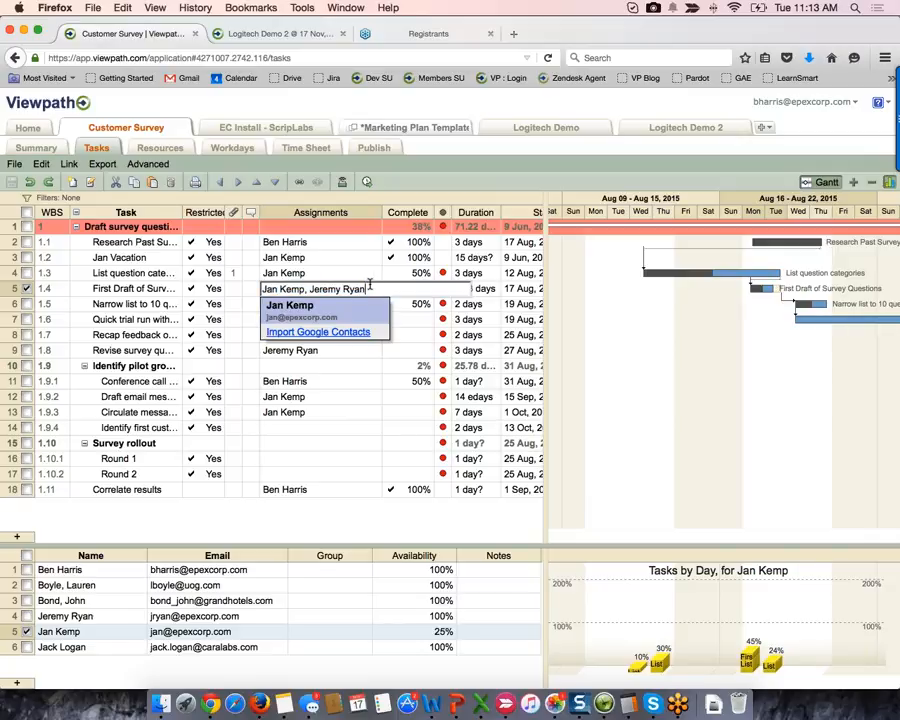
{"action": "left_click_drag", "start_coordinate": [376, 288], "coordinate": [305, 288]}
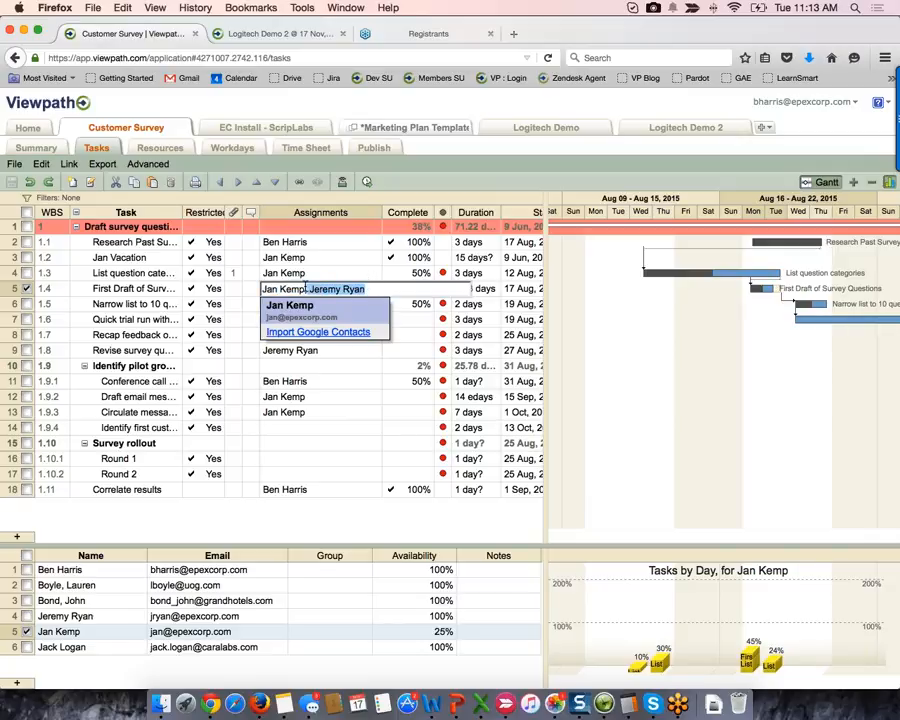
{"action": "key", "text": "BackSpace"}
{"action": "key", "text": "Return"}
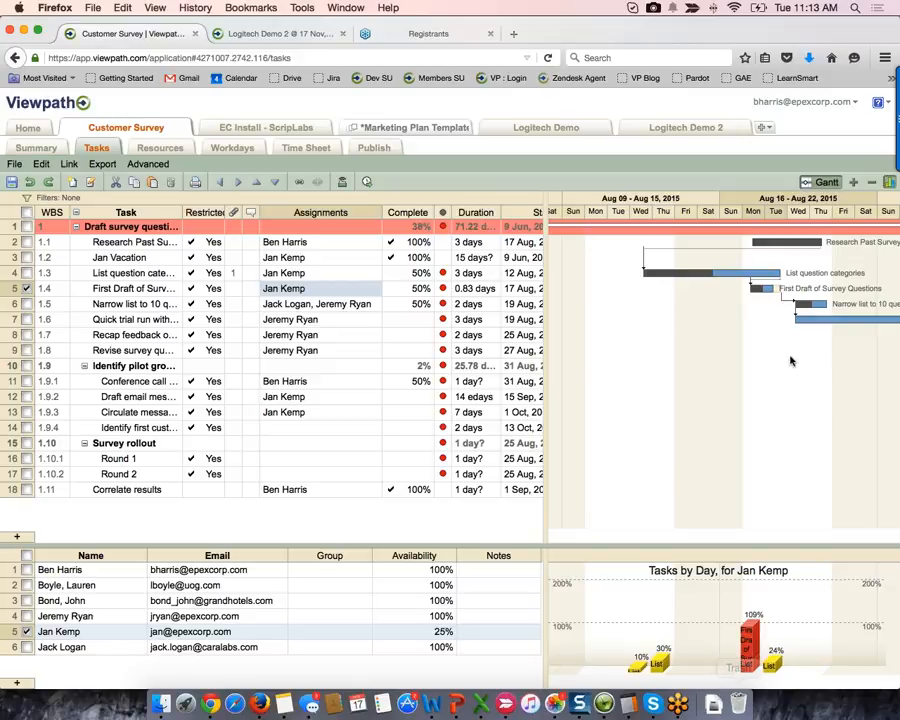
{"action": "left_click_drag", "start_coordinate": [771, 288], "coordinate": [802, 289]}
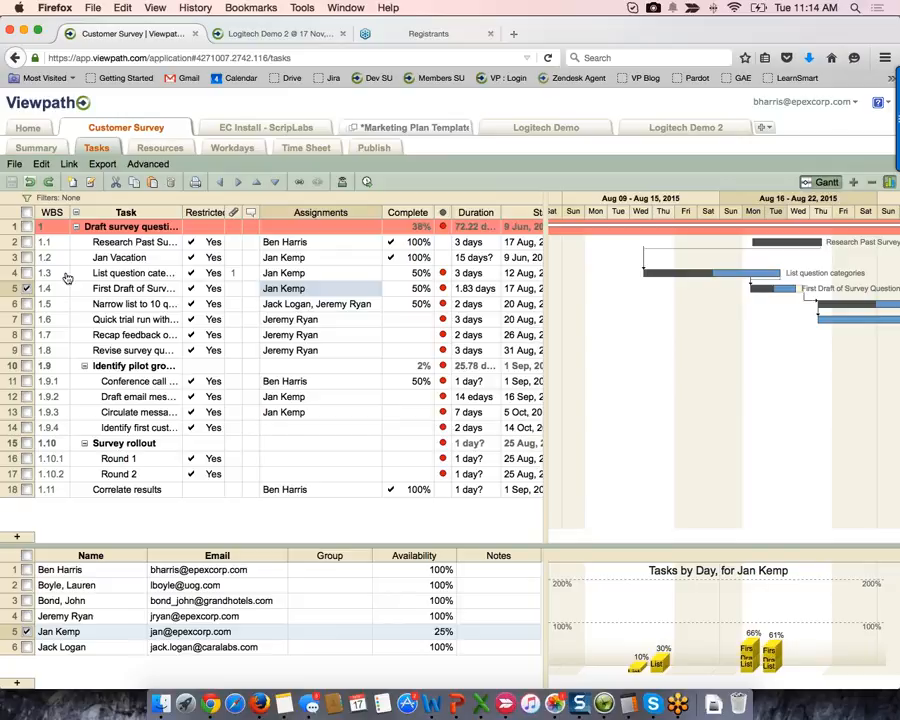
{"action": "left_click", "coordinate": [30, 183]}
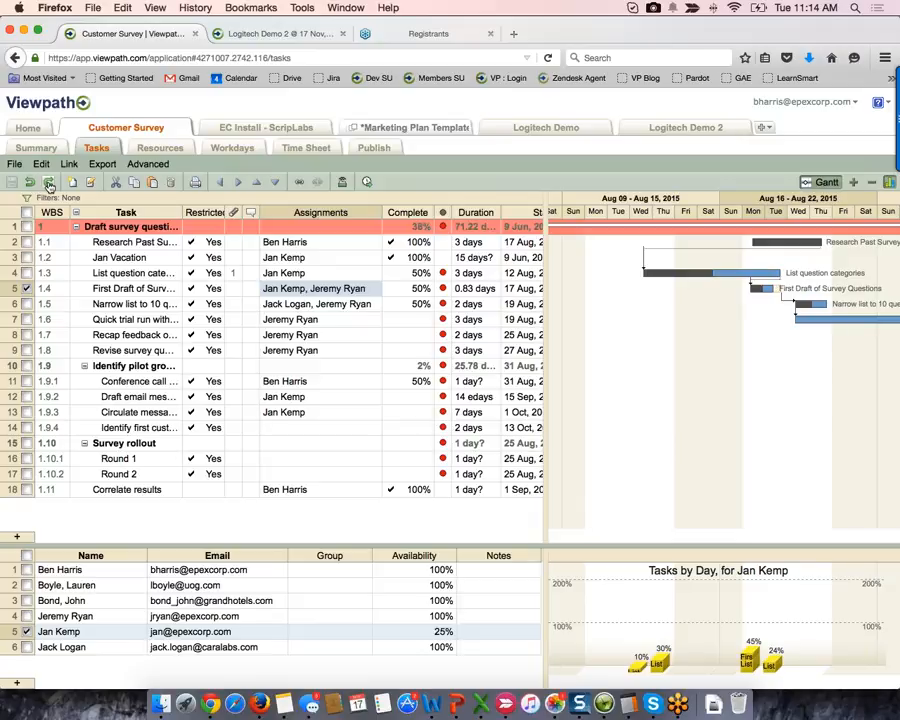
{"action": "left_click", "coordinate": [48, 185]}
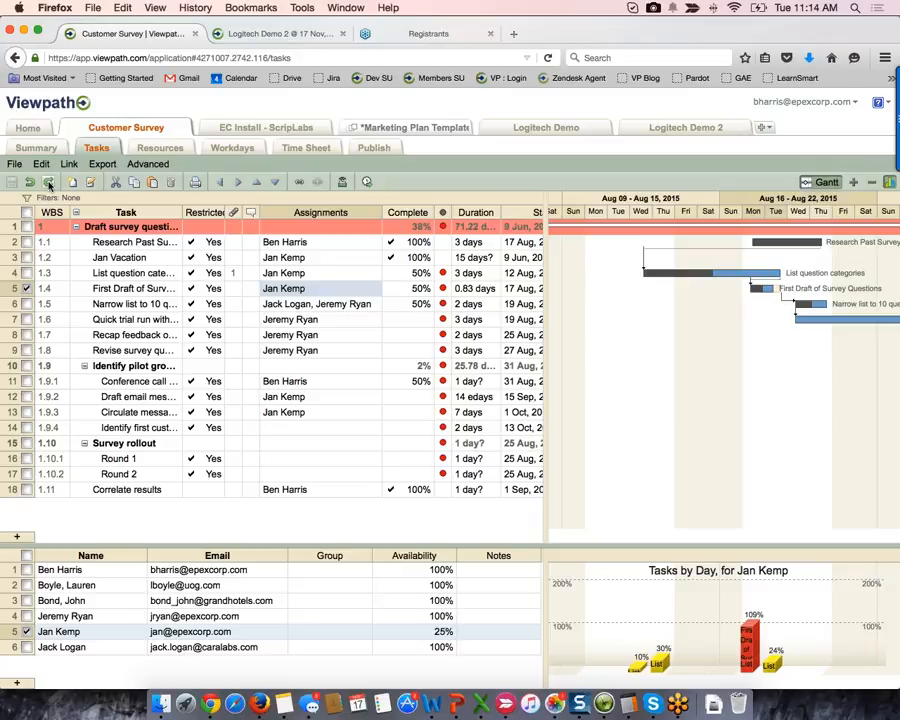
{"action": "left_click", "coordinate": [423, 559]}
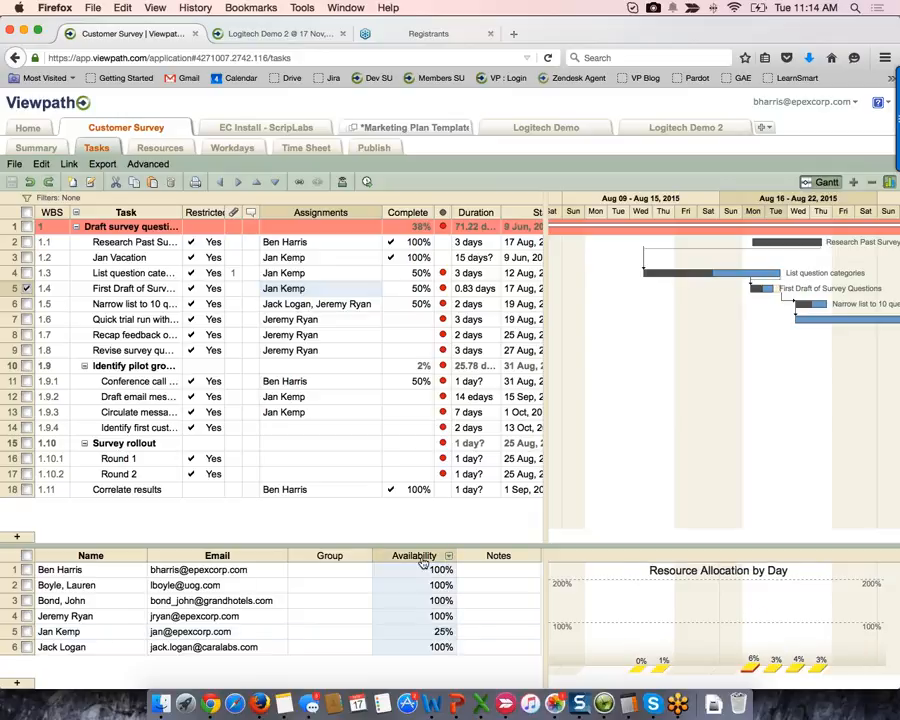
{"action": "left_click", "coordinate": [438, 636]}
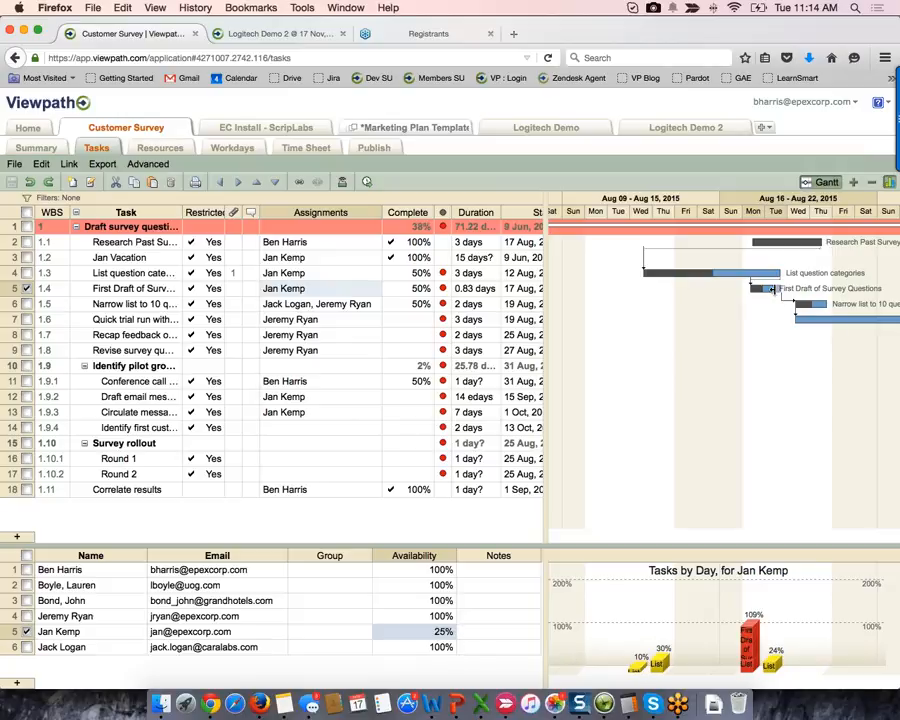
{"action": "left_click_drag", "start_coordinate": [772, 289], "coordinate": [786, 295]}
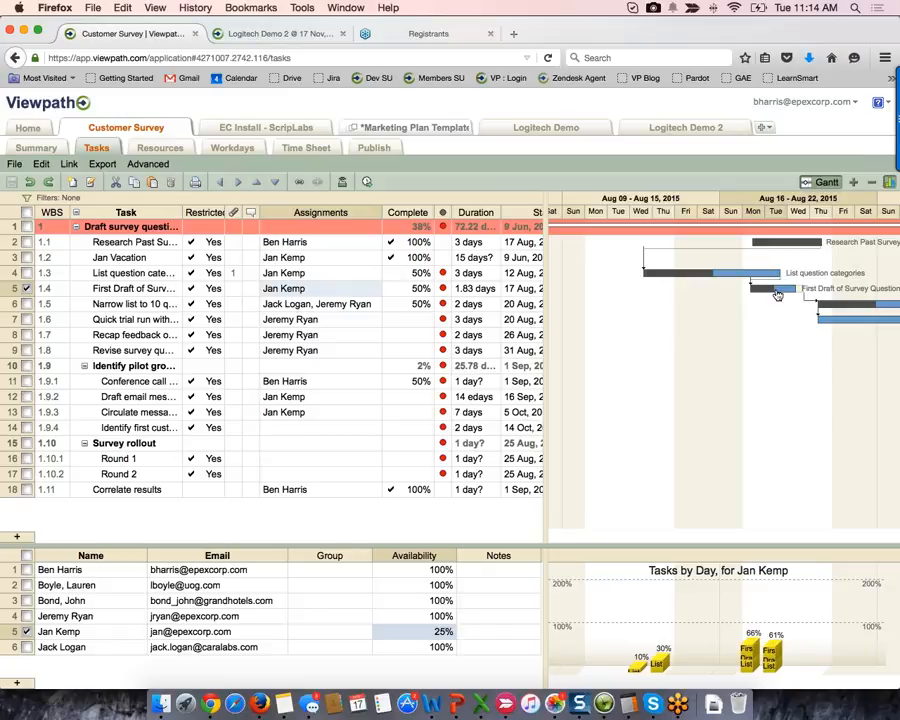
- Open project rows 2–5, including Epex 2600 EMonitor and Epex 3500 Converter, as tabs, then view Allocation
{"action": "left_click", "coordinate": [22, 131]}
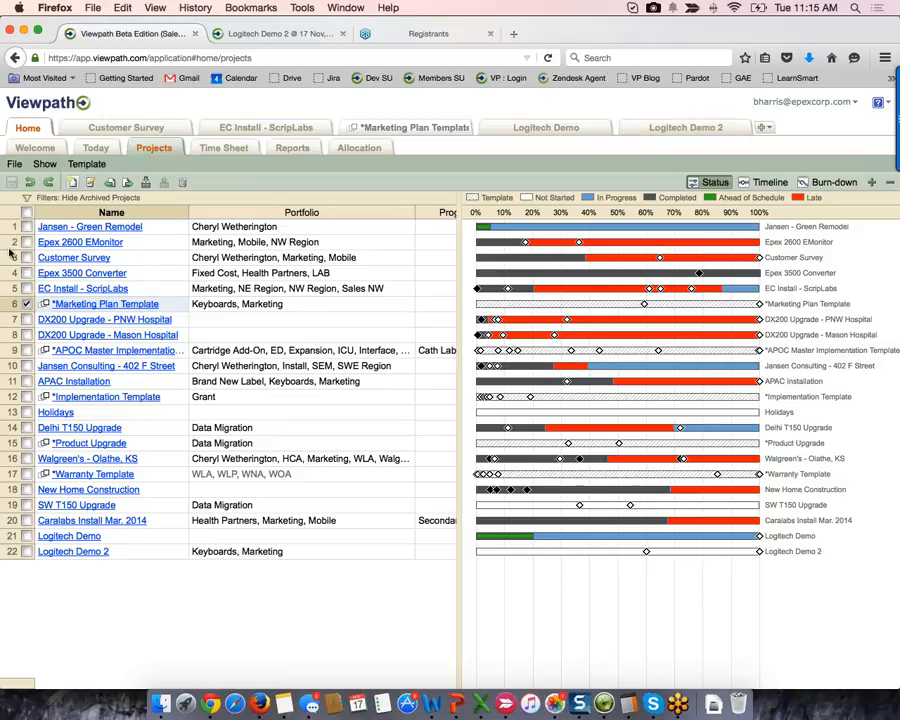
{"action": "left_click_drag", "start_coordinate": [8, 242], "coordinate": [8, 288]}
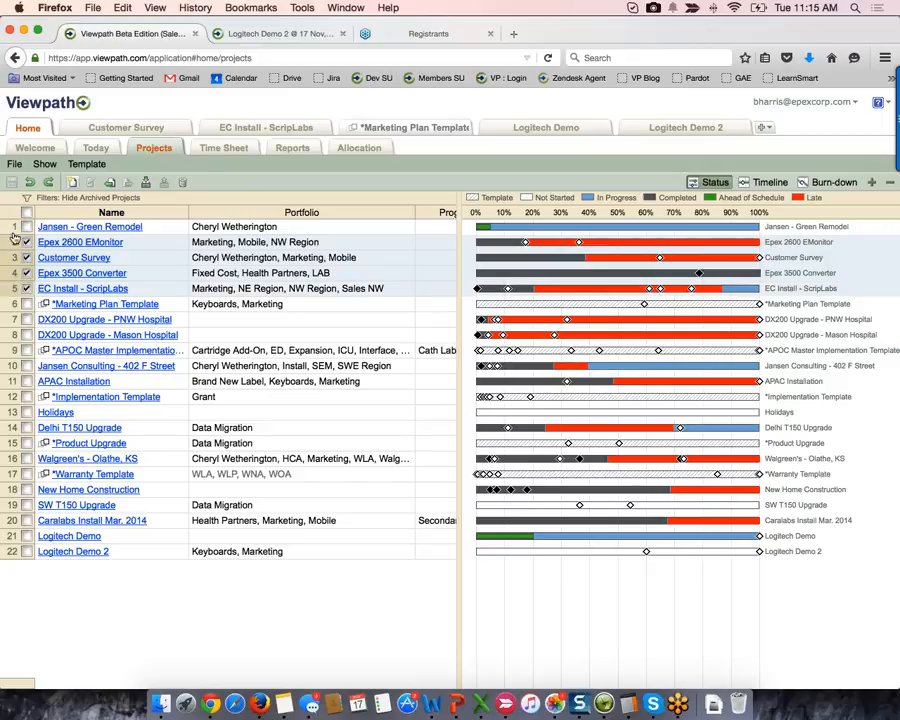
{"action": "left_click", "coordinate": [15, 168]}
{"action": "left_click", "coordinate": [38, 177]}
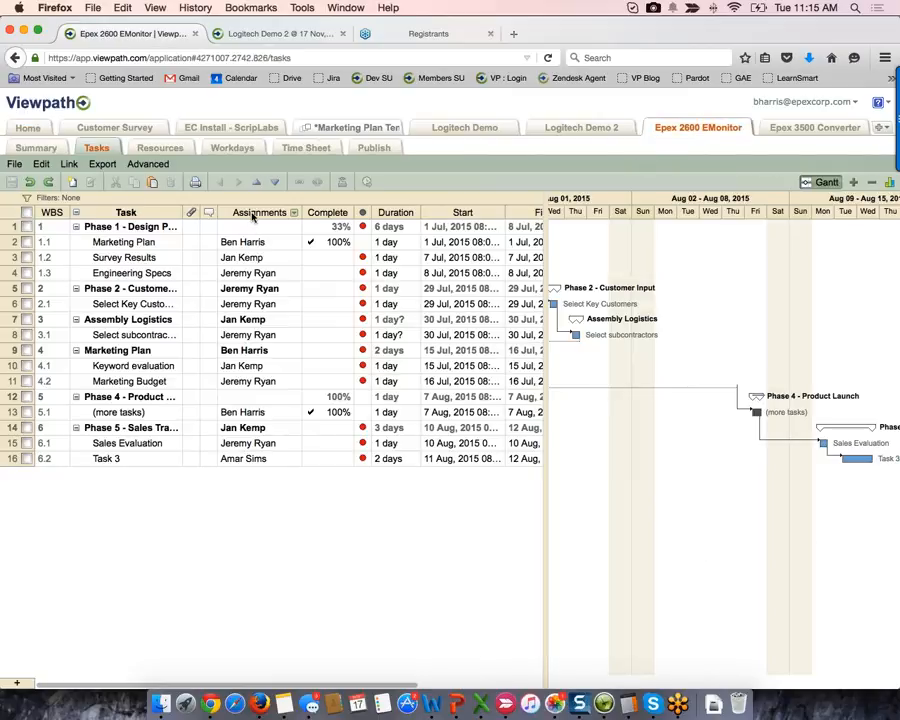
{"action": "left_click", "coordinate": [27, 130]}
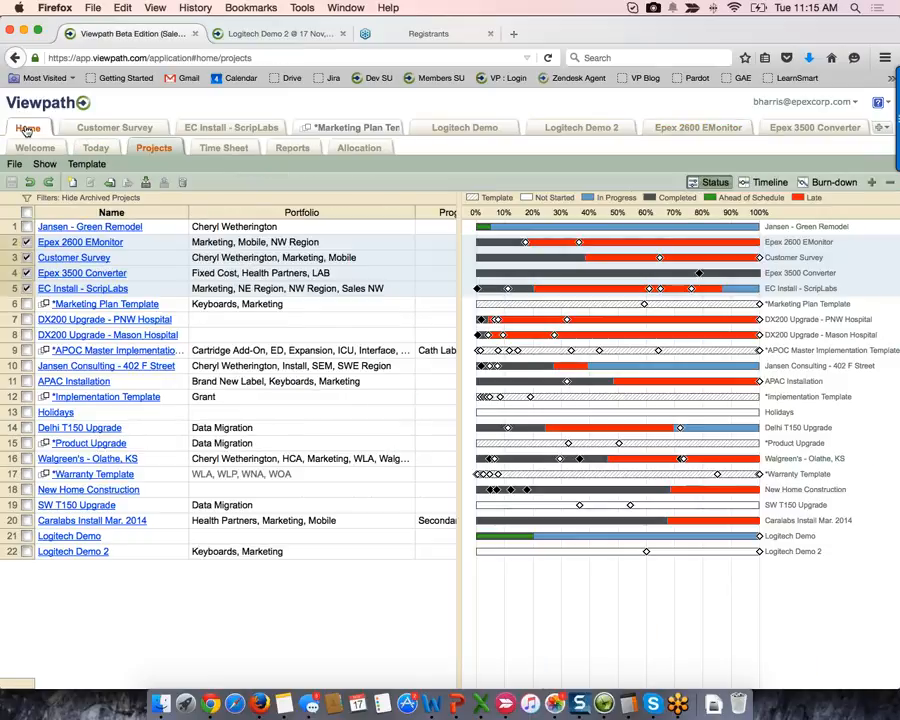
{"action": "left_click", "coordinate": [366, 148]}
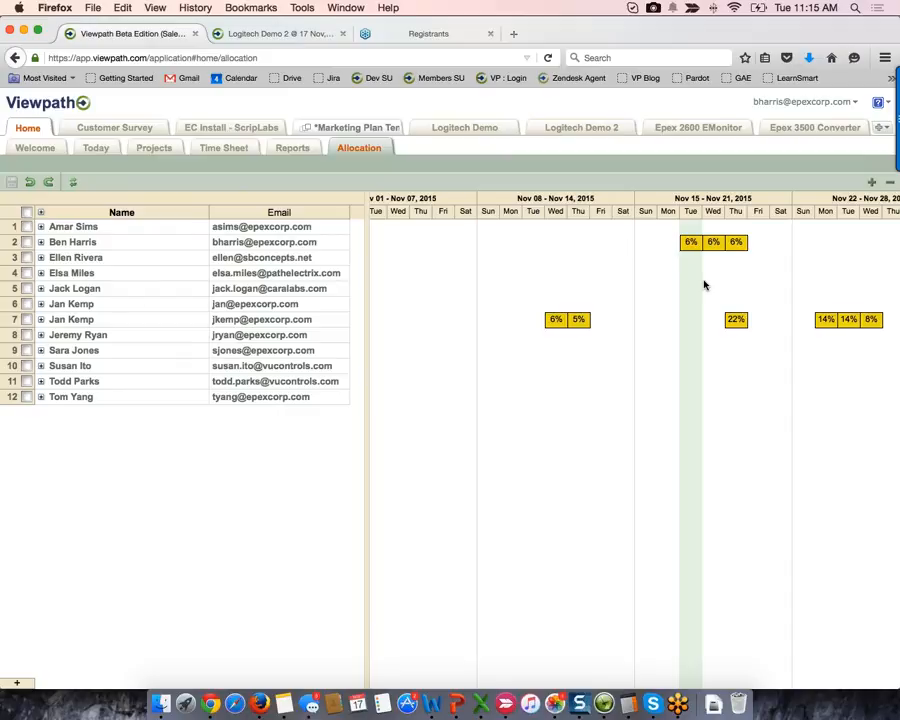
- Expand row 2's team member to list his six projects, including Customer Survey and Logitech Demo 2
{"action": "scroll", "coordinate": [704, 285], "scroll_direction": "right", "scroll_amount": 5}
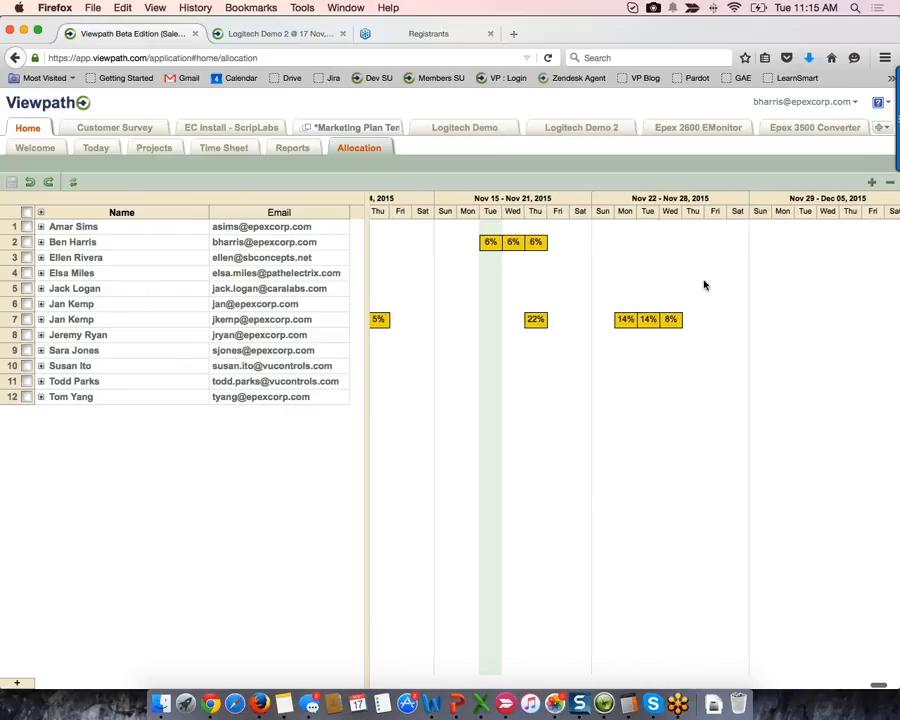
{"action": "scroll", "coordinate": [704, 285], "scroll_direction": "left", "scroll_amount": 1}
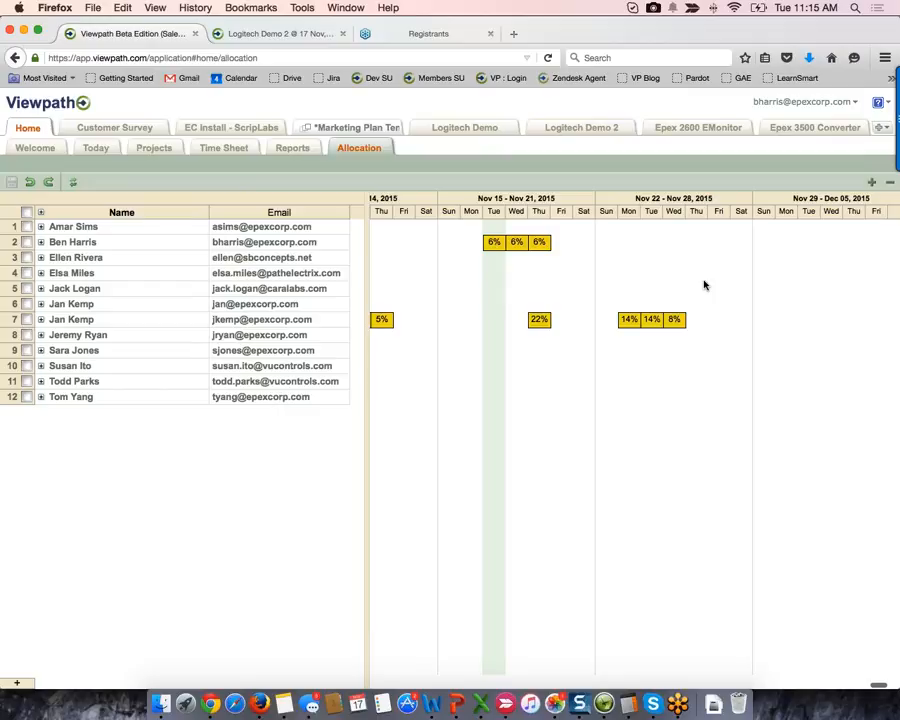
{"action": "scroll", "coordinate": [704, 285], "scroll_direction": "down", "scroll_amount": 4}
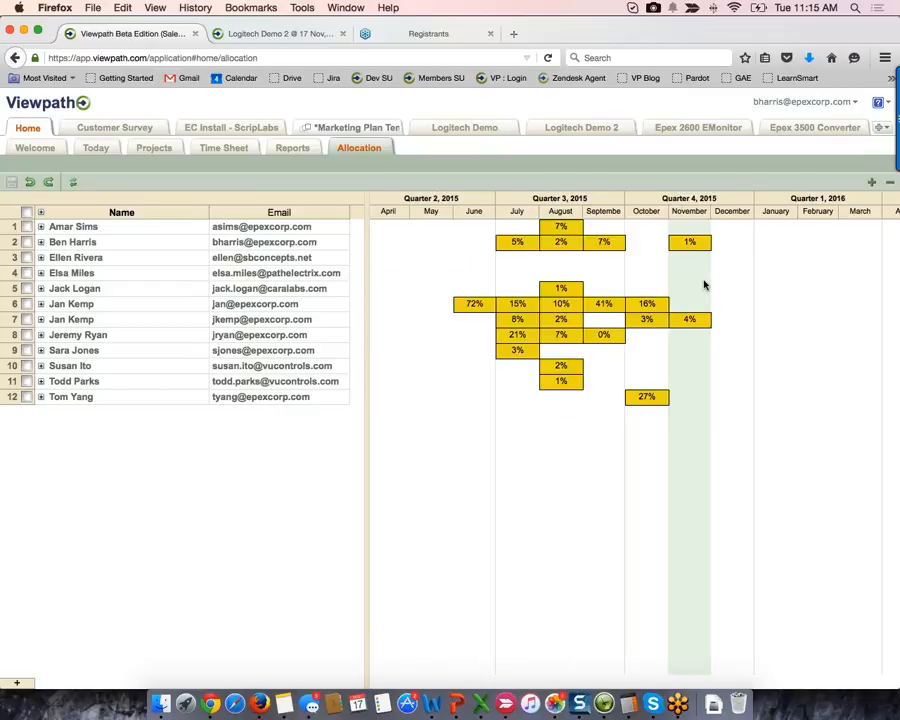
{"action": "scroll", "coordinate": [704, 285], "scroll_direction": "up", "scroll_amount": 1}
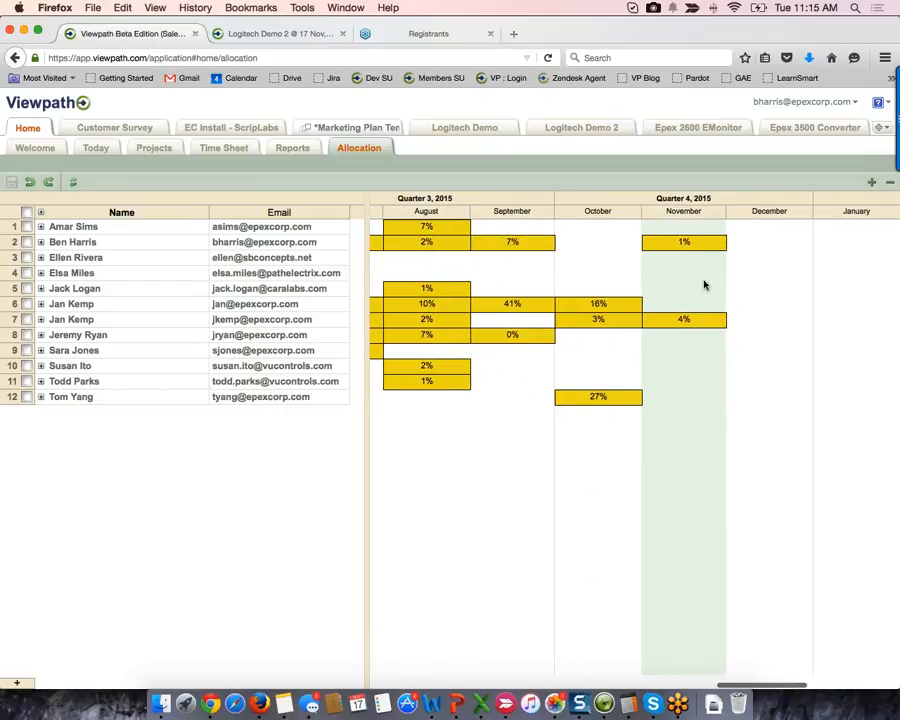
{"action": "scroll", "coordinate": [704, 285], "scroll_direction": "up", "scroll_amount": 1}
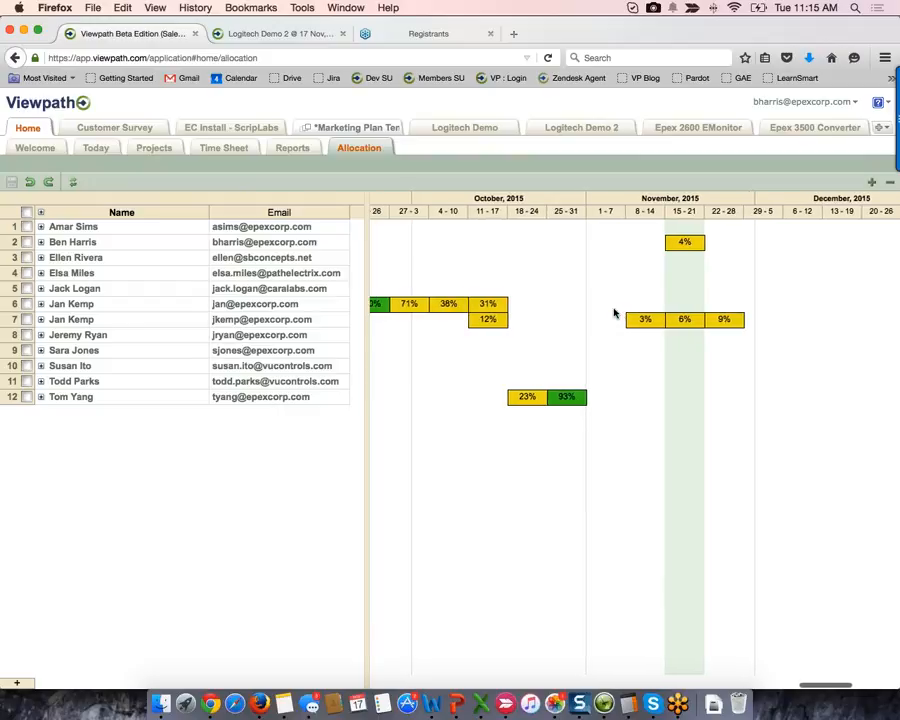
{"action": "scroll", "coordinate": [614, 313], "scroll_direction": "left", "scroll_amount": 10}
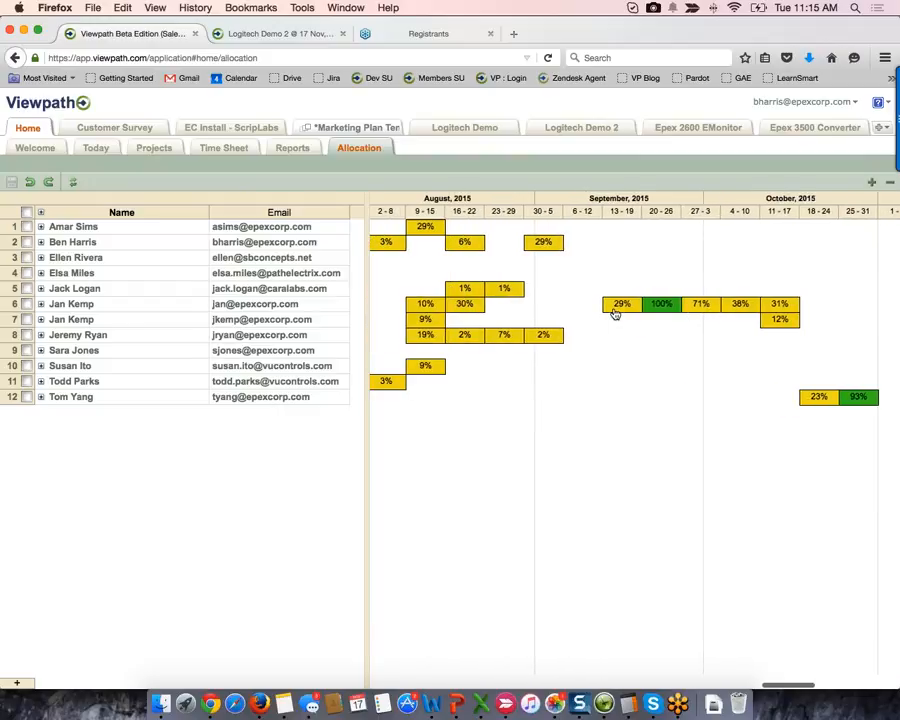
{"action": "scroll", "coordinate": [614, 313], "scroll_direction": "right", "scroll_amount": 2}
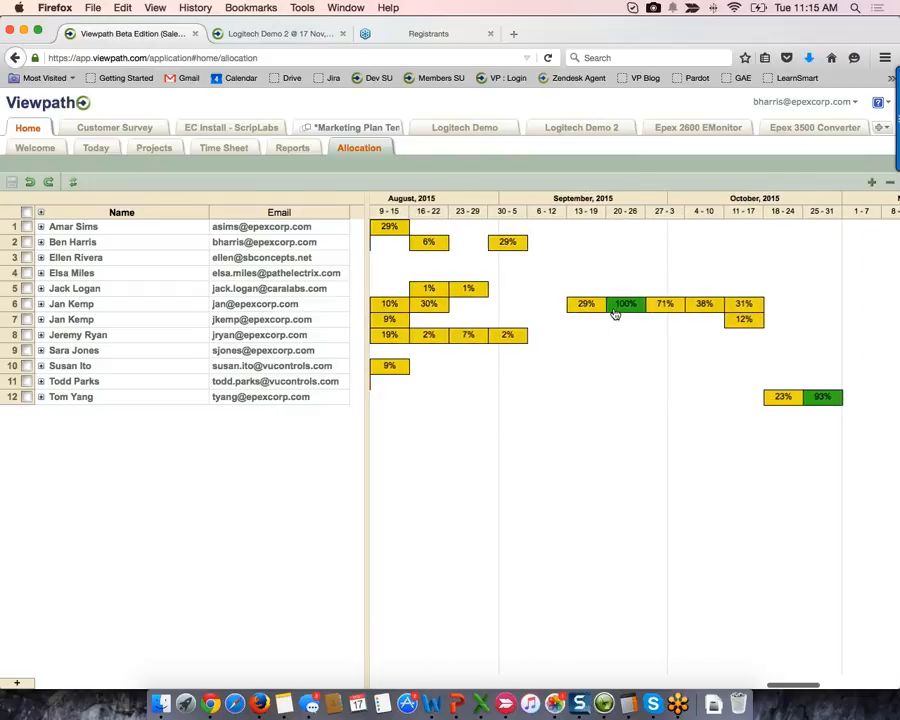
{"action": "left_click", "coordinate": [41, 305]}
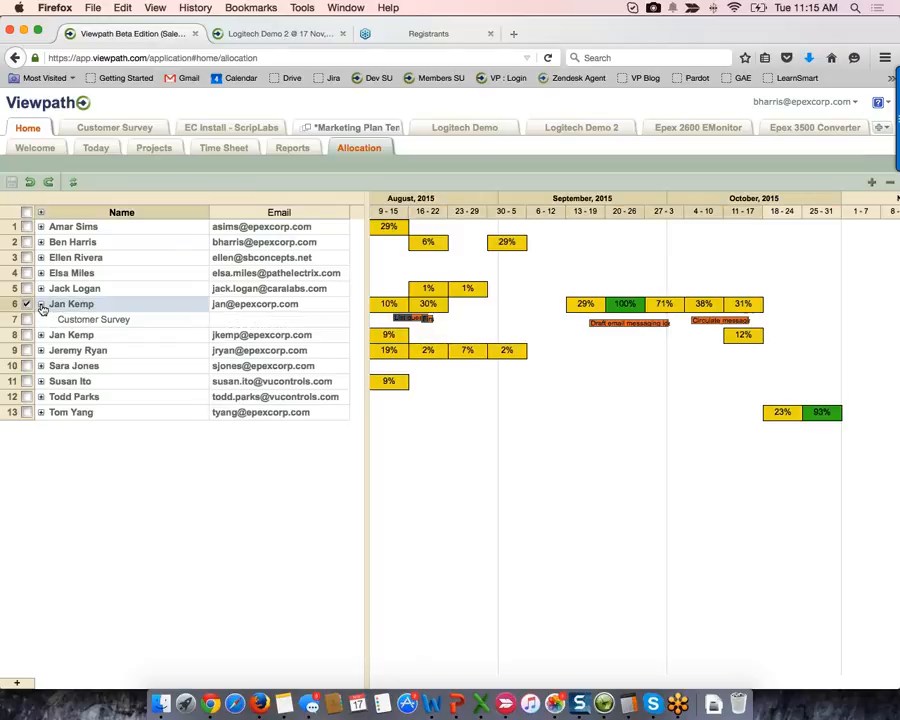
{"action": "left_click", "coordinate": [41, 305]}
{"action": "left_click", "coordinate": [41, 242]}
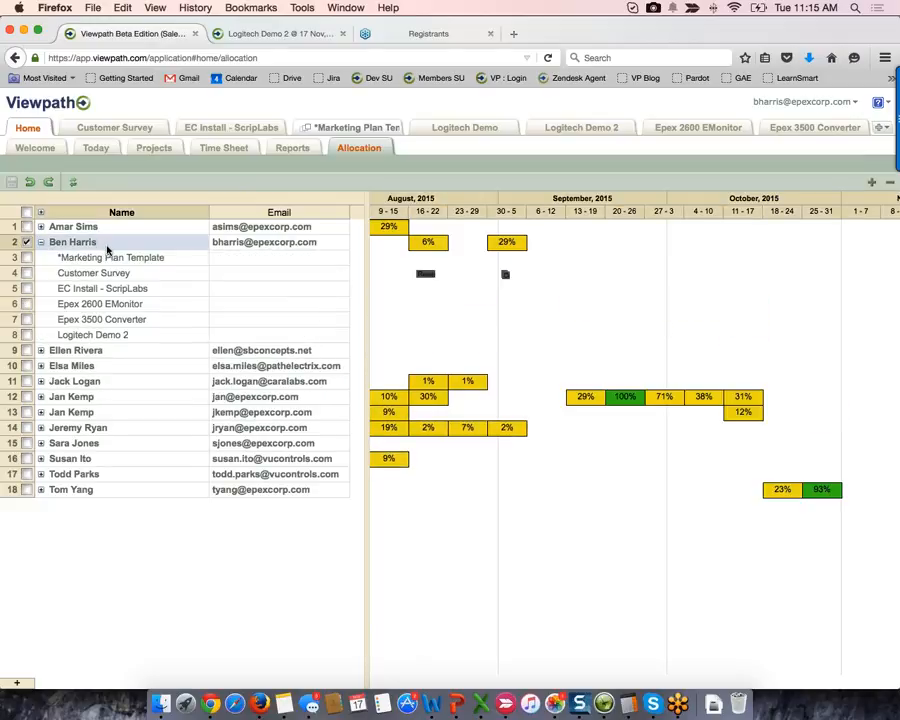
{"action": "scroll", "coordinate": [470, 286], "scroll_direction": "left", "scroll_amount": 2}
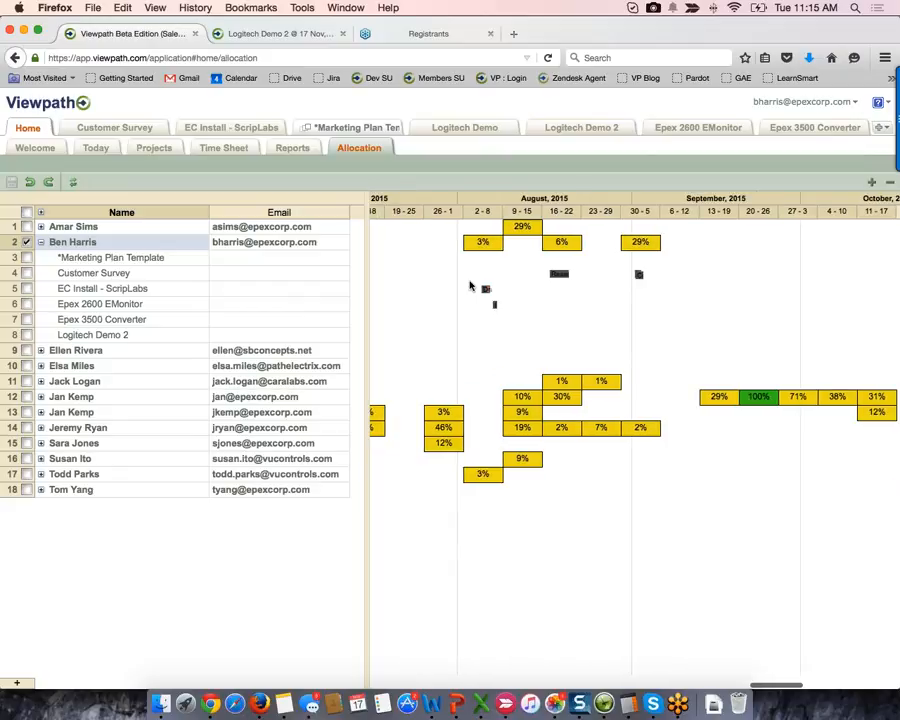
{"action": "scroll", "coordinate": [470, 286], "scroll_direction": "left", "scroll_amount": 2}
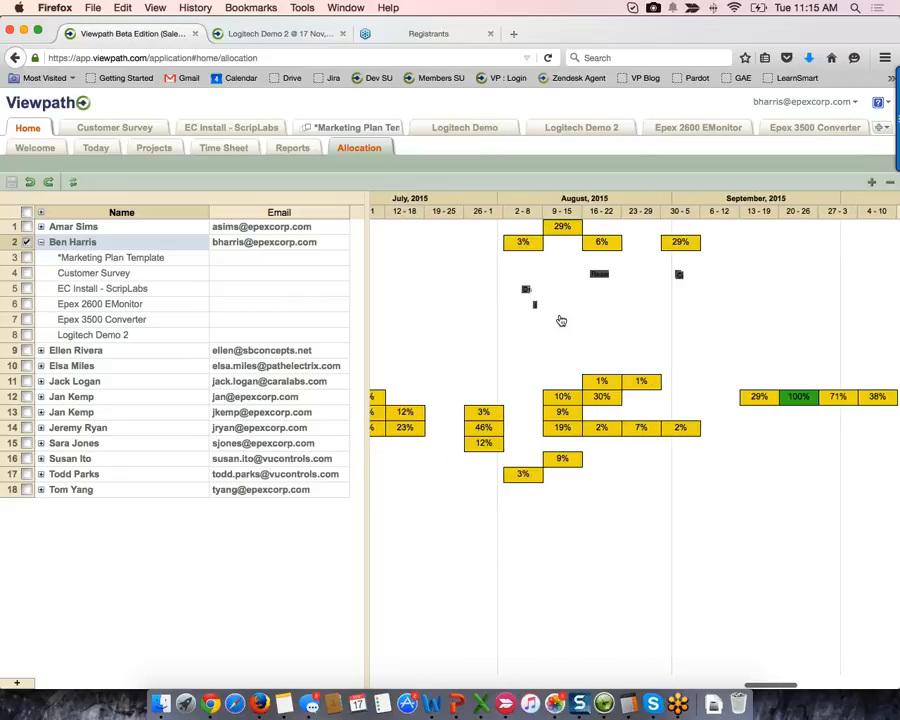
{"action": "left_click", "coordinate": [526, 291]}
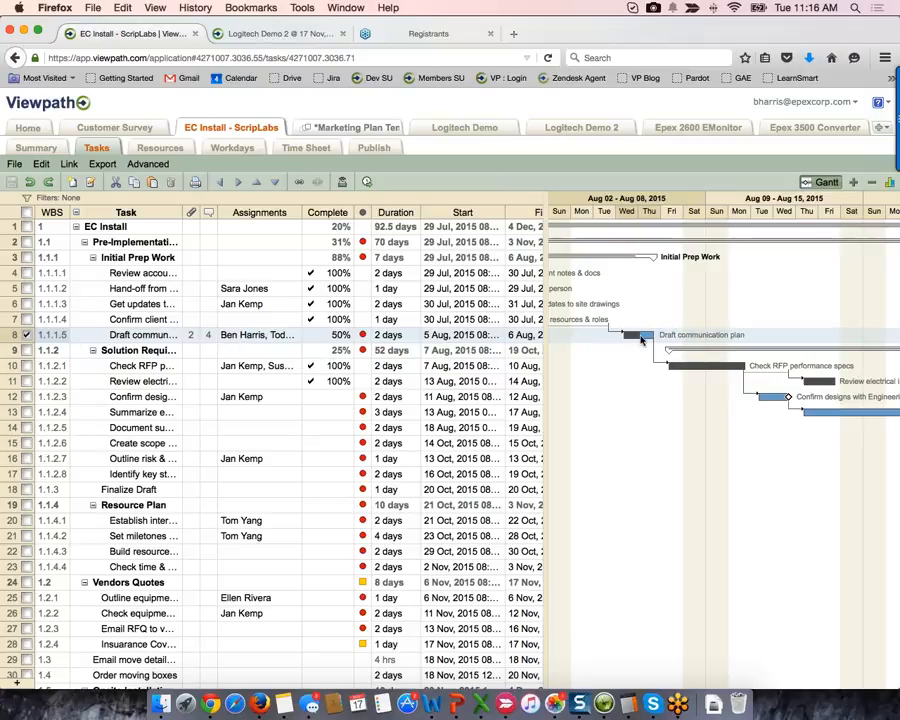
{"action": "left_click", "coordinate": [26, 129]}
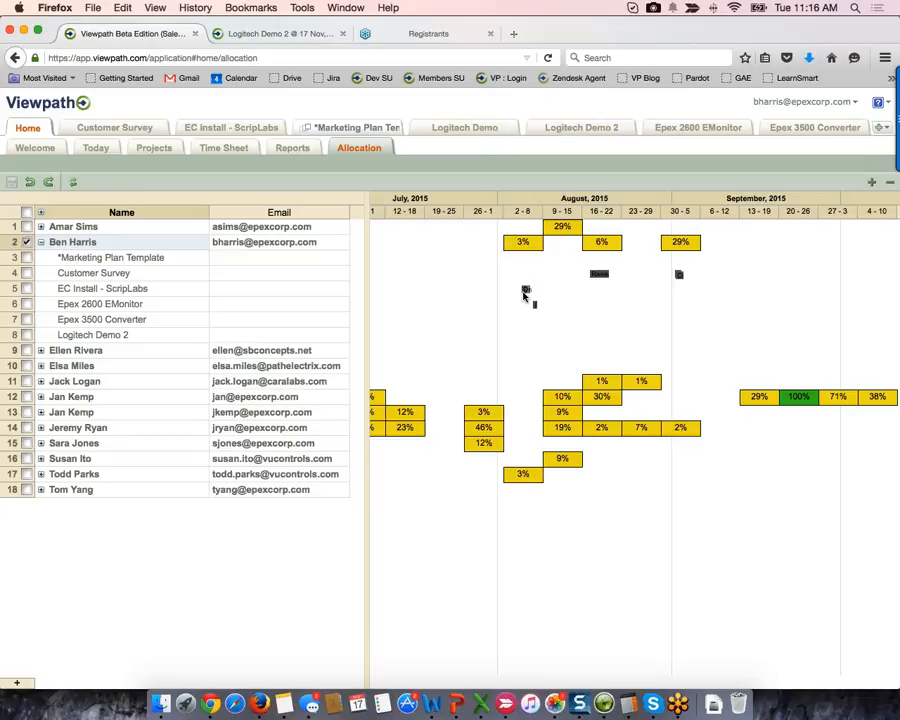
- Jump the timeline to the EC Install - ScripLabs work, zoom out, and collapse row 2
{"action": "left_click", "coordinate": [524, 294]}
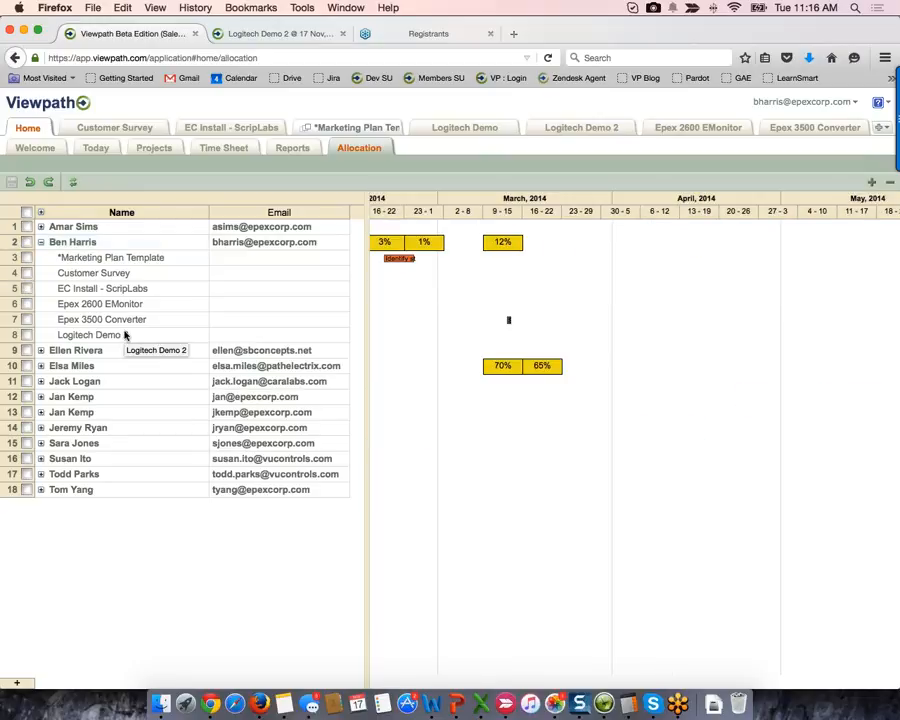
{"action": "scroll", "coordinate": [426, 276], "scroll_direction": "down", "scroll_amount": 1}
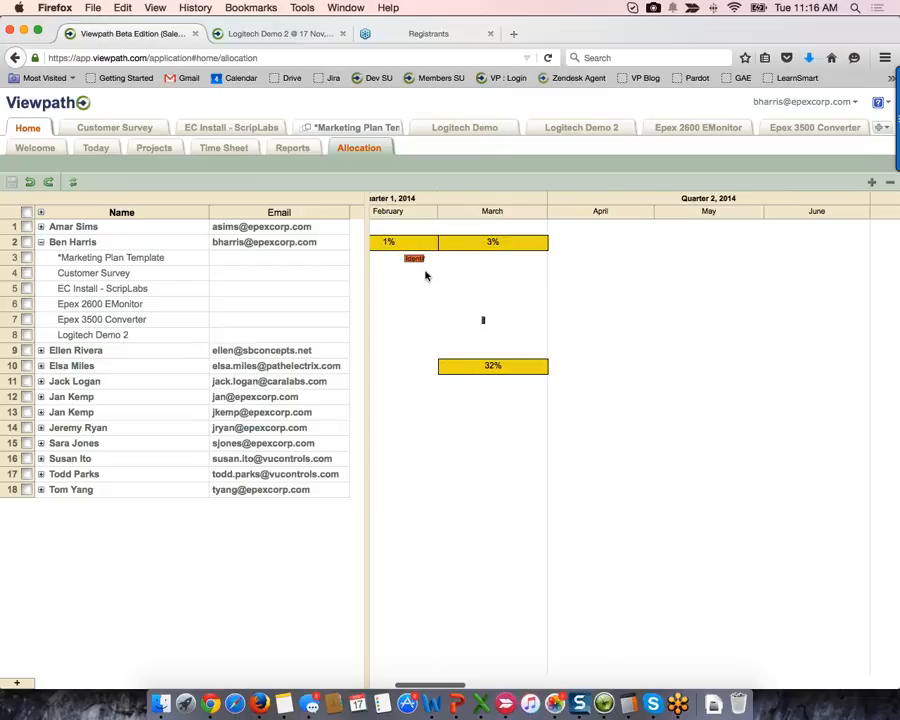
{"action": "scroll", "coordinate": [426, 275], "scroll_direction": "down", "scroll_amount": 1}
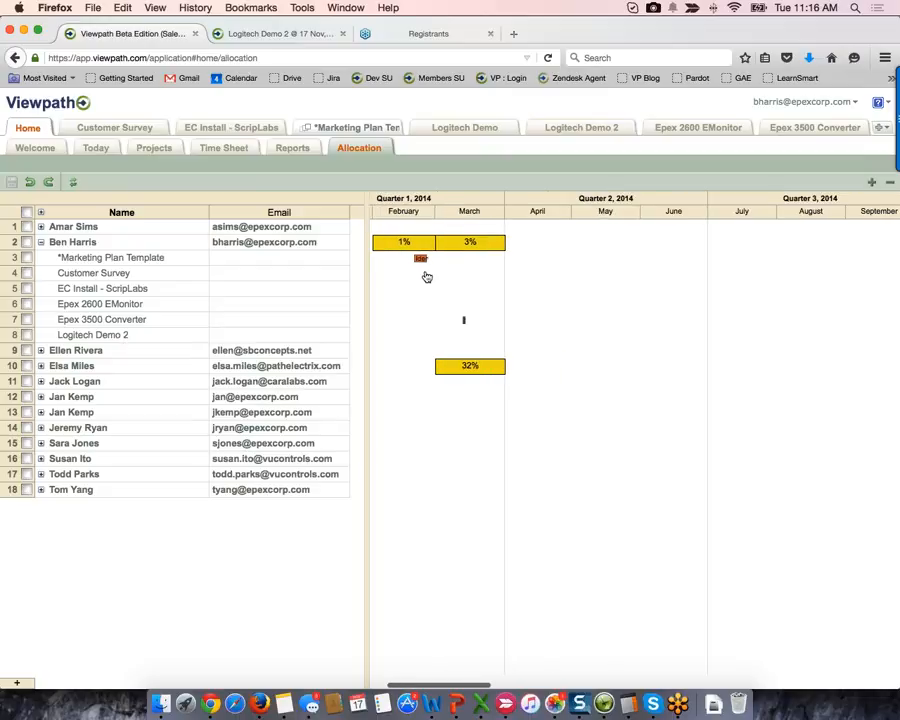
{"action": "left_click", "coordinate": [40, 242]}
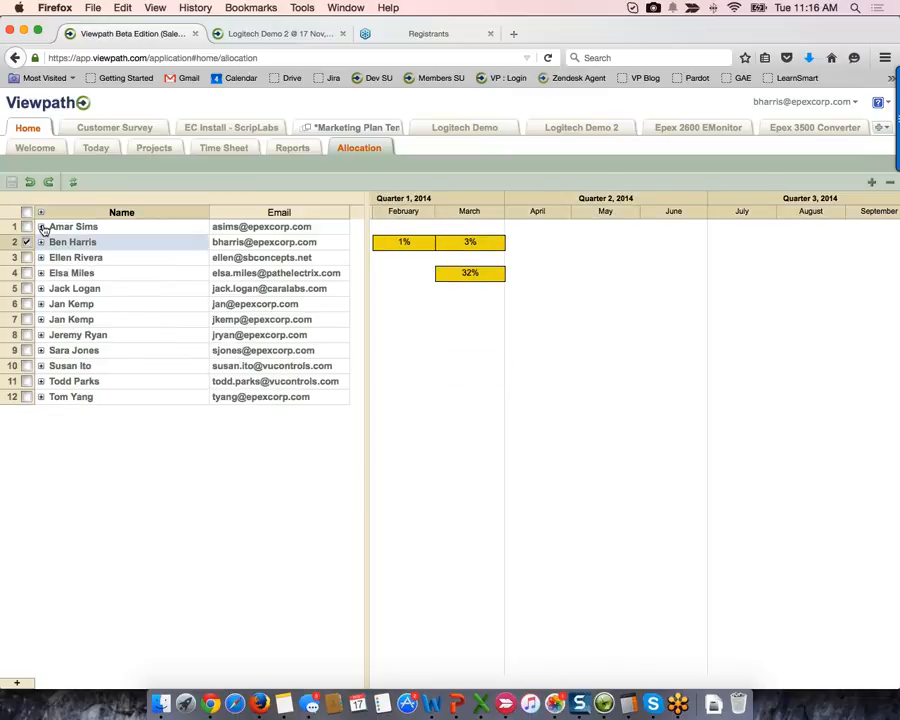
- In Reports, reset filters, set Complete to 0-99% and Milestone to Yes, and select the 12 results
{"action": "left_click", "coordinate": [286, 150]}
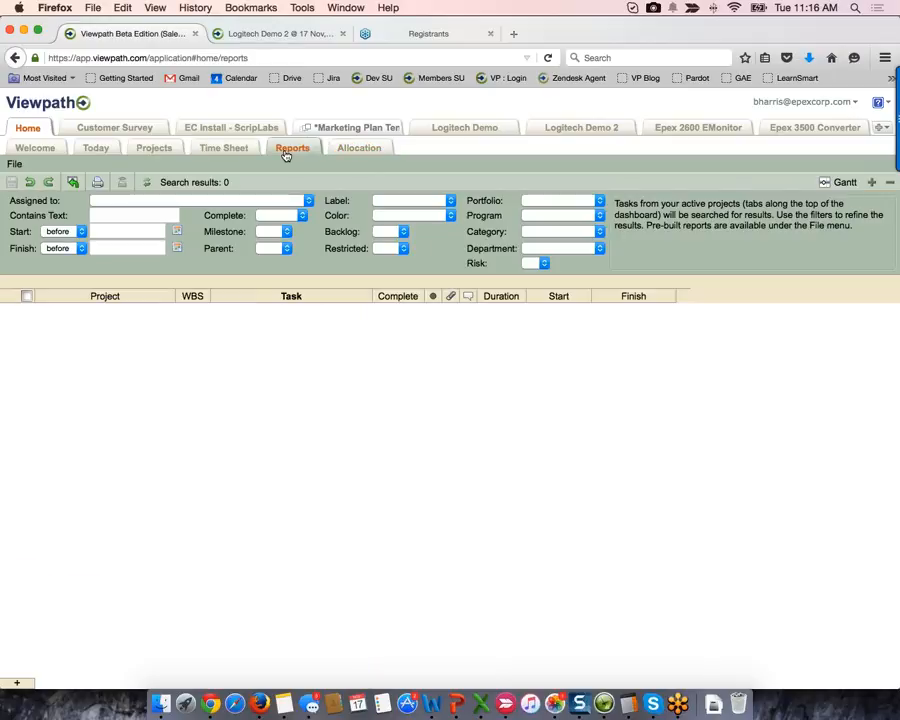
{"action": "left_click", "coordinate": [72, 184]}
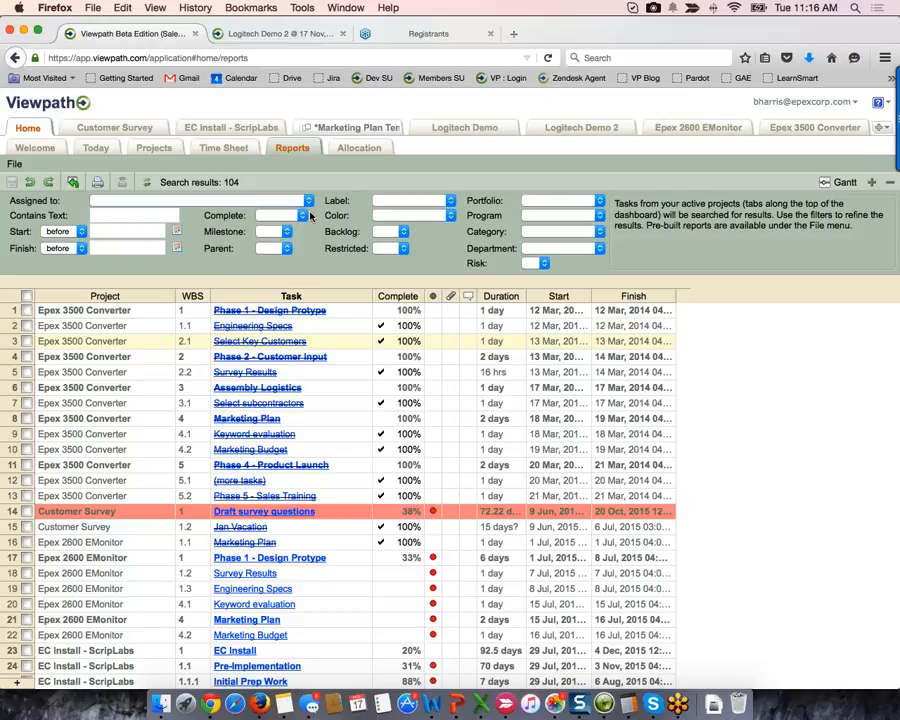
{"action": "left_click", "coordinate": [305, 216]}
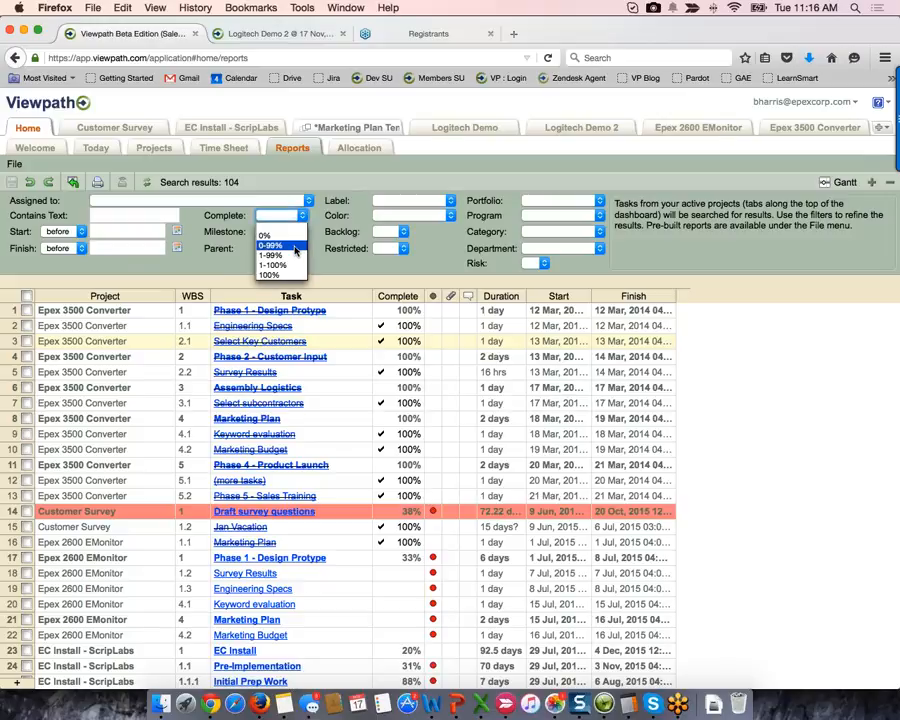
{"action": "left_click", "coordinate": [294, 247]}
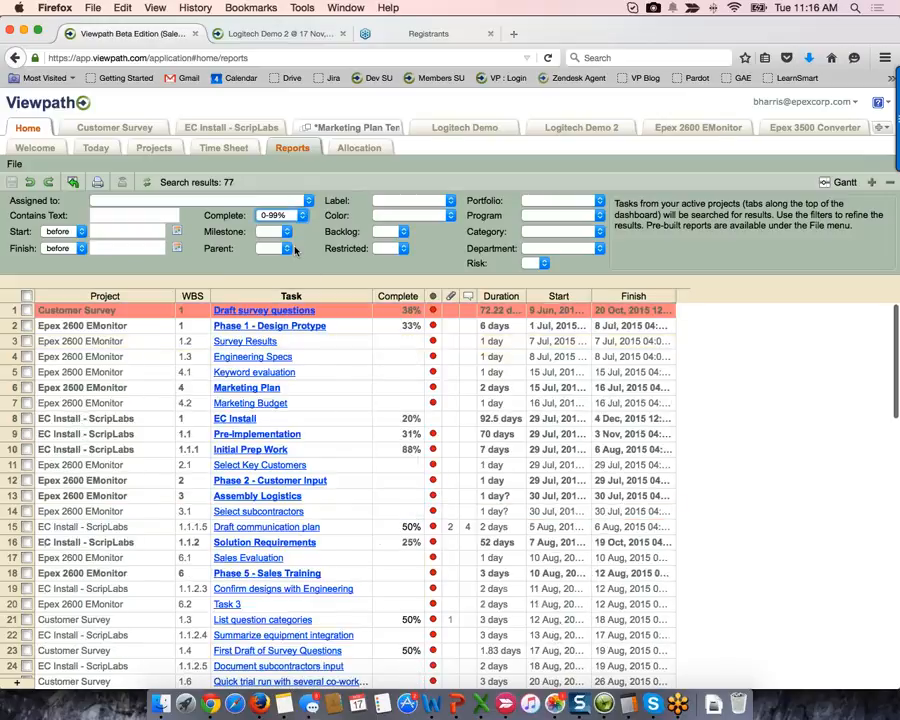
{"action": "left_click", "coordinate": [286, 232]}
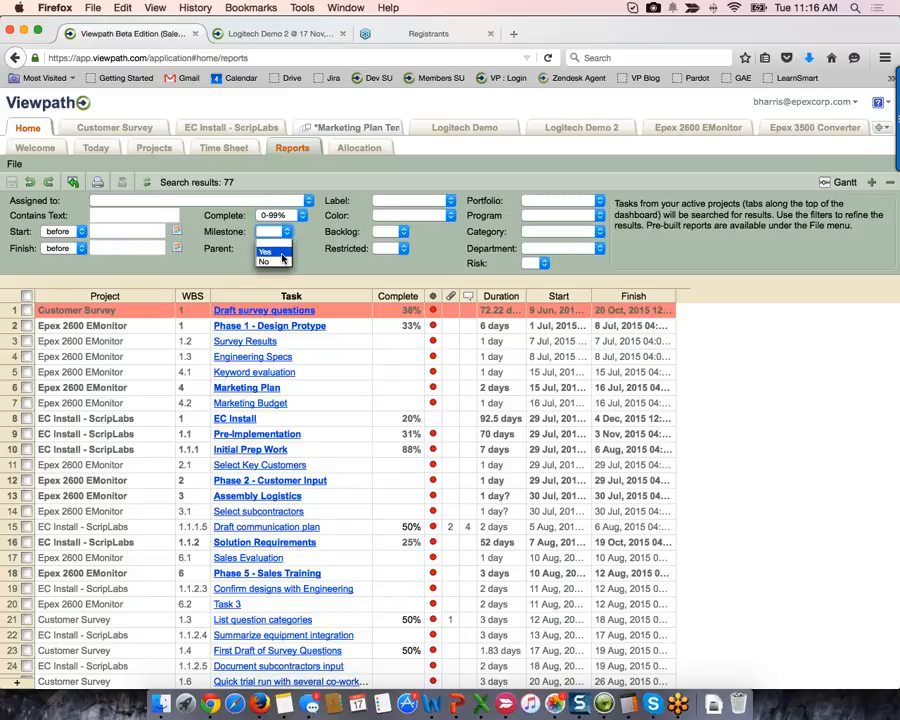
{"action": "left_click", "coordinate": [265, 251]}
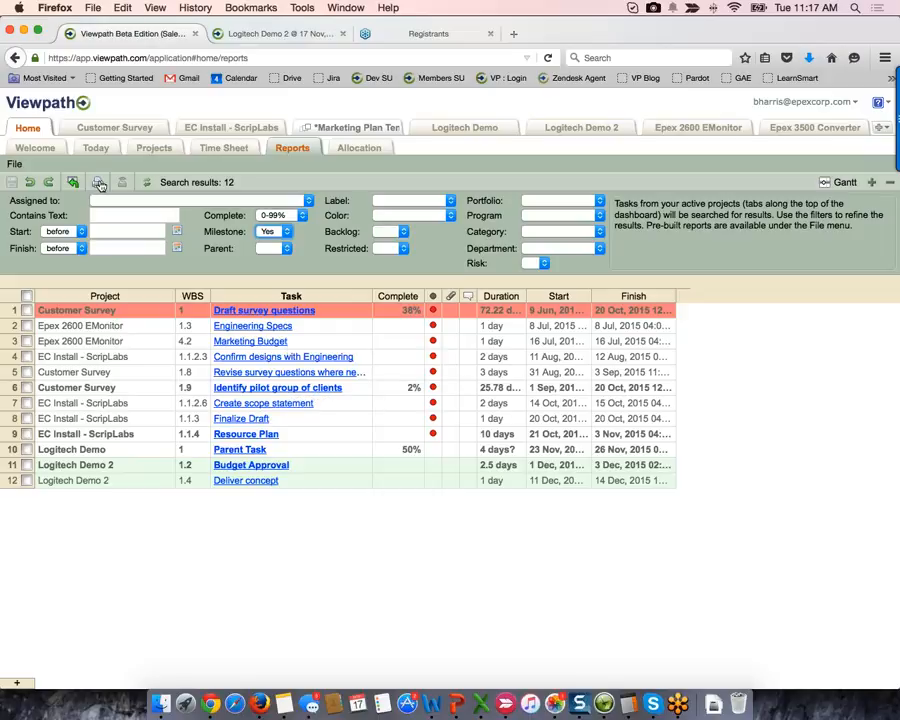
{"action": "left_click_drag", "start_coordinate": [65, 314], "coordinate": [652, 474]}
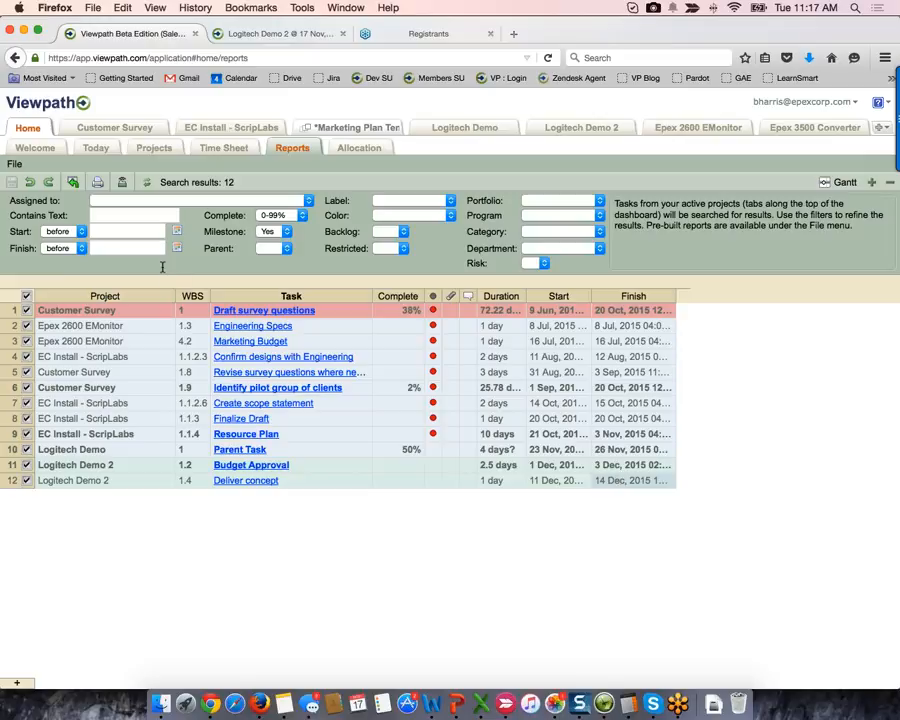
- Load File > Standard Reports > All Milestones and set the Label filter to Customer Service
{"action": "left_click", "coordinate": [14, 165]}
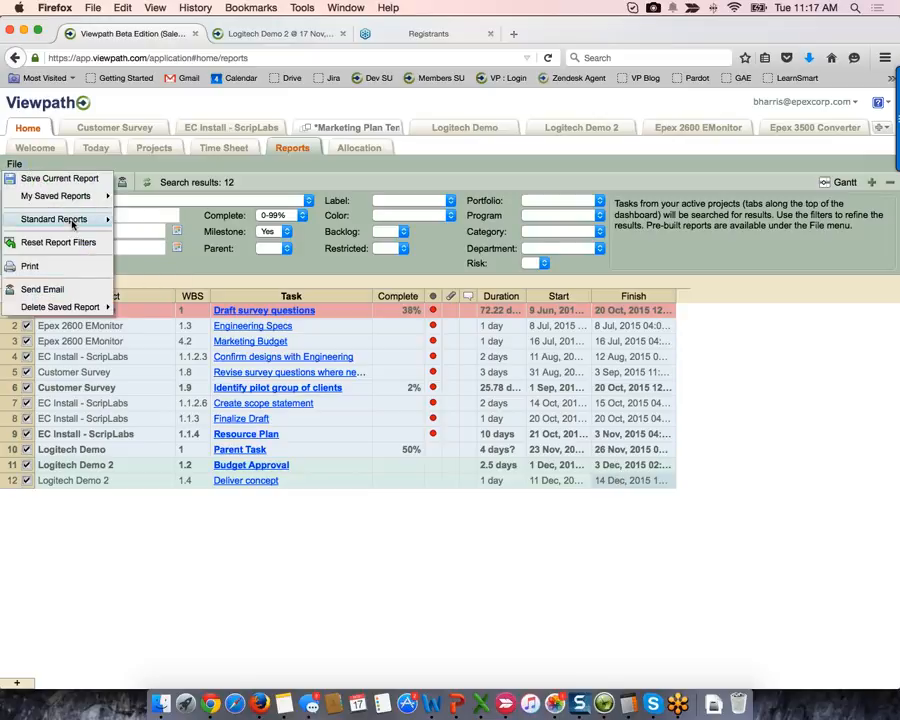
{"action": "mouse_move", "coordinate": [80, 224]}
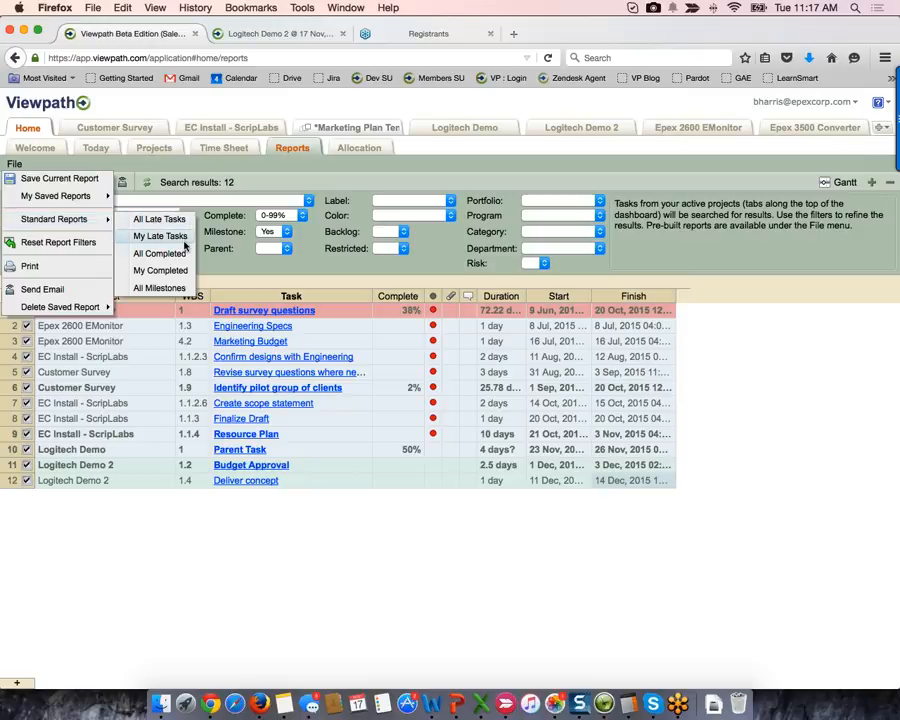
{"action": "left_click", "coordinate": [160, 288]}
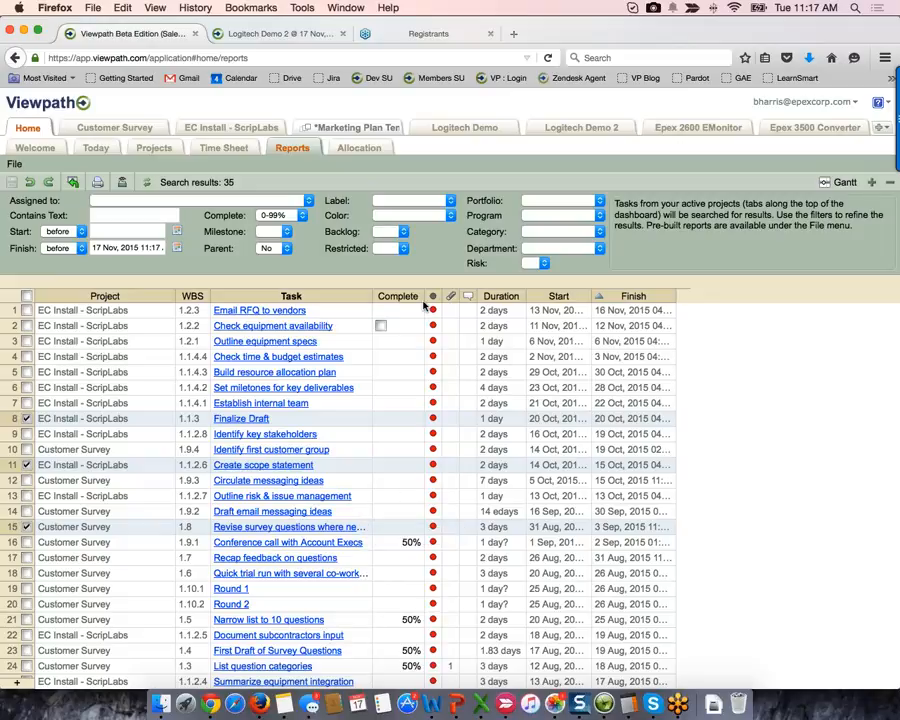
{"action": "left_click", "coordinate": [451, 201]}
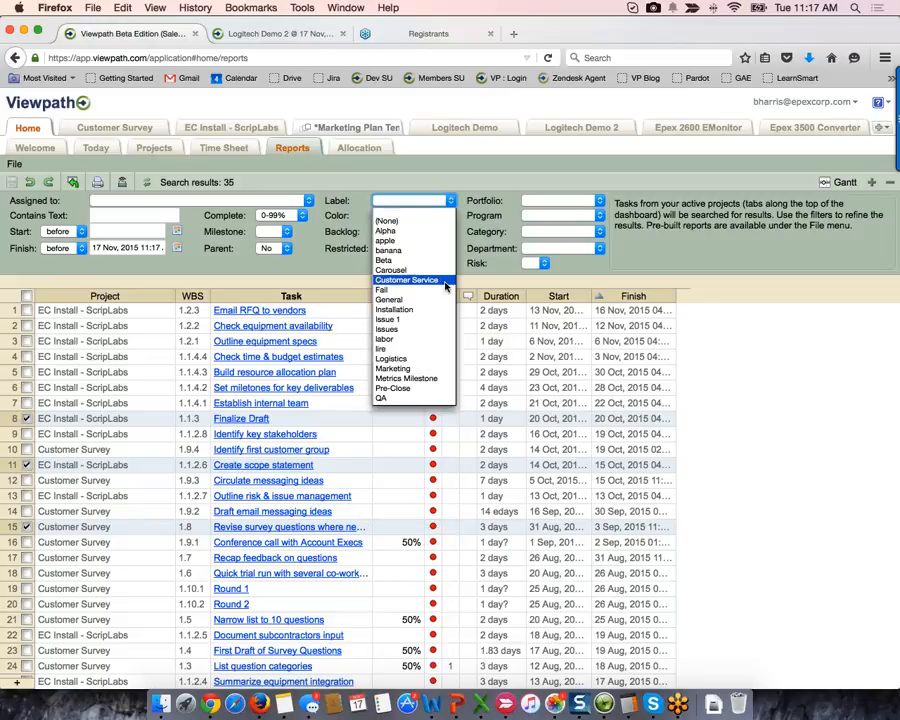
{"action": "left_click", "coordinate": [444, 282]}
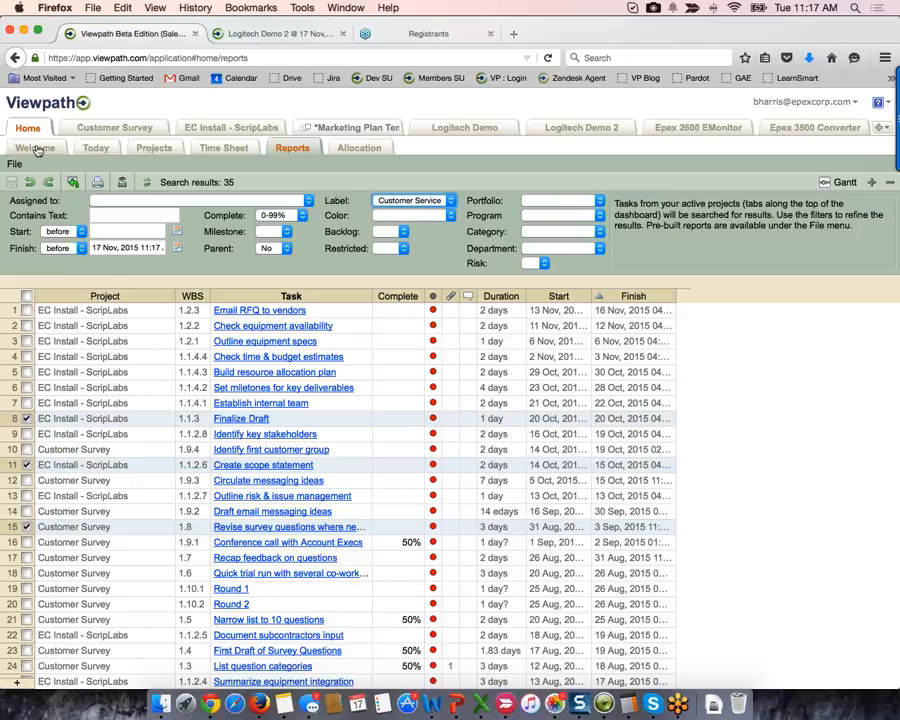
- Switch to the Home Today list, then open the Logitech Demo project tab
{"action": "left_click", "coordinate": [96, 148]}
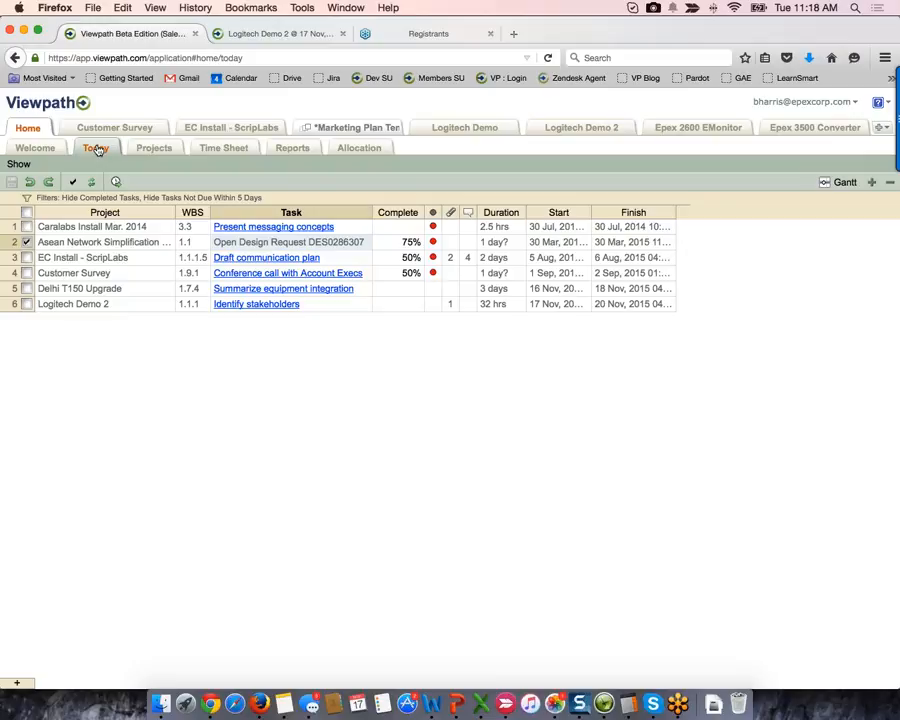
{"action": "left_click", "coordinate": [479, 125]}
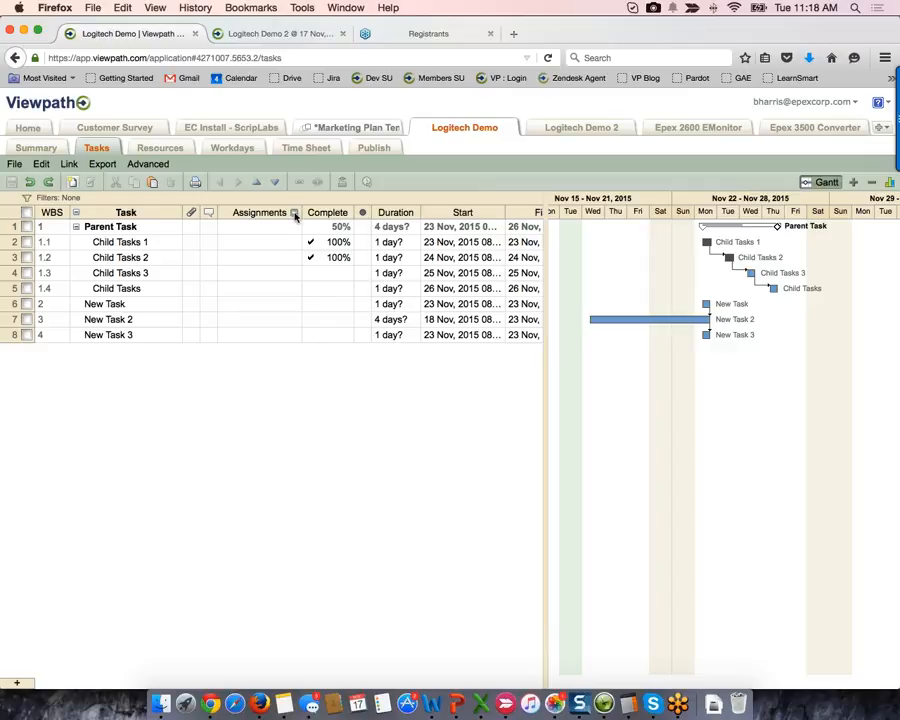
- Add Category and Department columns to the grid and move Labels before Category
{"action": "left_click", "coordinate": [294, 213]}
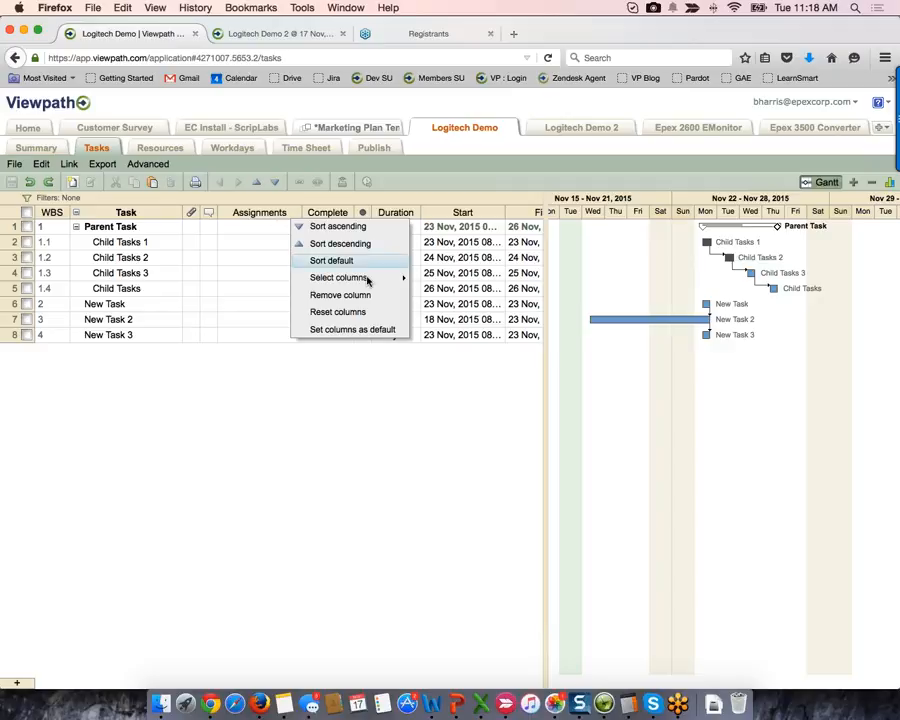
{"action": "mouse_move", "coordinate": [368, 280]}
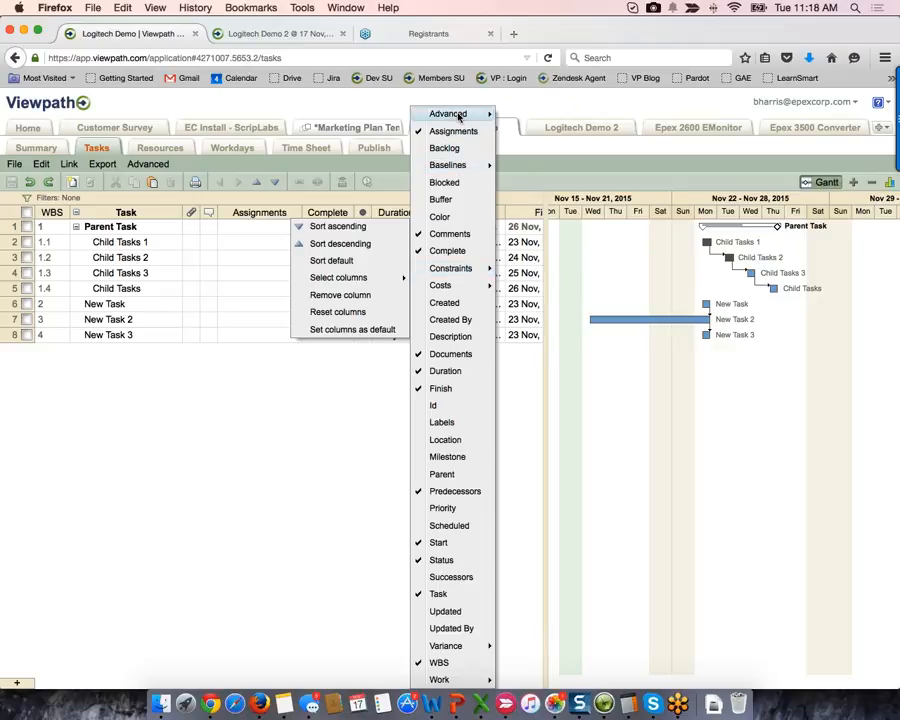
{"action": "mouse_move", "coordinate": [459, 165]}
{"action": "left_click", "coordinate": [532, 131]}
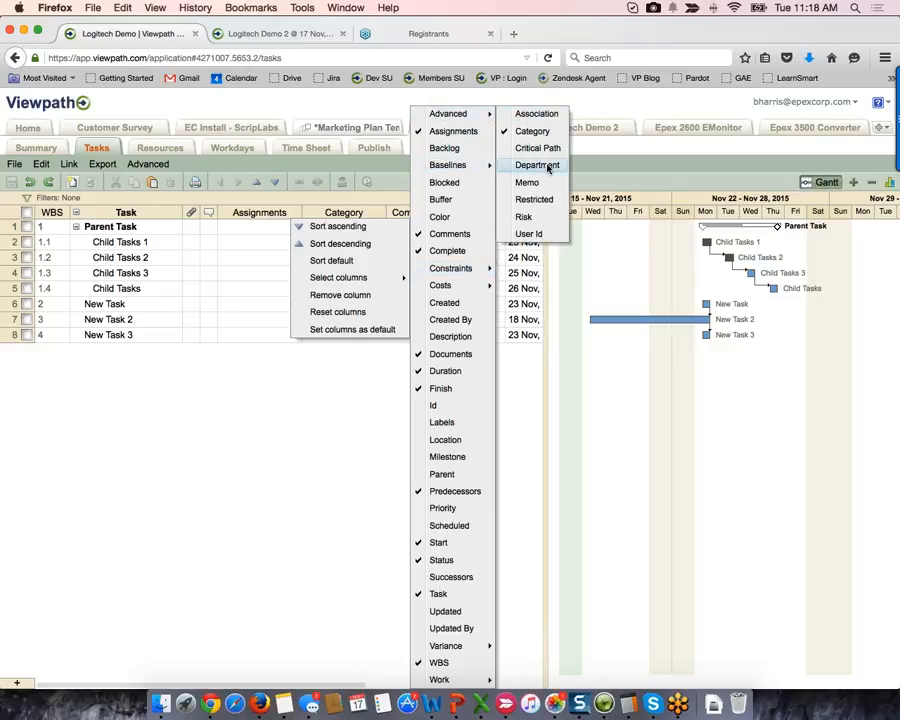
{"action": "left_click", "coordinate": [538, 165]}
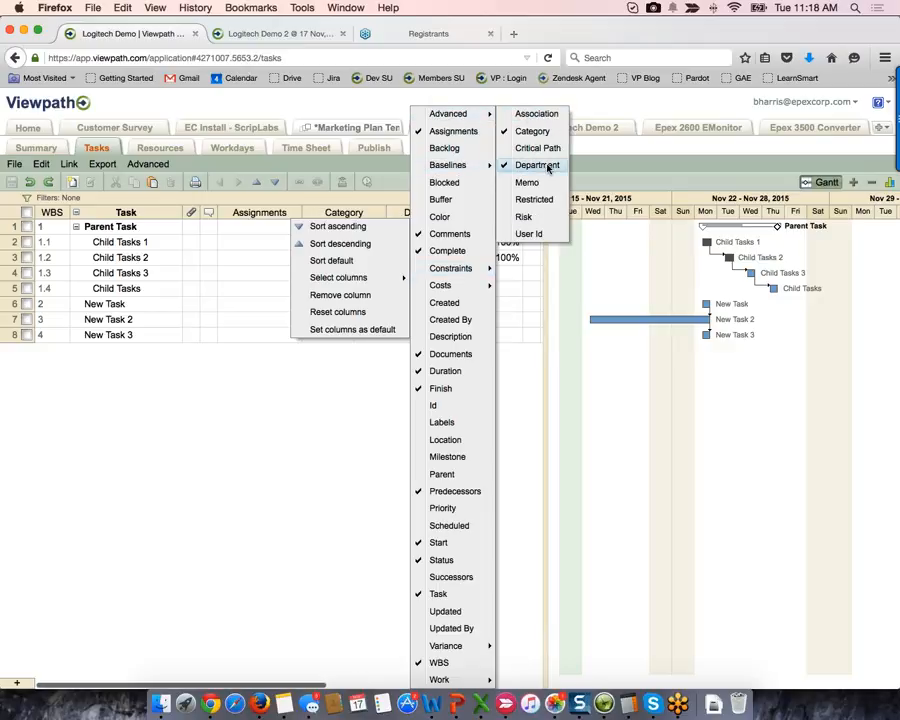
{"action": "left_click", "coordinate": [357, 408]}
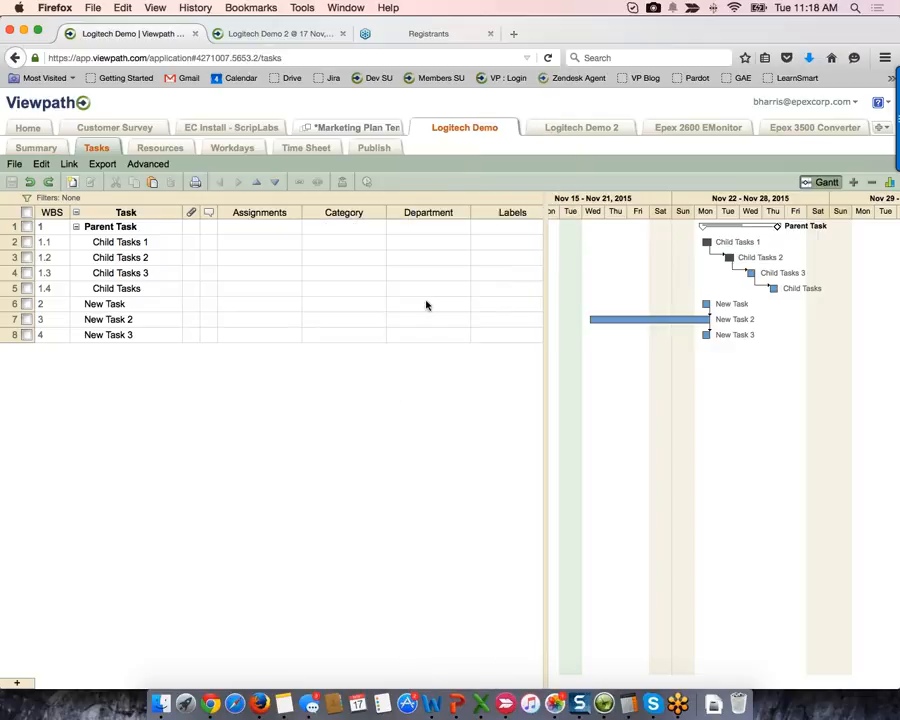
{"action": "left_click_drag", "start_coordinate": [512, 212], "coordinate": [325, 206]}
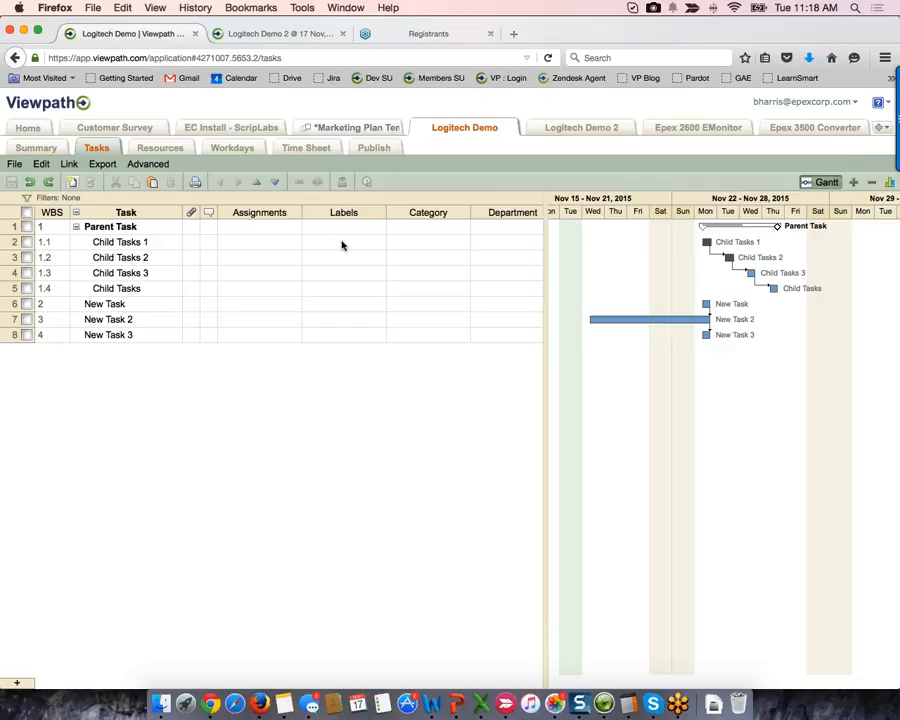
- Give Child Tasks 1 label Alpha, category Beta and department Ceta
{"action": "left_click", "coordinate": [341, 242]}
{"action": "left_click", "coordinate": [341, 242]}
{"action": "type", "text": "Alp"}
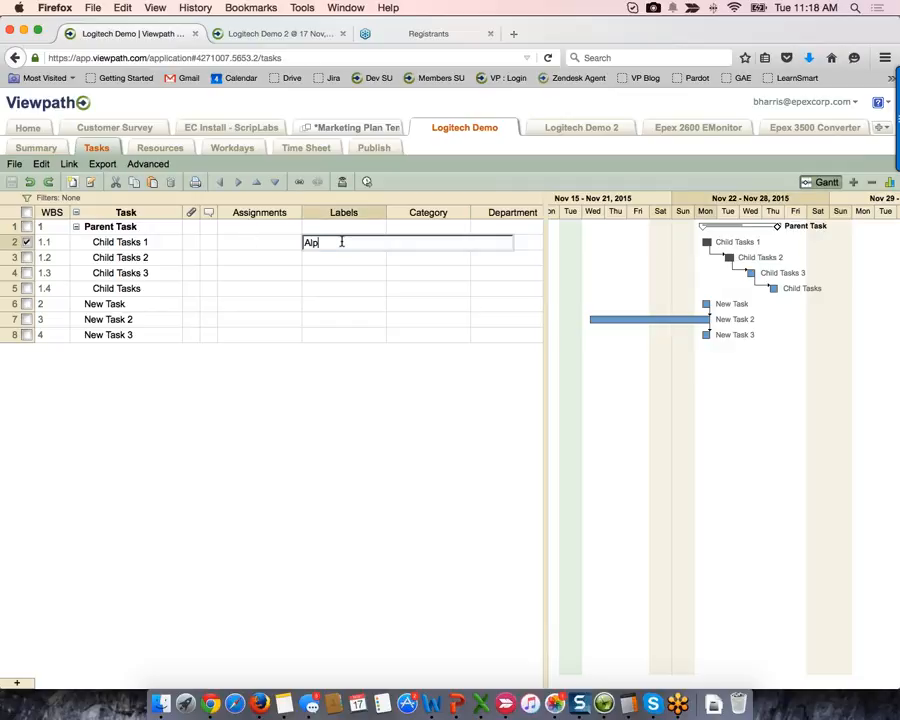
{"action": "type", "text": "ha"}
{"action": "key", "text": "Tab"}
{"action": "type", "text": "Be"}
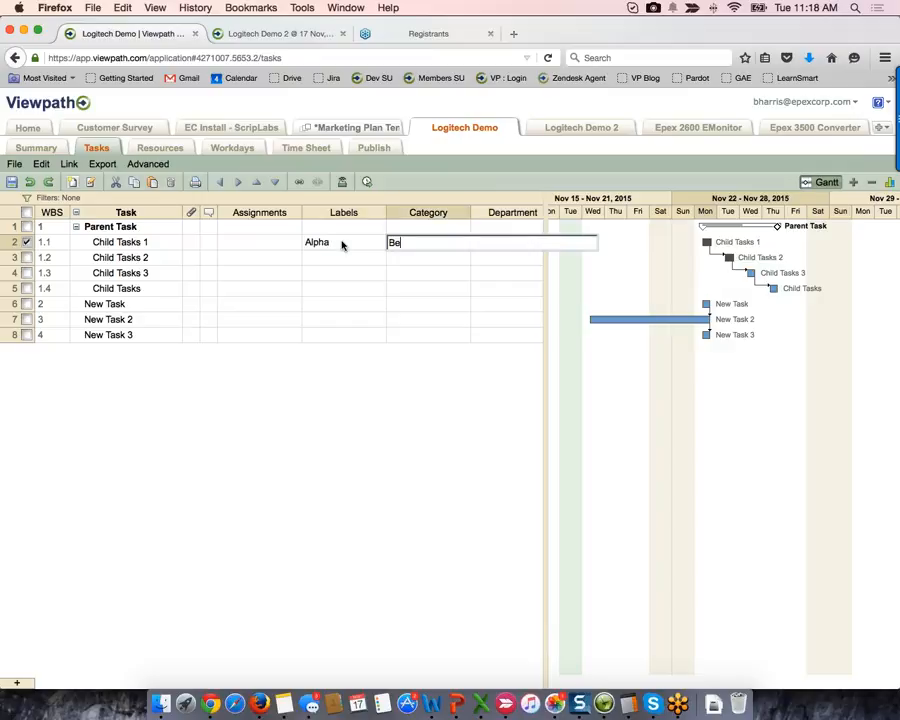
{"action": "type", "text": "ta"}
{"action": "key", "text": "Return"}
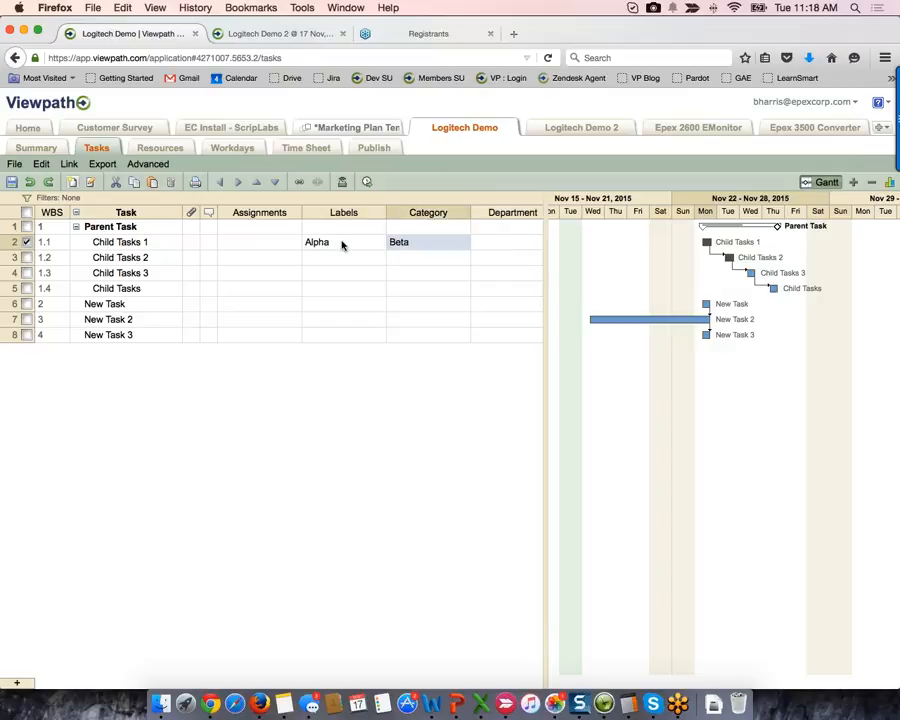
{"action": "key", "text": "Tab"}
{"action": "type", "text": "Ceta"}
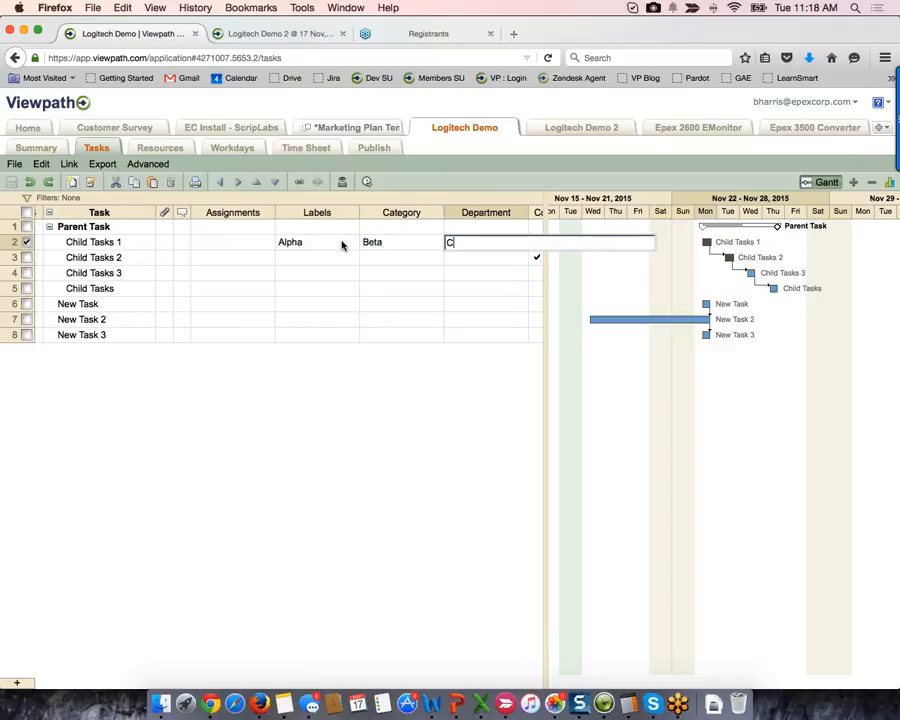
{"action": "key", "text": "Return"}
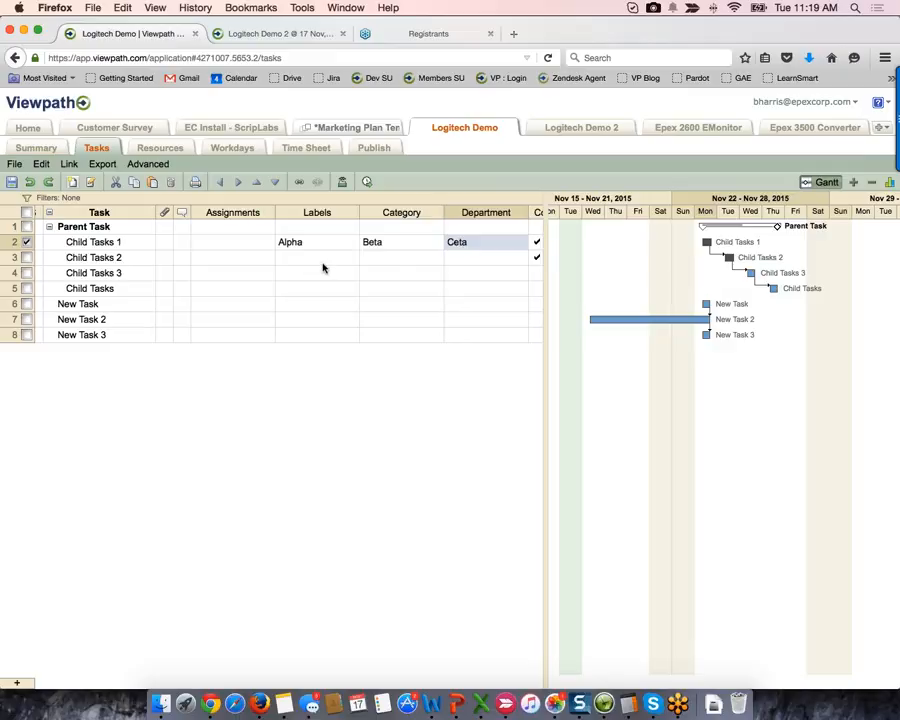
- Label Child Tasks 2 as Alpha, Off-site
{"action": "left_click", "coordinate": [323, 264]}
{"action": "left_click", "coordinate": [307, 277]}
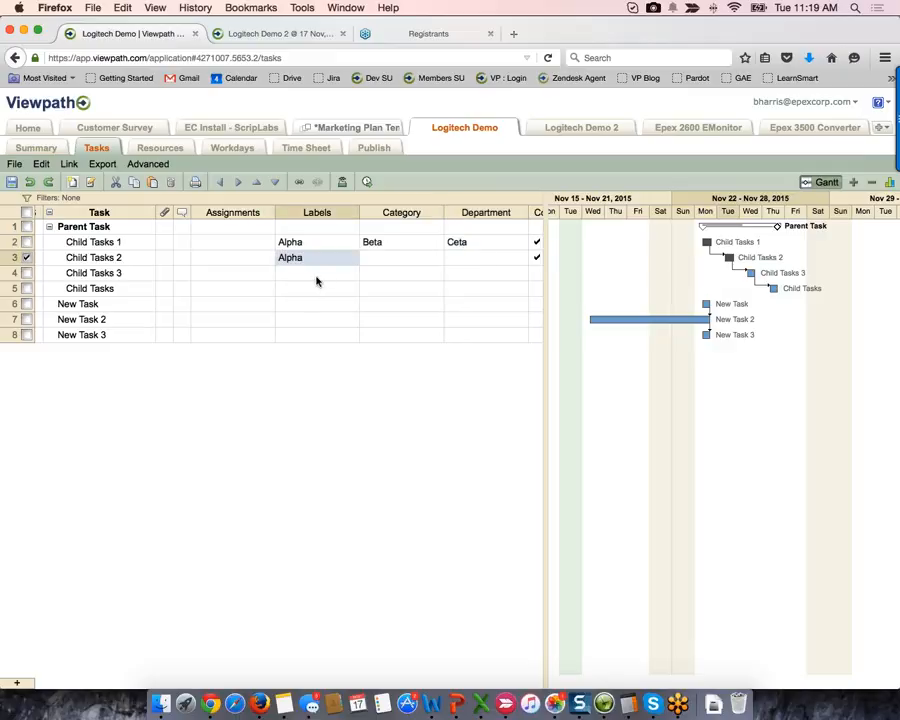
{"action": "left_click", "coordinate": [324, 260]}
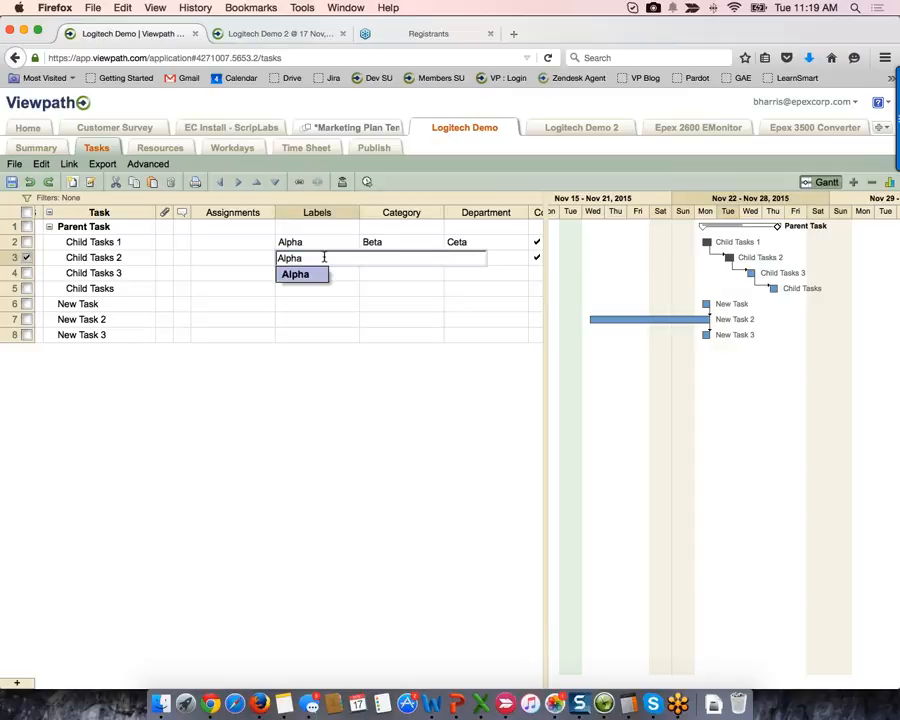
{"action": "type", "text": ", Off-s"}
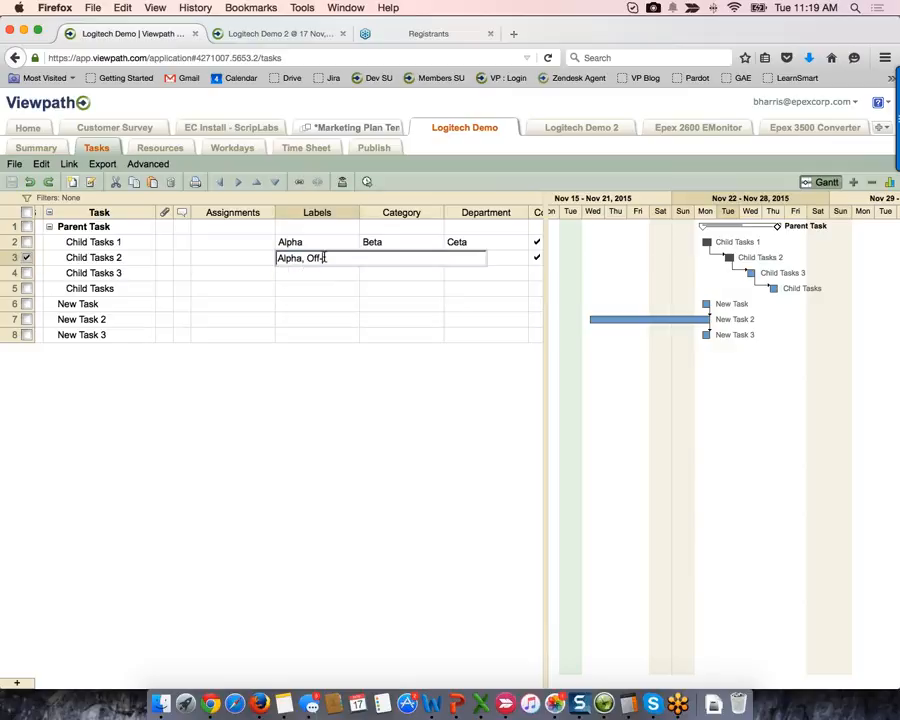
{"action": "type", "text": "ite"}
{"action": "key", "text": "Return"}
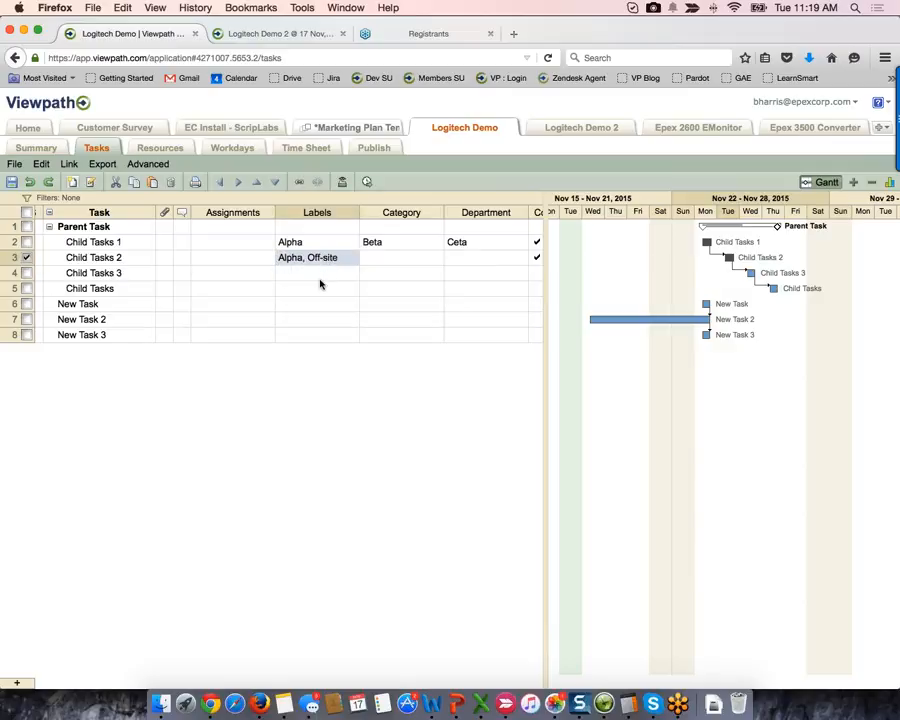
- Abandon editing Child Tasks 3's labels and open the Marketing Plan Template project
{"action": "left_click", "coordinate": [300, 274]}
{"action": "left_click", "coordinate": [300, 272]}
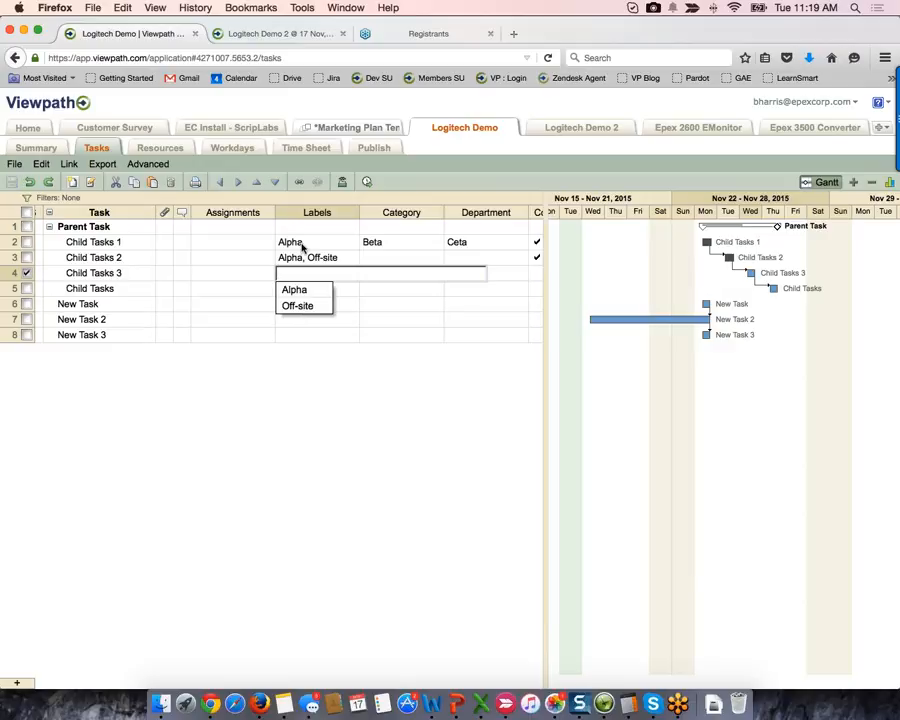
{"action": "left_click", "coordinate": [302, 246]}
{"action": "left_click", "coordinate": [342, 128]}
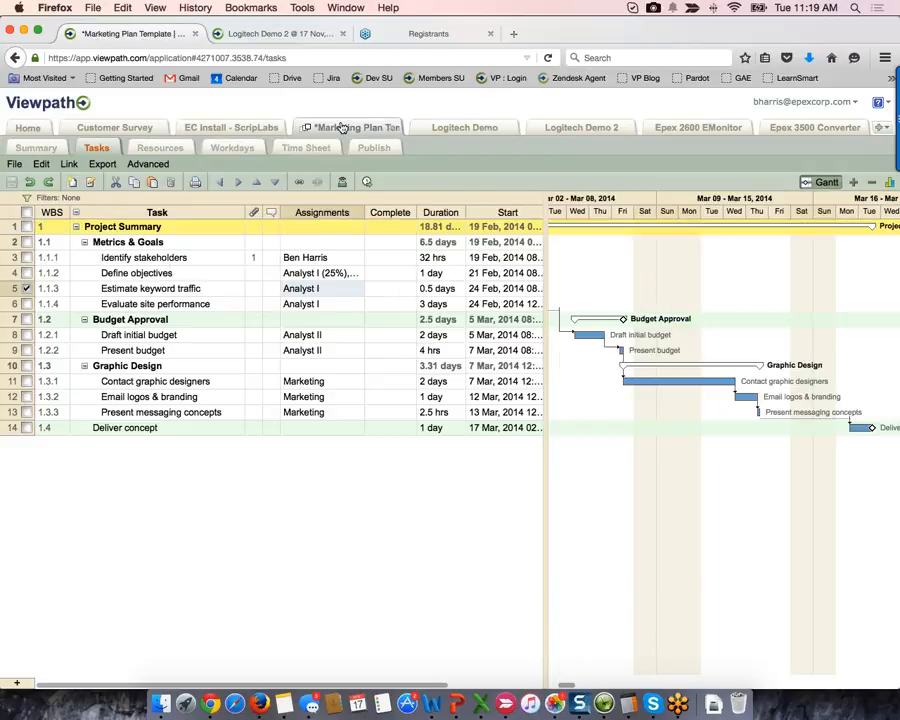
- Add a Labels column to the Marketing Plan Template task grid
{"action": "left_click", "coordinate": [22, 227]}
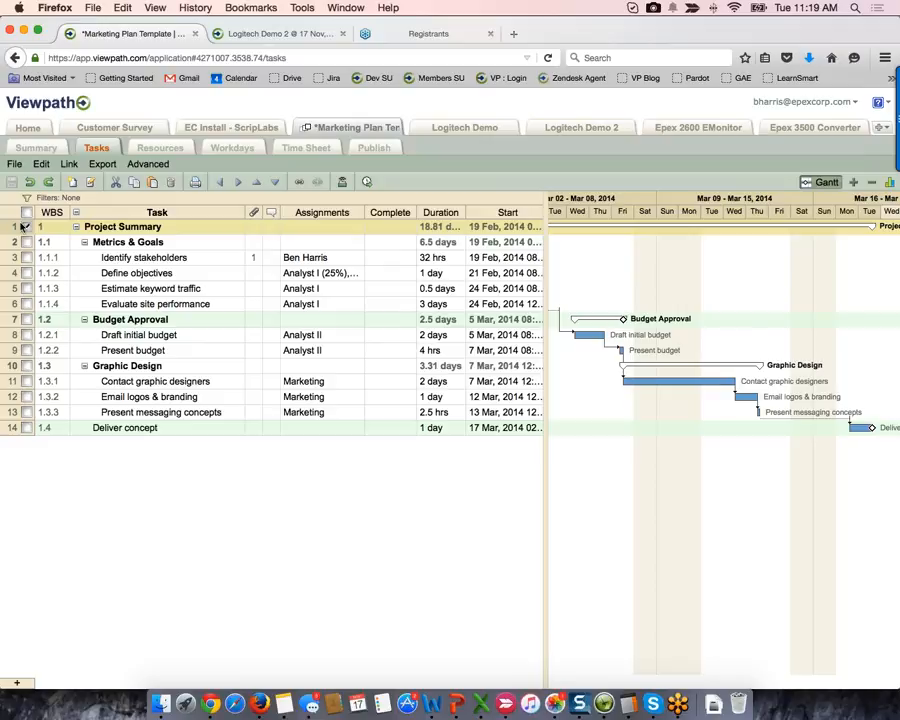
{"action": "scroll", "coordinate": [435, 225], "scroll_direction": "right", "scroll_amount": 2}
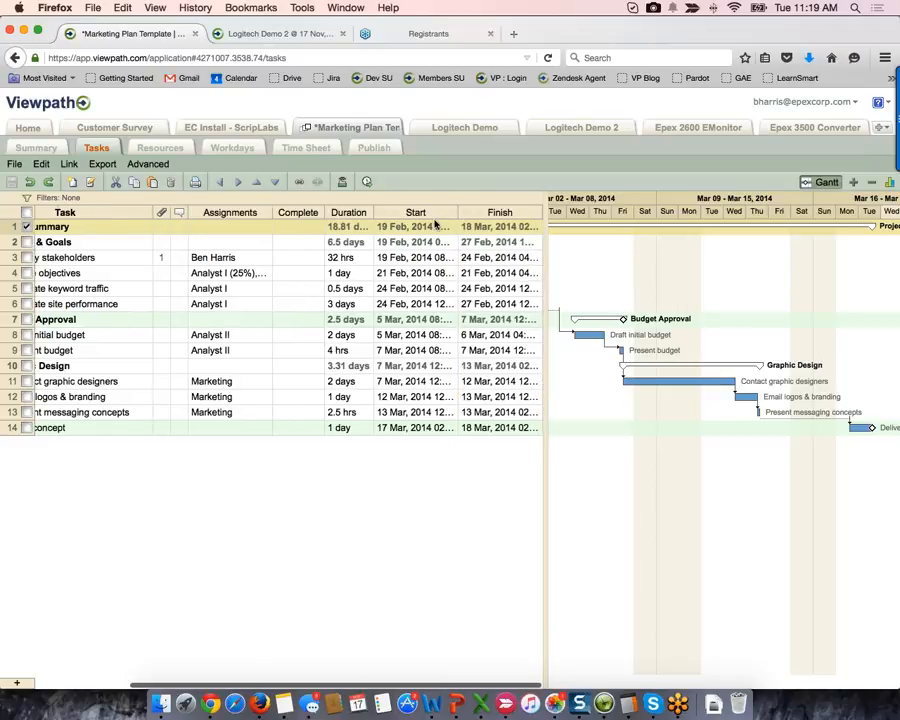
{"action": "left_click", "coordinate": [367, 216]}
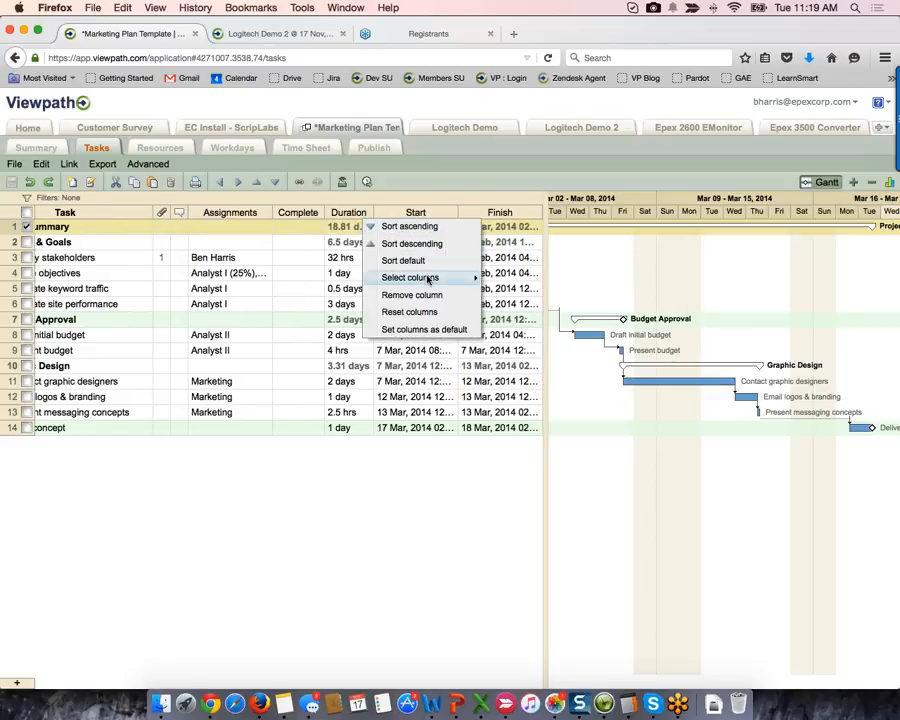
{"action": "mouse_move", "coordinate": [428, 279]}
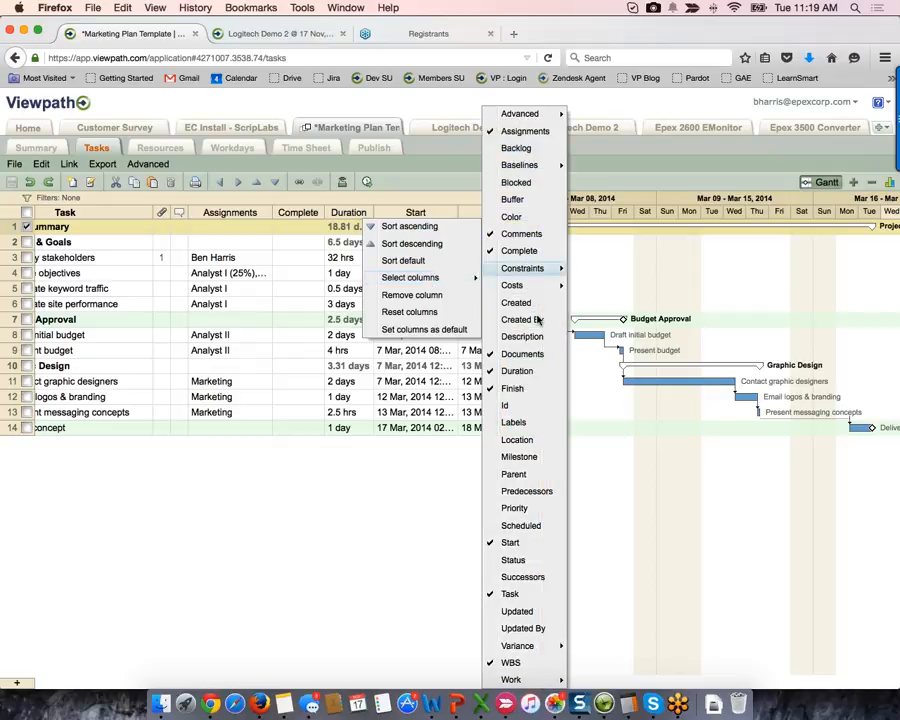
{"action": "left_click", "coordinate": [515, 422]}
{"action": "left_click", "coordinate": [440, 474]}
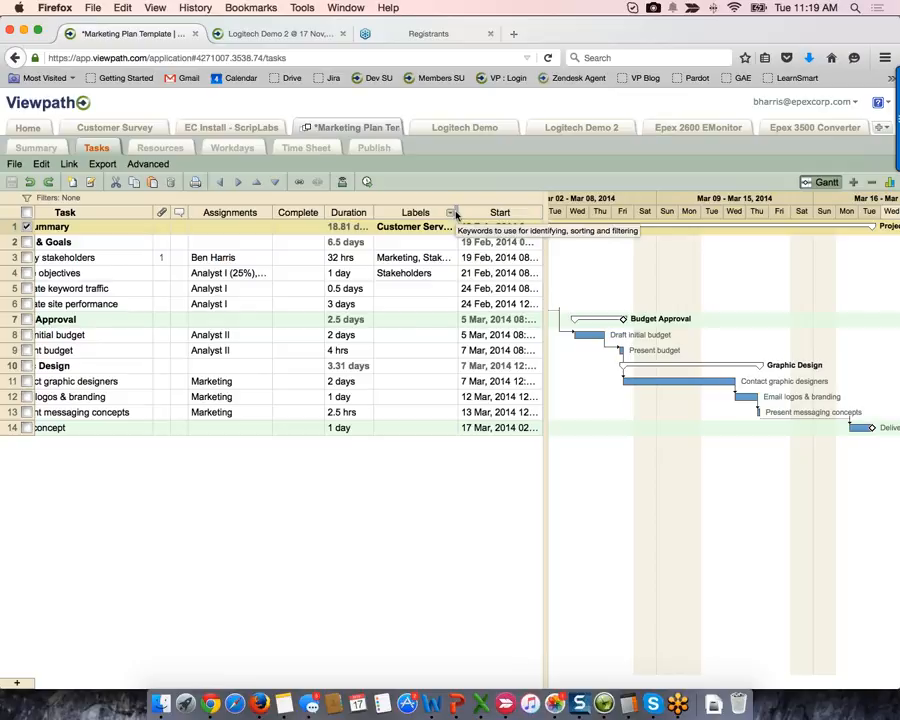
- Hide the Gantt chart and widen the Labels column so full labels show
{"action": "left_click_drag", "start_coordinate": [452, 215], "coordinate": [536, 215]}
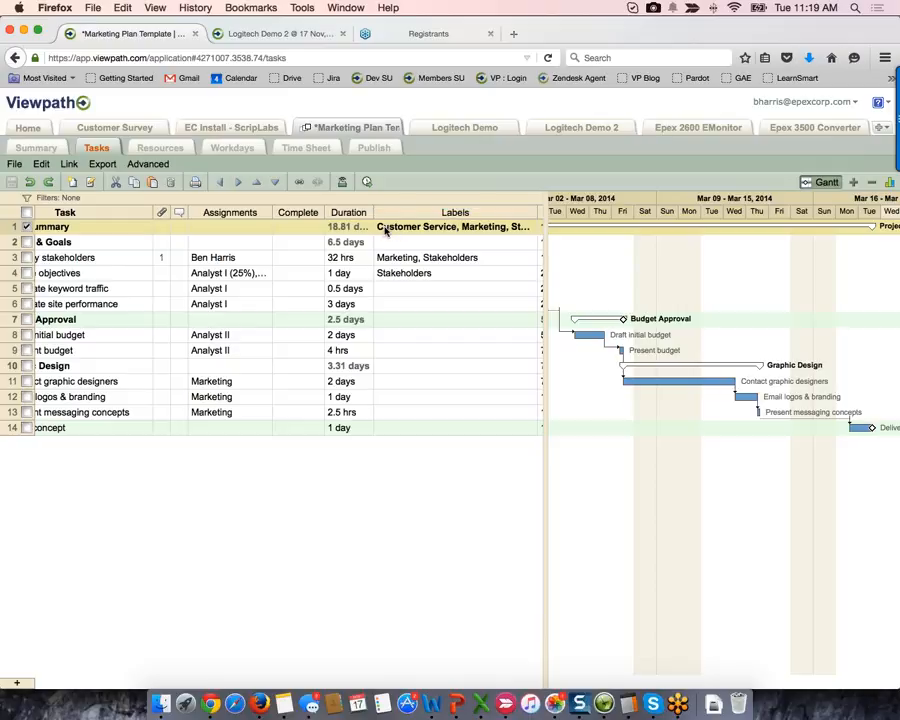
{"action": "left_click", "coordinate": [826, 182]}
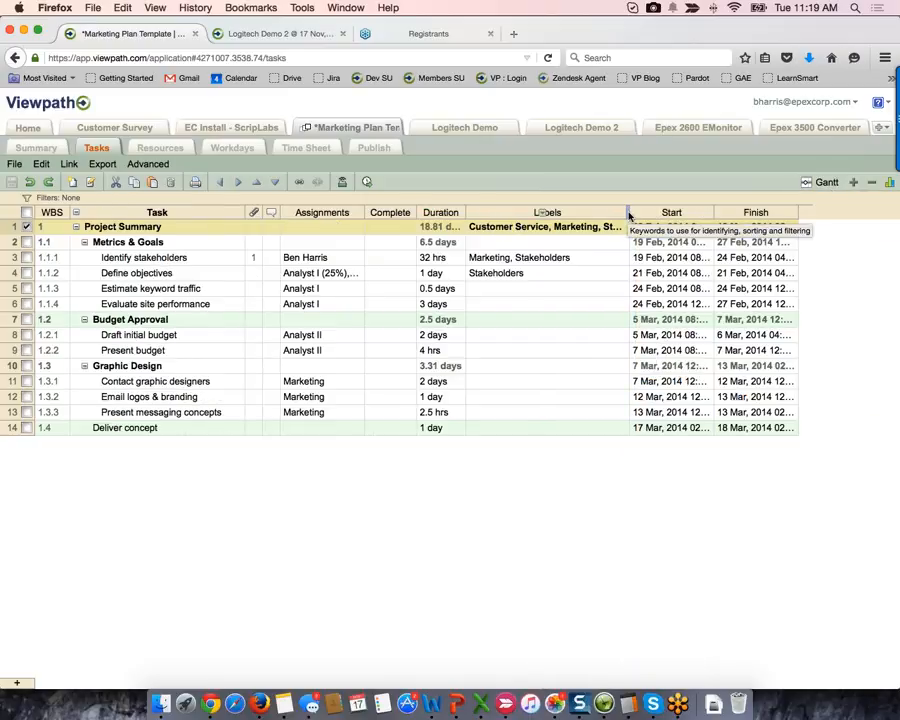
{"action": "left_click_drag", "start_coordinate": [629, 215], "coordinate": [708, 215]}
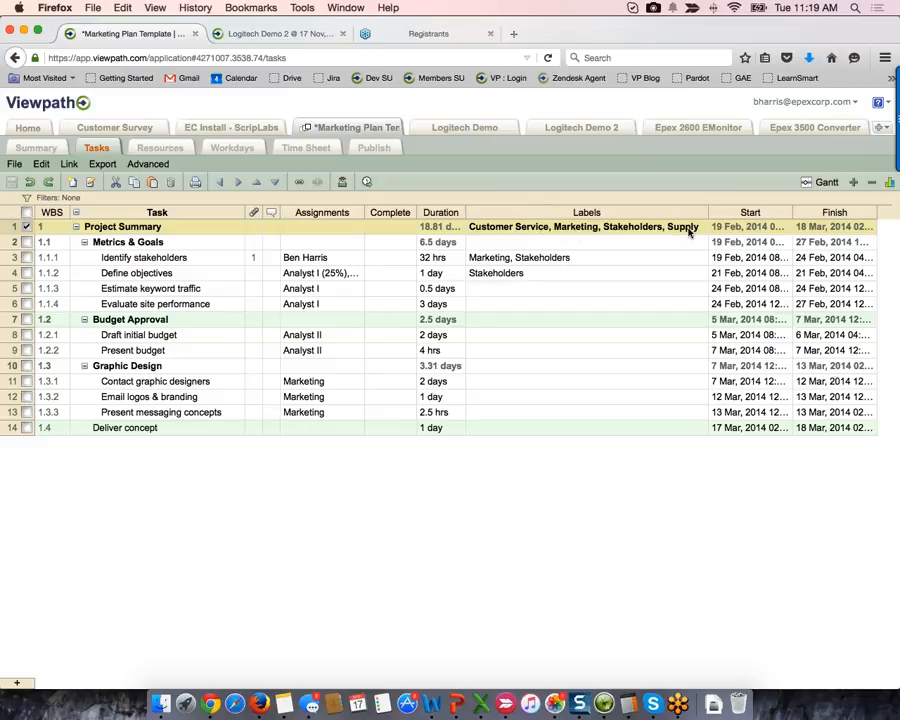
- Check Present budget's label choices without changing them, then switch to Logitech Demo
{"action": "left_click", "coordinate": [522, 353]}
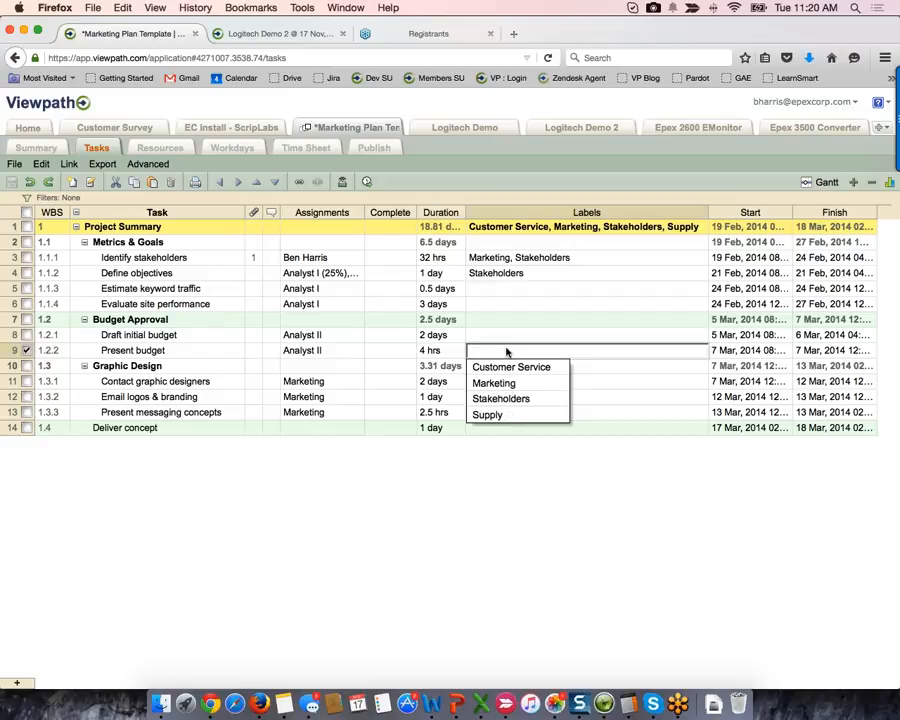
{"action": "key", "text": "Up"}
{"action": "key", "text": "Escape"}
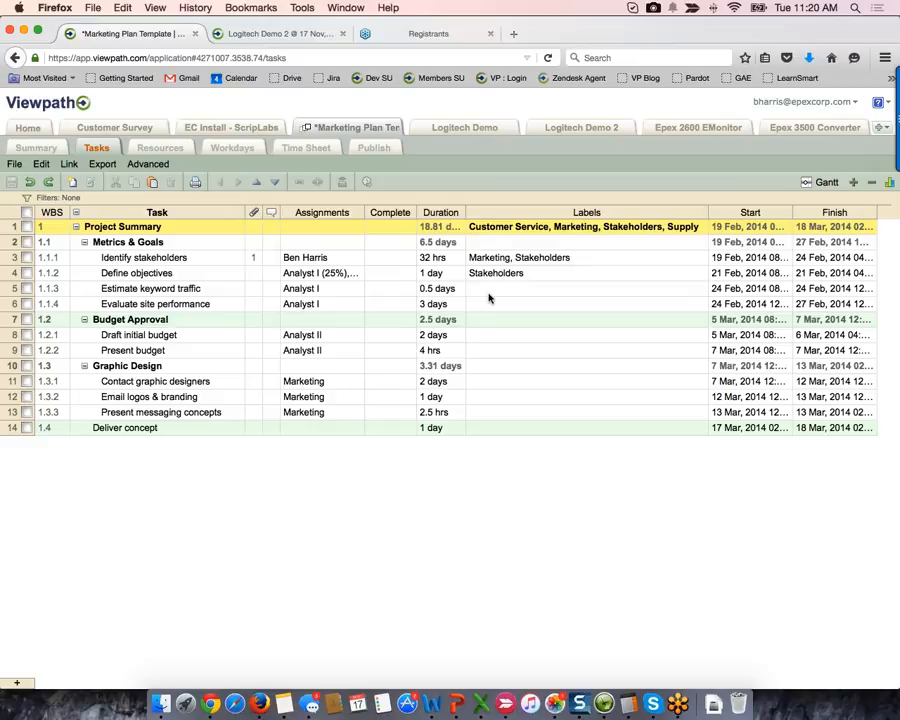
{"action": "left_click", "coordinate": [479, 131]}
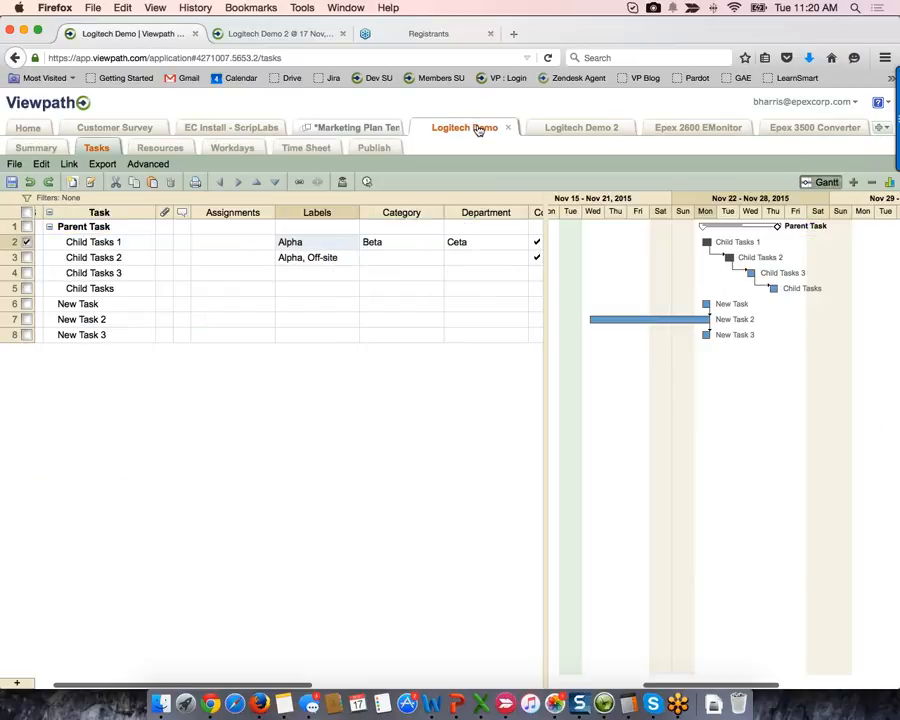
- Add a Color column to the Logitech Demo task grid
{"action": "left_click", "coordinate": [351, 216]}
{"action": "mouse_move", "coordinate": [440, 277]}
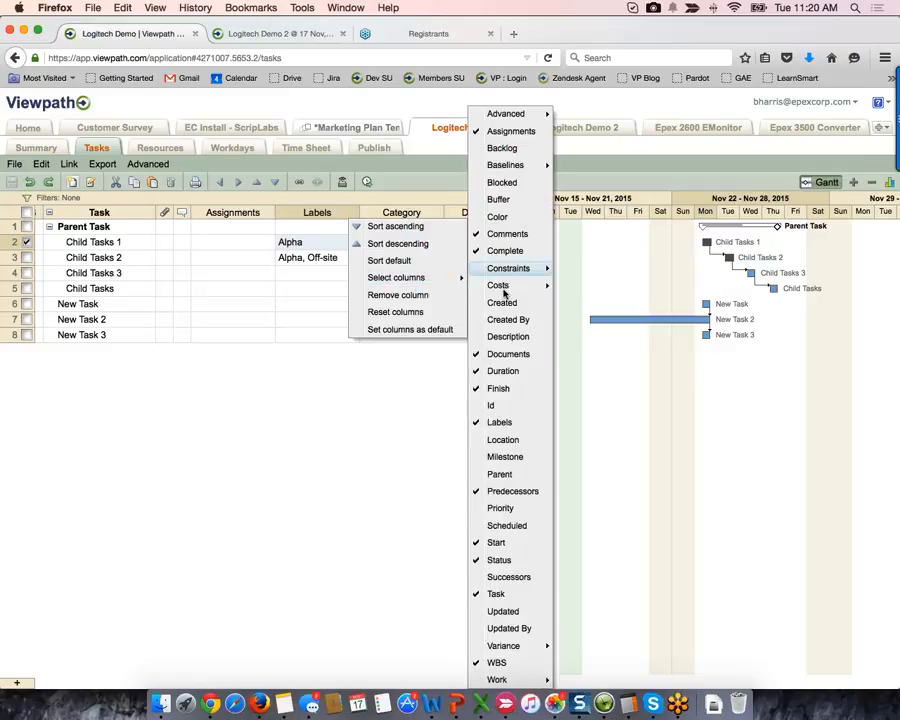
{"action": "left_click", "coordinate": [497, 218]}
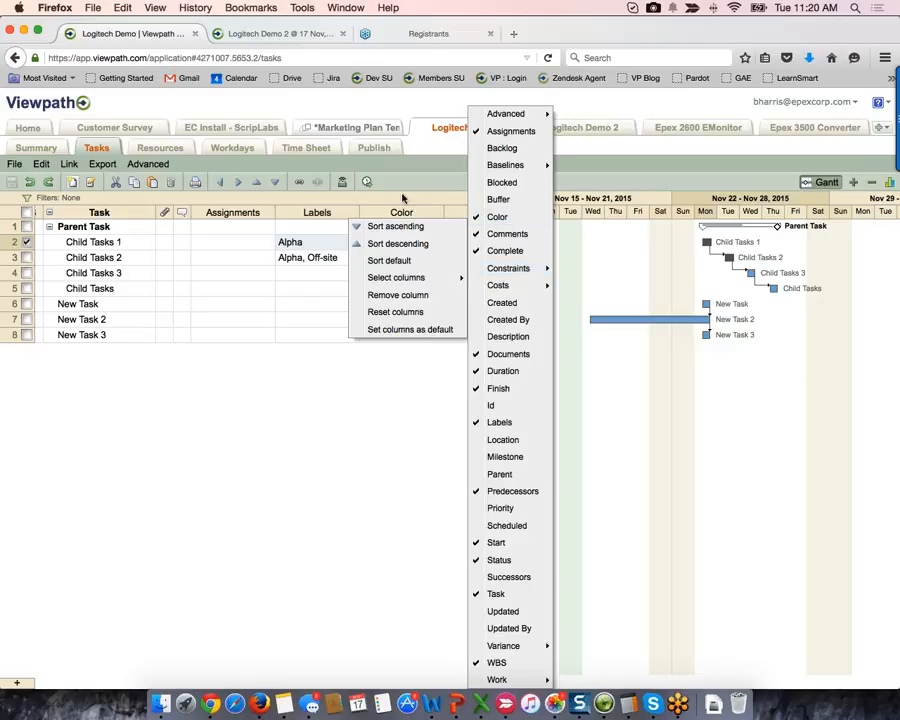
{"action": "left_click", "coordinate": [416, 222]}
- Colour the Parent Task Red, then return to the Marketing Plan Template project
{"action": "left_click", "coordinate": [417, 229]}
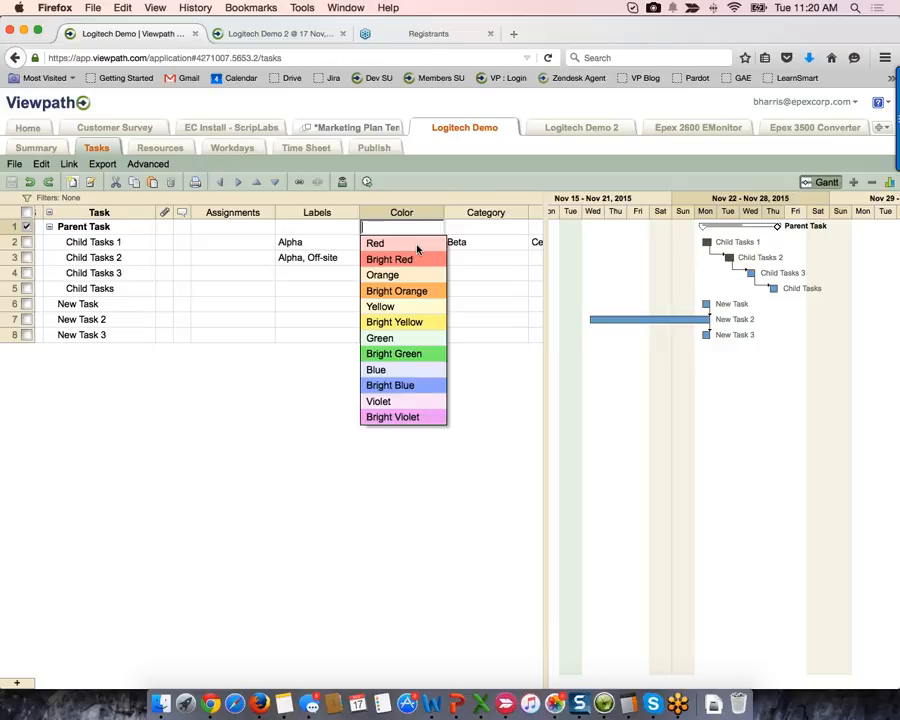
{"action": "left_click", "coordinate": [418, 245]}
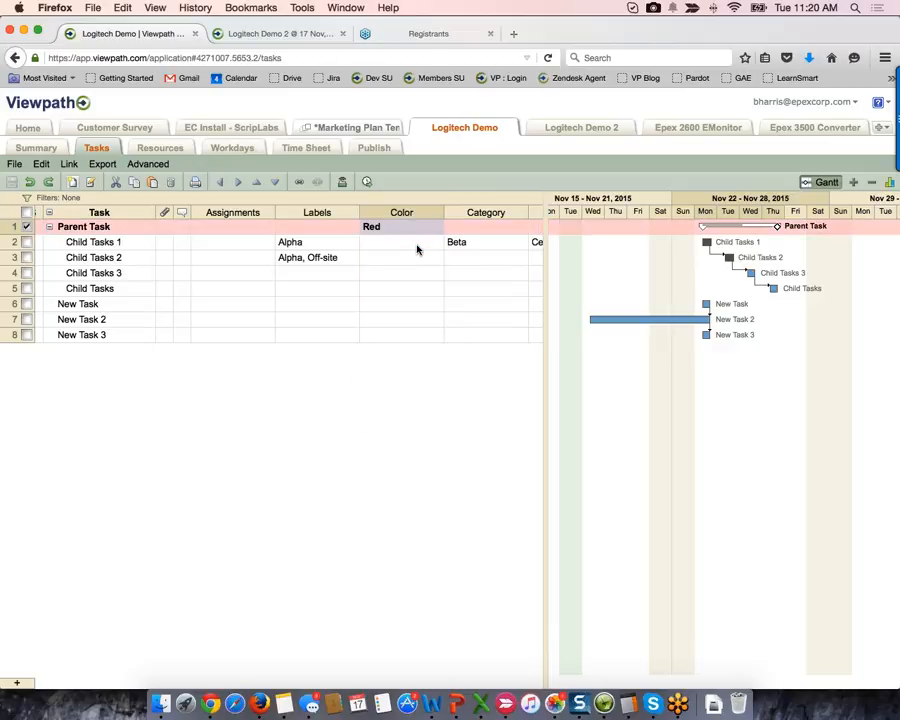
{"action": "left_click", "coordinate": [337, 127]}
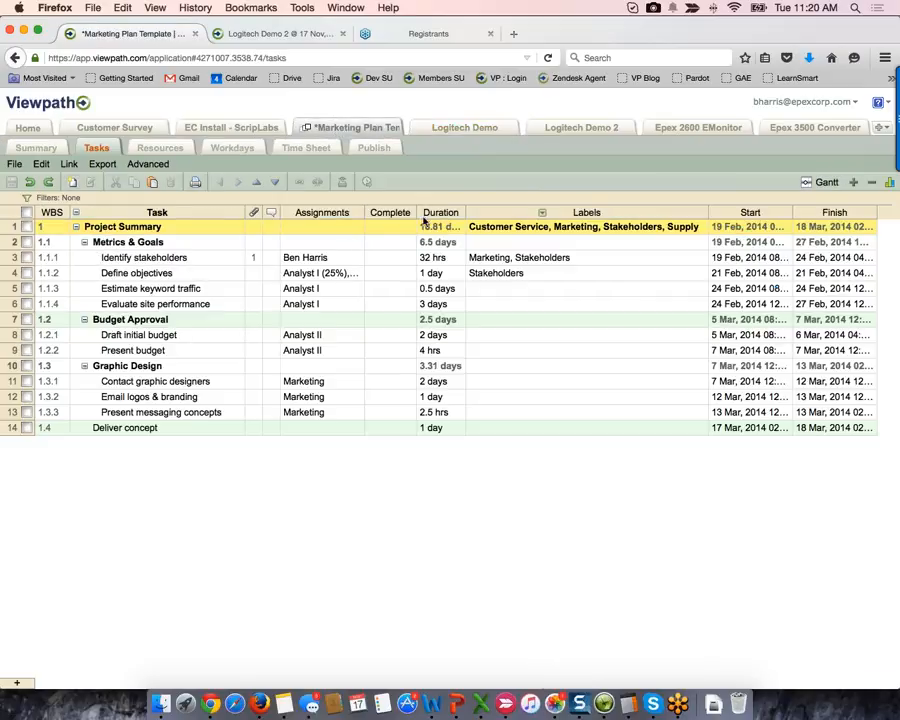
- Add a Color column to the Marketing Plan Template task grid
{"action": "left_click", "coordinate": [357, 217]}
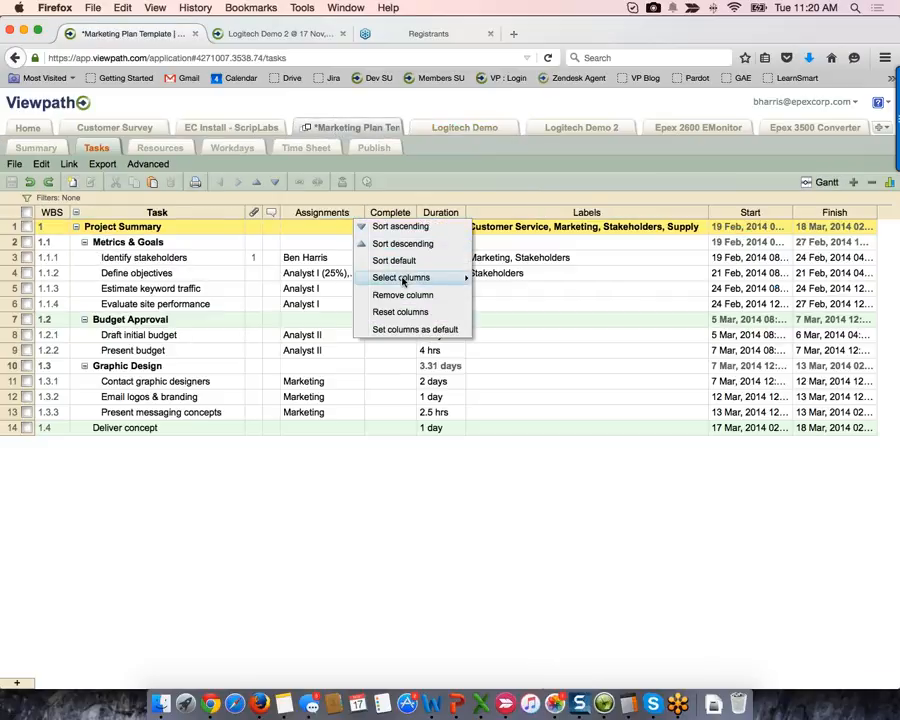
{"action": "mouse_move", "coordinate": [405, 277]}
{"action": "left_click", "coordinate": [504, 219]}
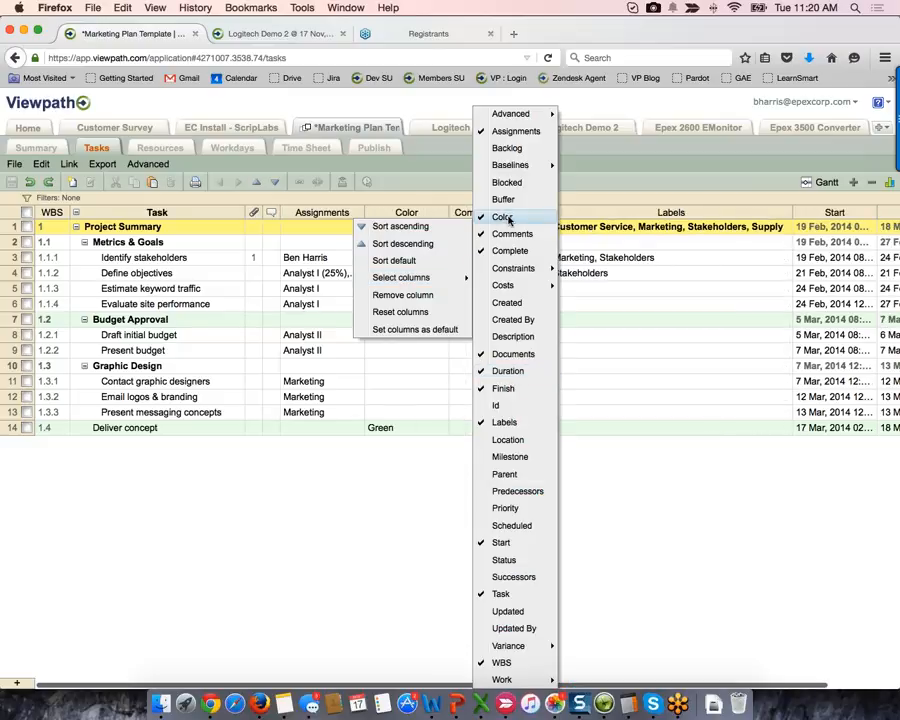
{"action": "left_click", "coordinate": [416, 199]}
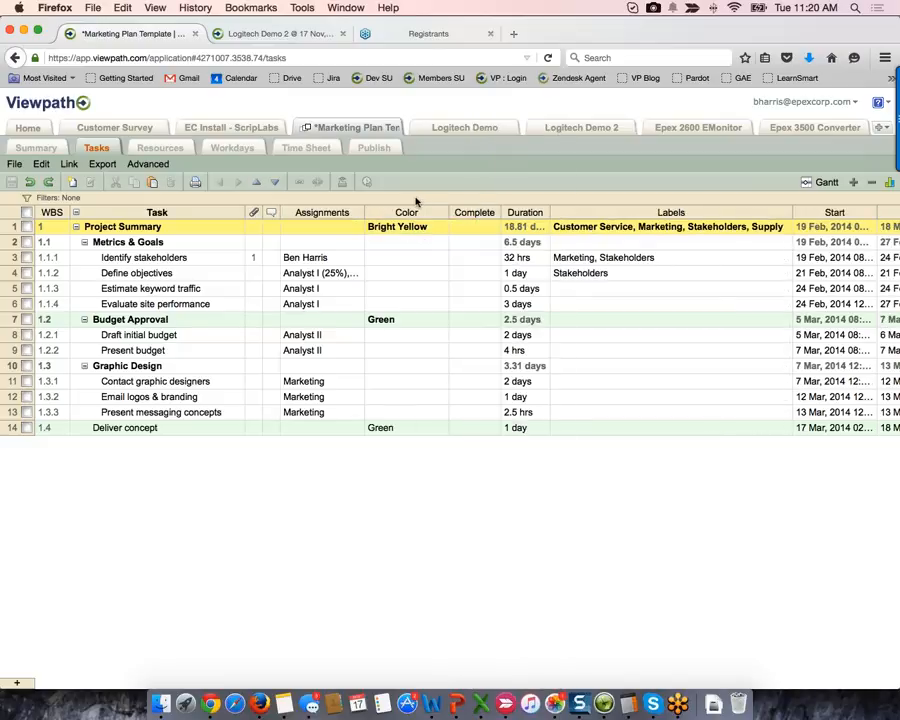
- Recolour Project Summary to Bright Green, then switch to Logitech Demo
{"action": "left_click", "coordinate": [427, 227]}
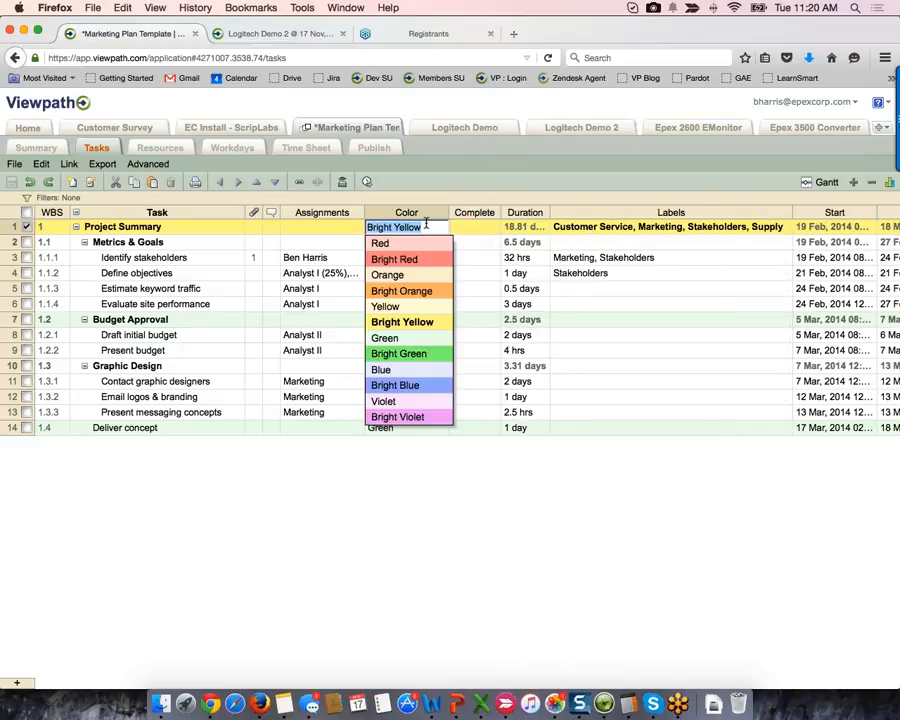
{"action": "left_click", "coordinate": [422, 357]}
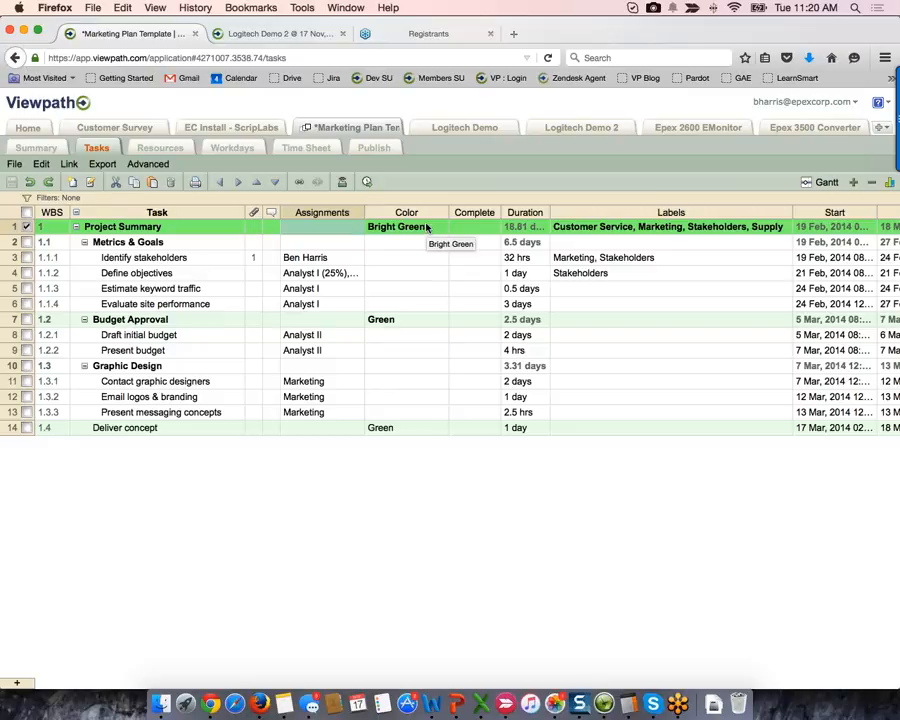
{"action": "left_click", "coordinate": [476, 127]}
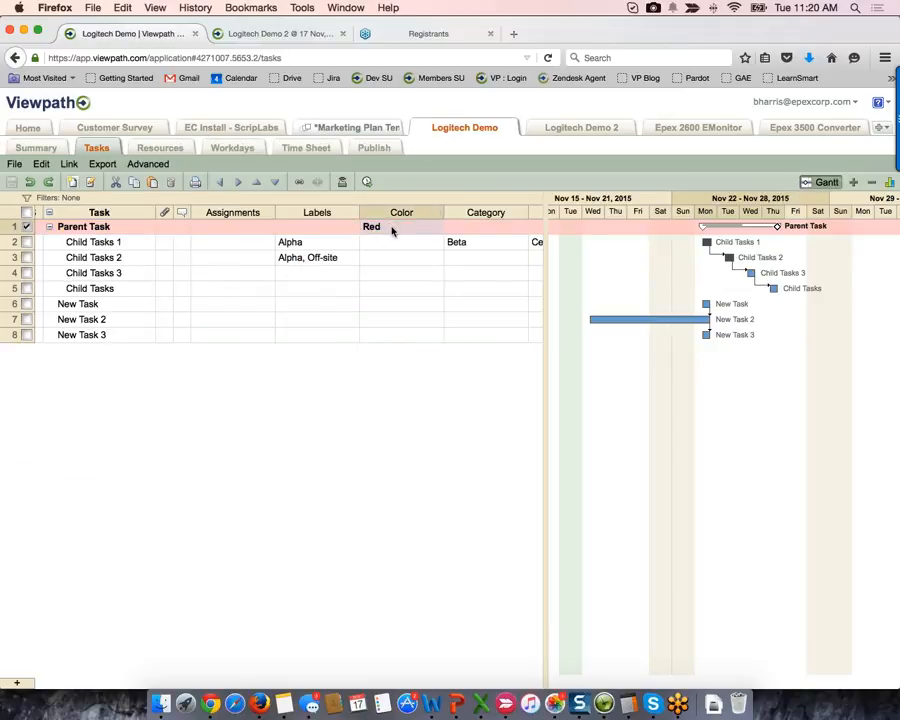
- Set Parent Task's colour to Bright Red, then change it to Bright Yellow
{"action": "left_click", "coordinate": [394, 231]}
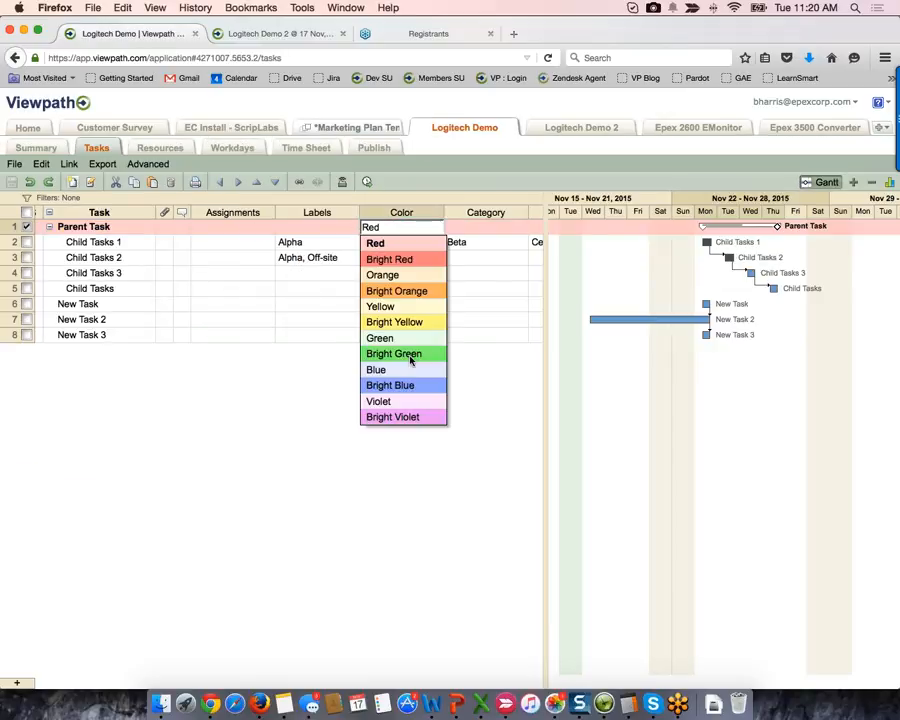
{"action": "left_click", "coordinate": [410, 260]}
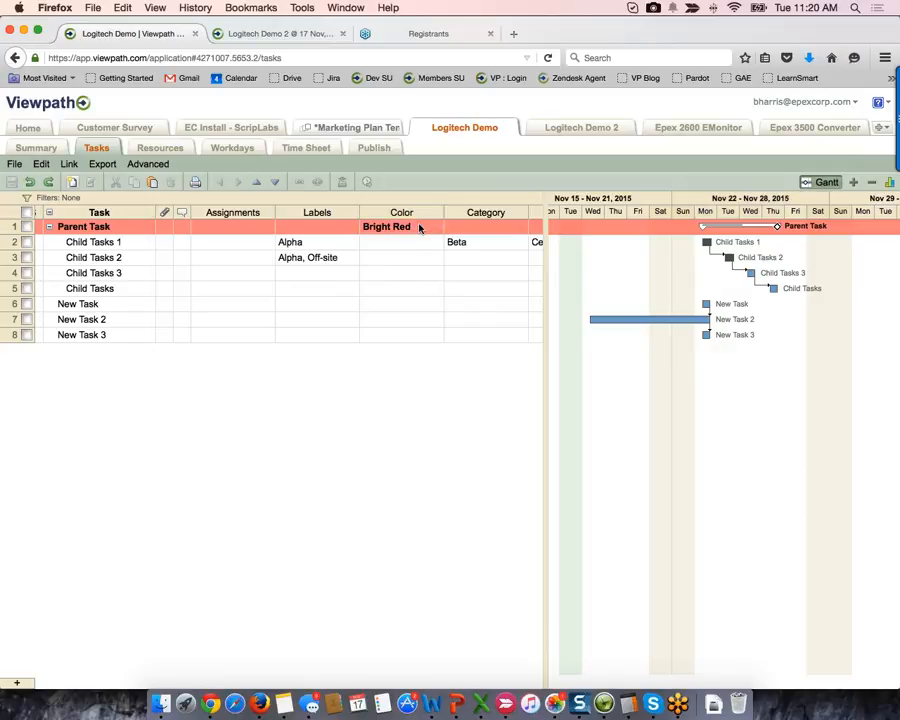
{"action": "left_click", "coordinate": [420, 228]}
{"action": "left_click", "coordinate": [411, 323]}
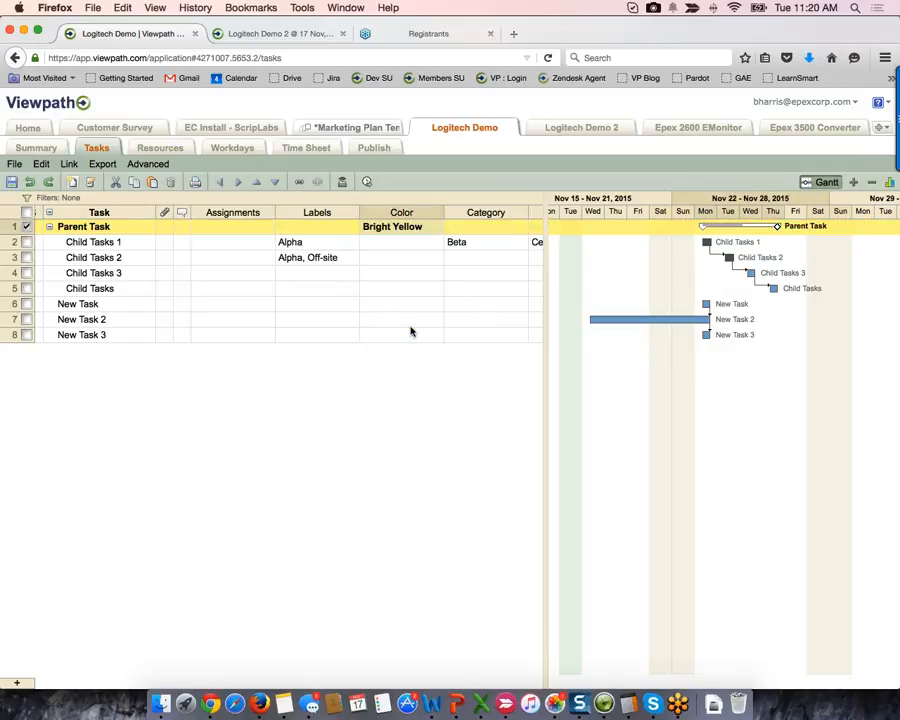